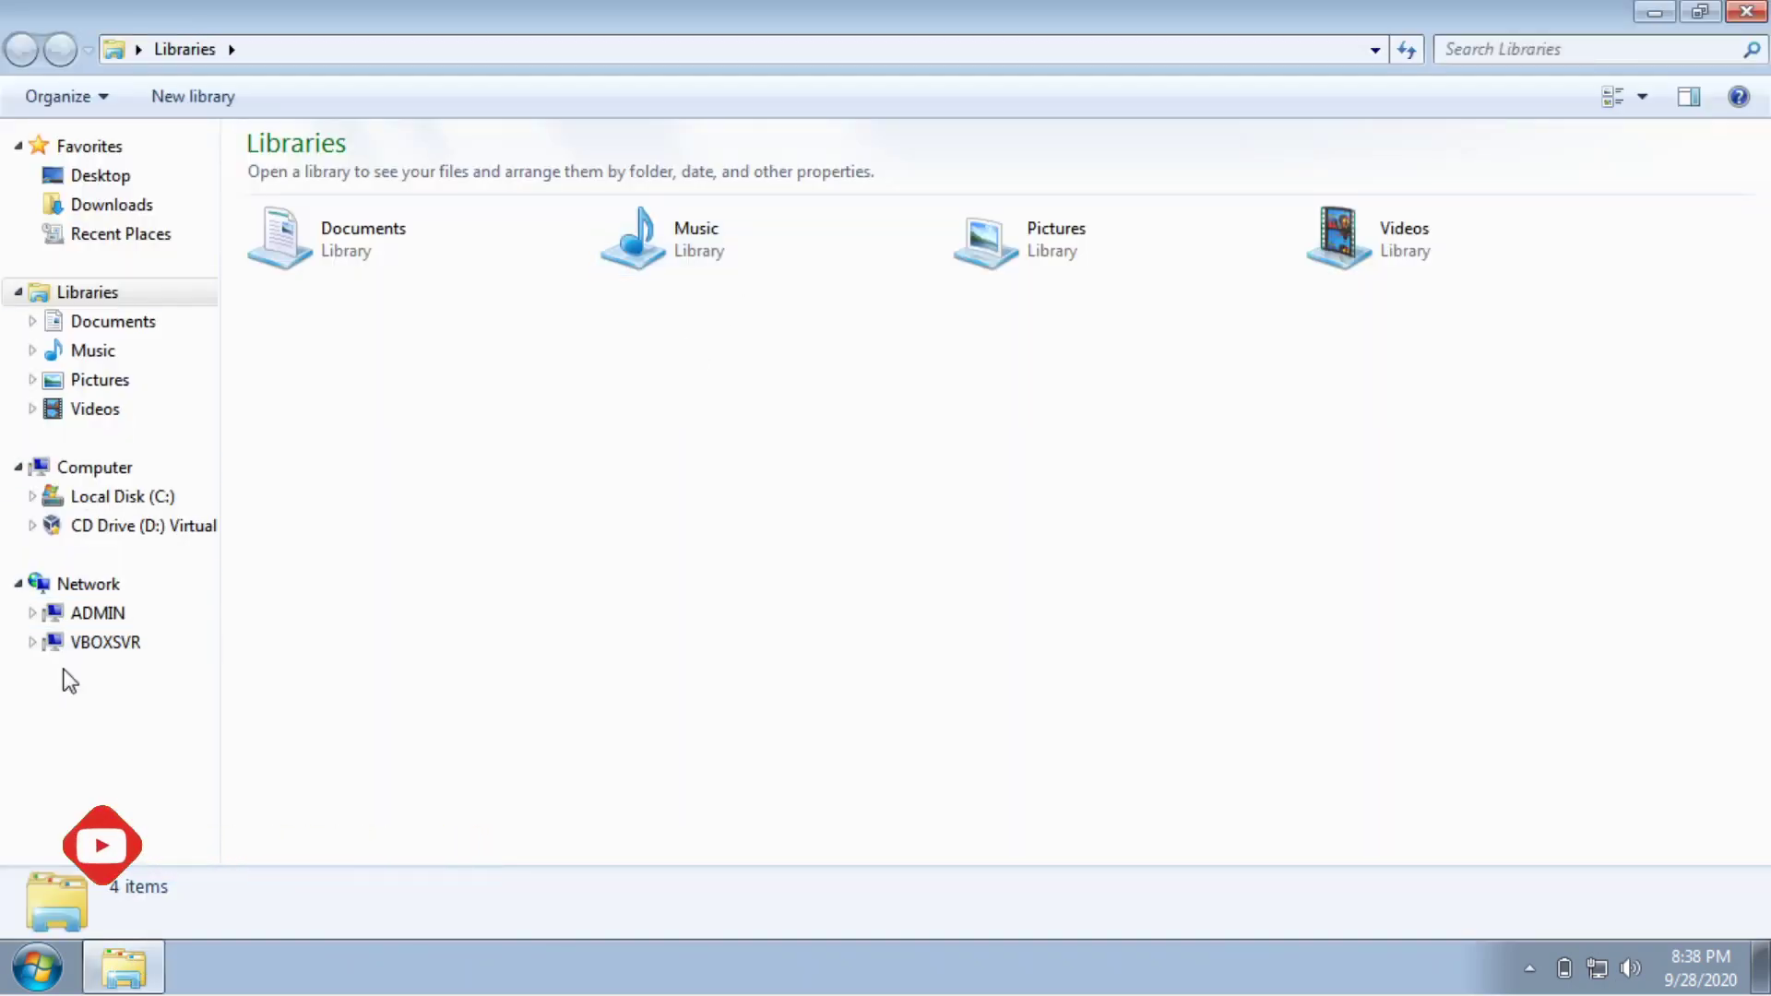
Open the moodle share on VBOXSVR in Explorer and look over each installer file.
click(130, 650)
double_click(434, 180)
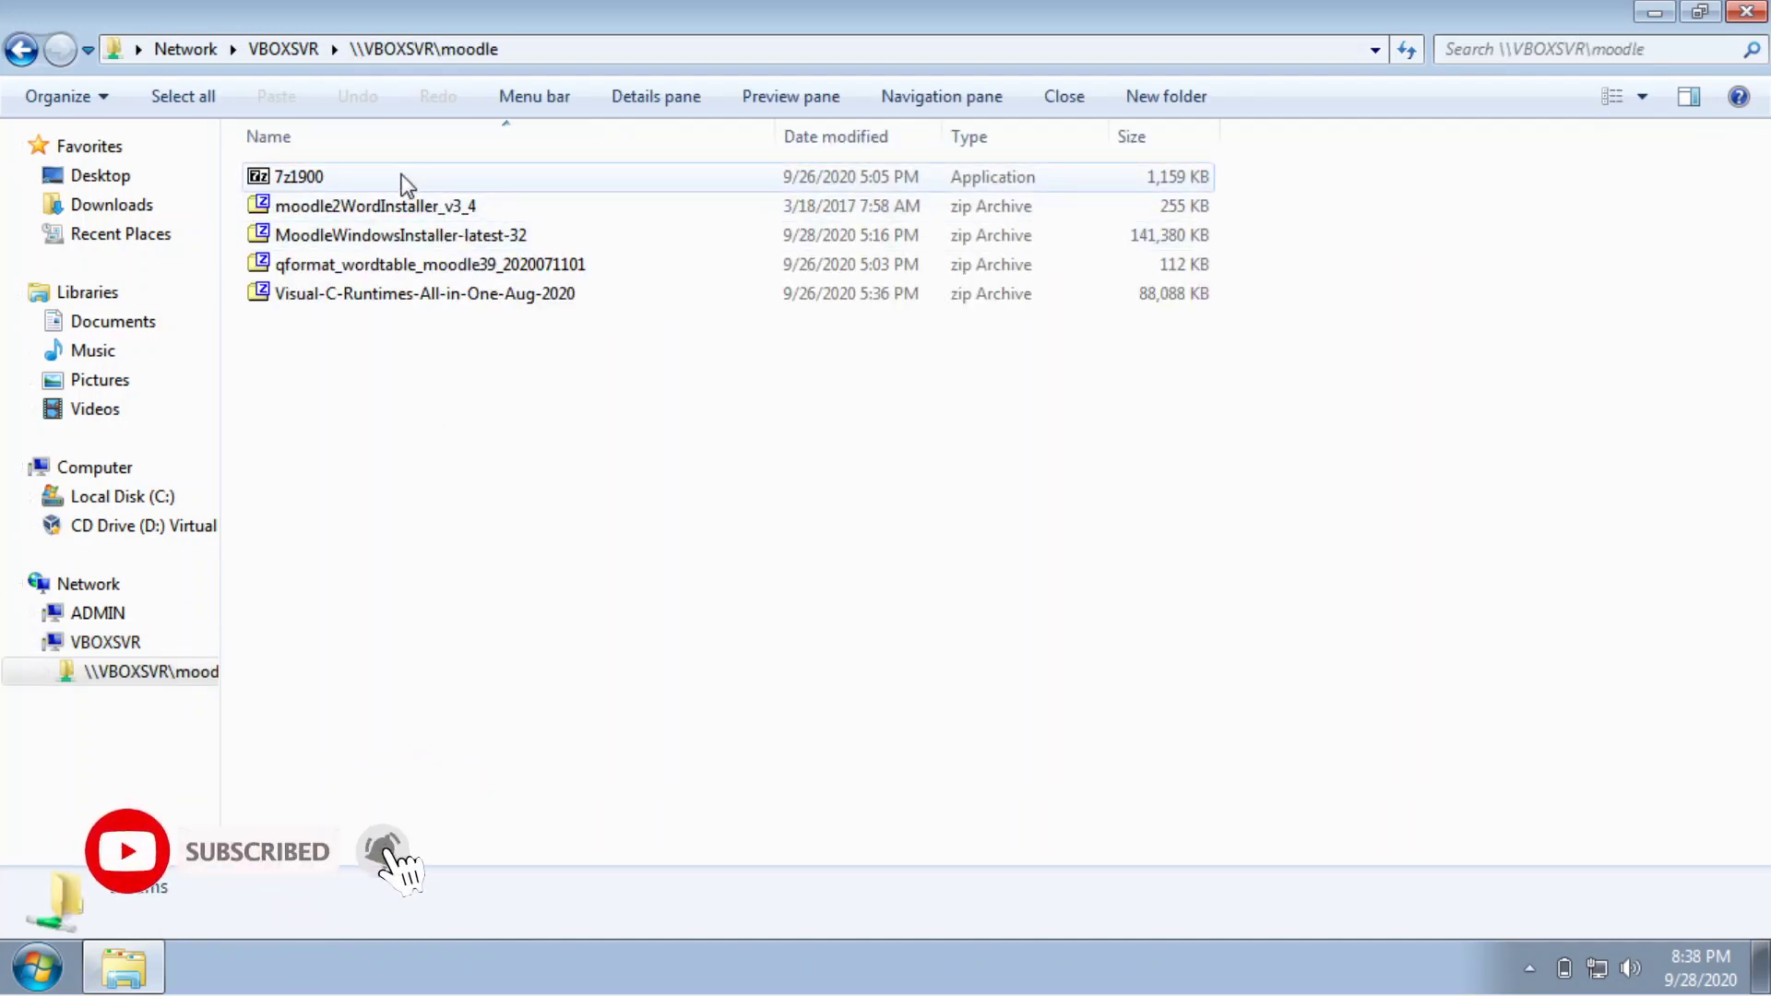
click(400, 178)
click(406, 212)
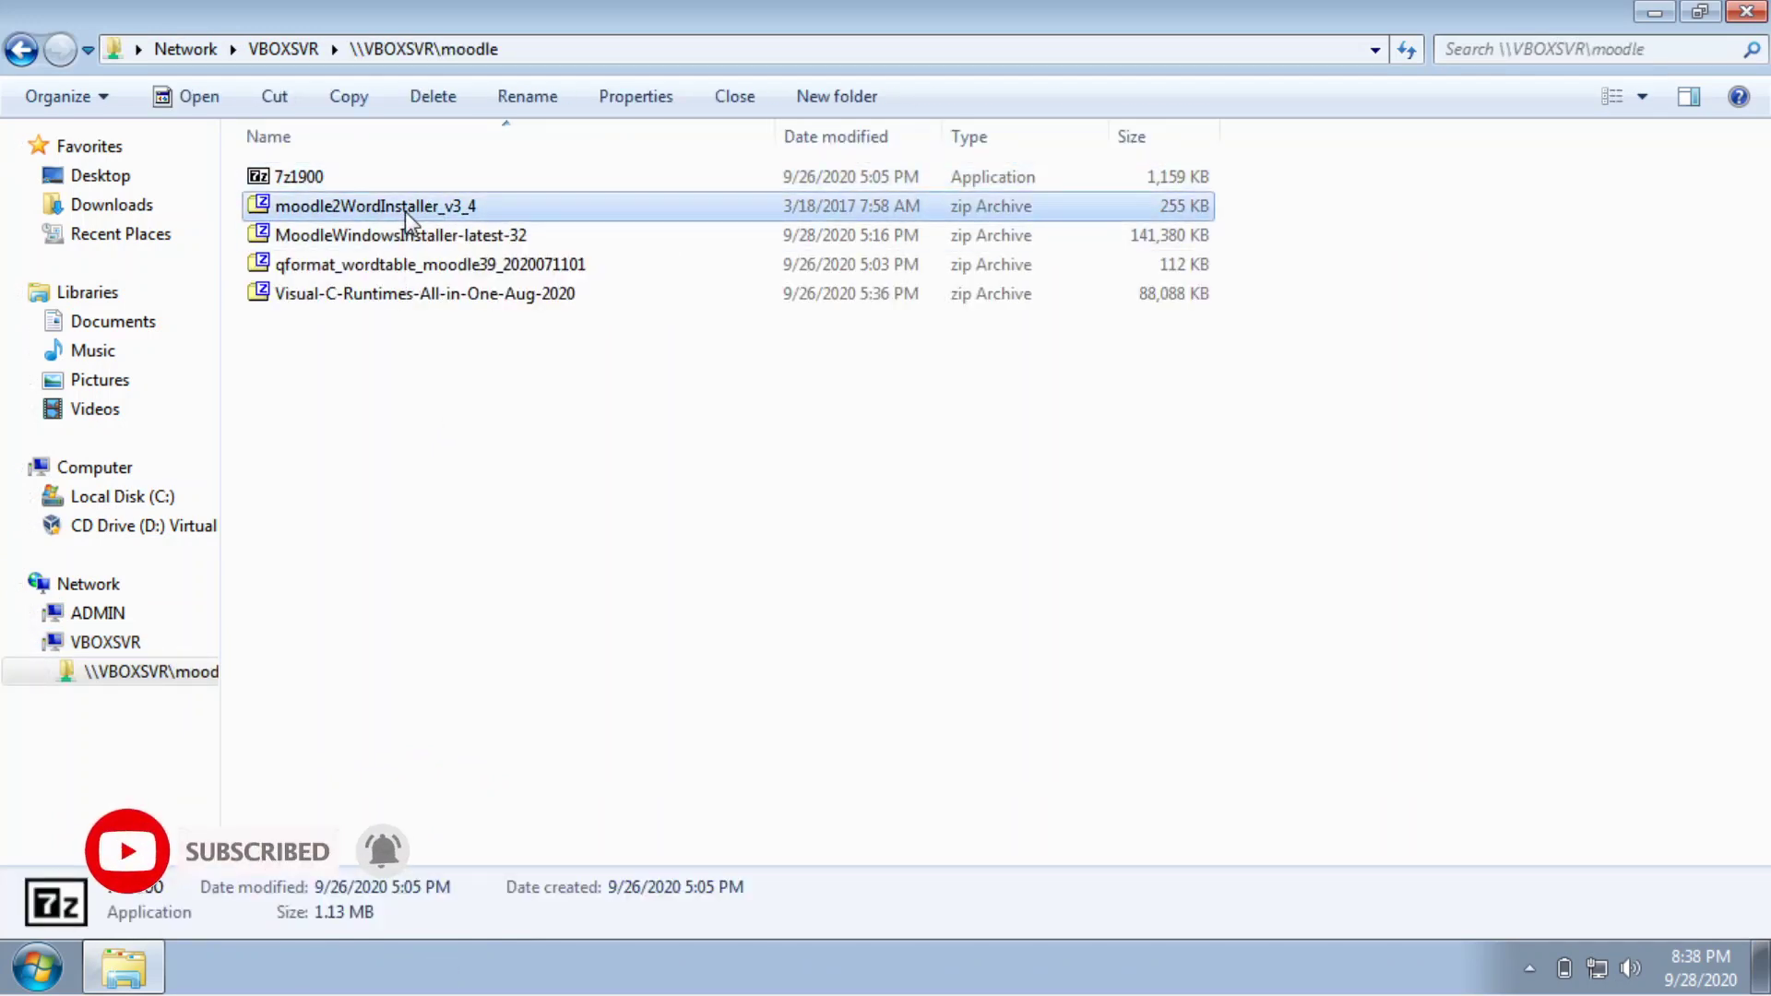
click(454, 233)
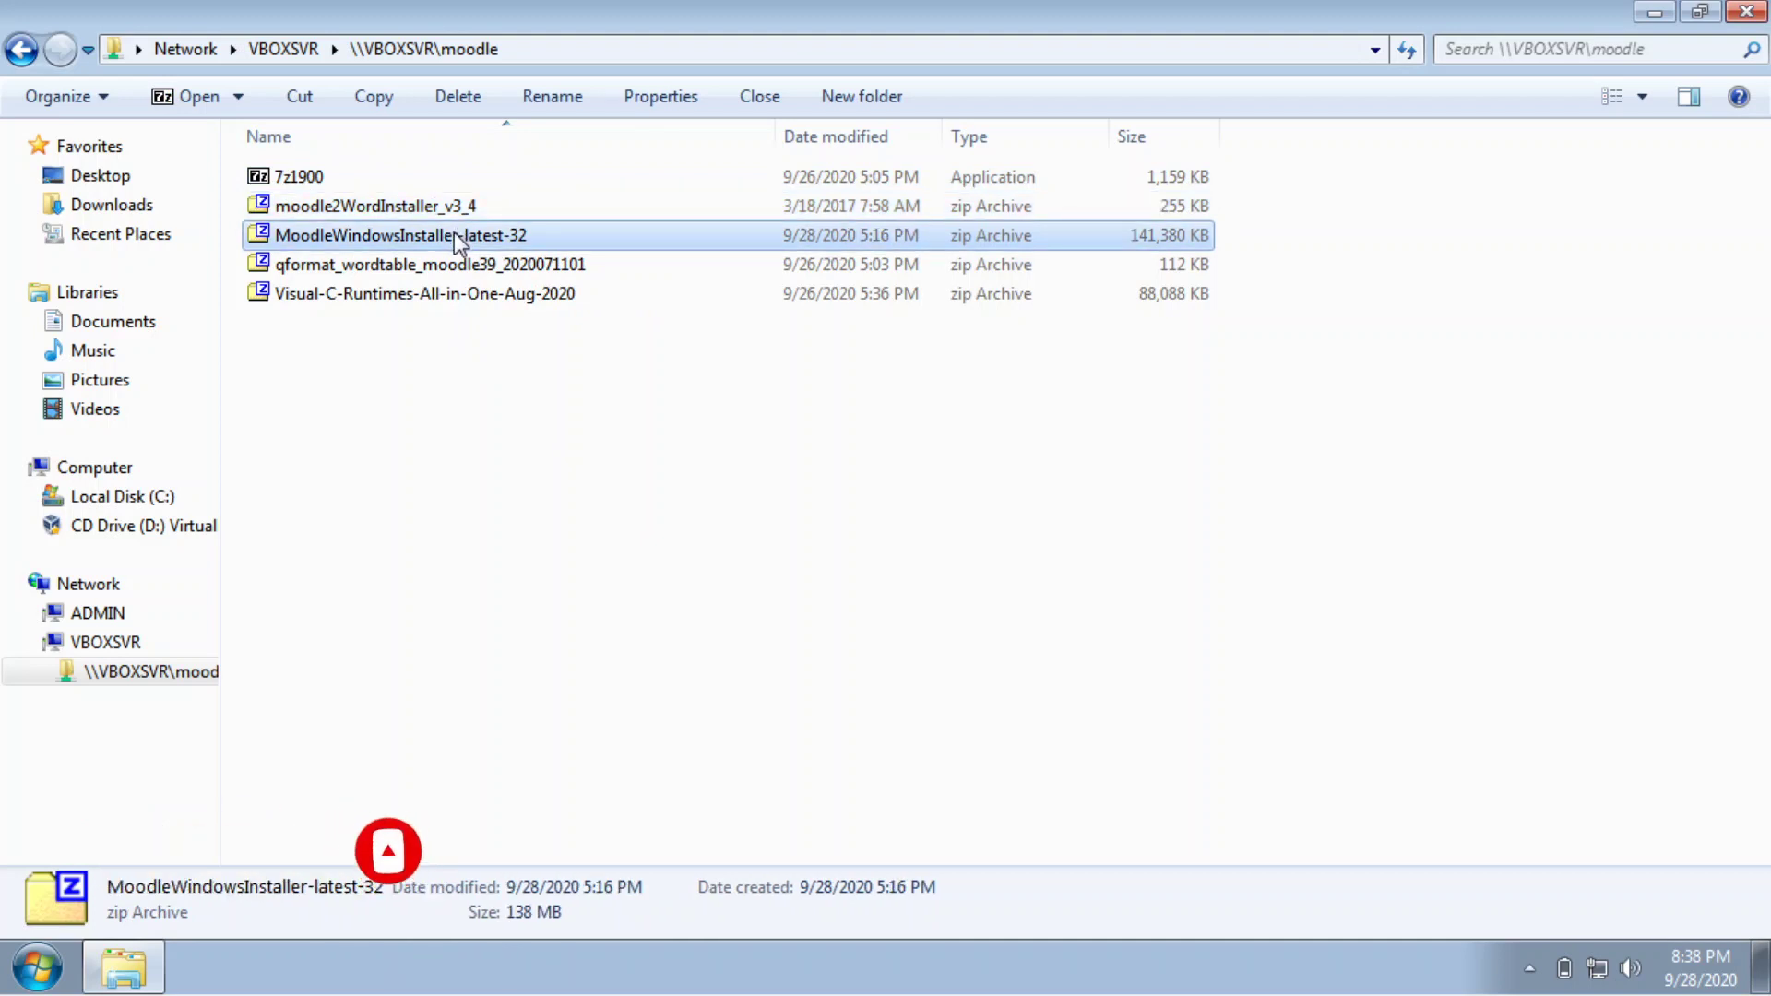
click(484, 268)
click(494, 331)
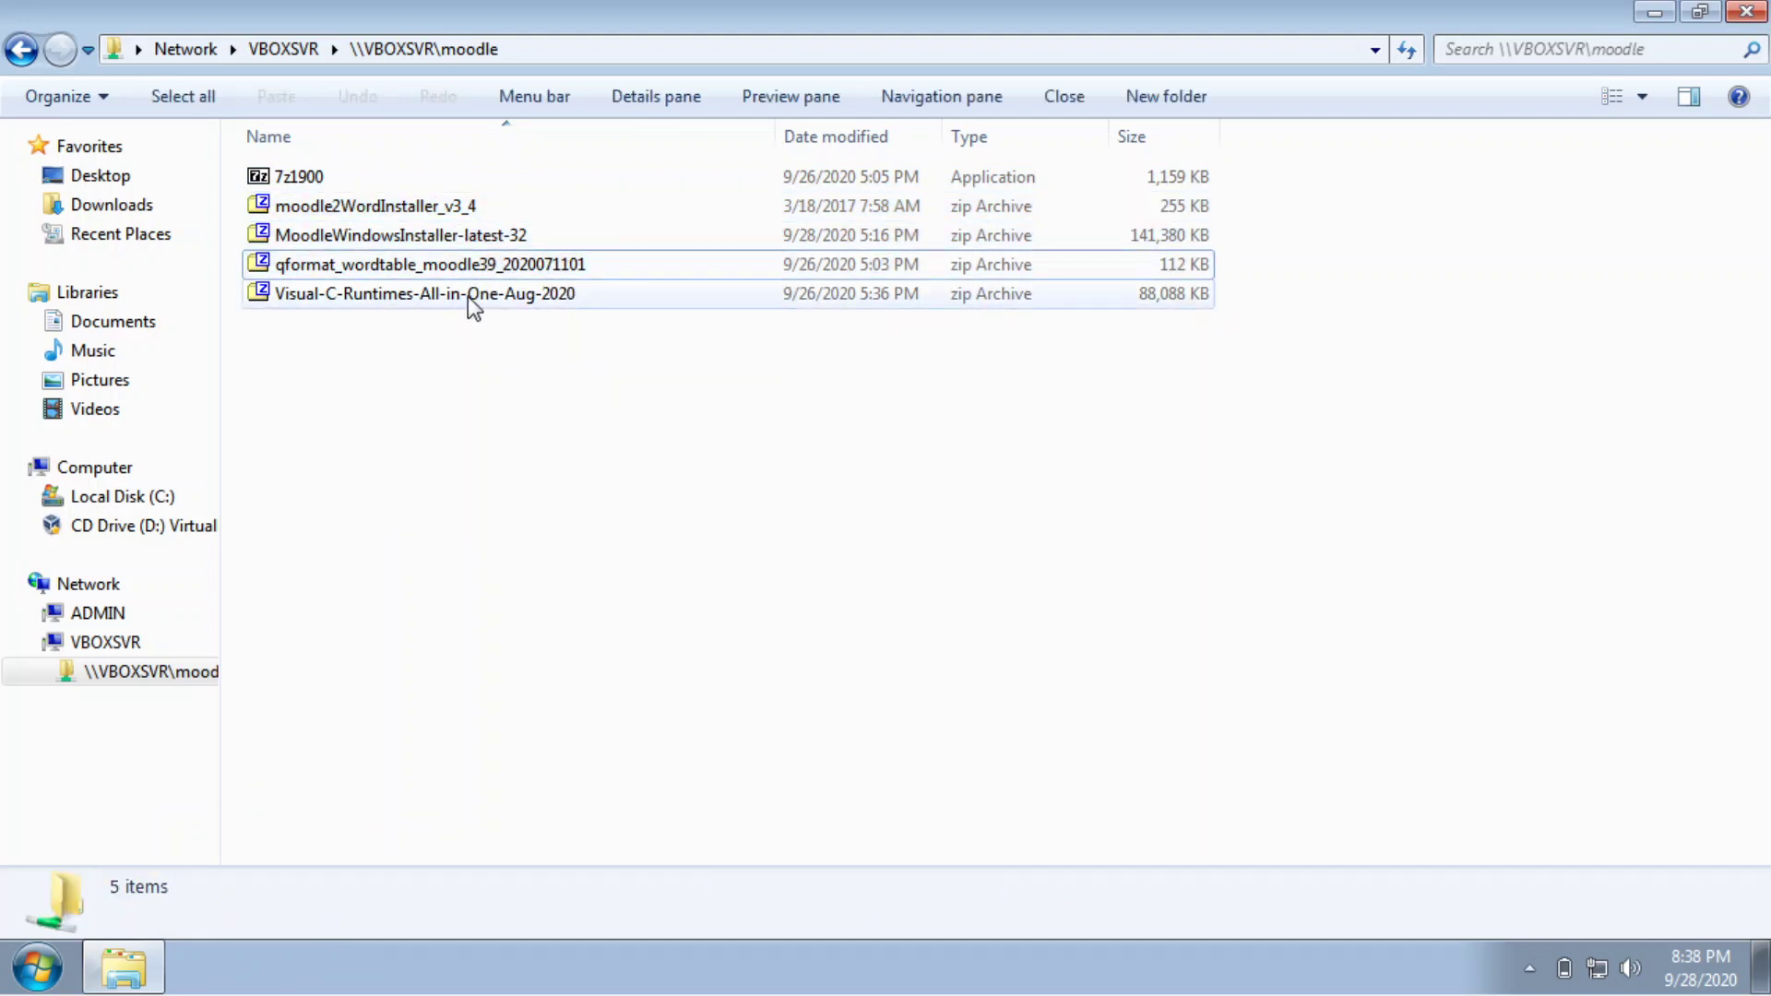
click(616, 303)
Select all five files, then select only the MoodleWindowsInstaller-latest-32 archive.
drag(673, 487, 241, 158)
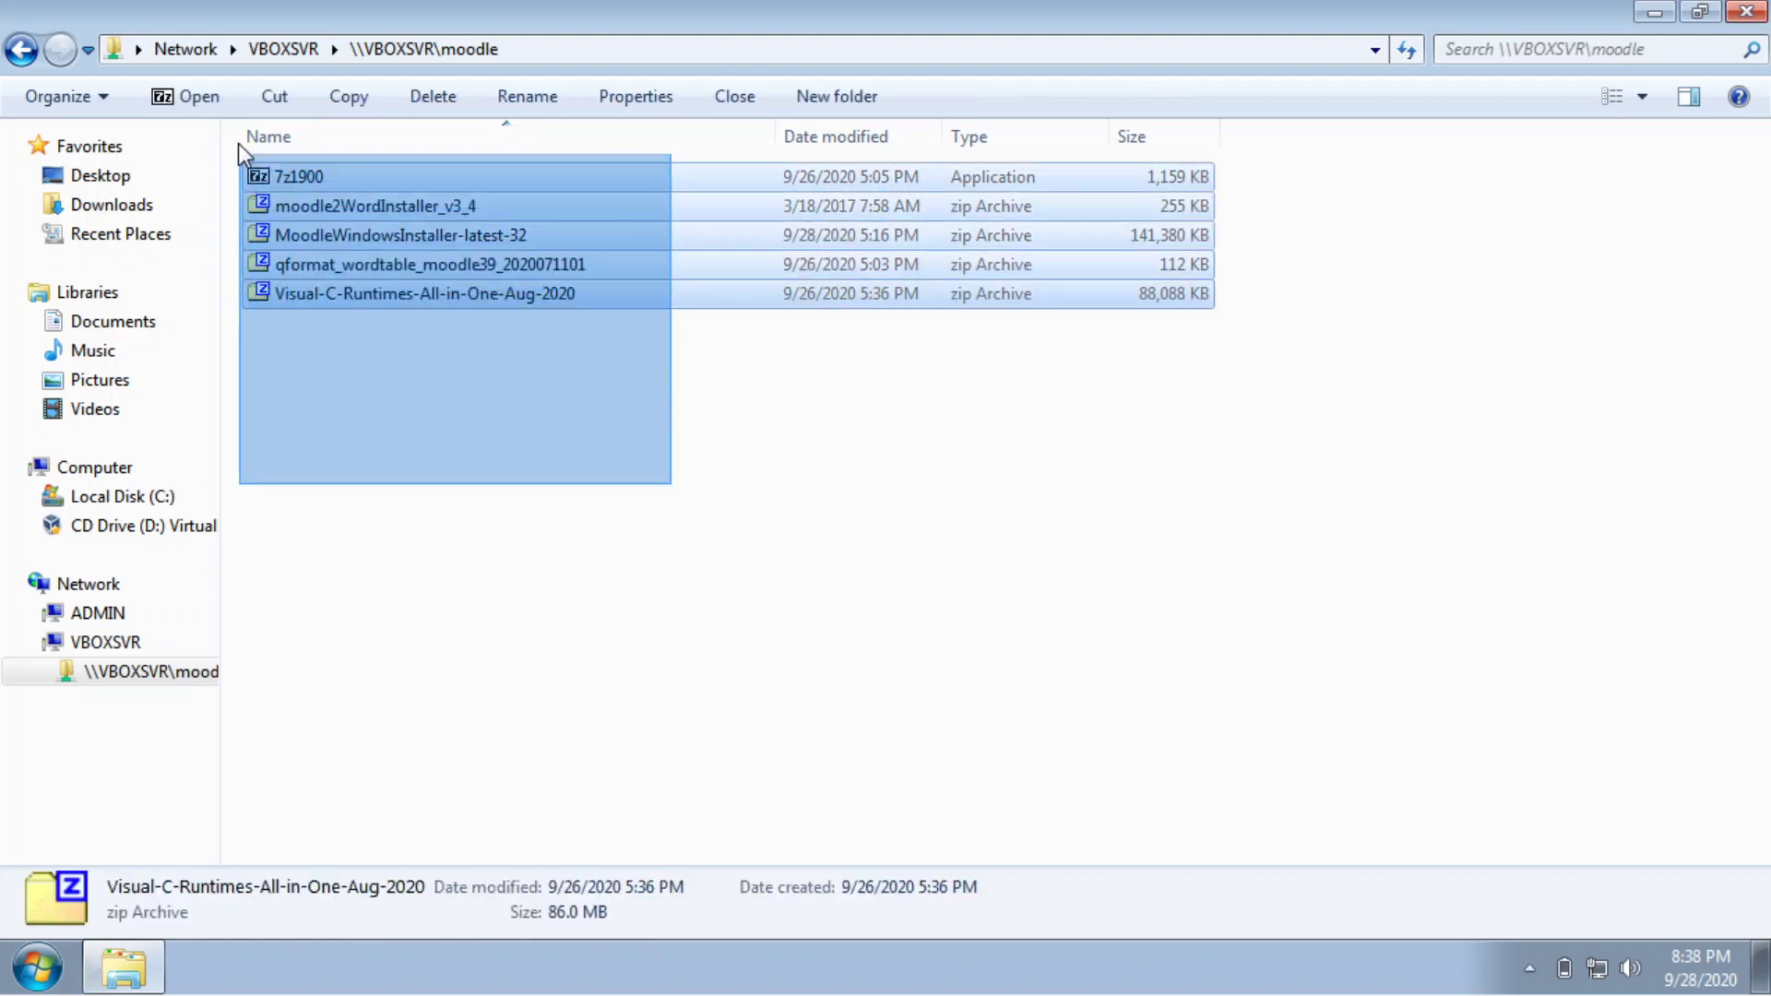
drag(707, 437, 249, 163)
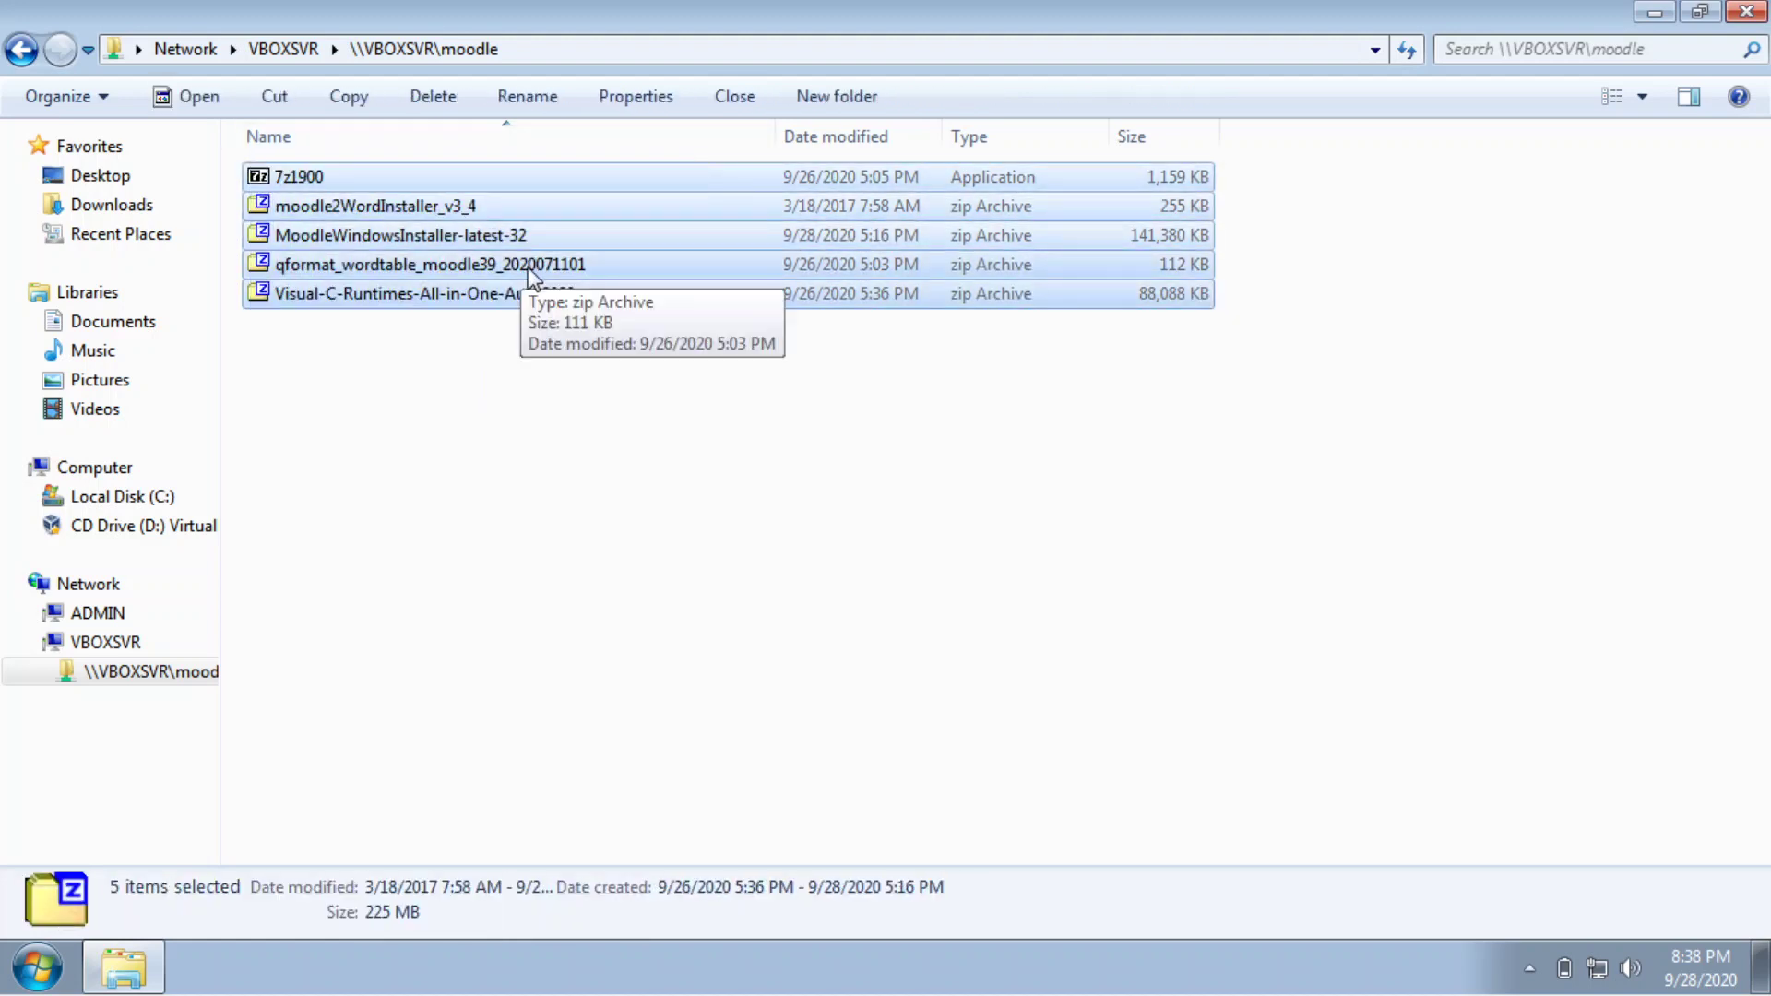
click(574, 518)
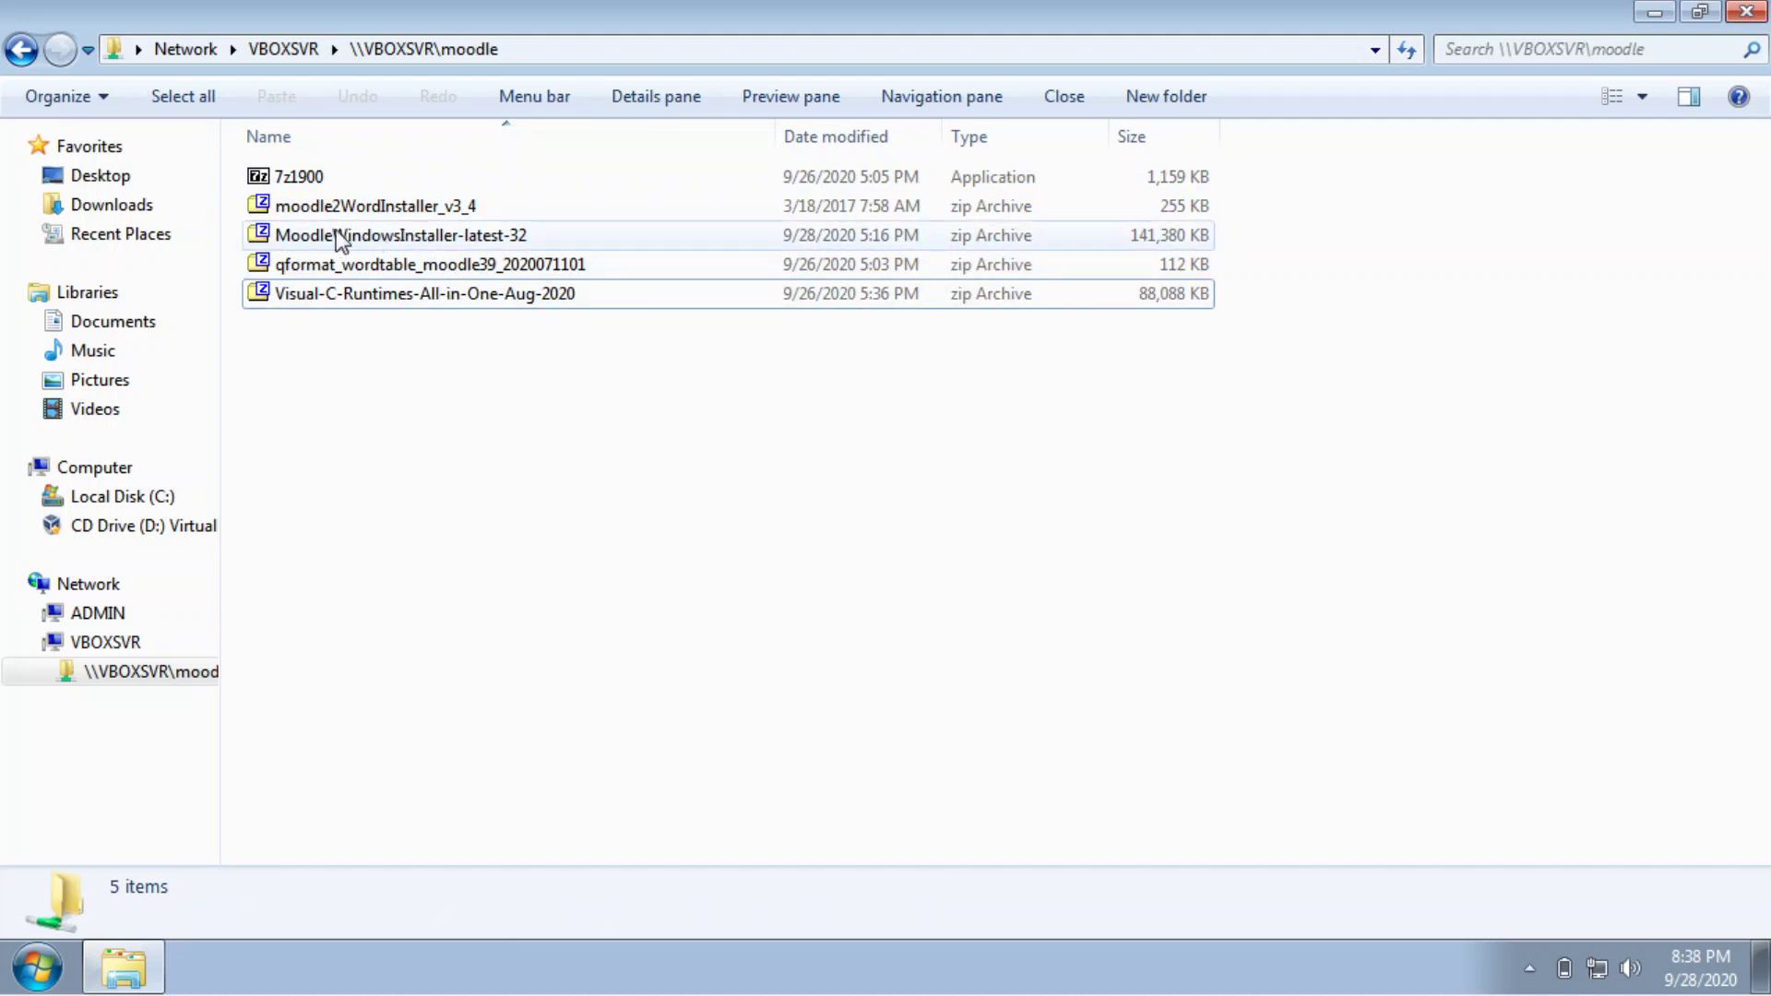
click(538, 242)
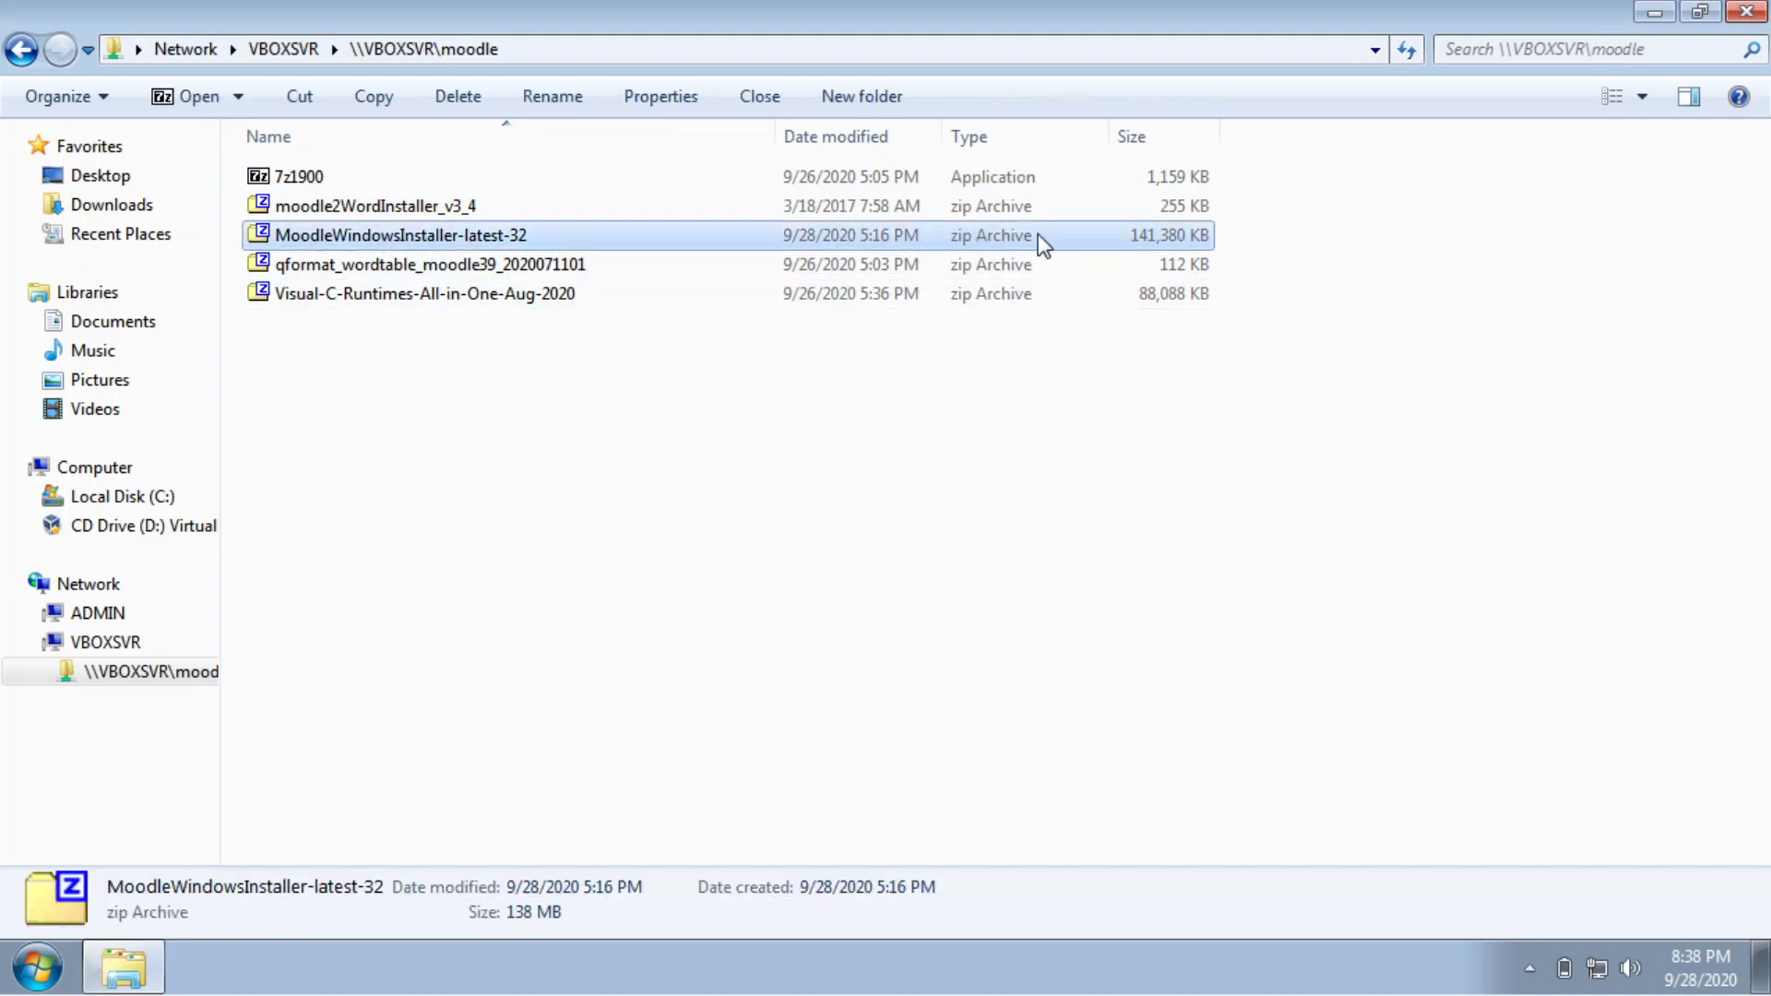
Open the Moodle installer archive in 7-Zip and extract all four items.
double_click(1121, 236)
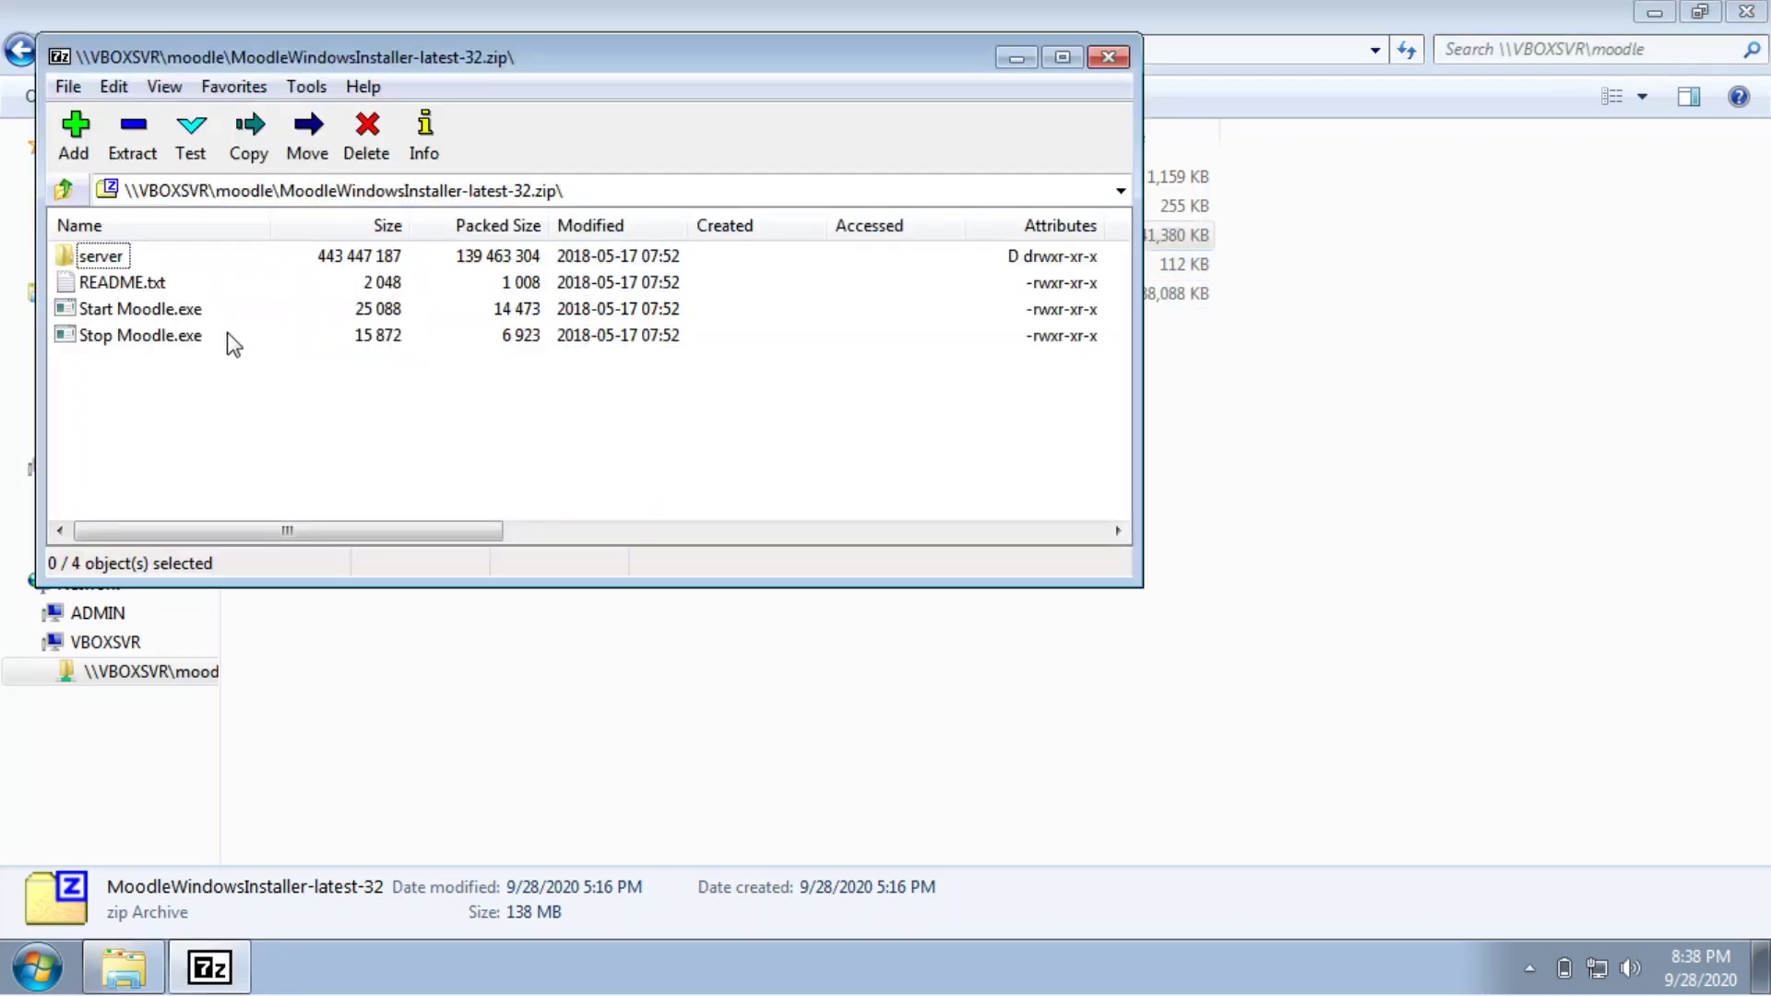
drag(232, 343, 139, 245)
click(132, 138)
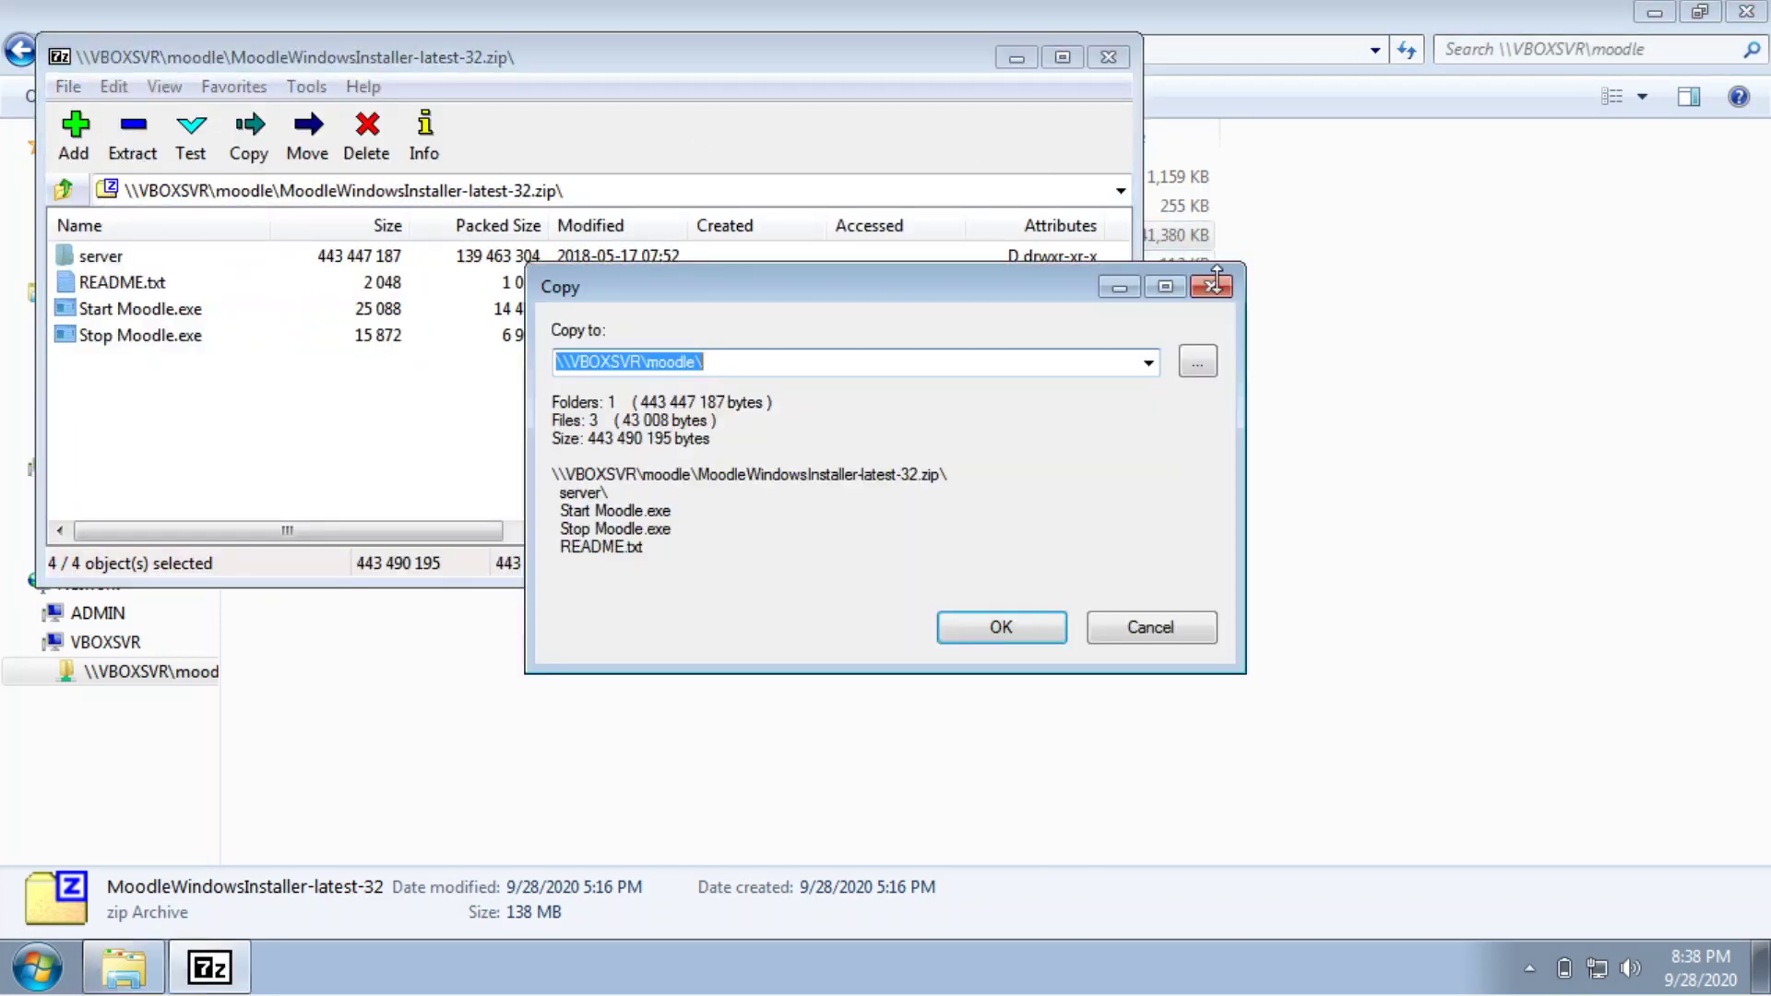
Create a new folder C:\moodle as the destination and extract the archive into it.
click(1197, 361)
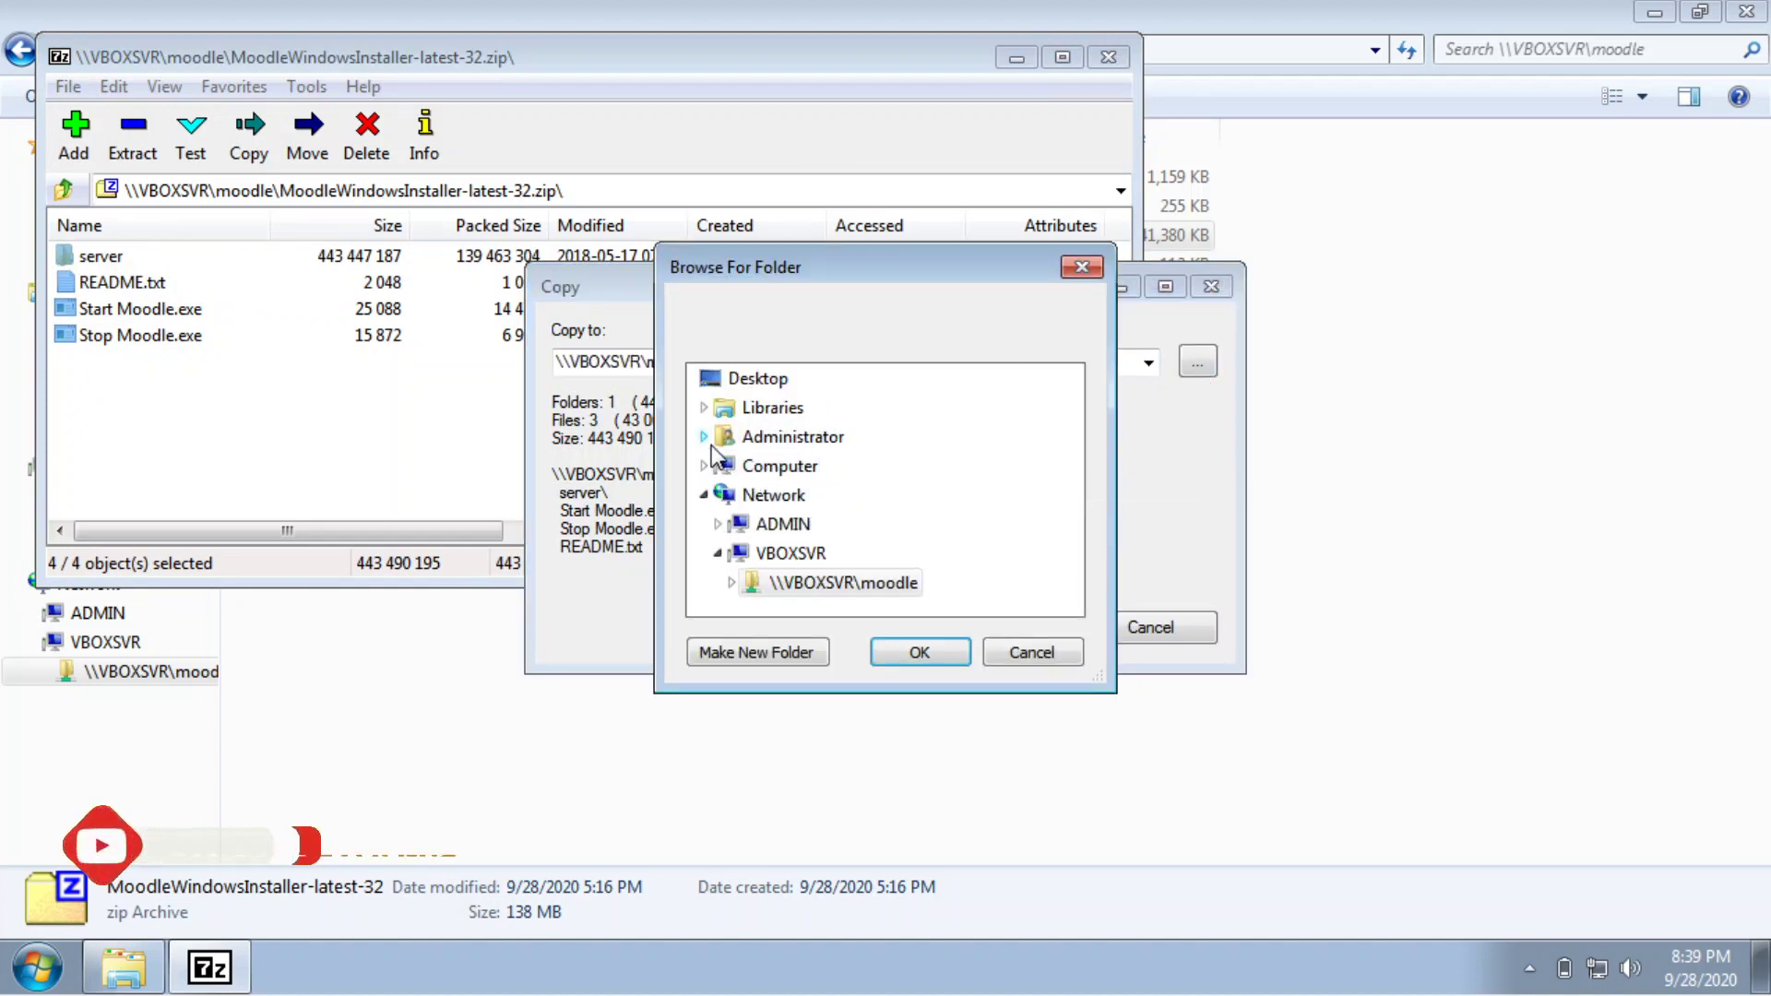
click(704, 466)
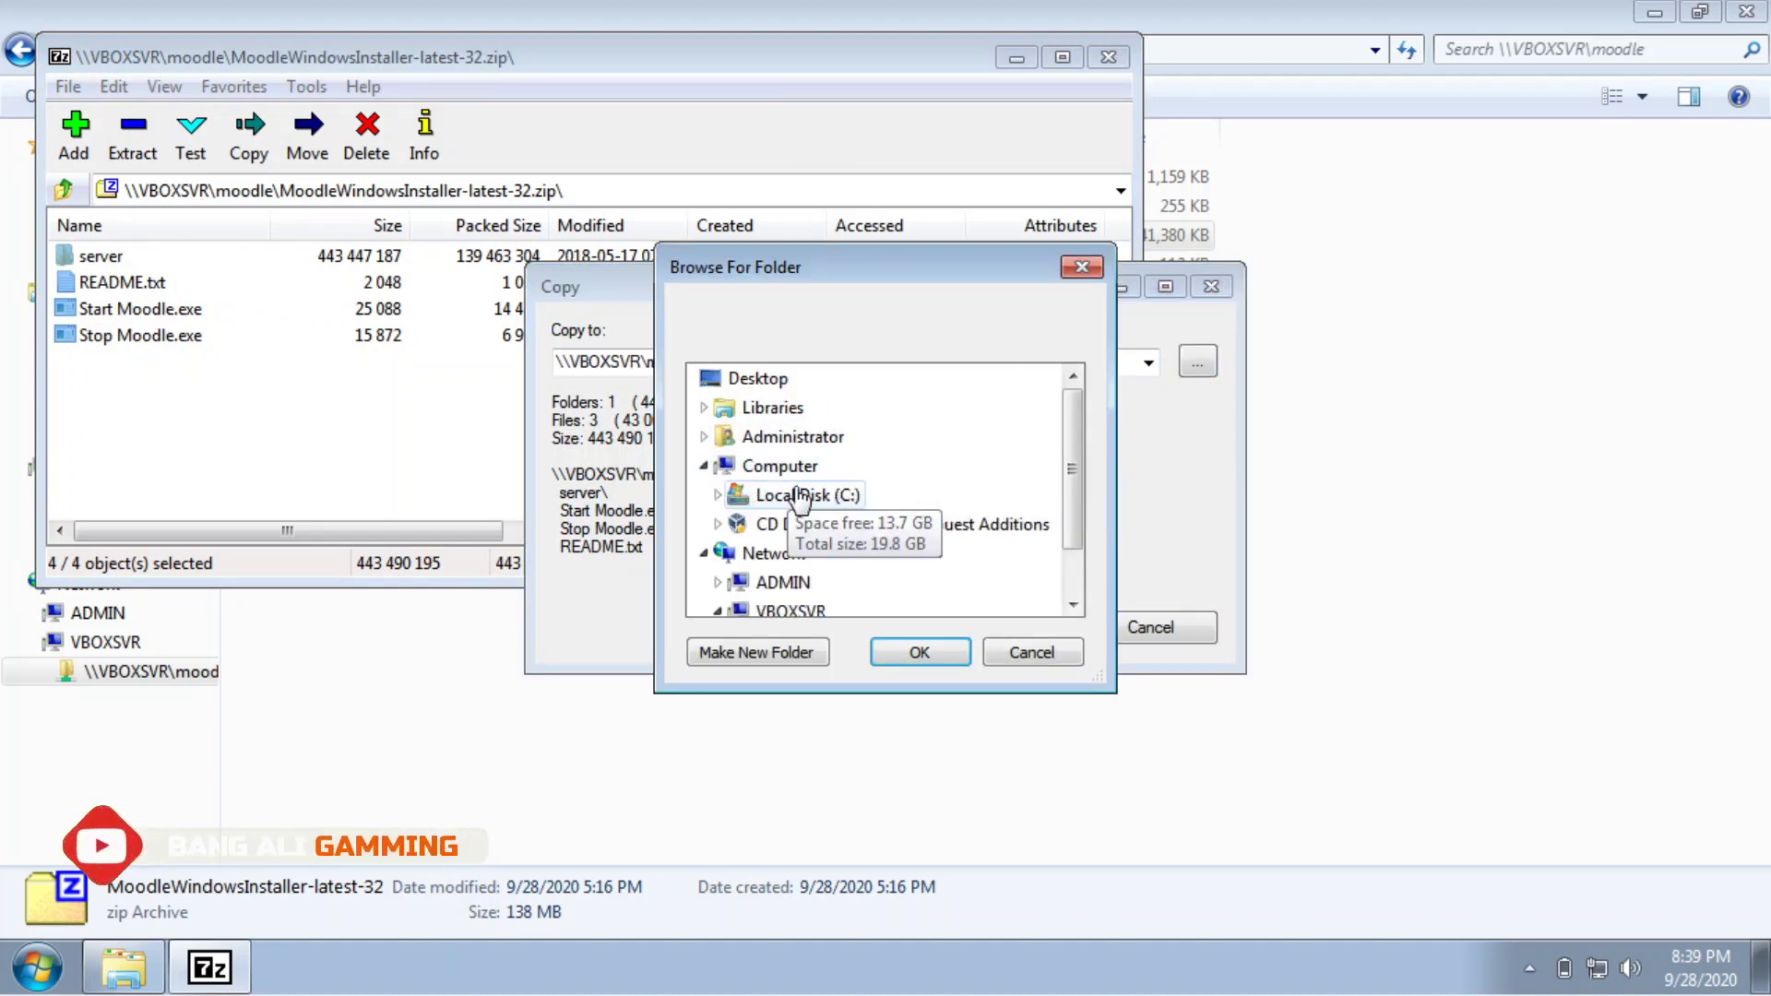
double_click(799, 496)
click(755, 654)
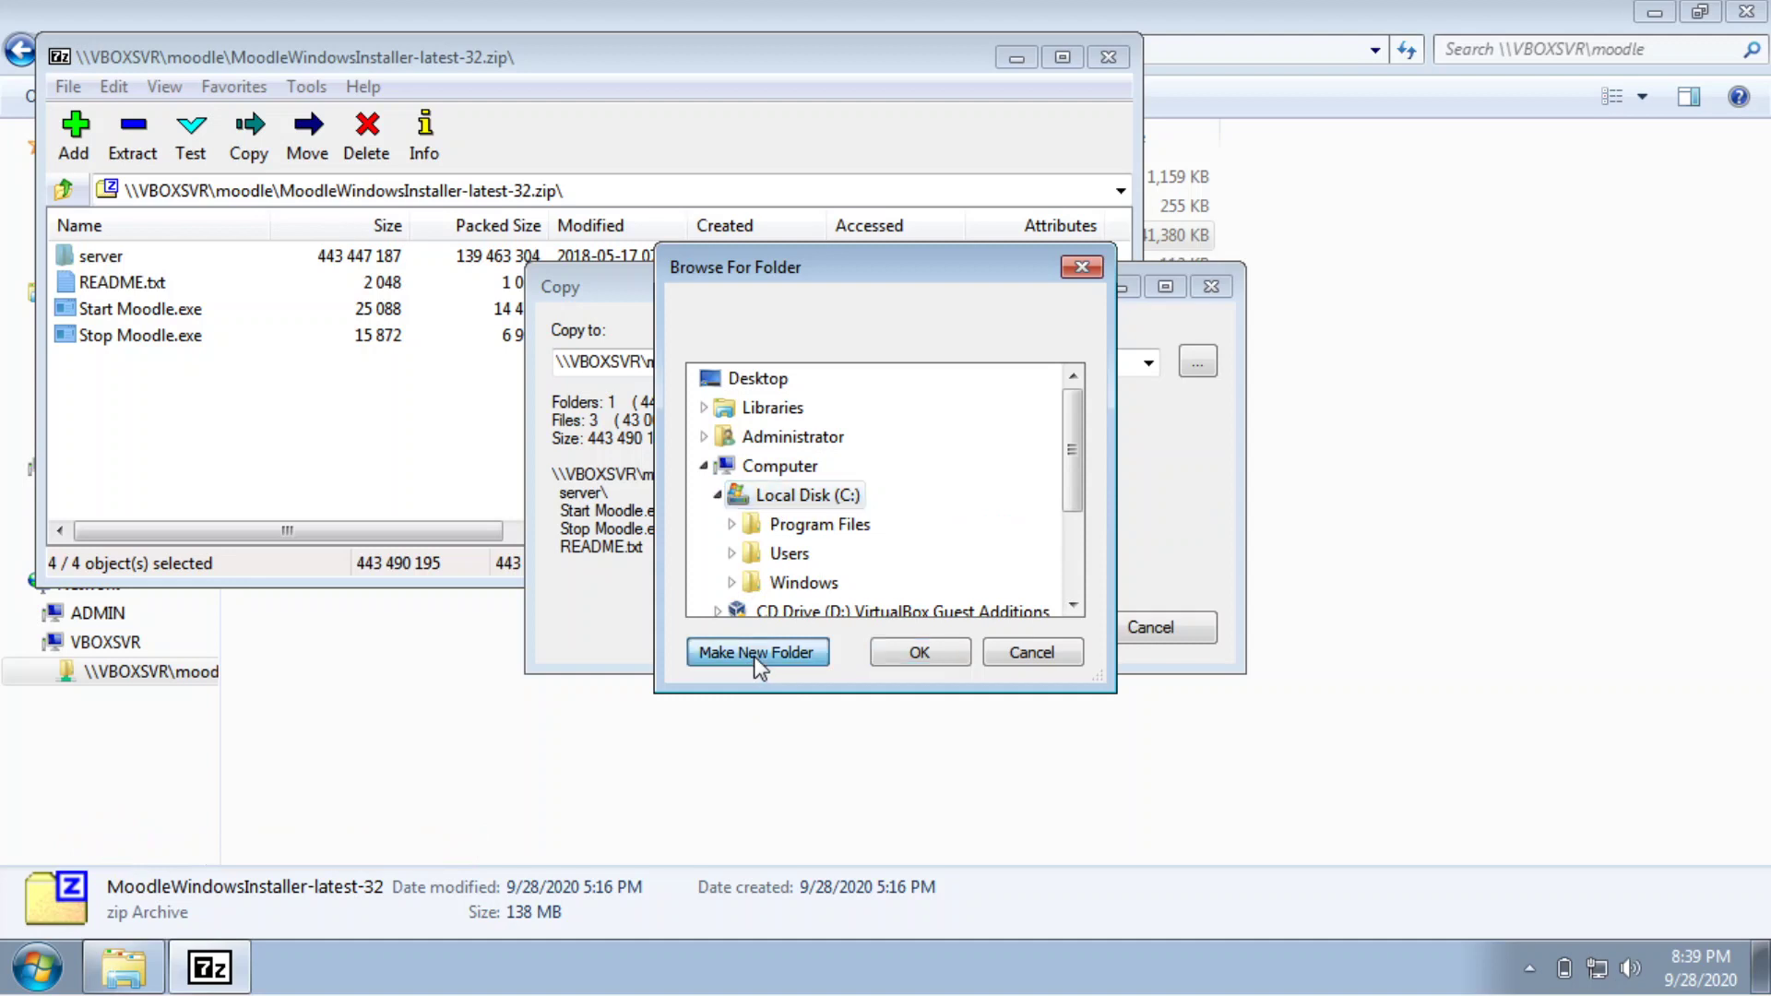
text(mood)
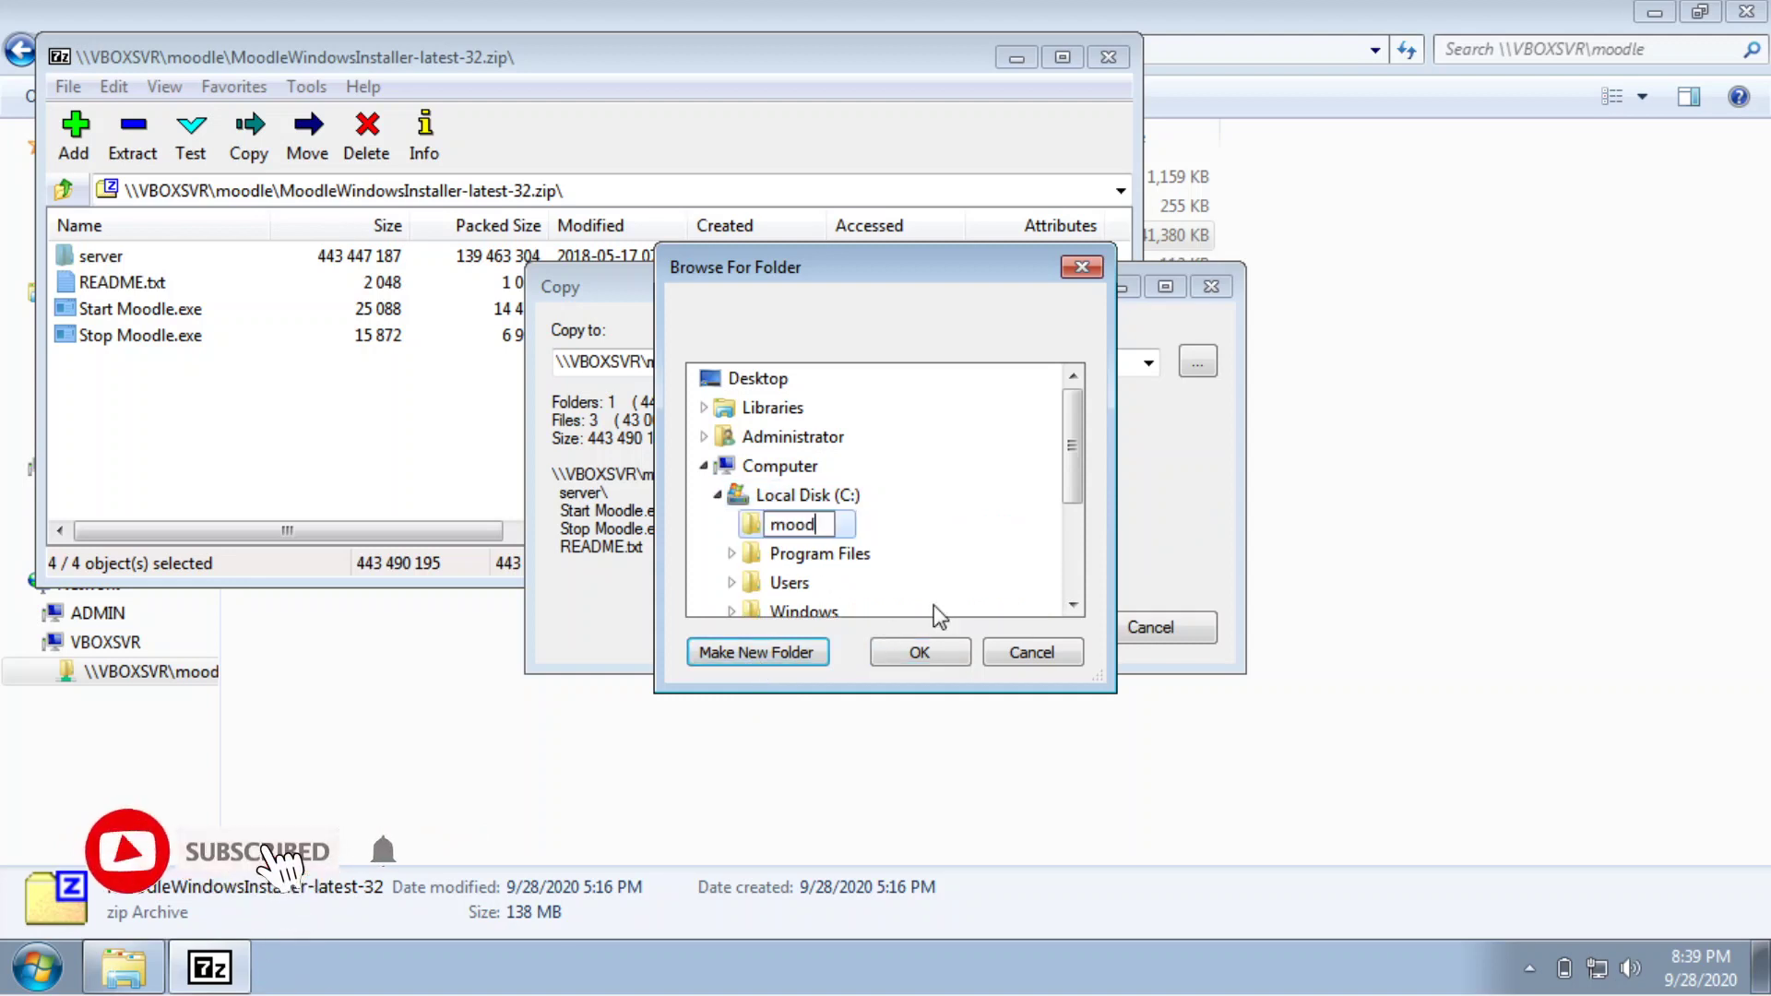
text(le)
key(Return)
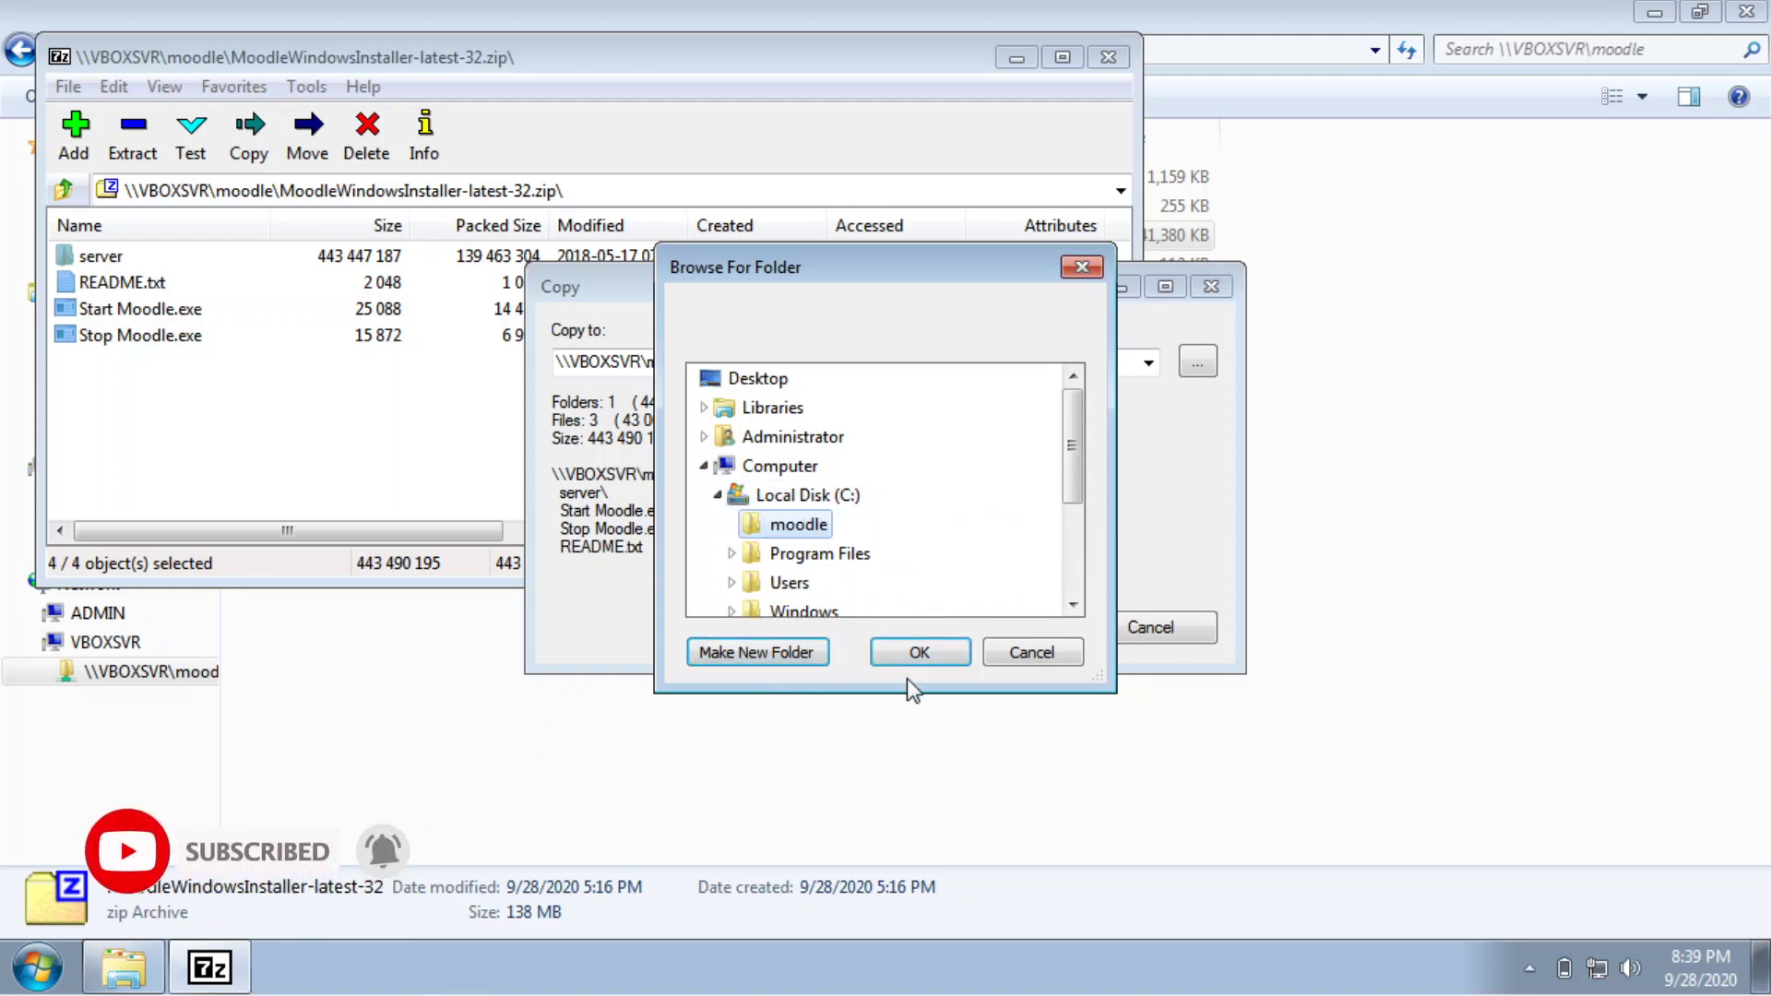
click(918, 650)
click(1011, 615)
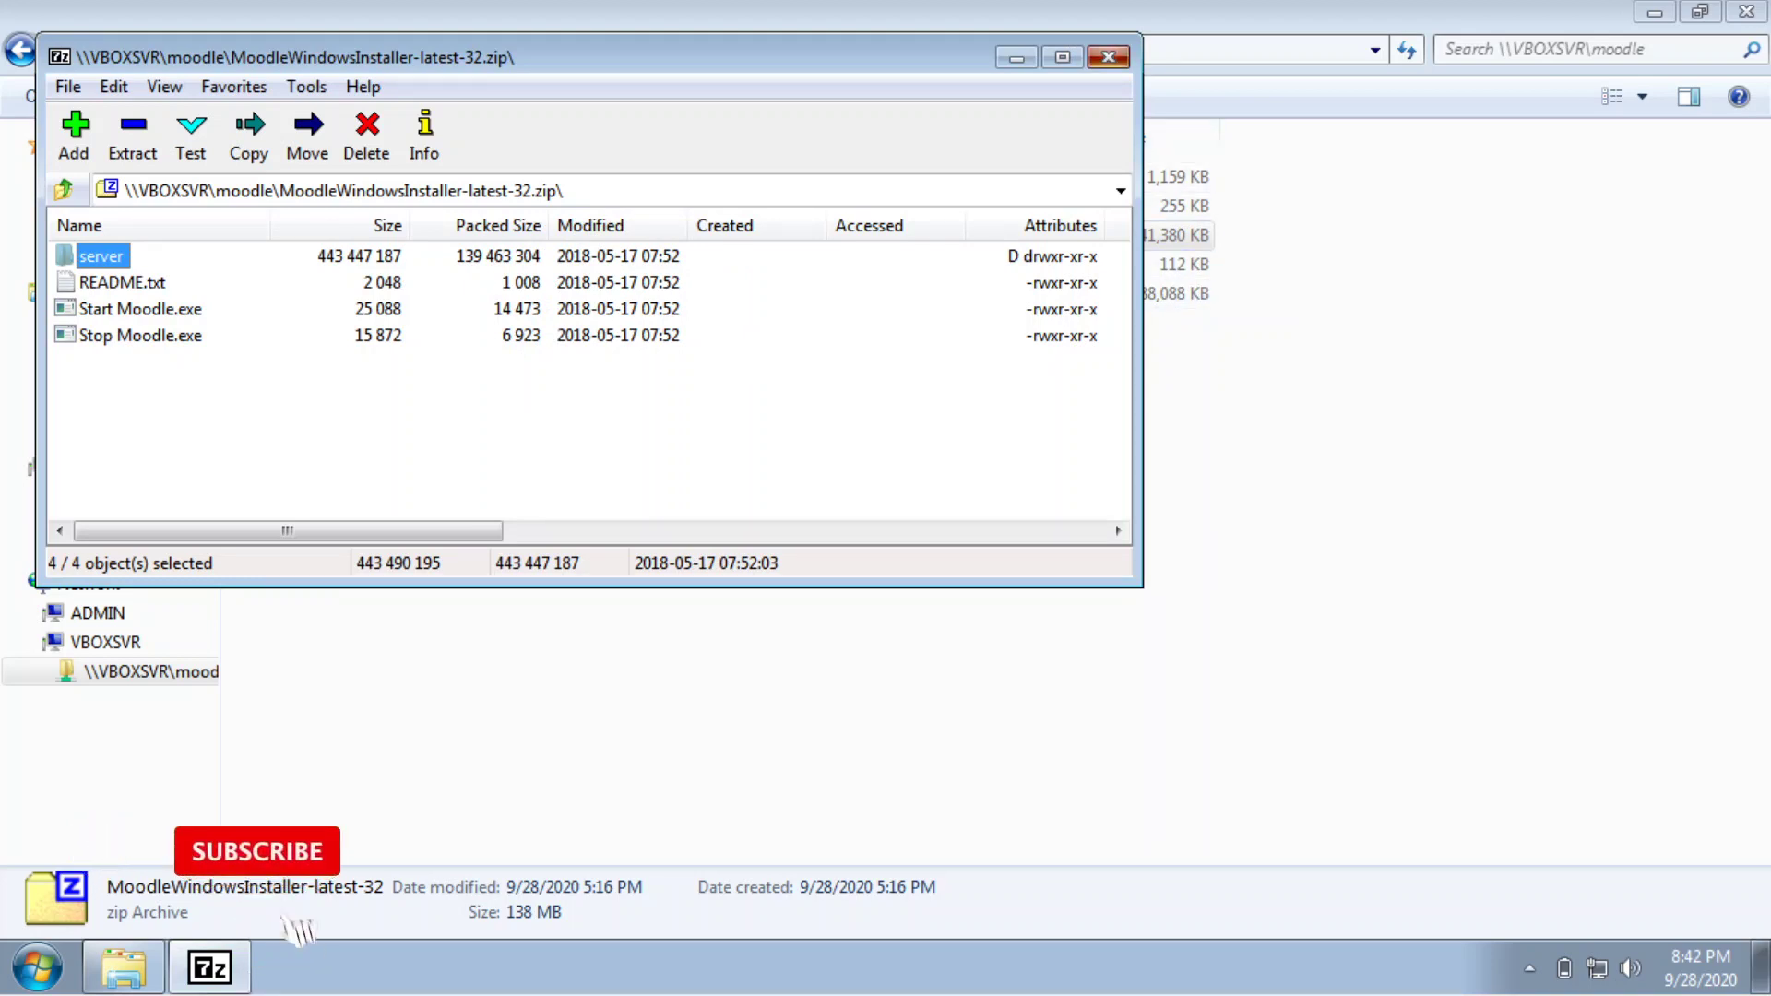
Close 7-Zip, open C:\moodle and select Start Moodle and Stop Moodle.
click(1108, 57)
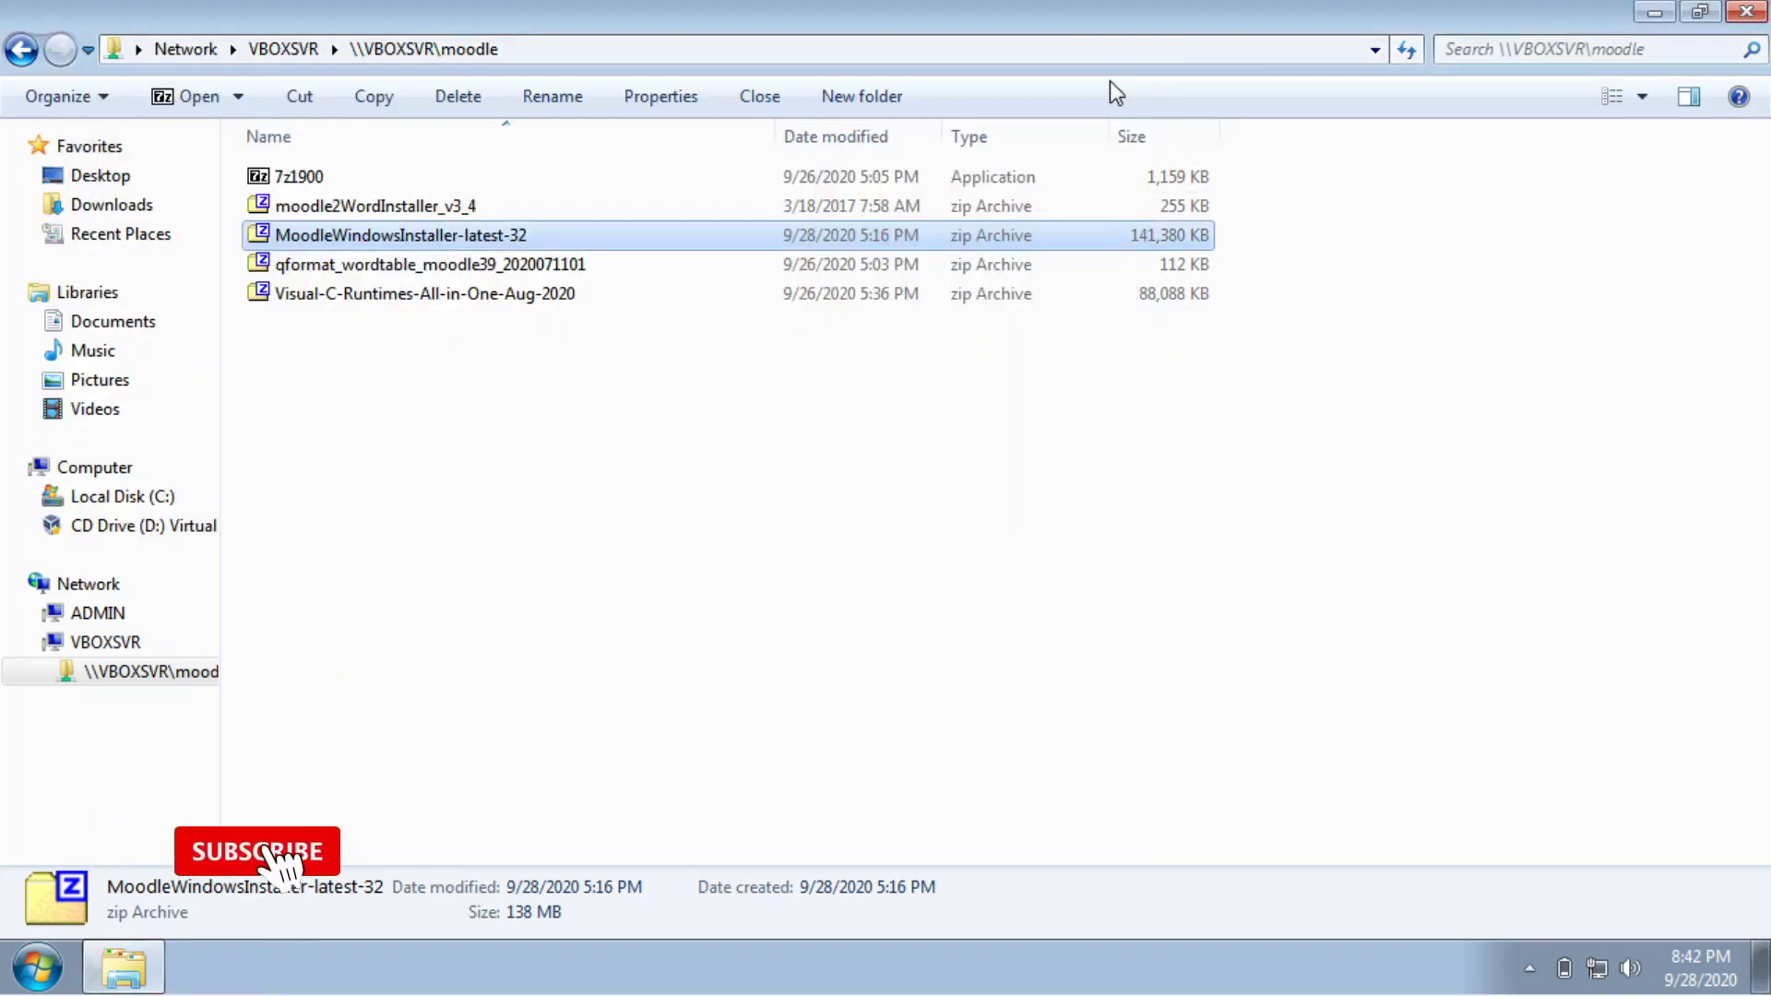
click(171, 503)
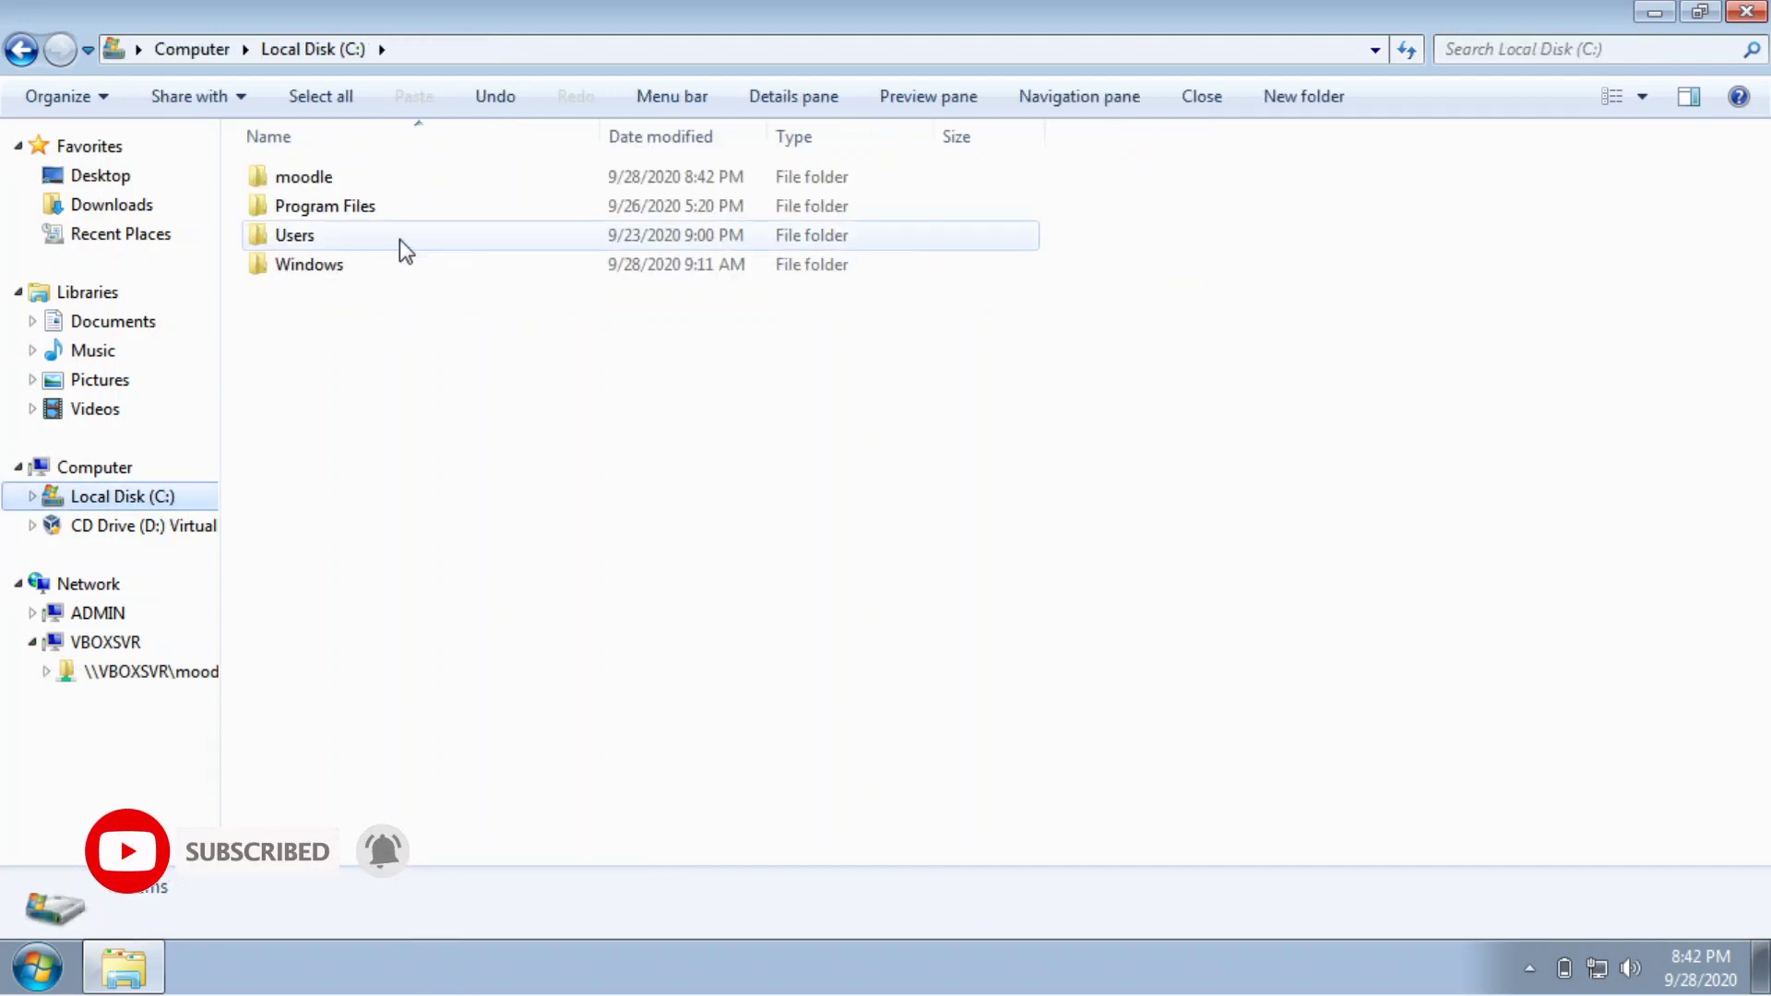
double_click(375, 176)
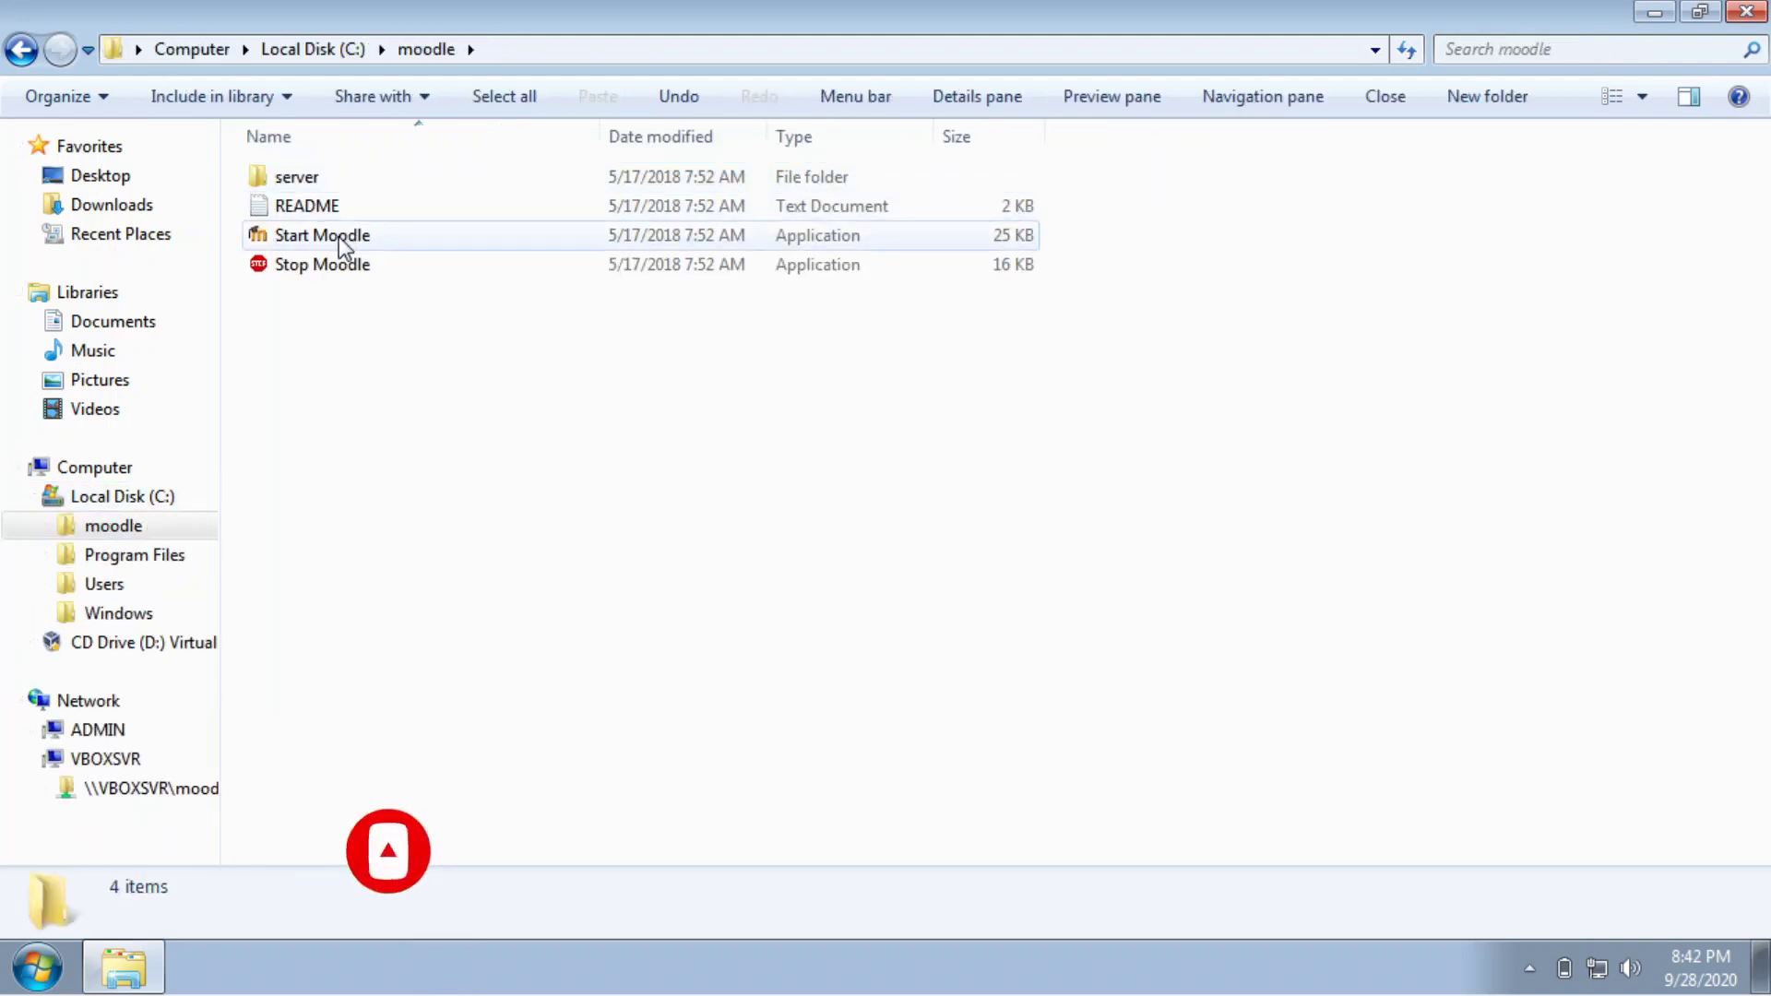
drag(375, 324, 319, 241)
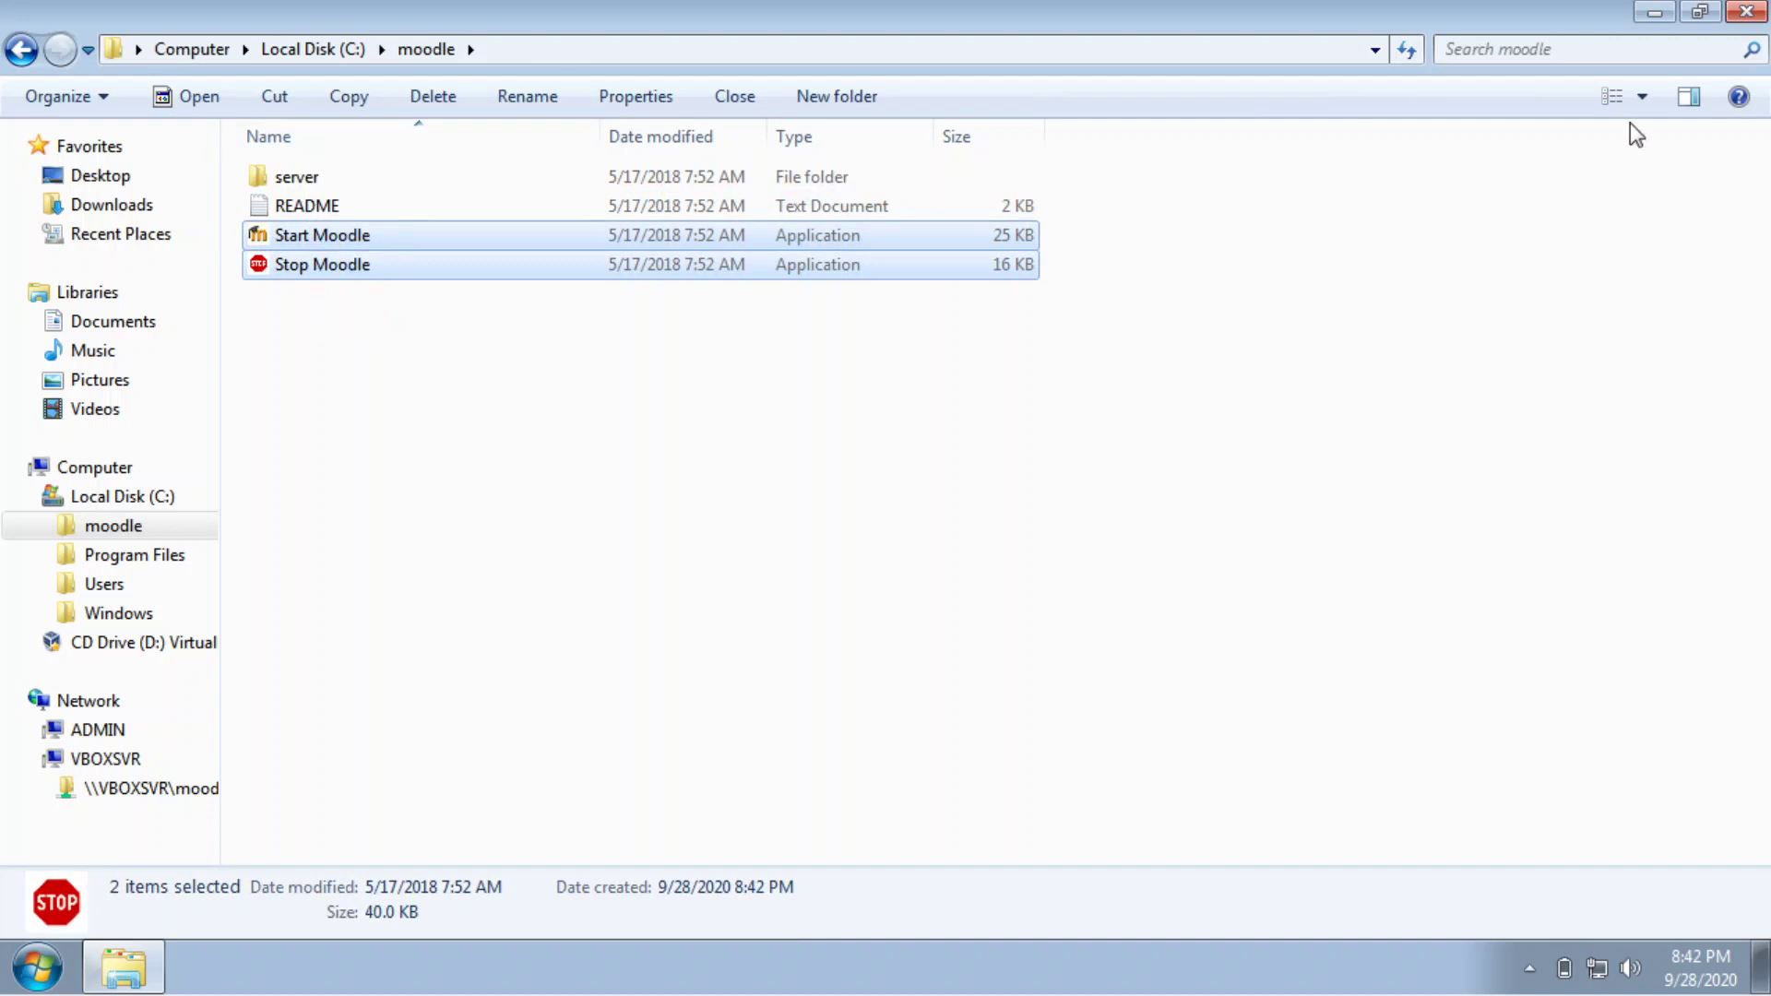
Send both programs to the desktop as shortcuts and close the folder window.
click(1698, 12)
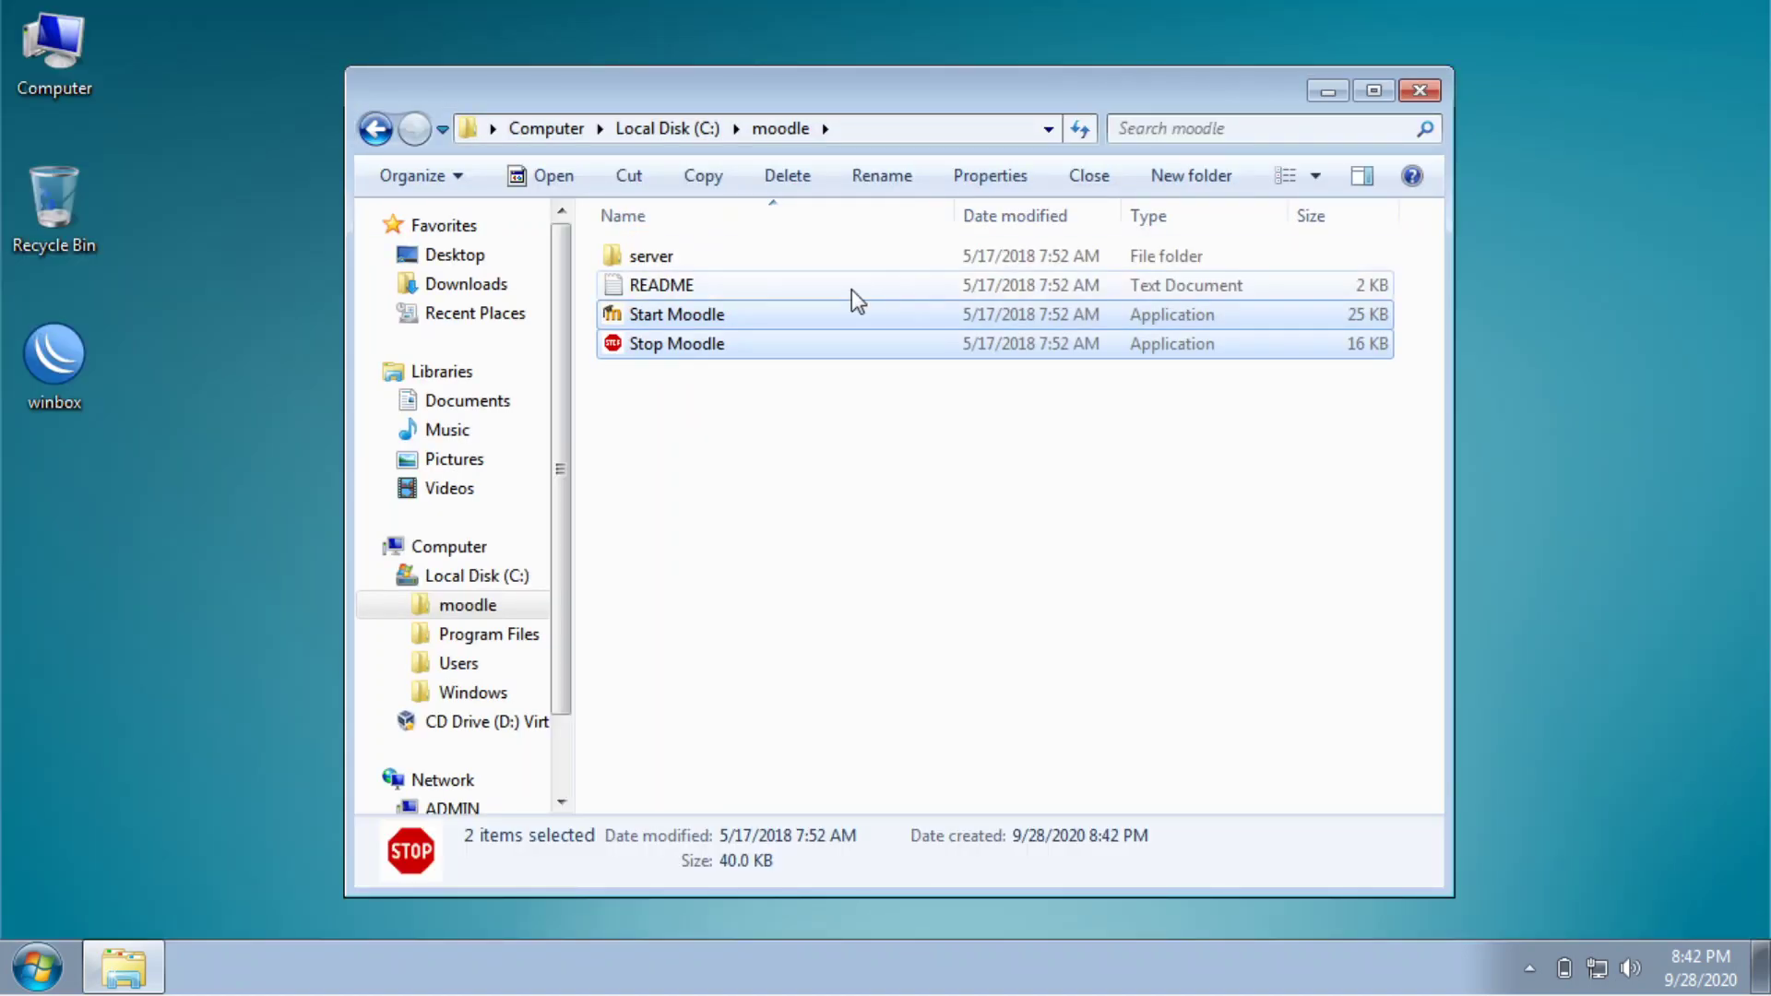
right_click(689, 339)
mouse_move(869, 643)
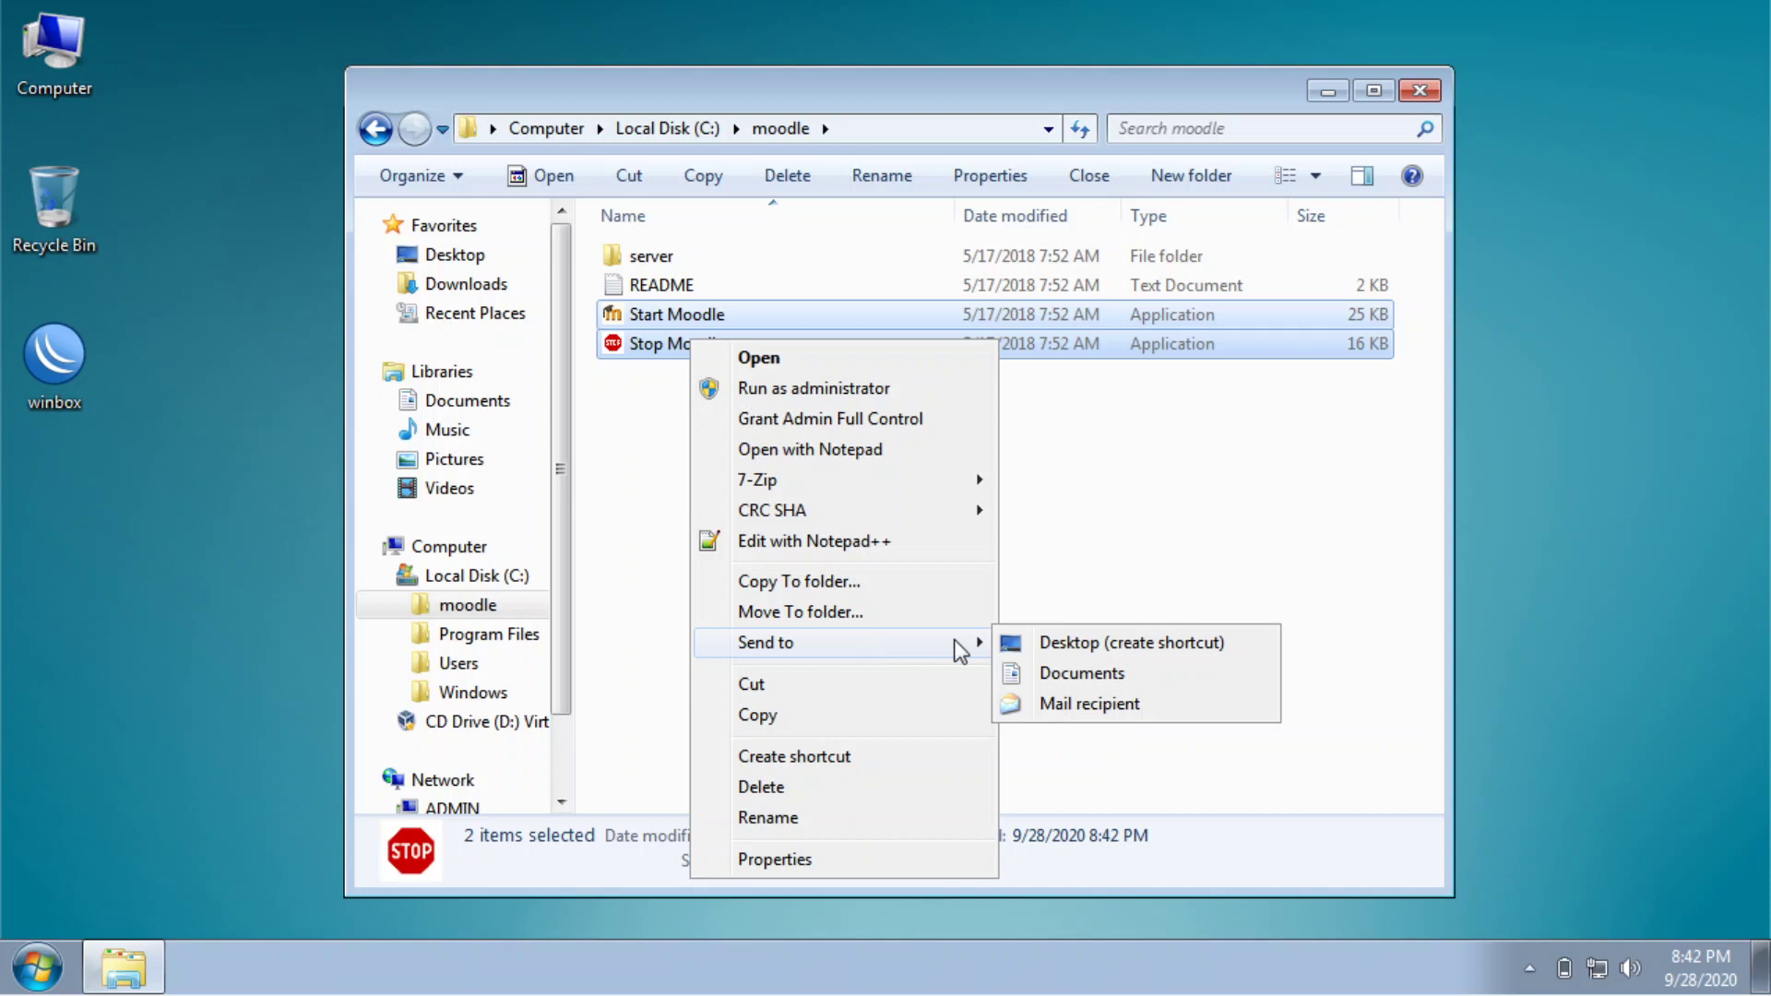
click(1037, 646)
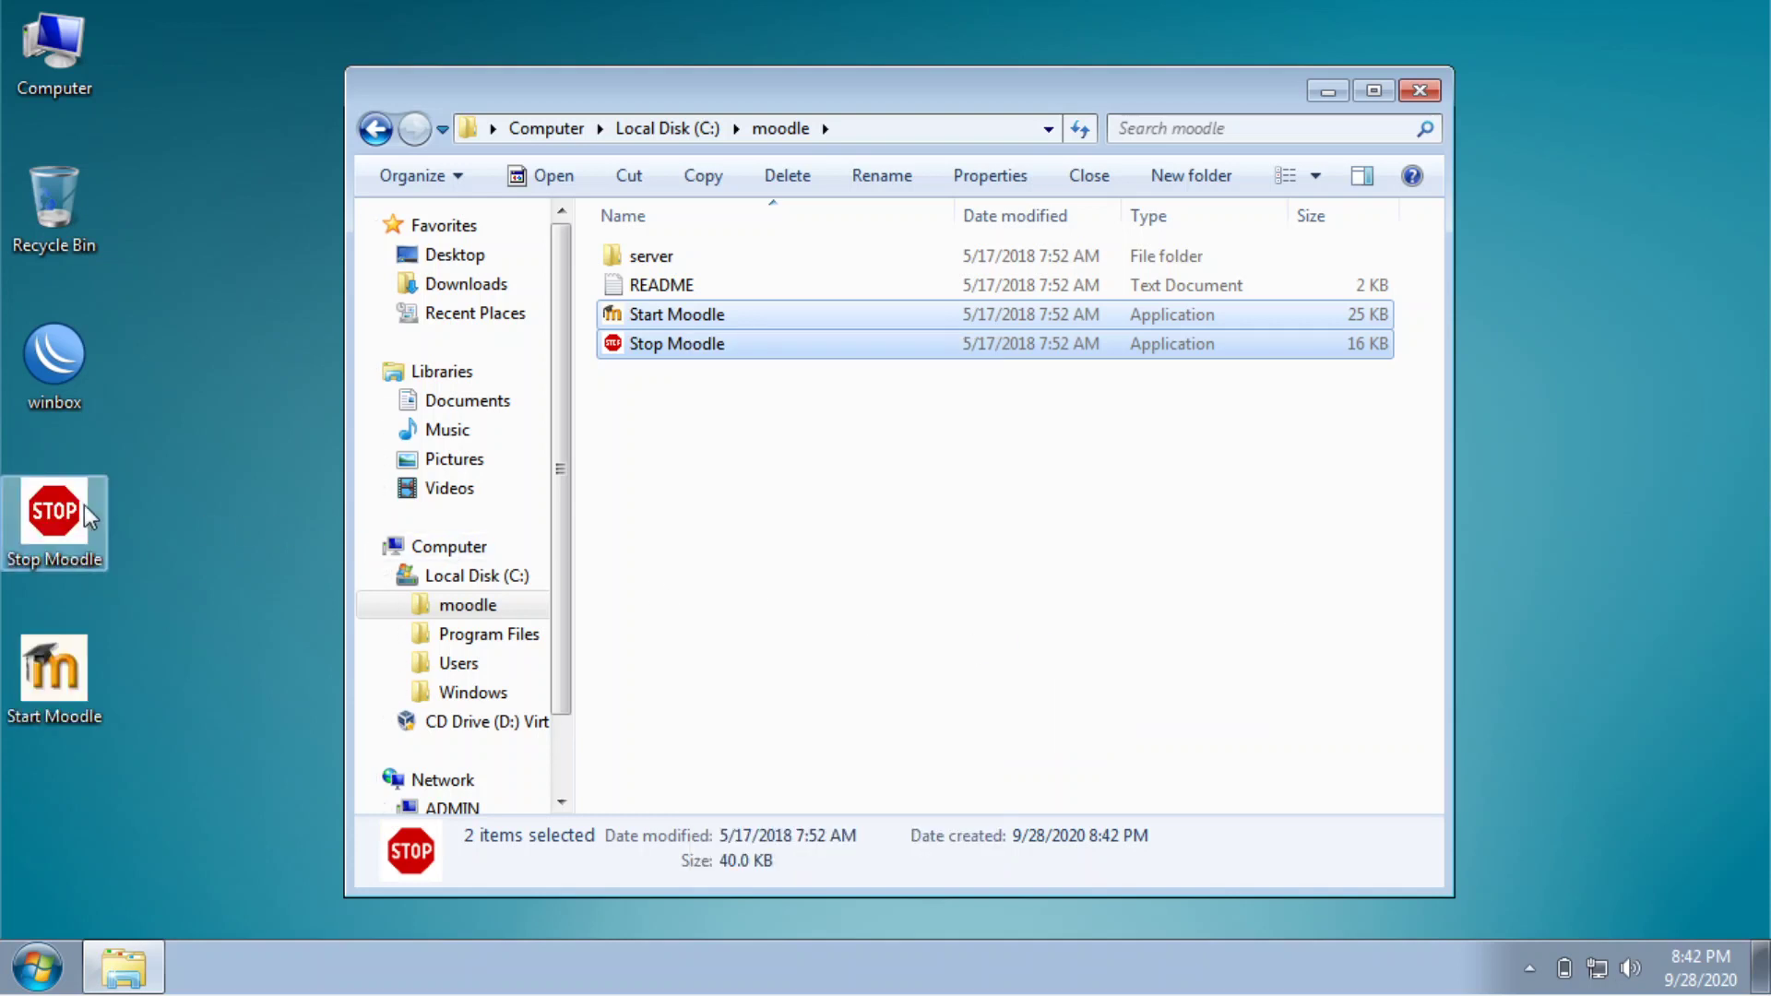
click(1420, 92)
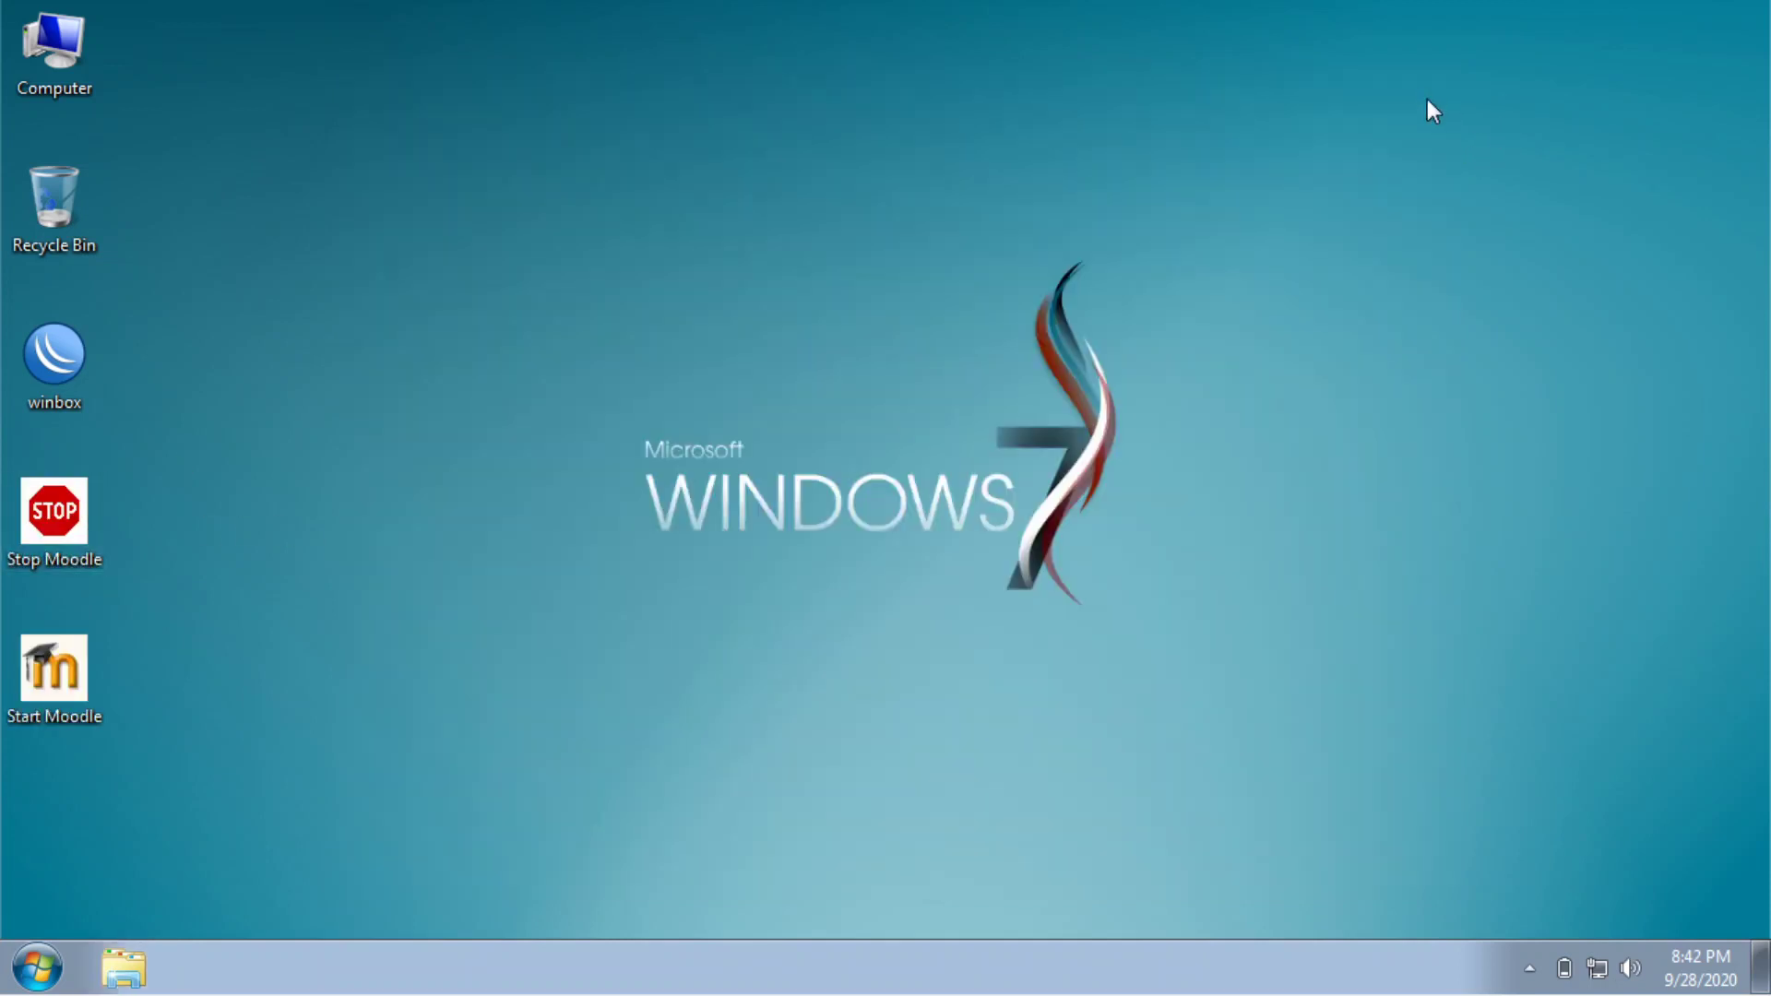
Run Start Moodle to start Apache and MySQL, then launch Firefox from the Start menu.
double_click(48, 668)
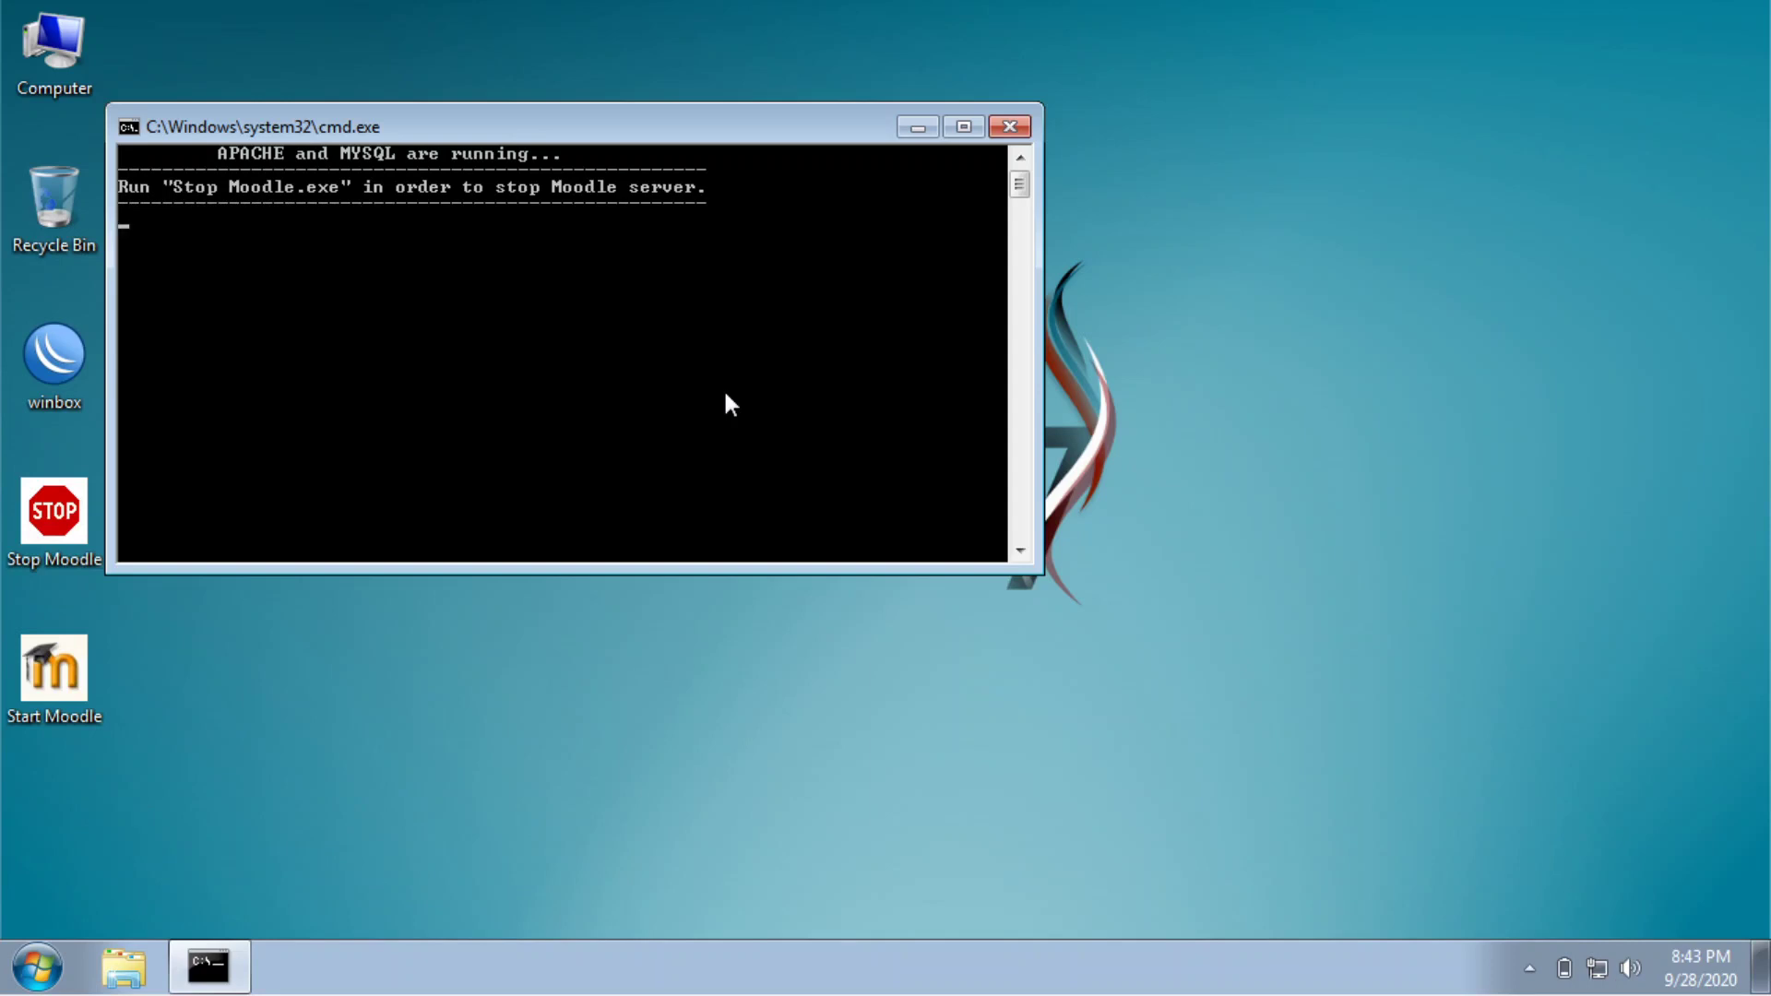
click(62, 965)
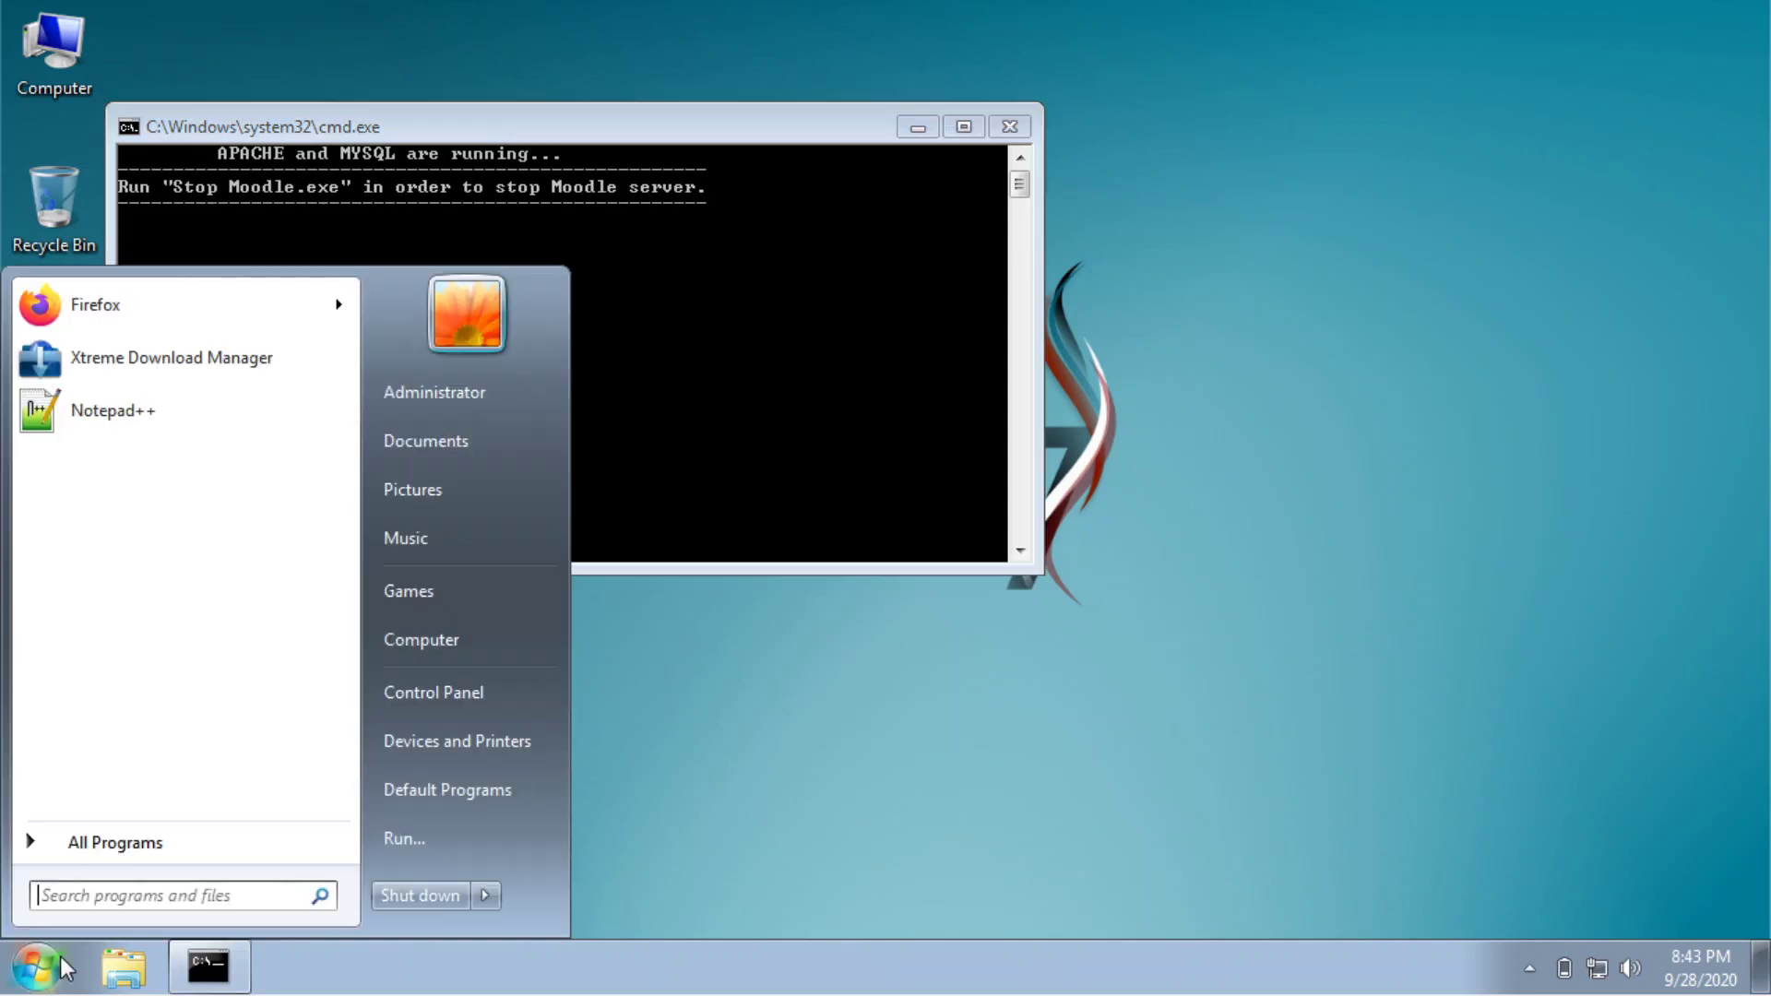
mouse_move(203, 330)
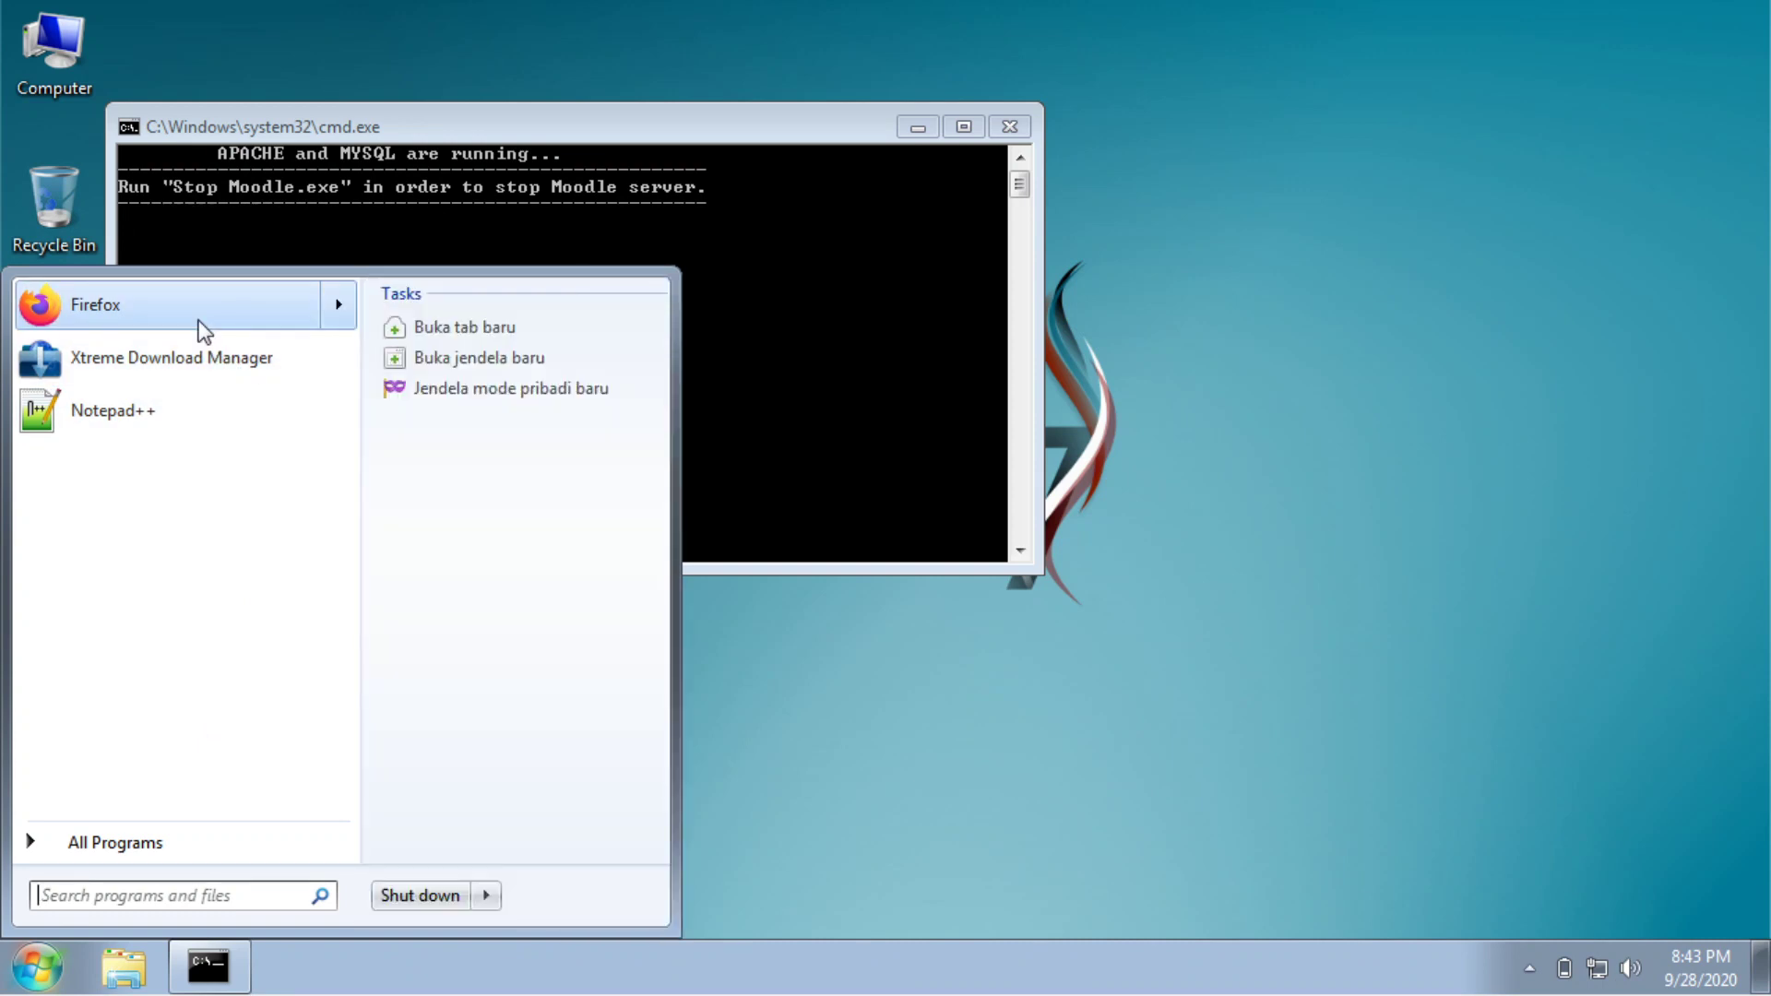
click(203, 329)
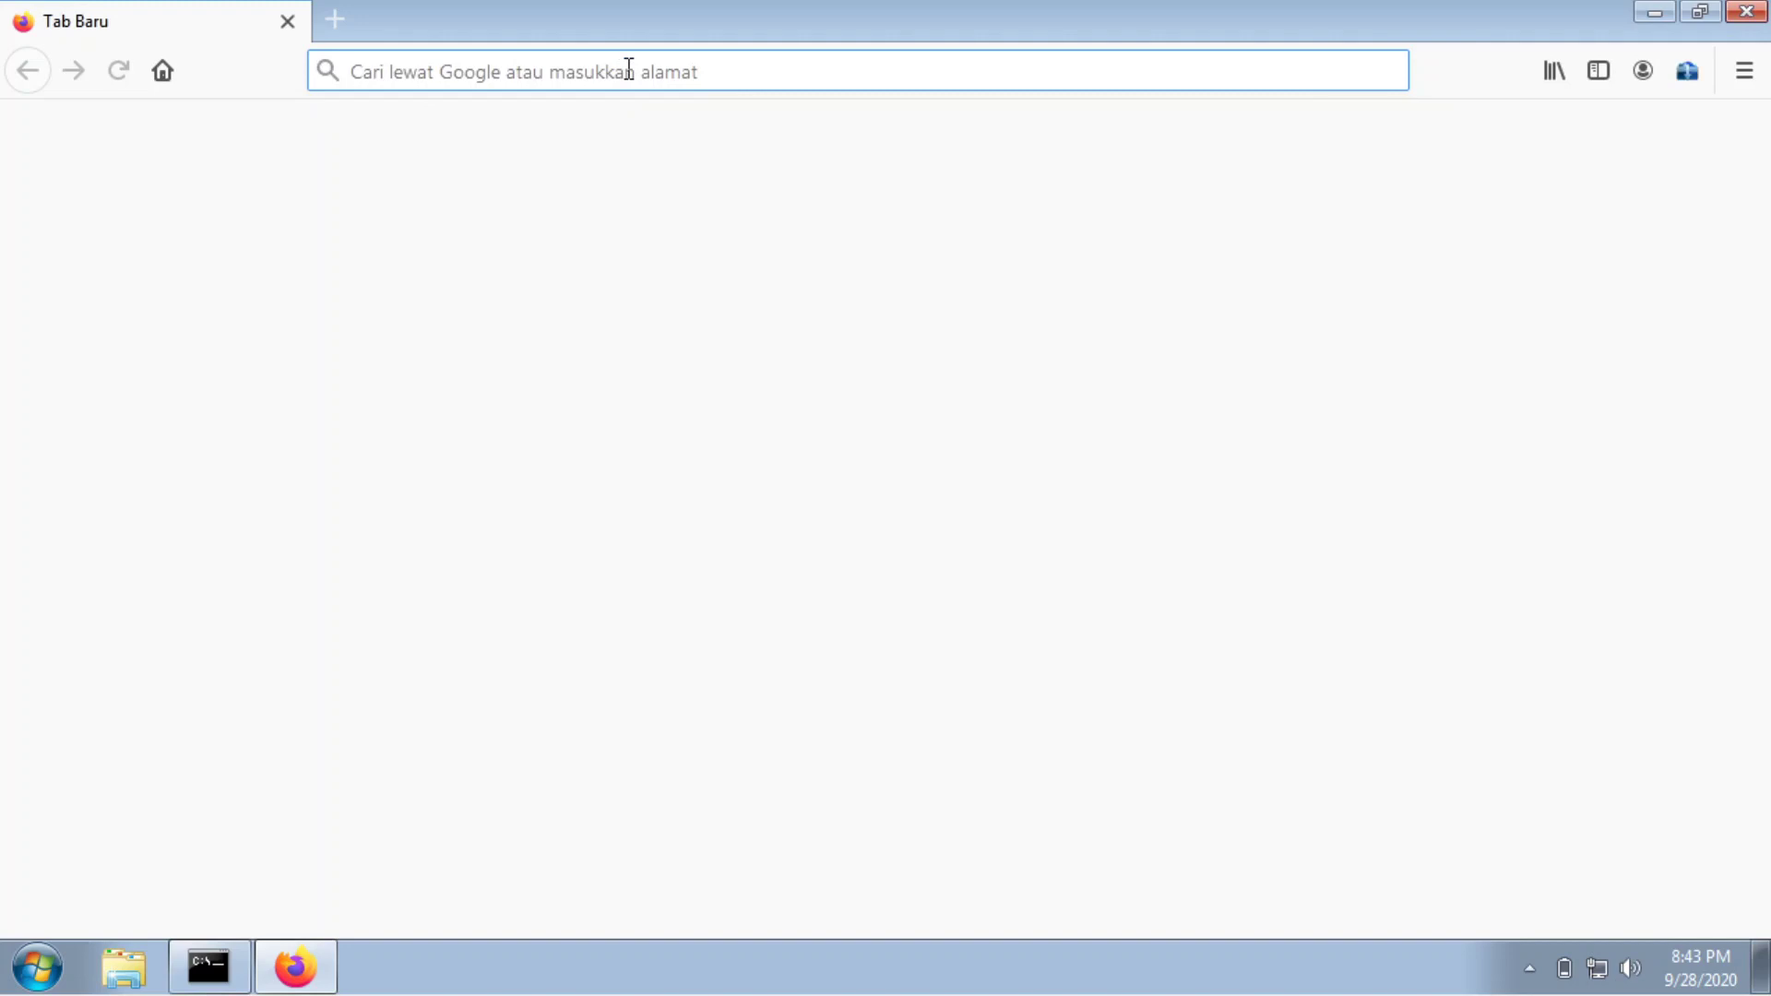
Load localhost in Firefox and continue the installer with English (en) as the language.
text(localh)
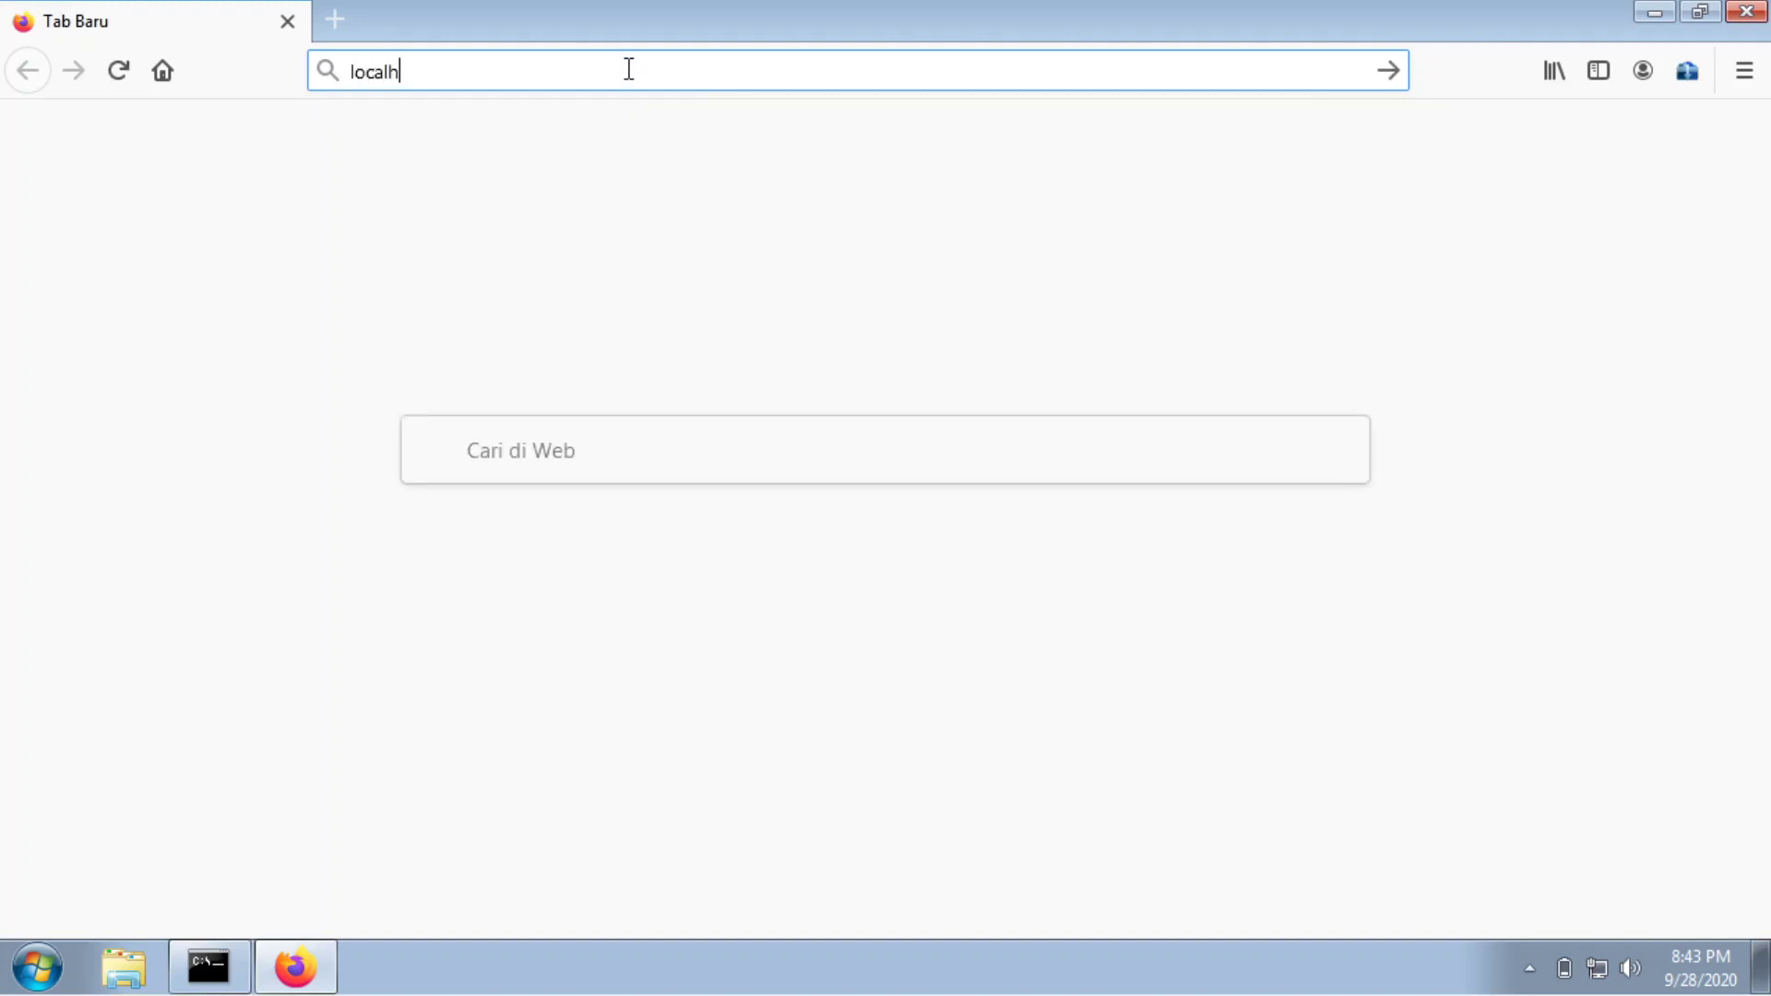
text(ost)
key(Return)
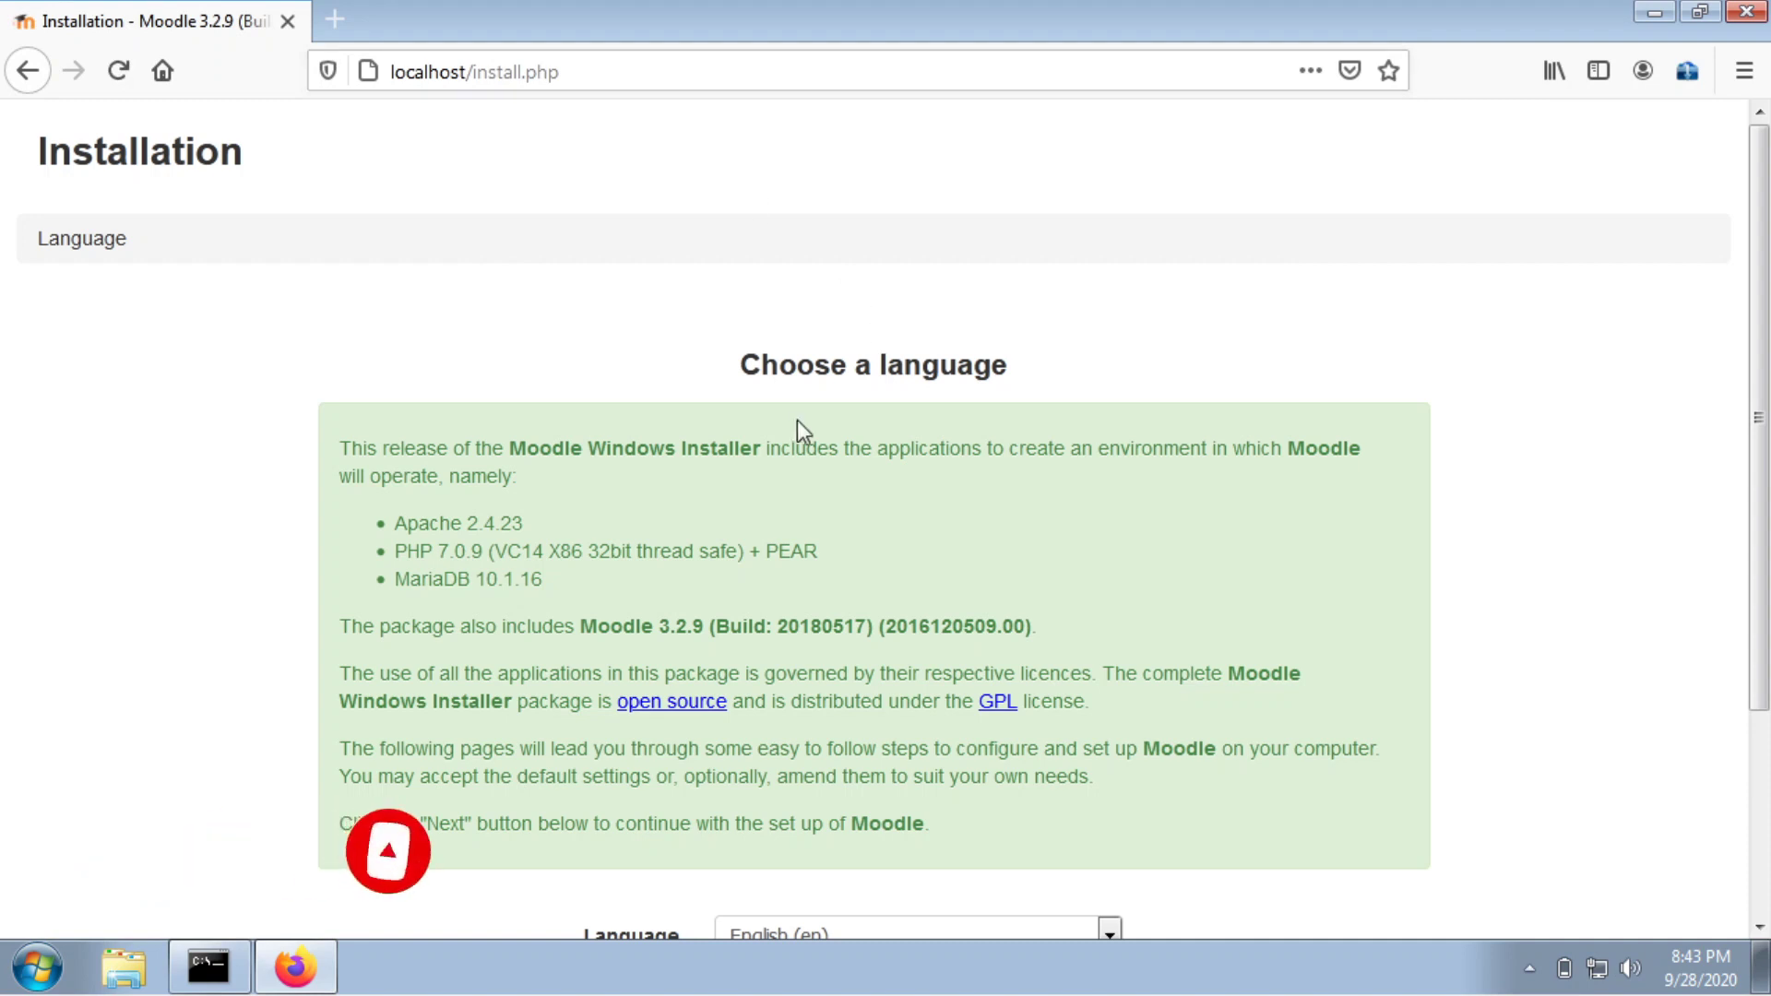
drag(745, 360, 1230, 356)
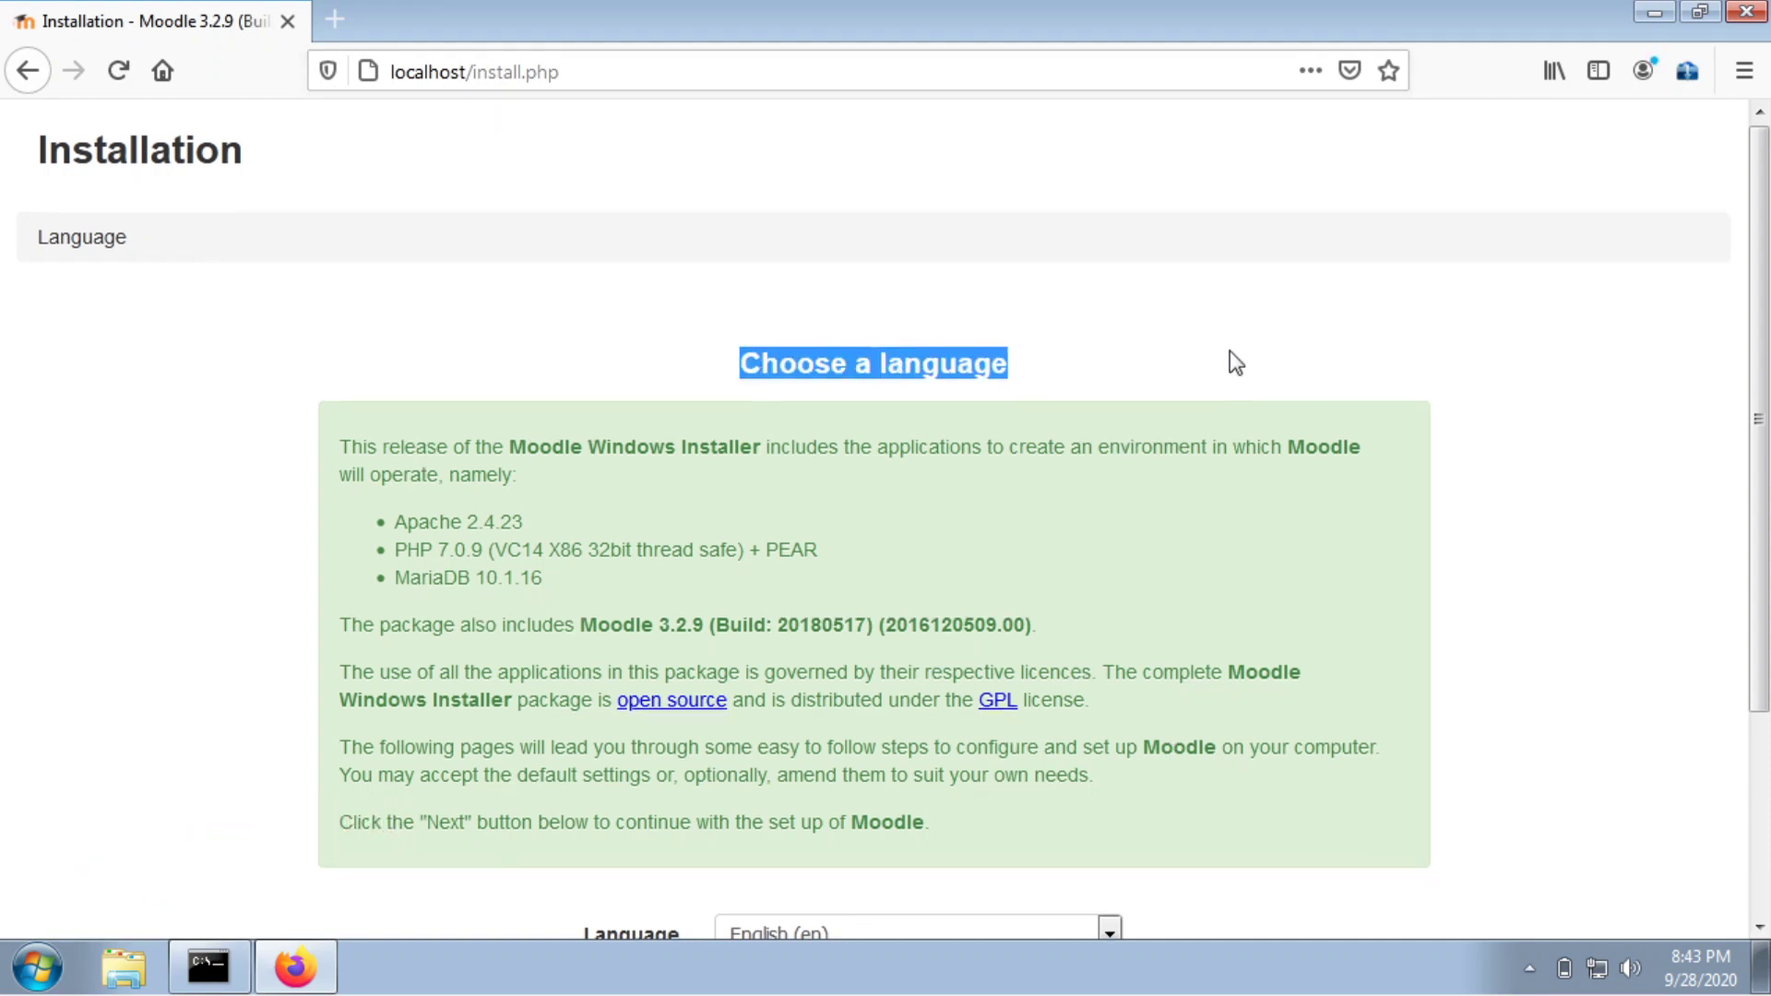
scroll(1230, 355, down, 3)
click(1171, 483)
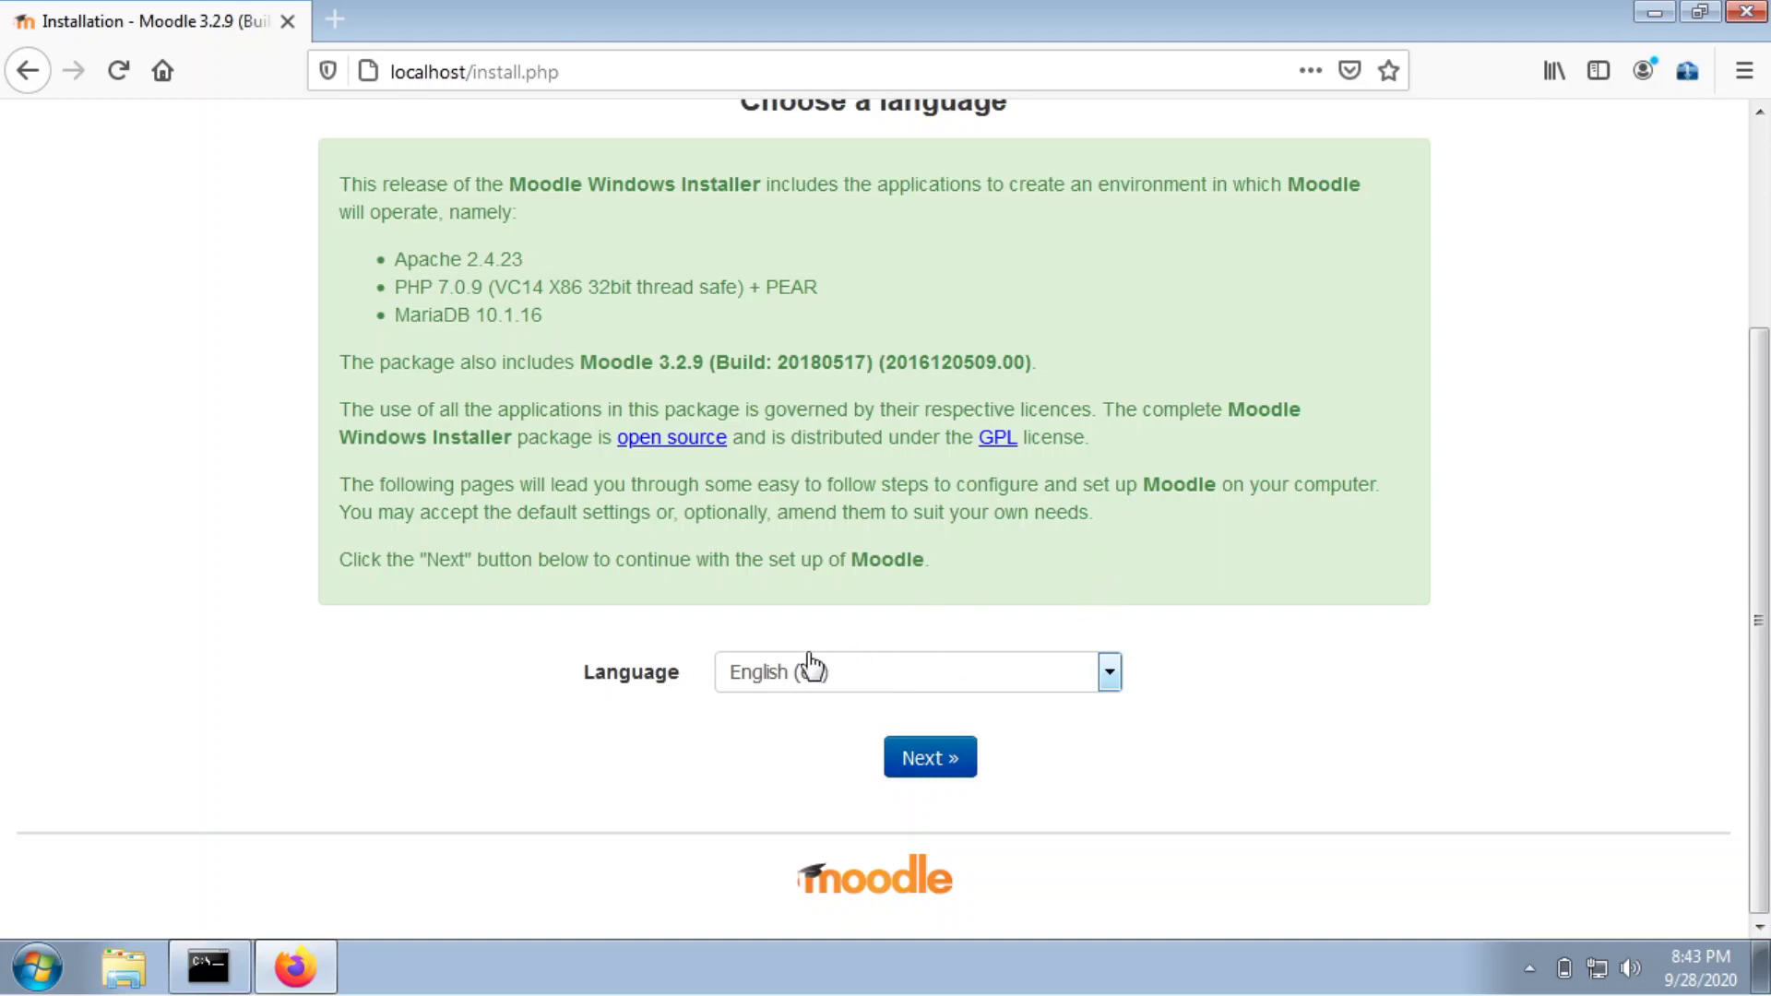
click(848, 681)
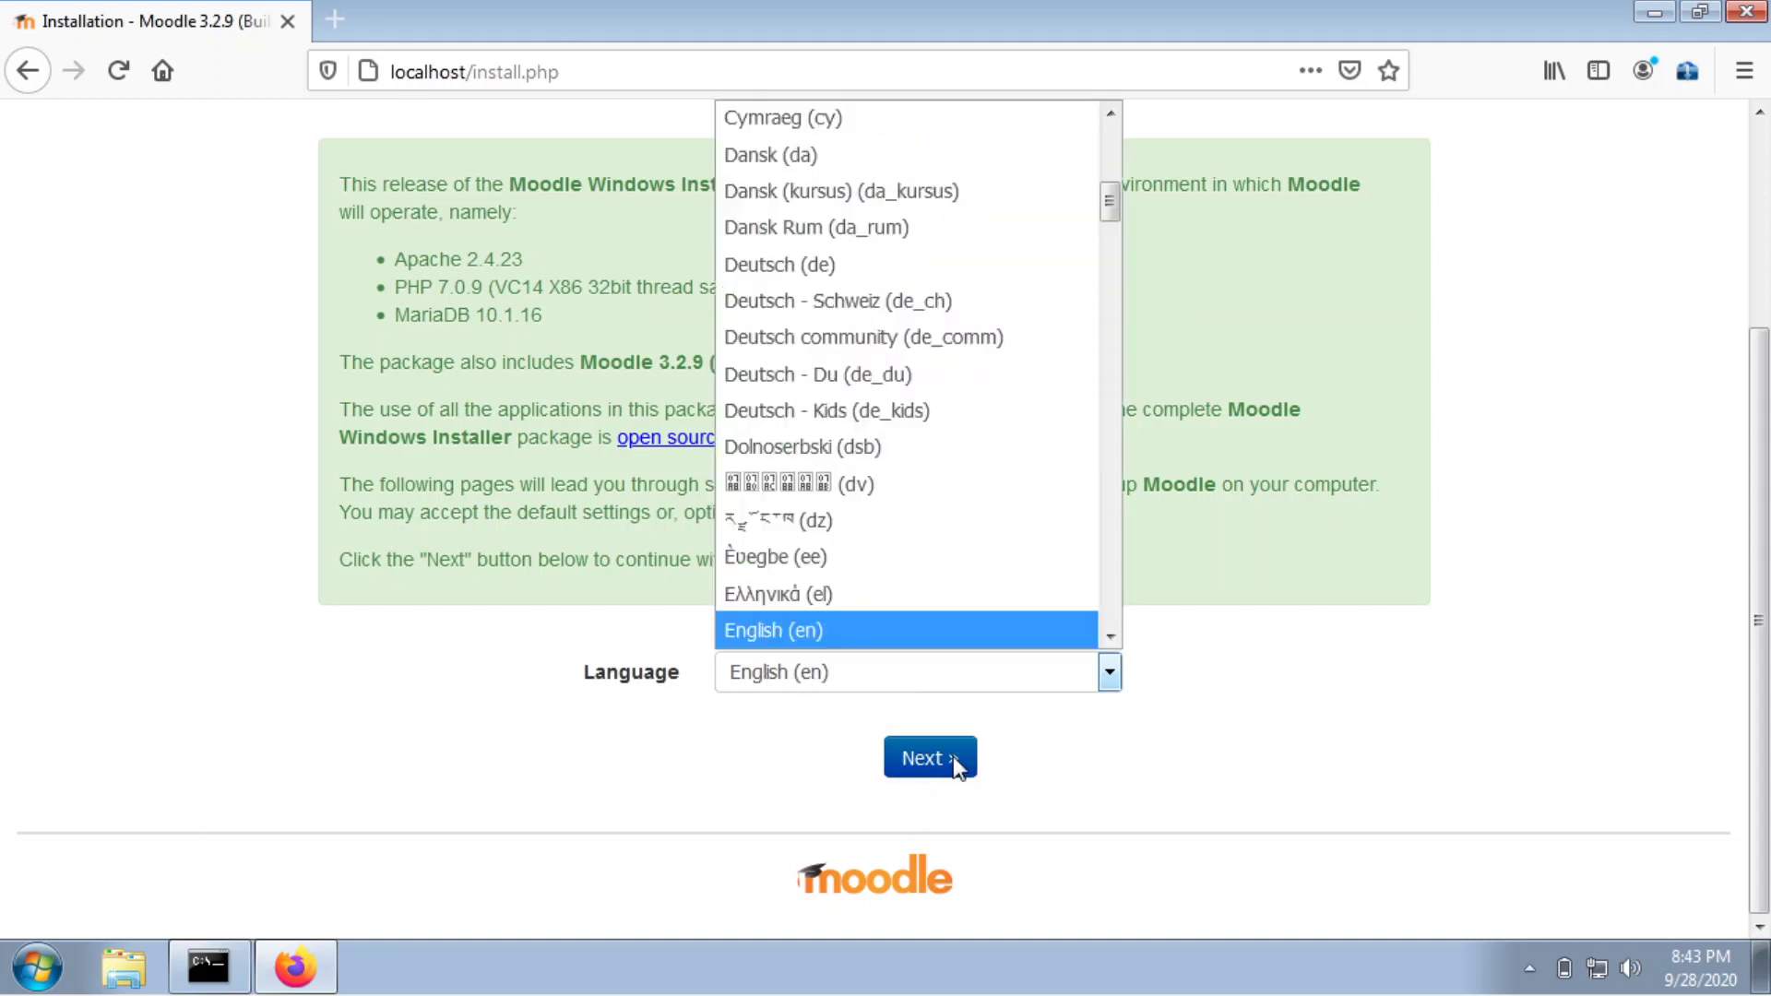
click(1234, 743)
click(934, 775)
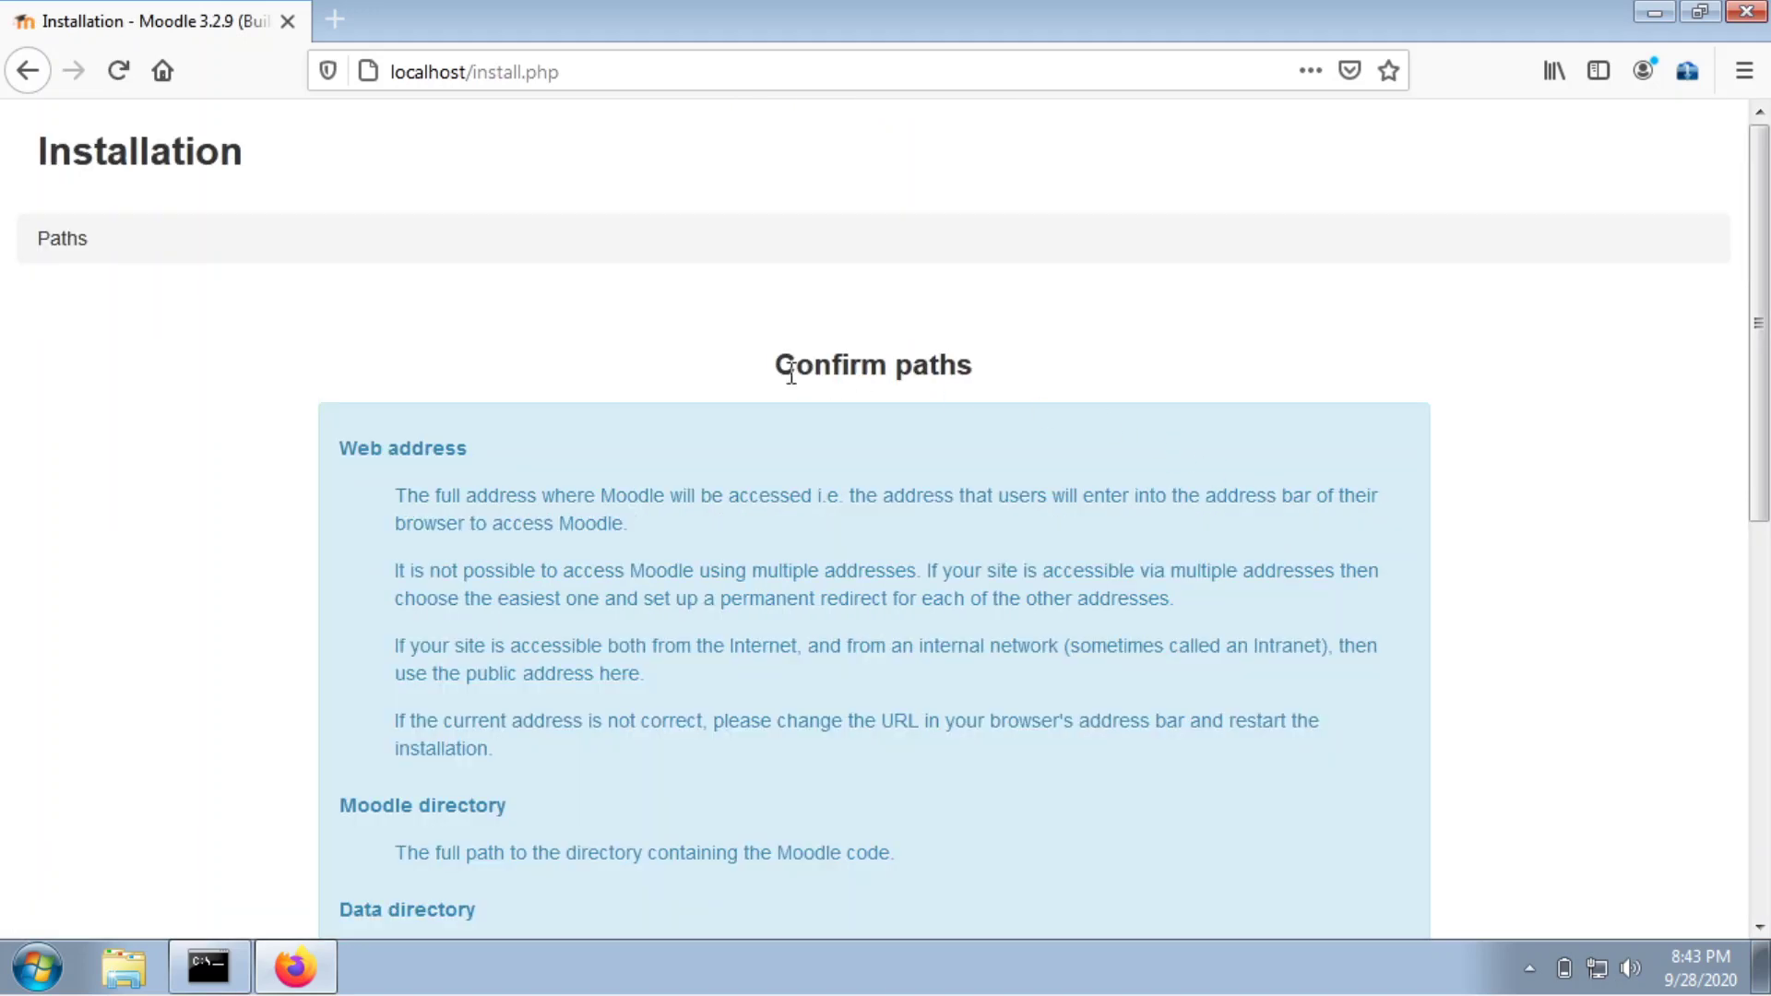
Accept the default web address and directory paths on Confirm paths.
drag(767, 352, 1064, 360)
click(1218, 343)
drag(773, 365, 1068, 368)
scroll(1067, 368, down, 5)
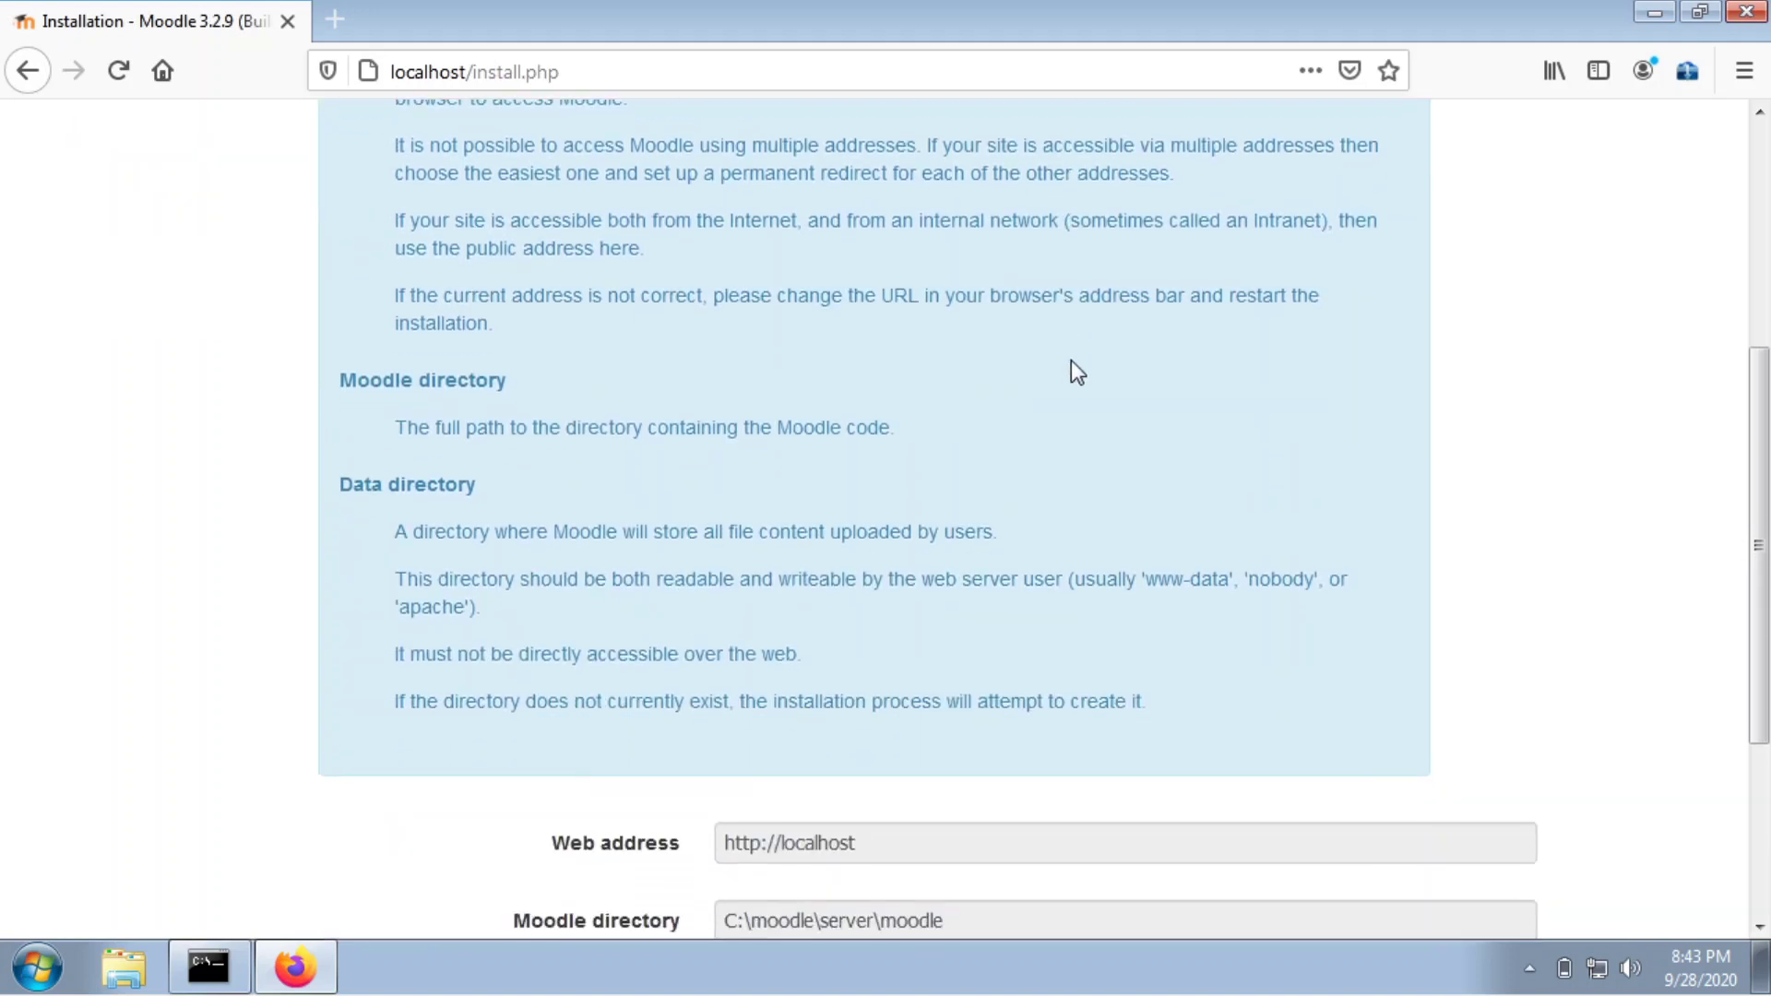
scroll(1074, 369, down, 4)
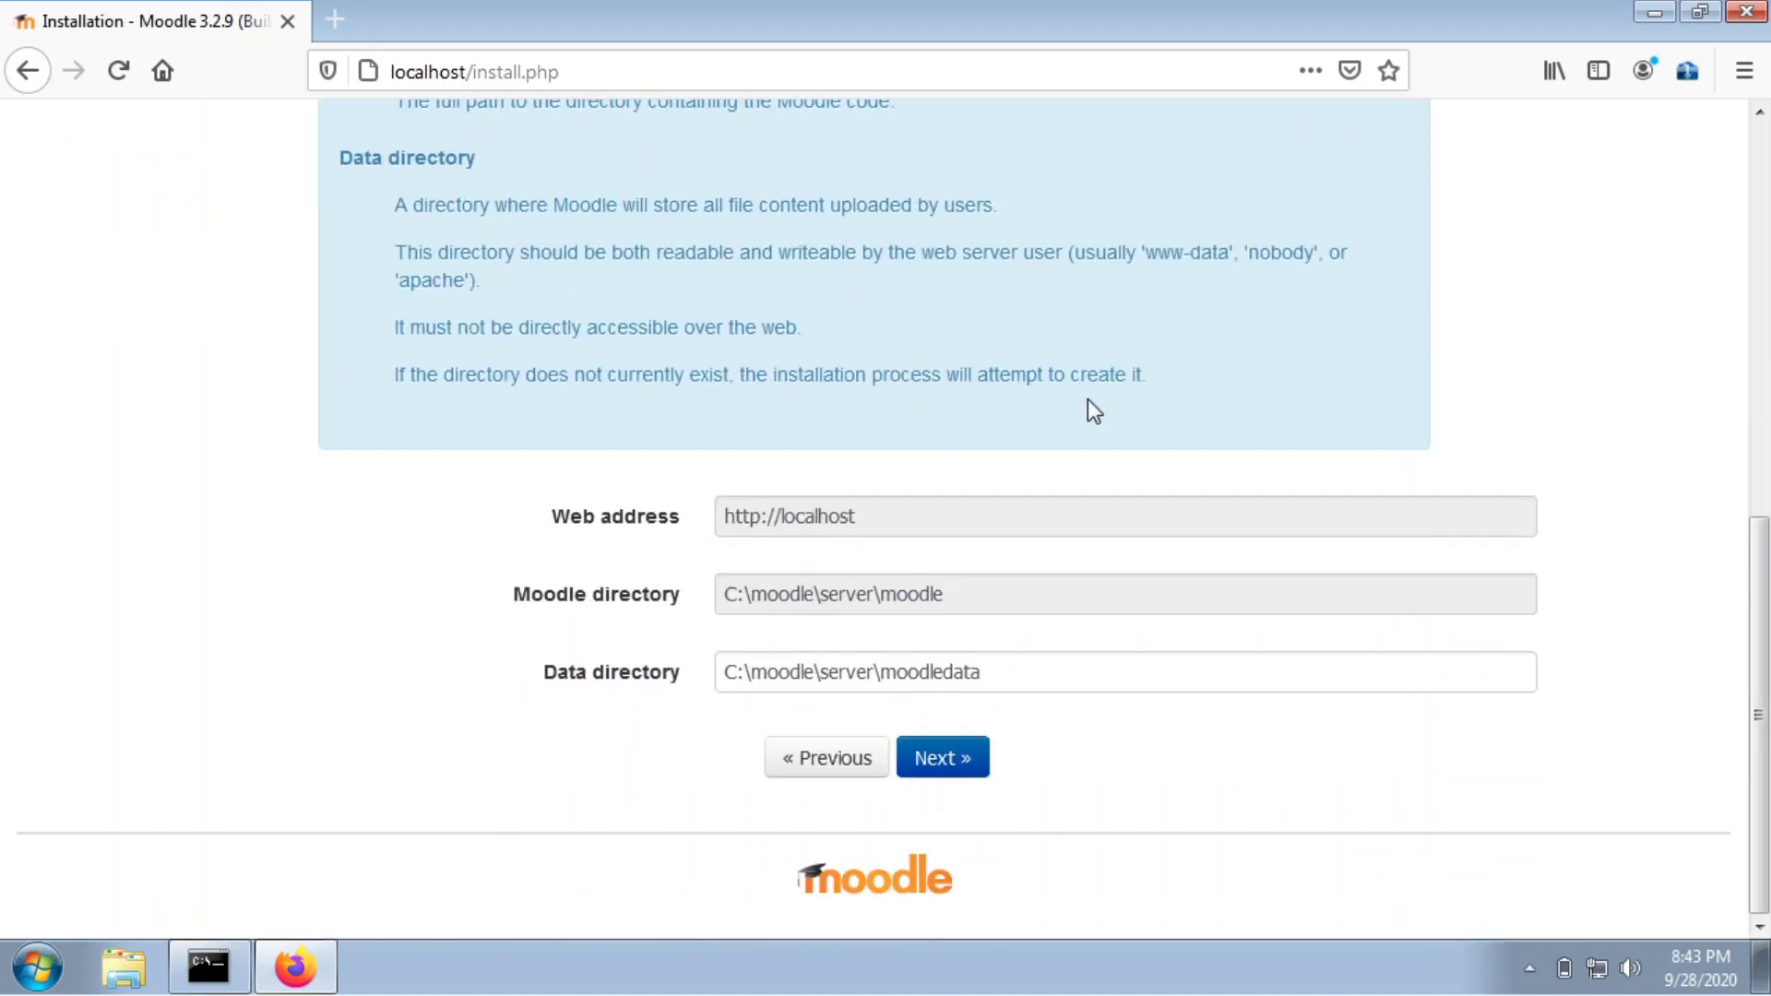
click(956, 756)
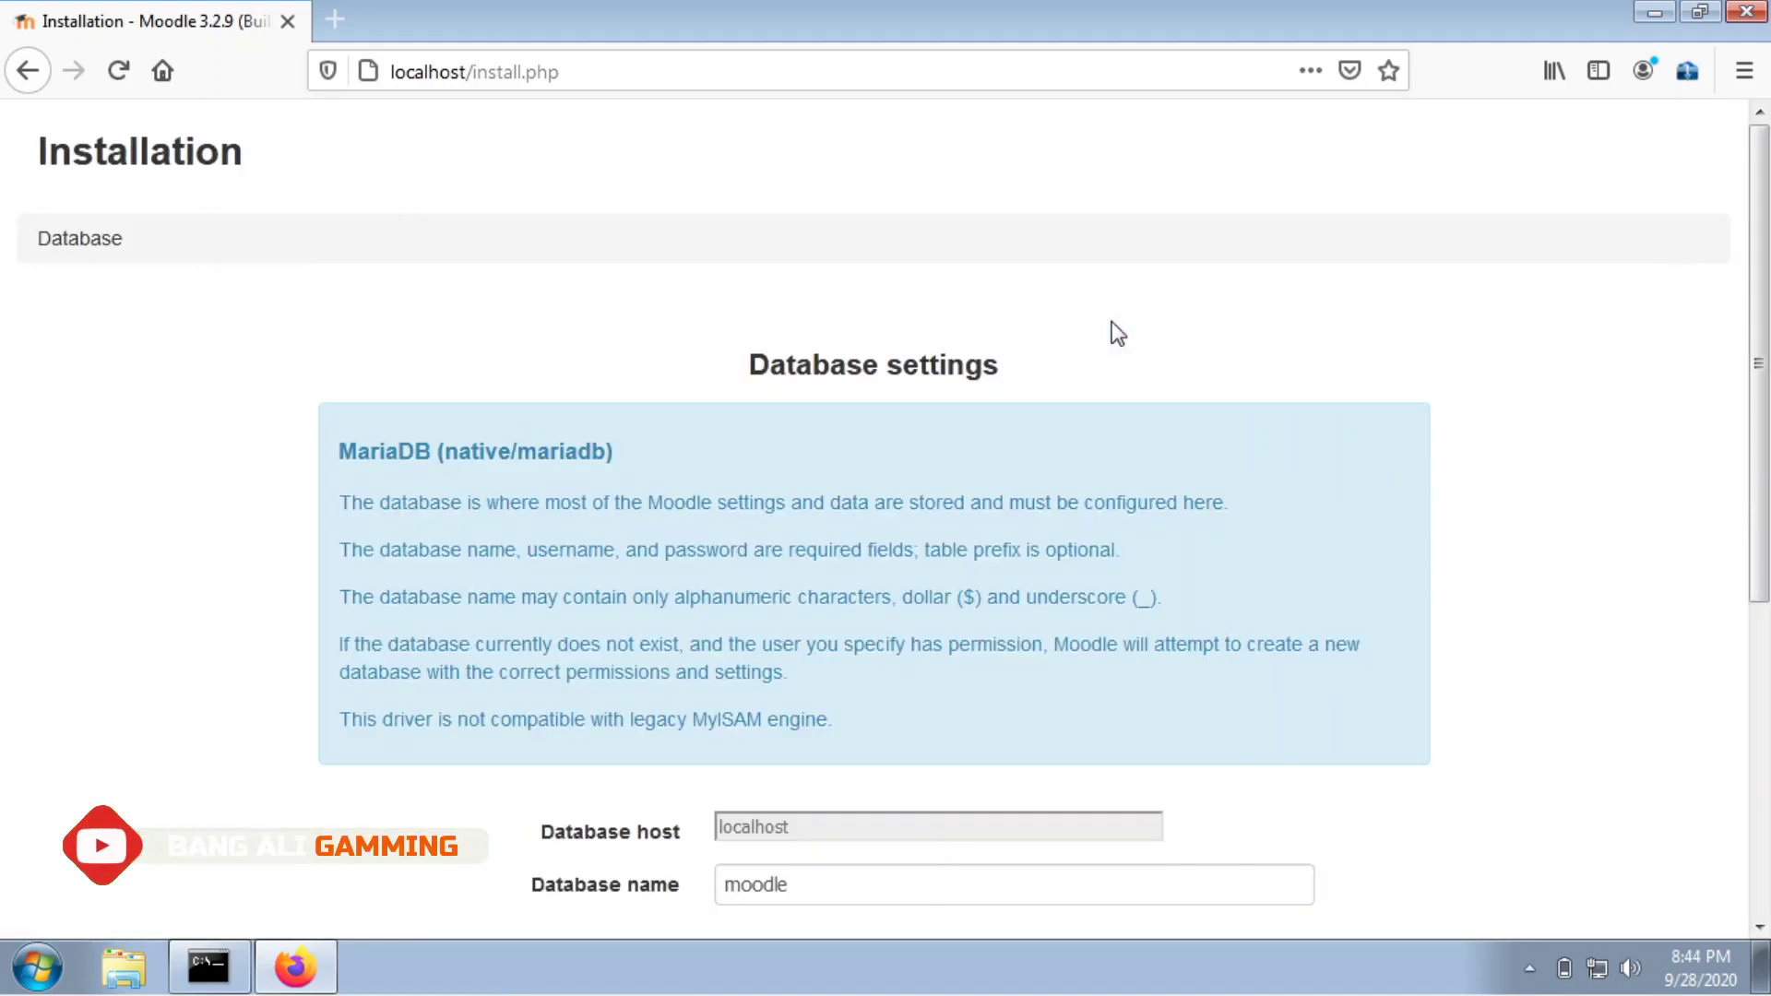
Keep the default MariaDB database settings (database moodle, prefix mdl_) and continue.
scroll(915, 513, down, 5)
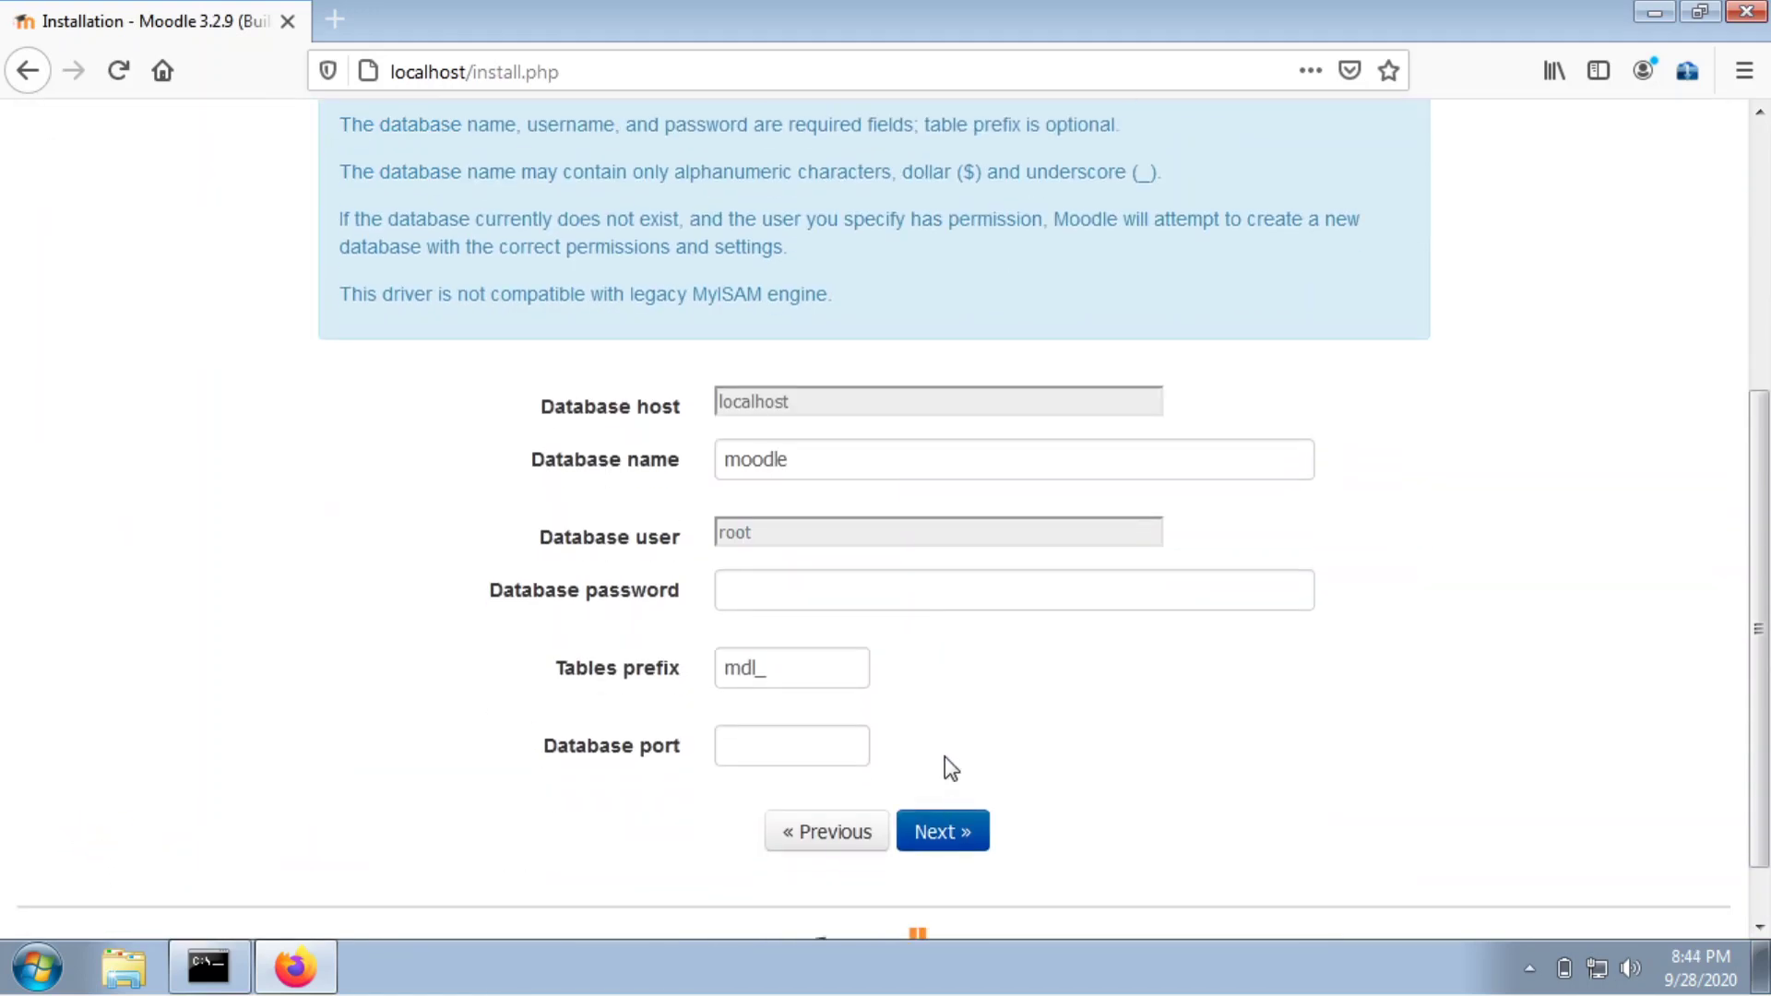
scroll(950, 768, up, 3)
drag(736, 205, 1083, 221)
click(1091, 238)
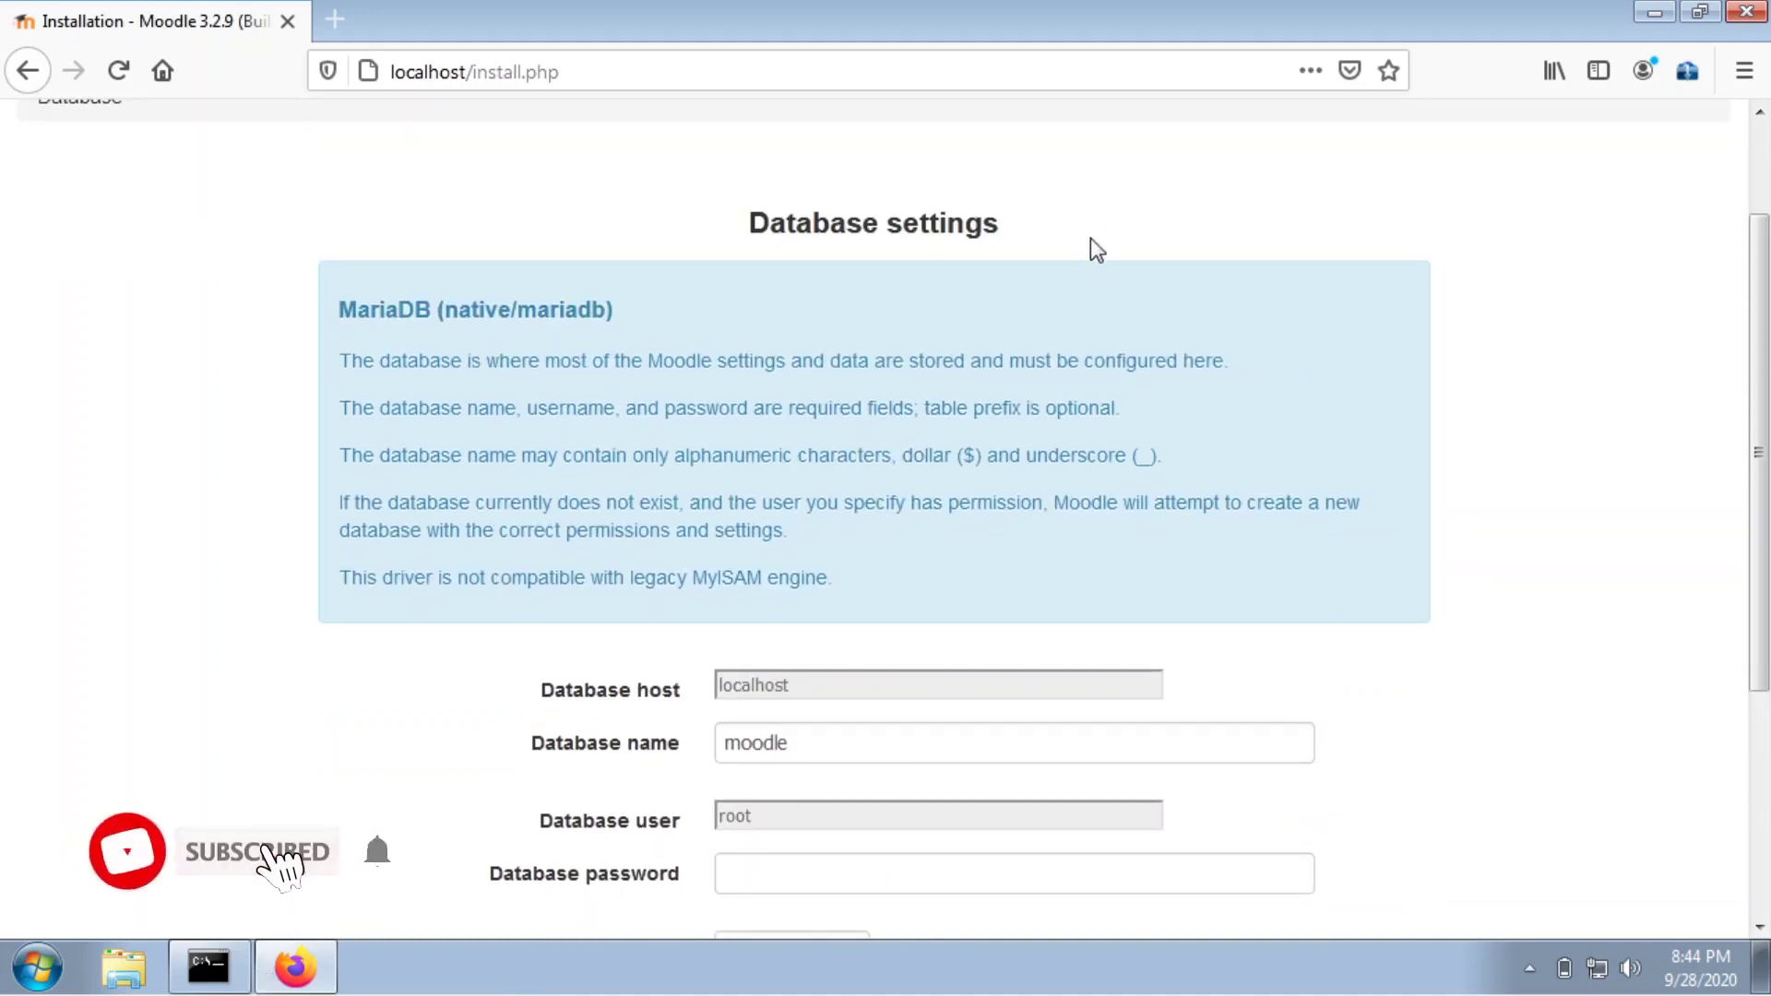
scroll(1091, 238, down, 4)
click(984, 761)
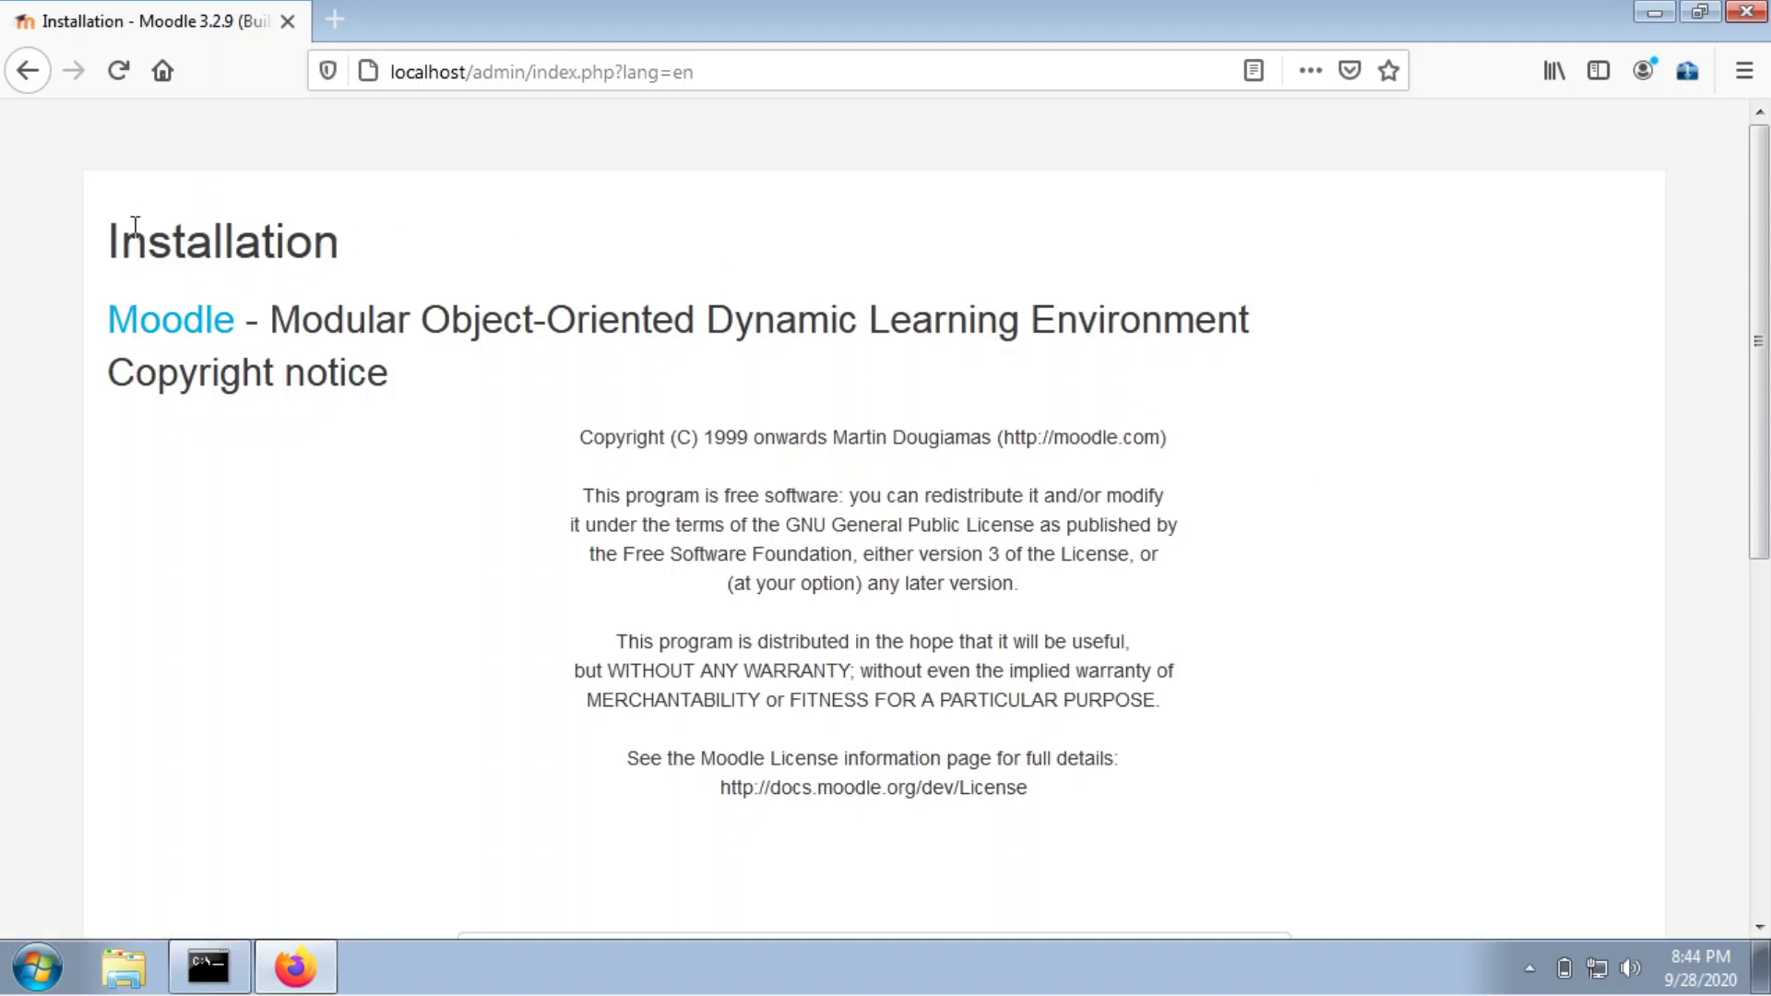
Read the Moodle copyright notice and confirm the conditions with Continue.
drag(270, 238, 341, 242)
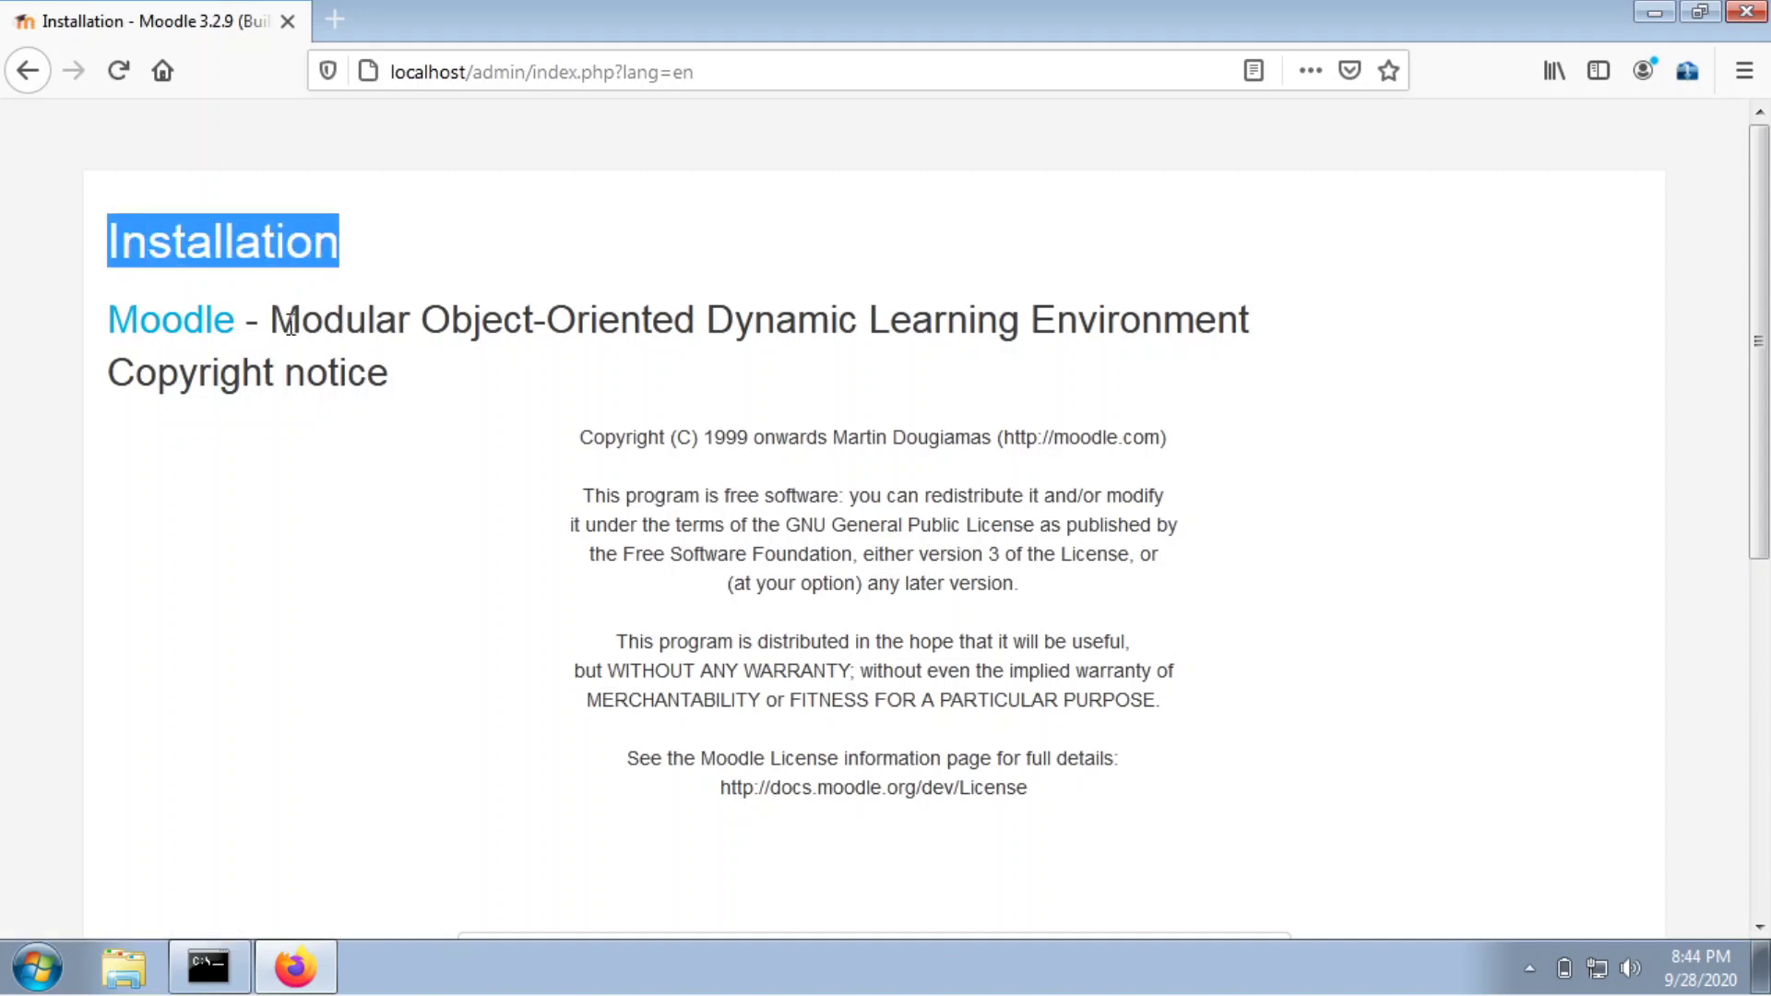
drag(272, 323, 466, 386)
scroll(877, 486, down, 5)
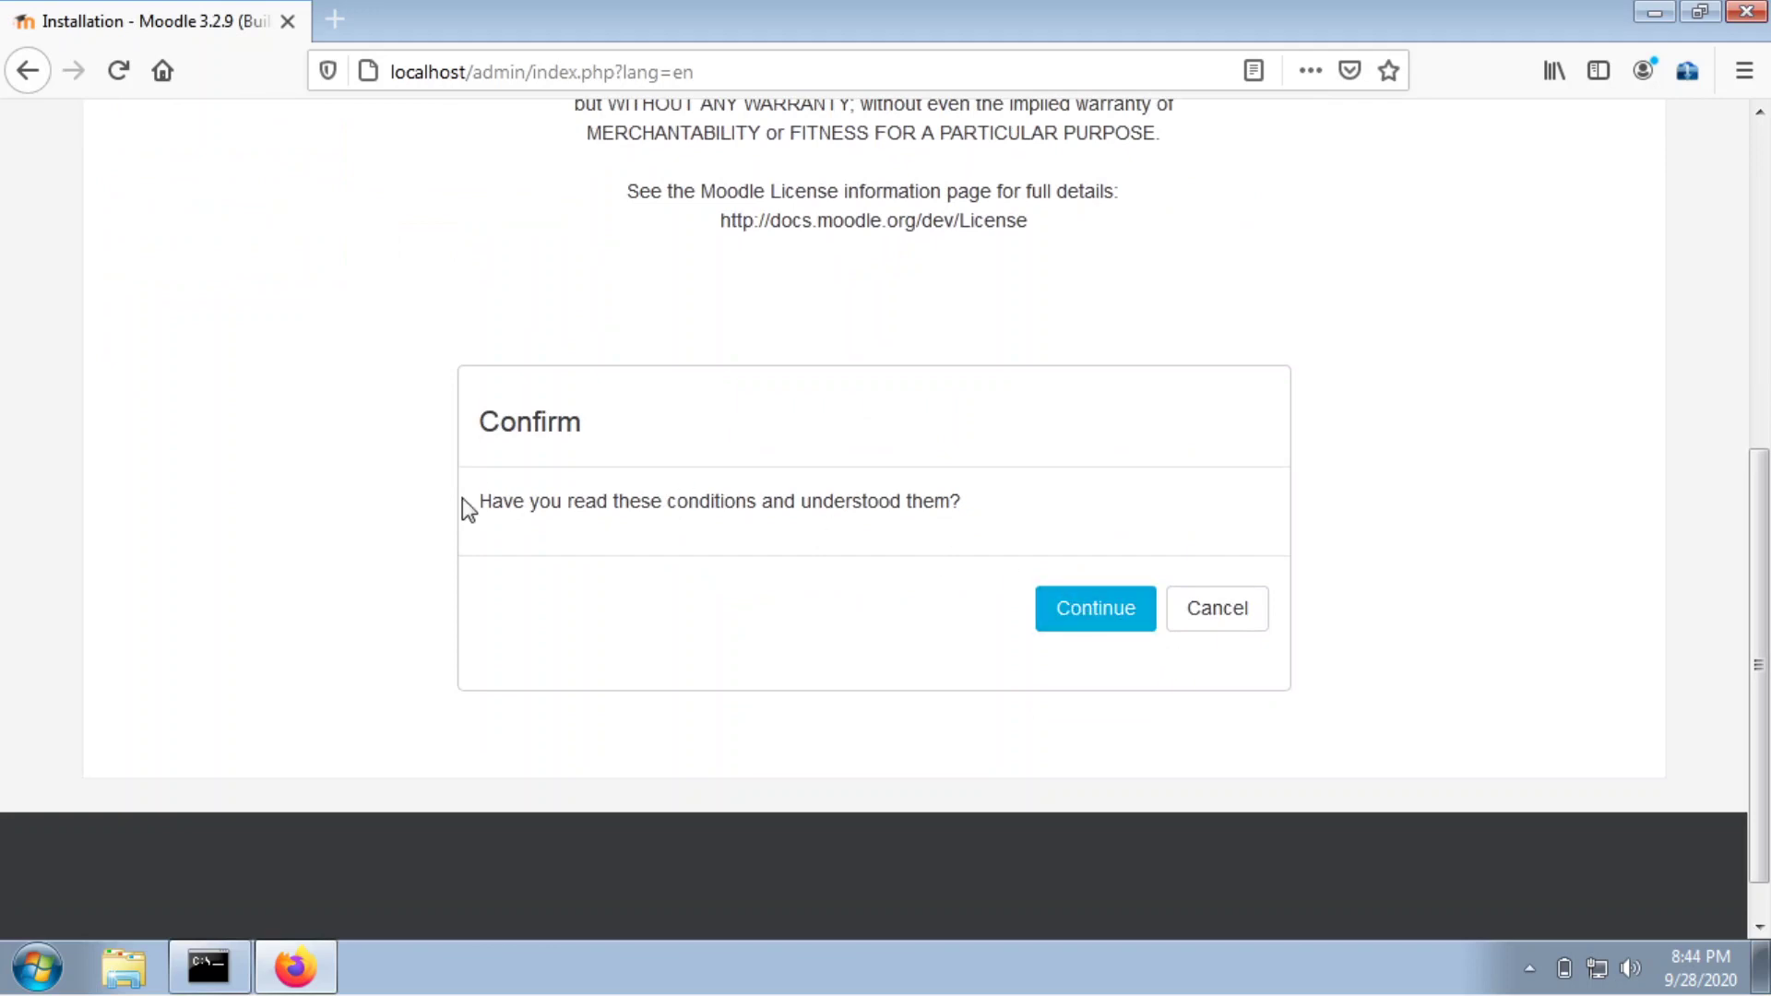
drag(462, 498, 1028, 505)
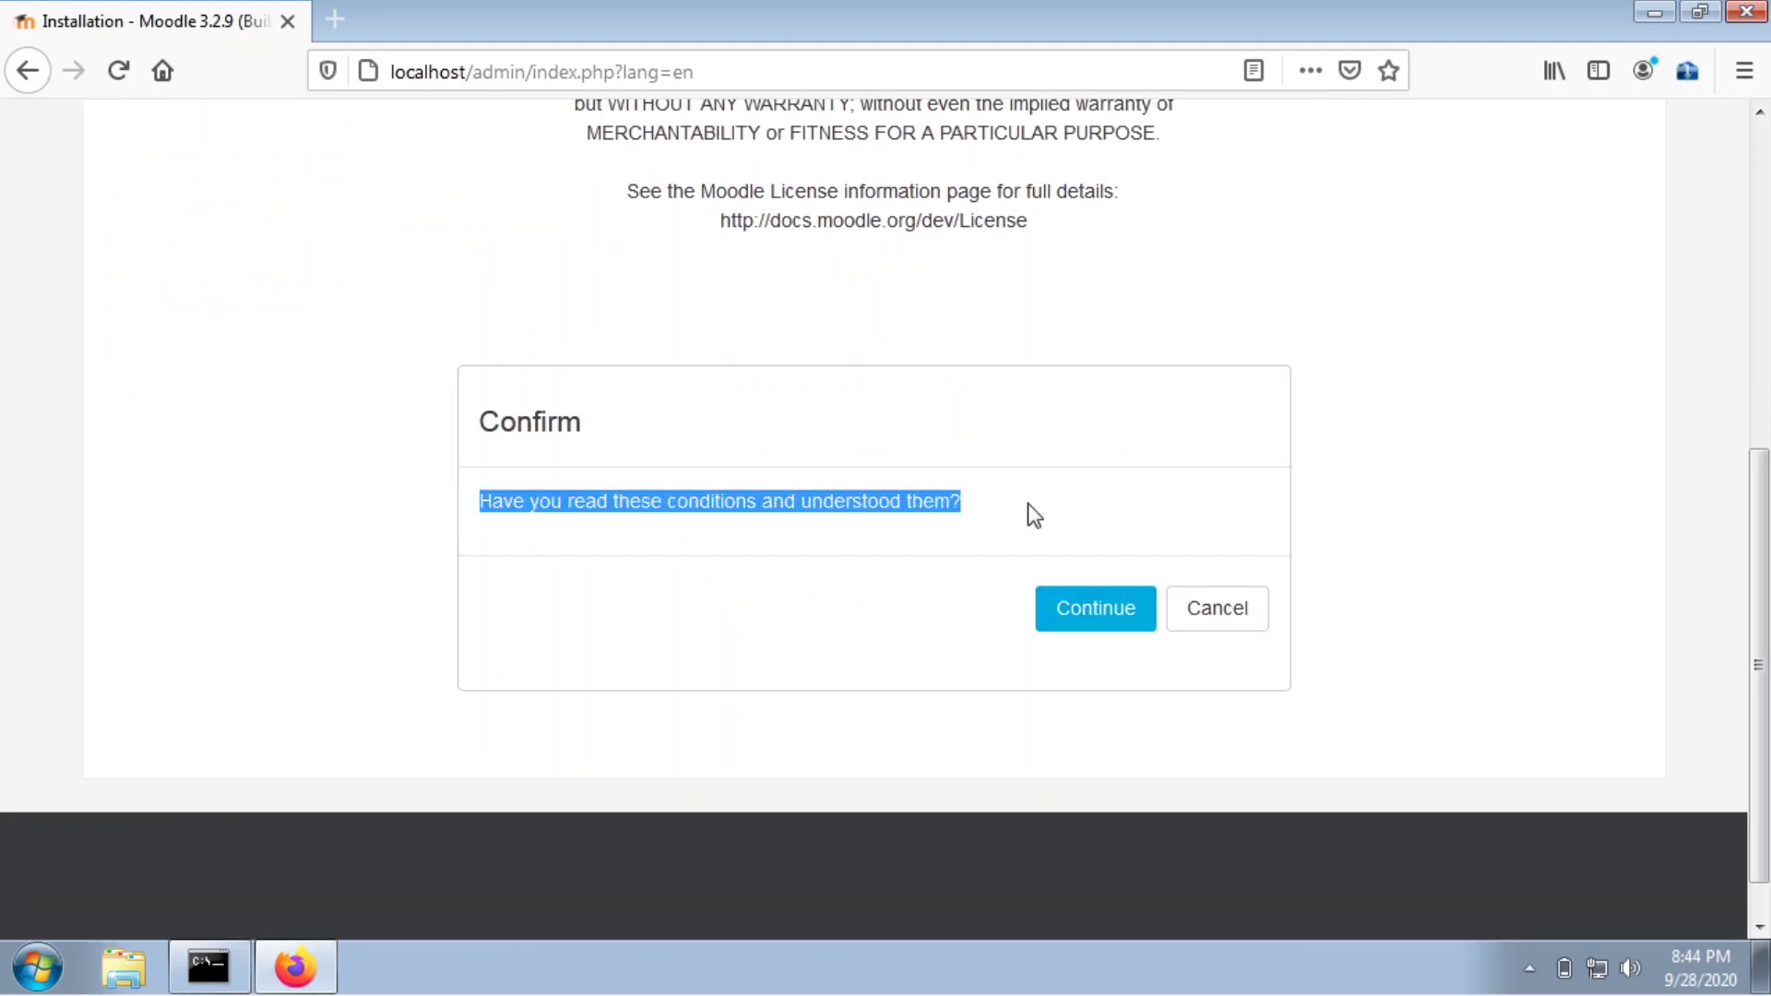
click(1079, 634)
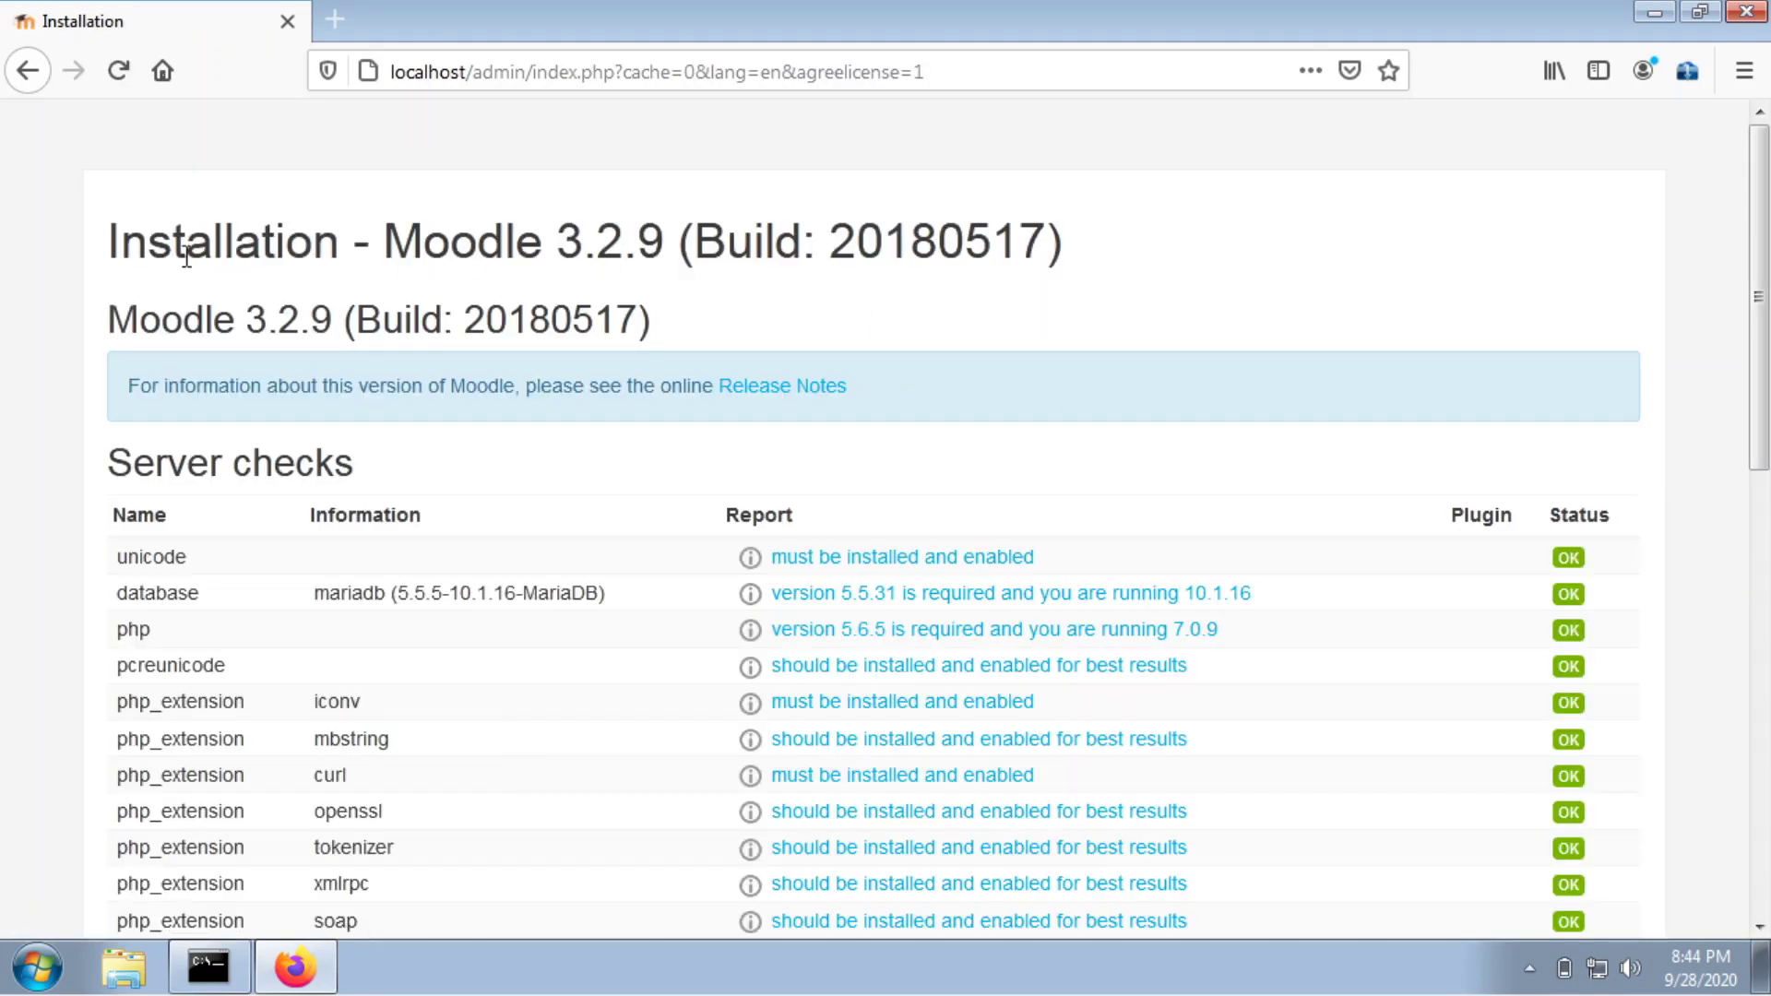
Review the Server checks table showing all OK and continue the installation.
drag(111, 242, 1190, 230)
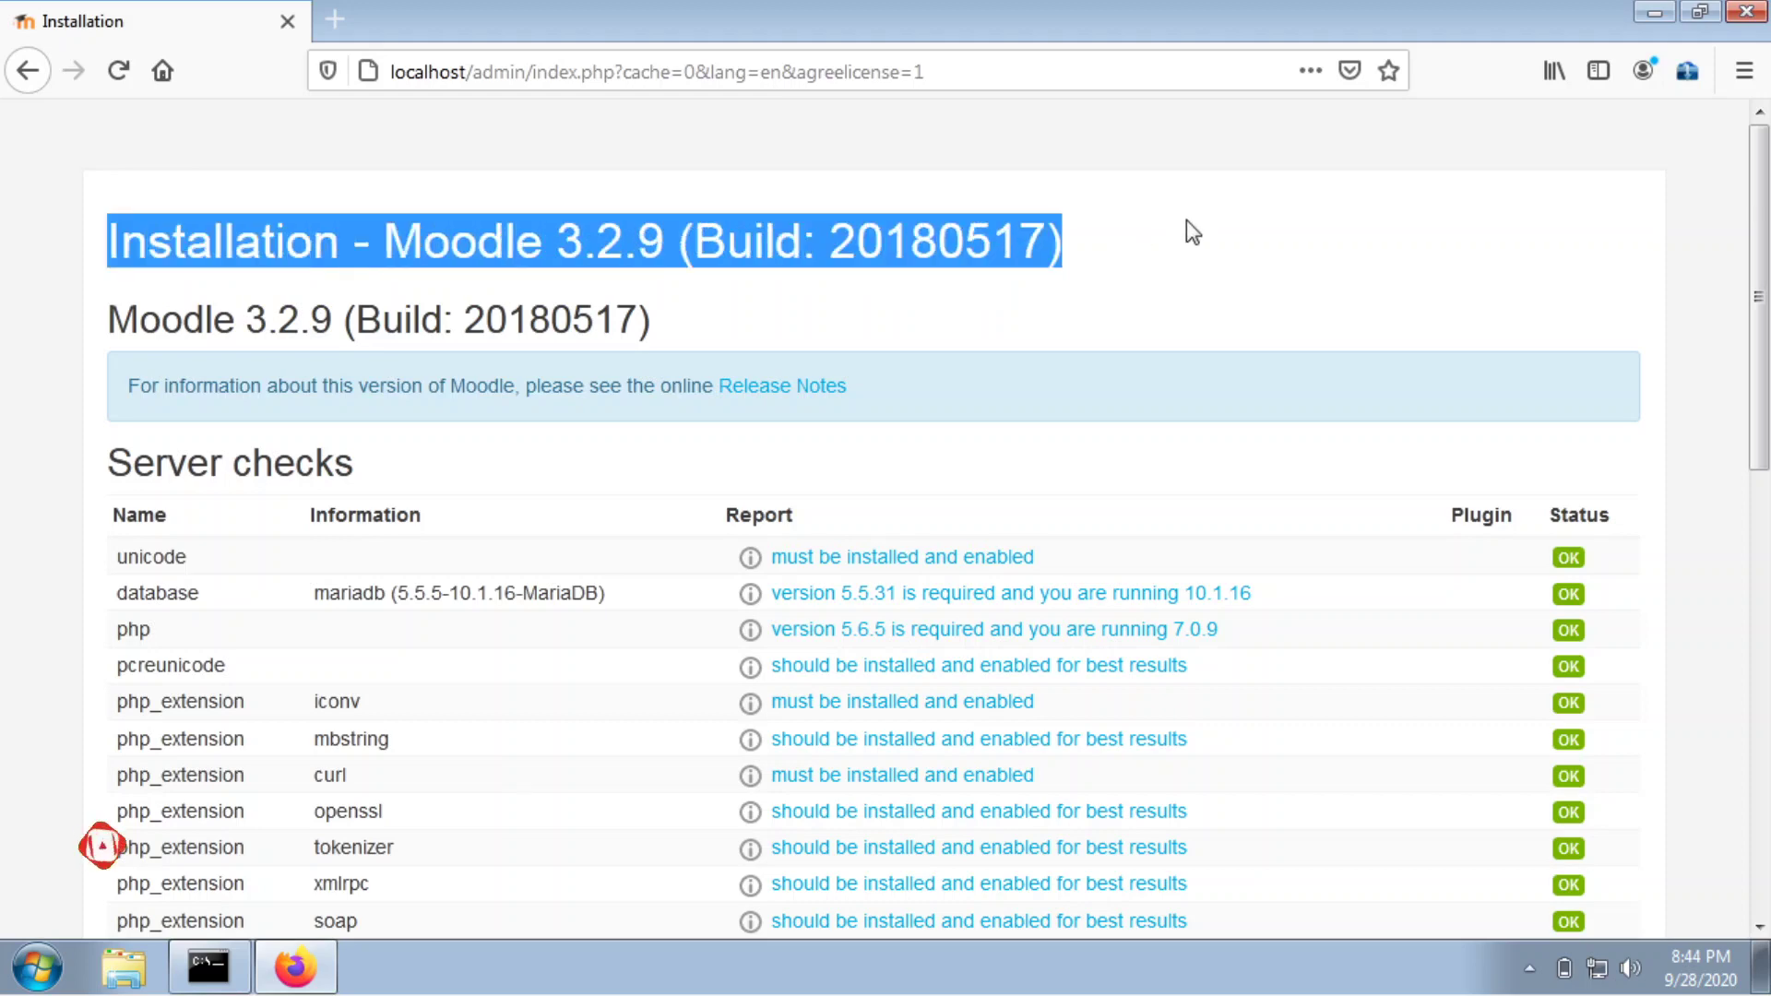
scroll(894, 332, down, 5)
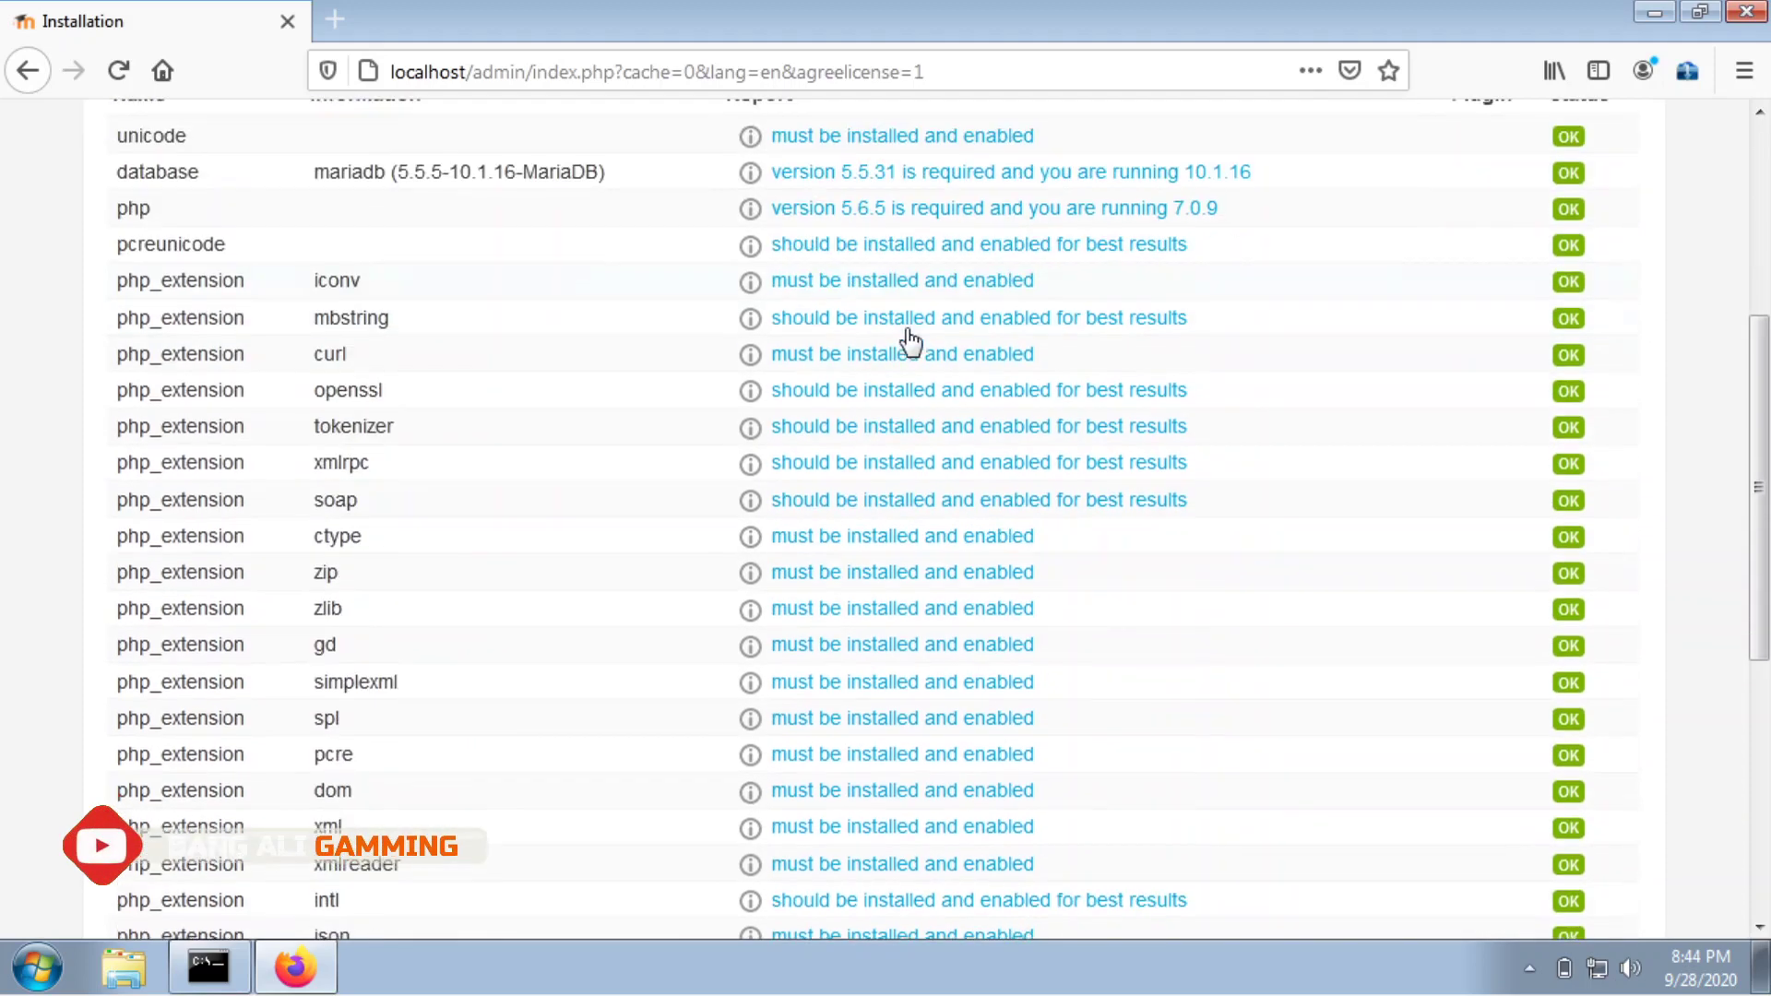
scroll(1015, 319, up, 2)
scroll(1337, 379, up, 2)
scroll(1550, 489, down, 6)
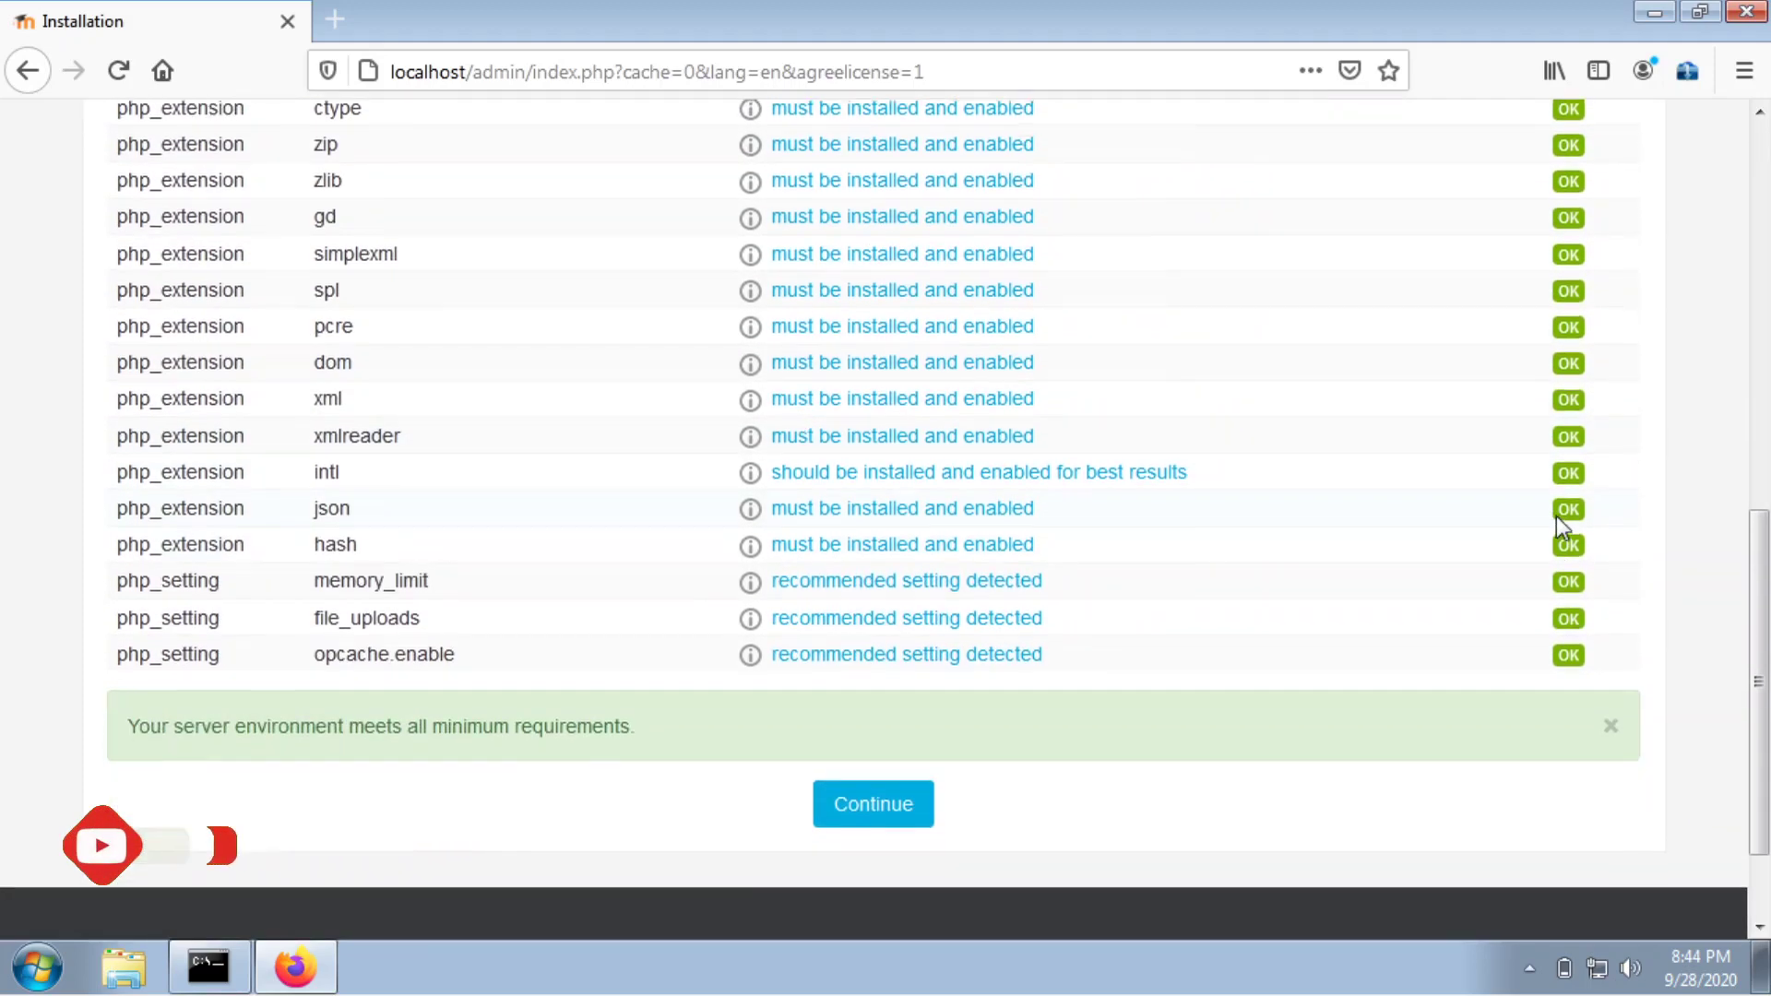
scroll(1289, 328, up, 7)
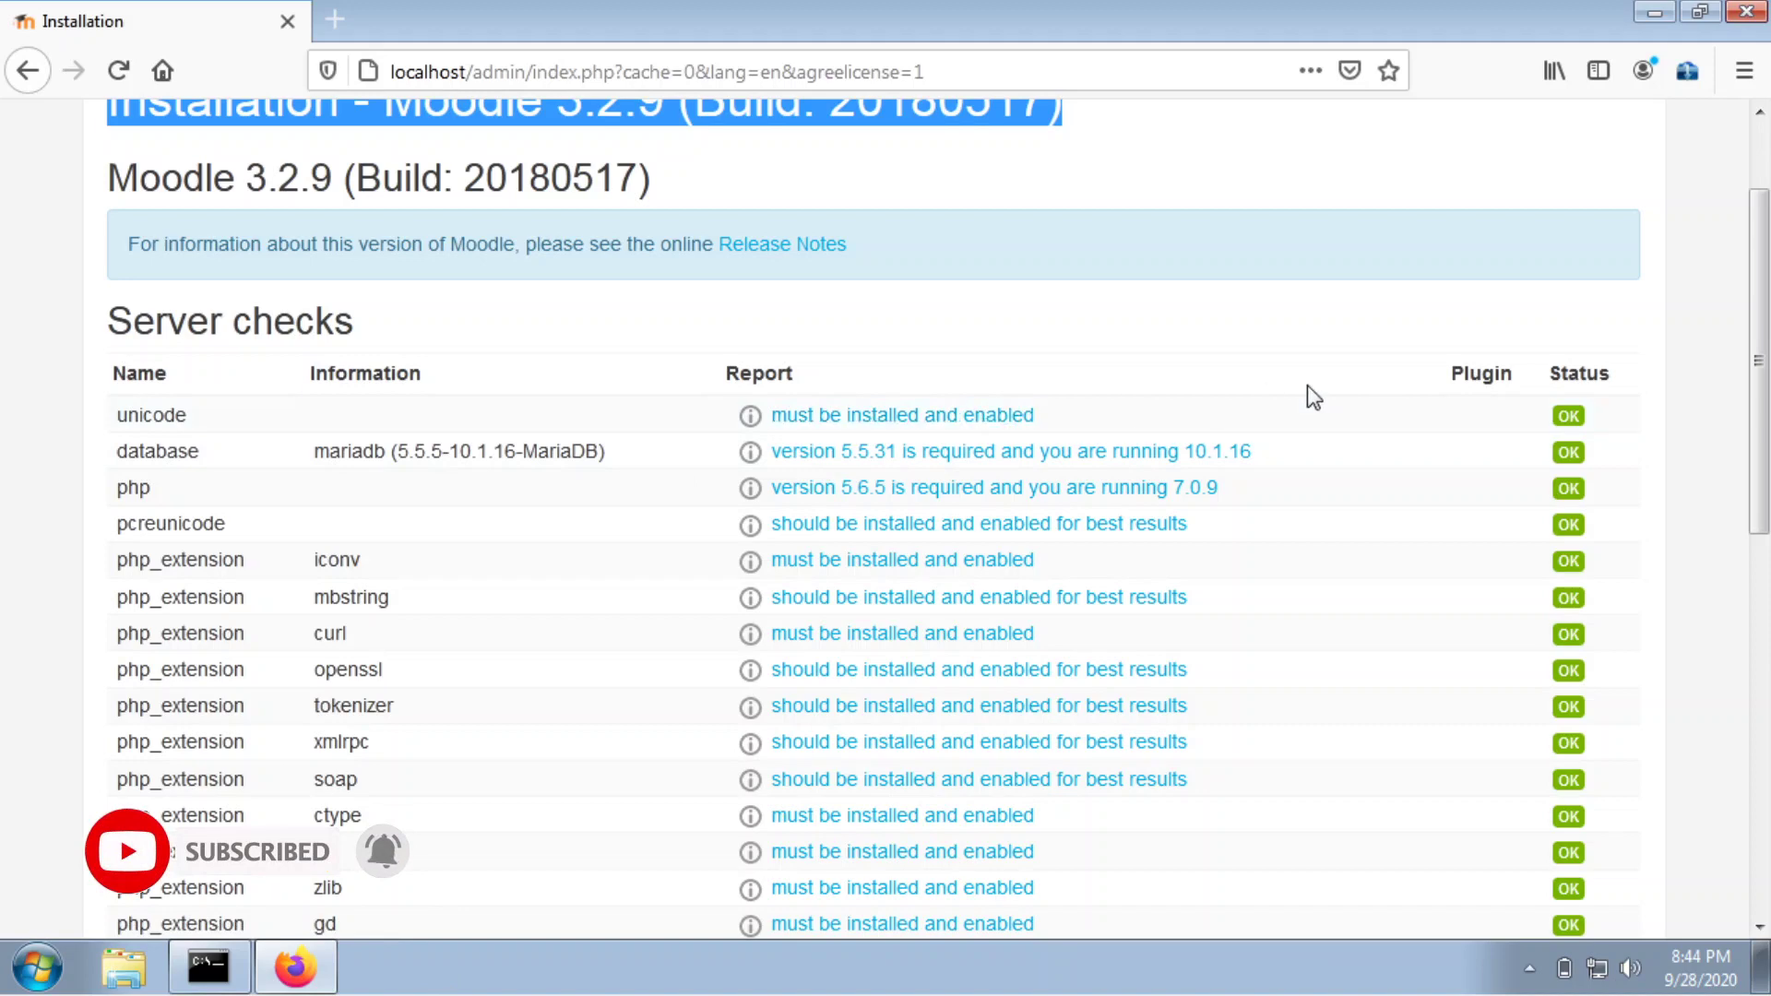
scroll(1591, 683, down, 8)
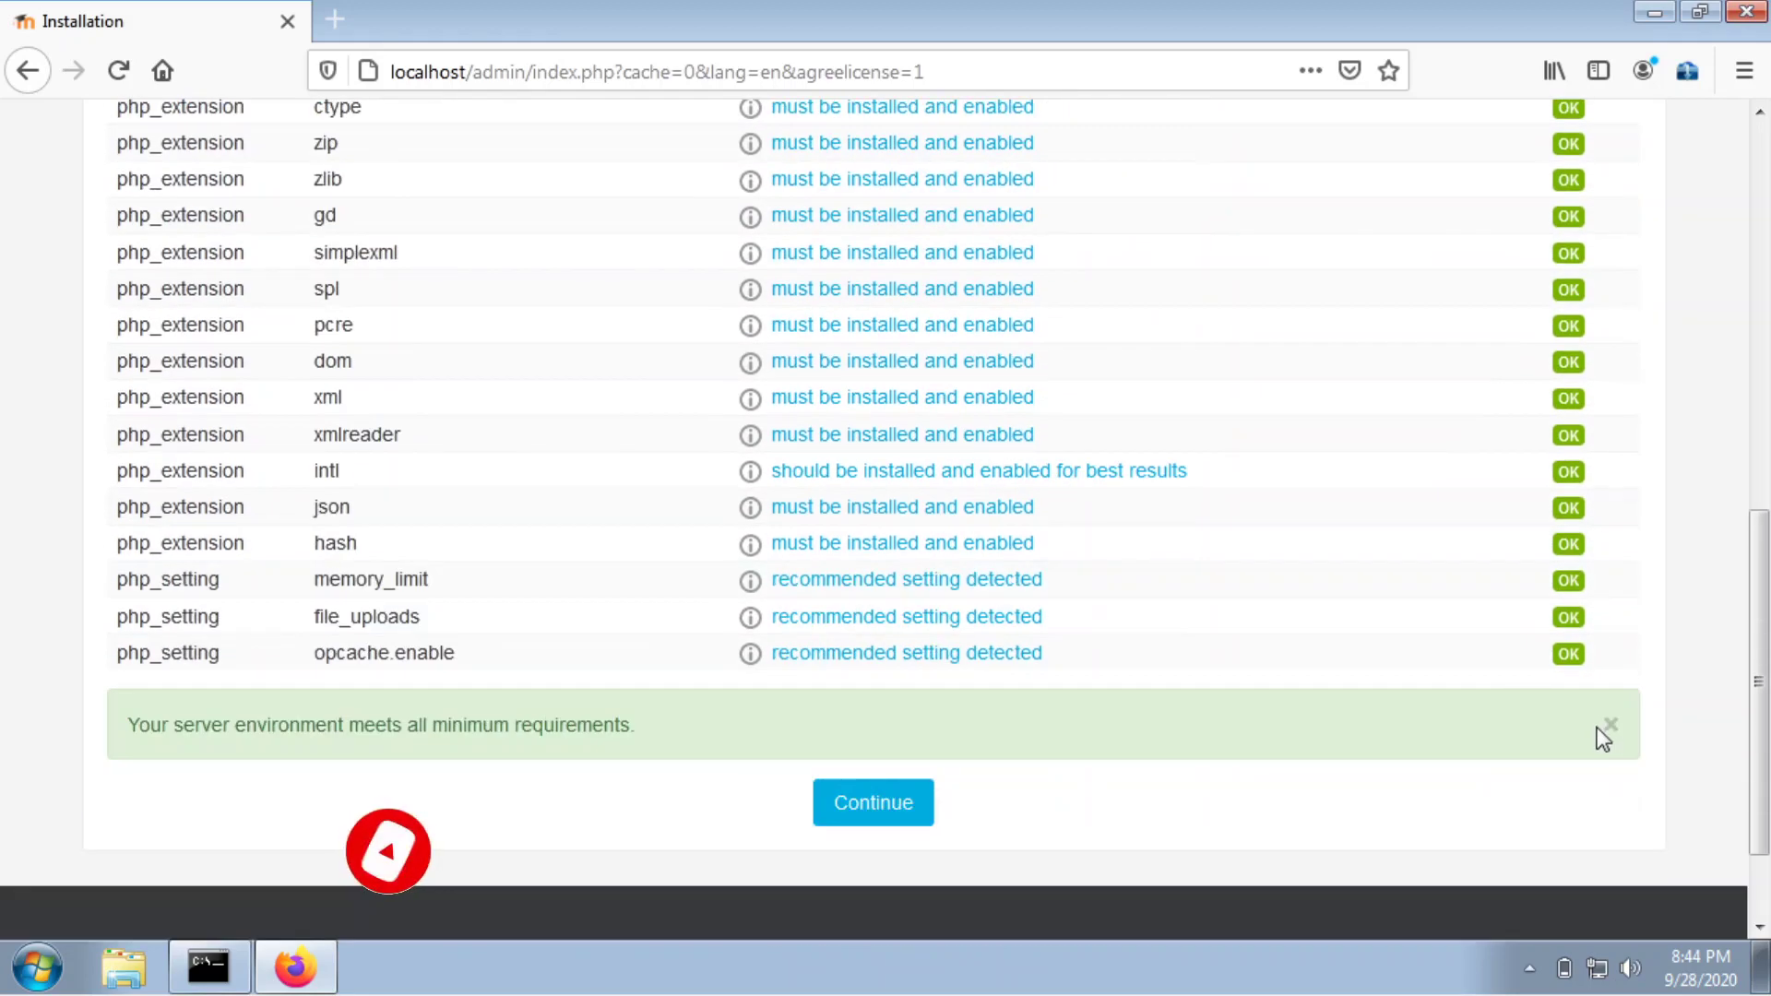
click(915, 834)
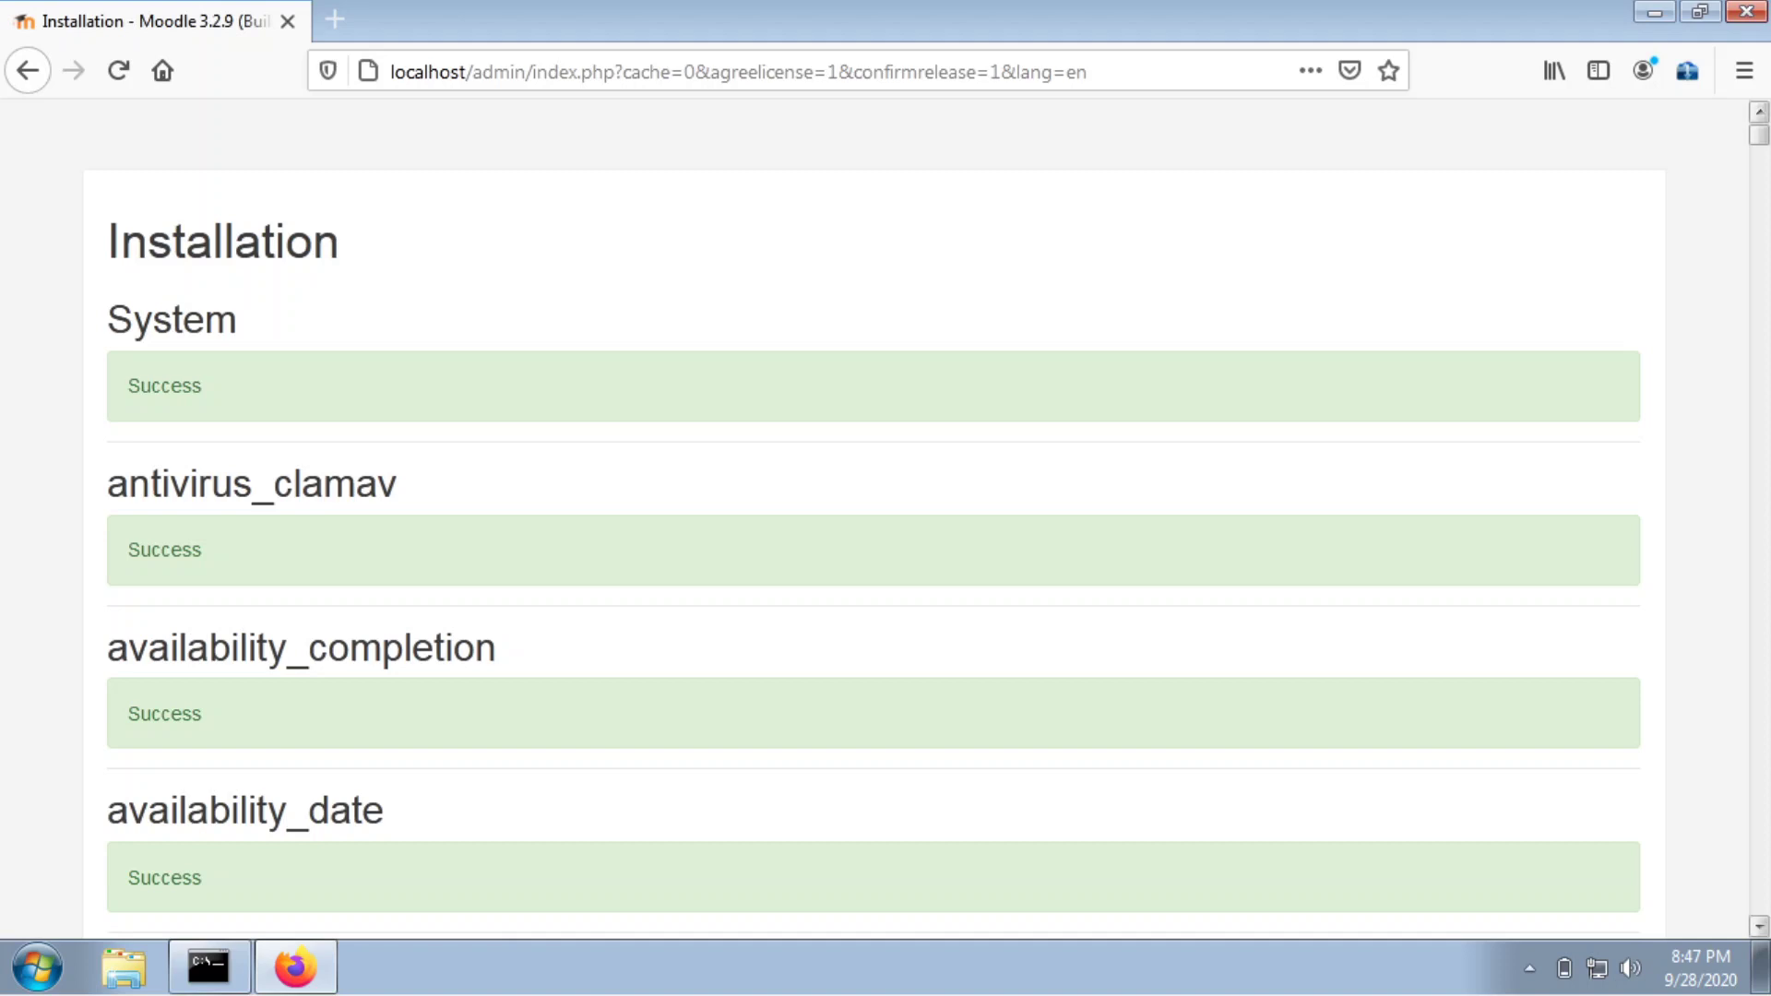
Check the install log shows Success for every plugin through logstore_standard, then continue.
drag(1759, 136, 1762, 793)
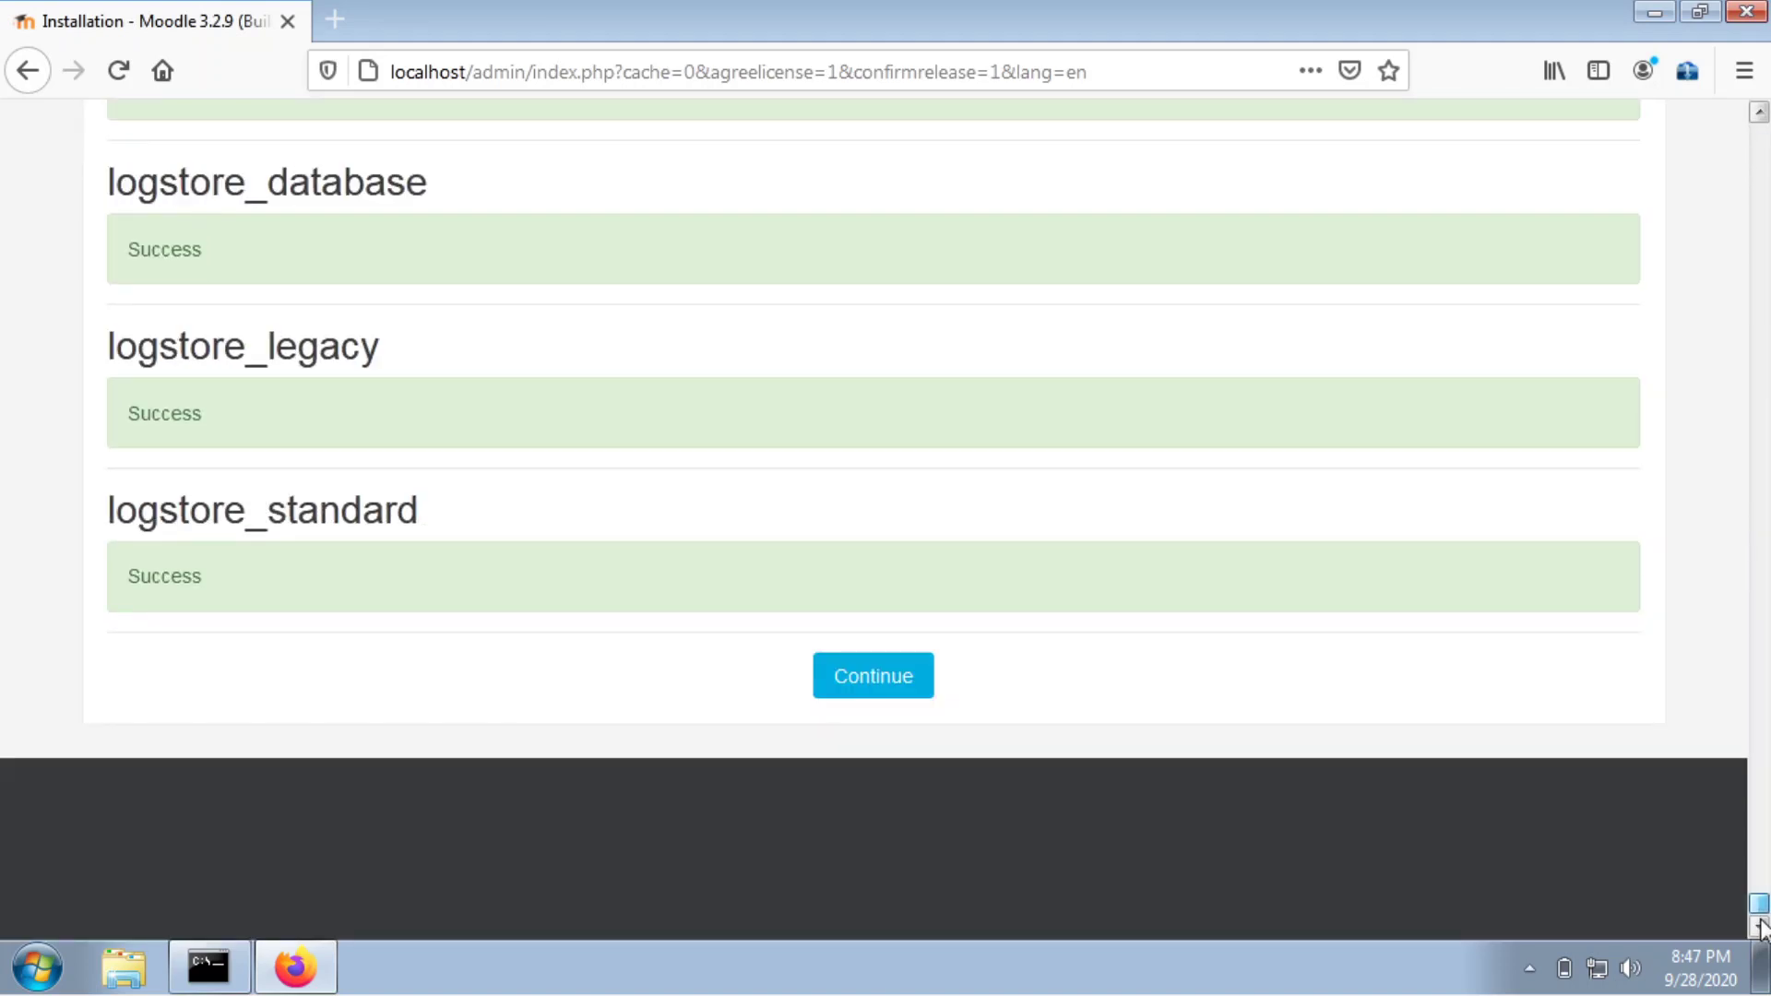
scroll(507, 352, up, 3)
scroll(506, 351, down, 3)
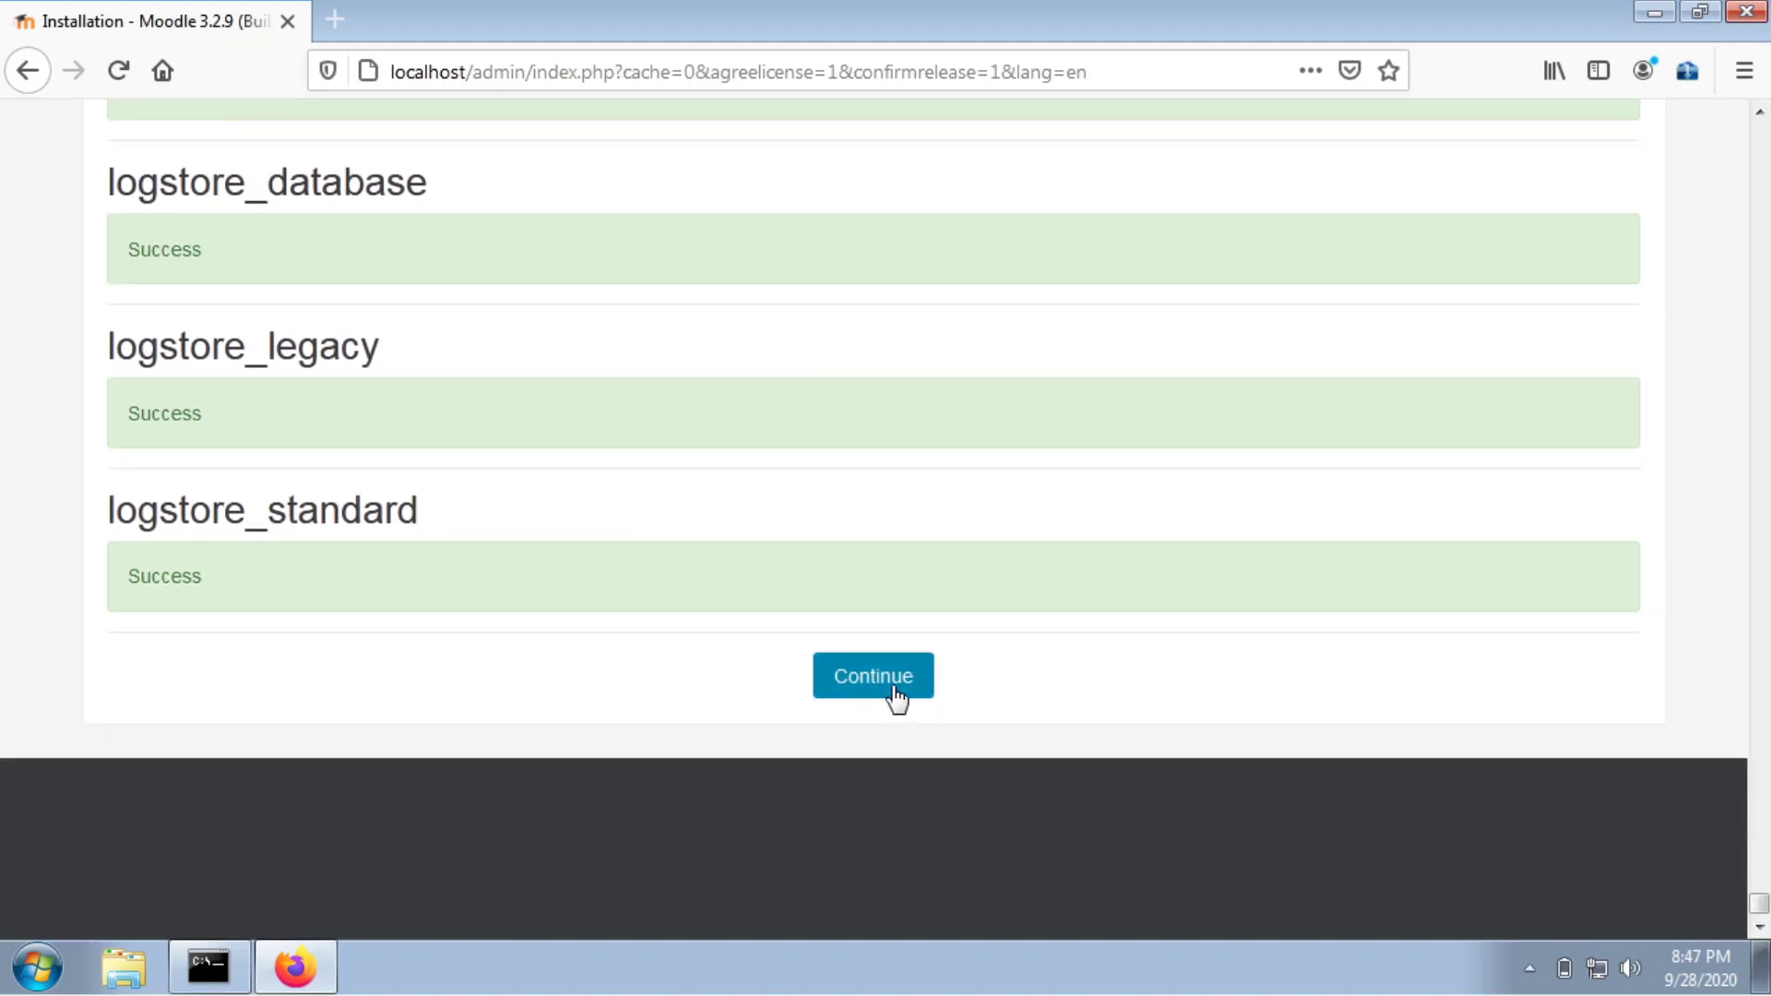
click(896, 699)
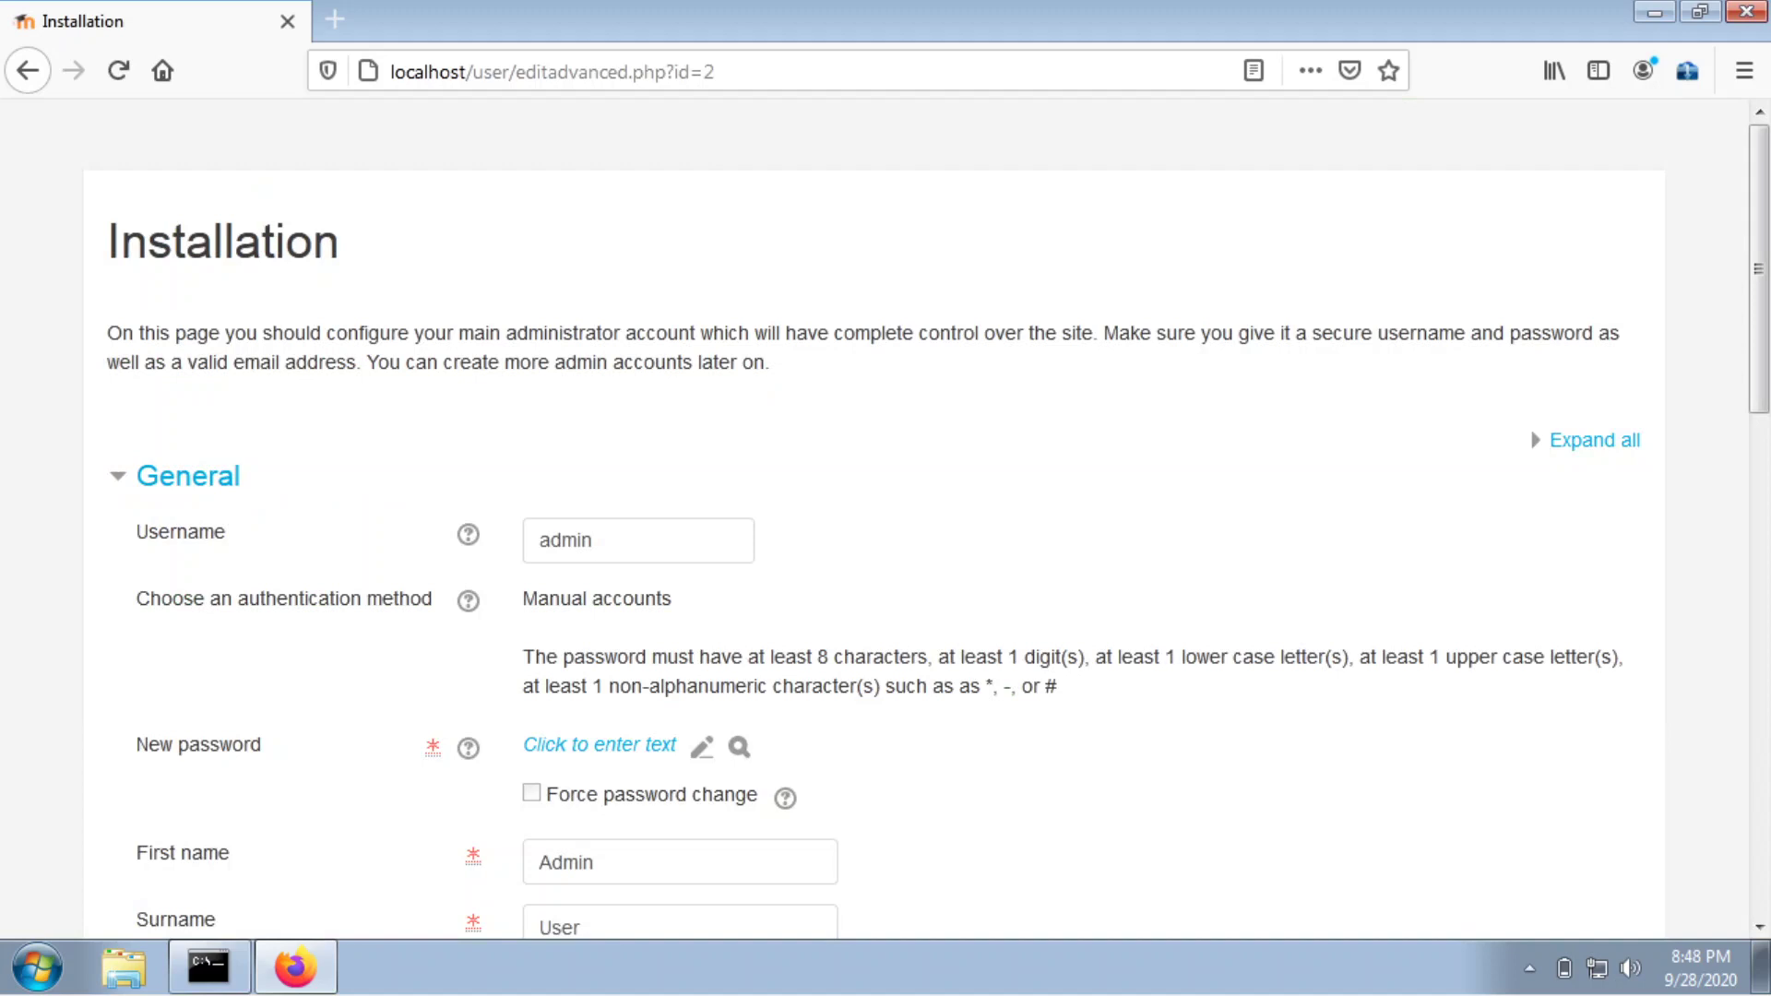
Enter a new password for the admin user and verify it with the reveal toggle.
scroll(724, 607, down, 3)
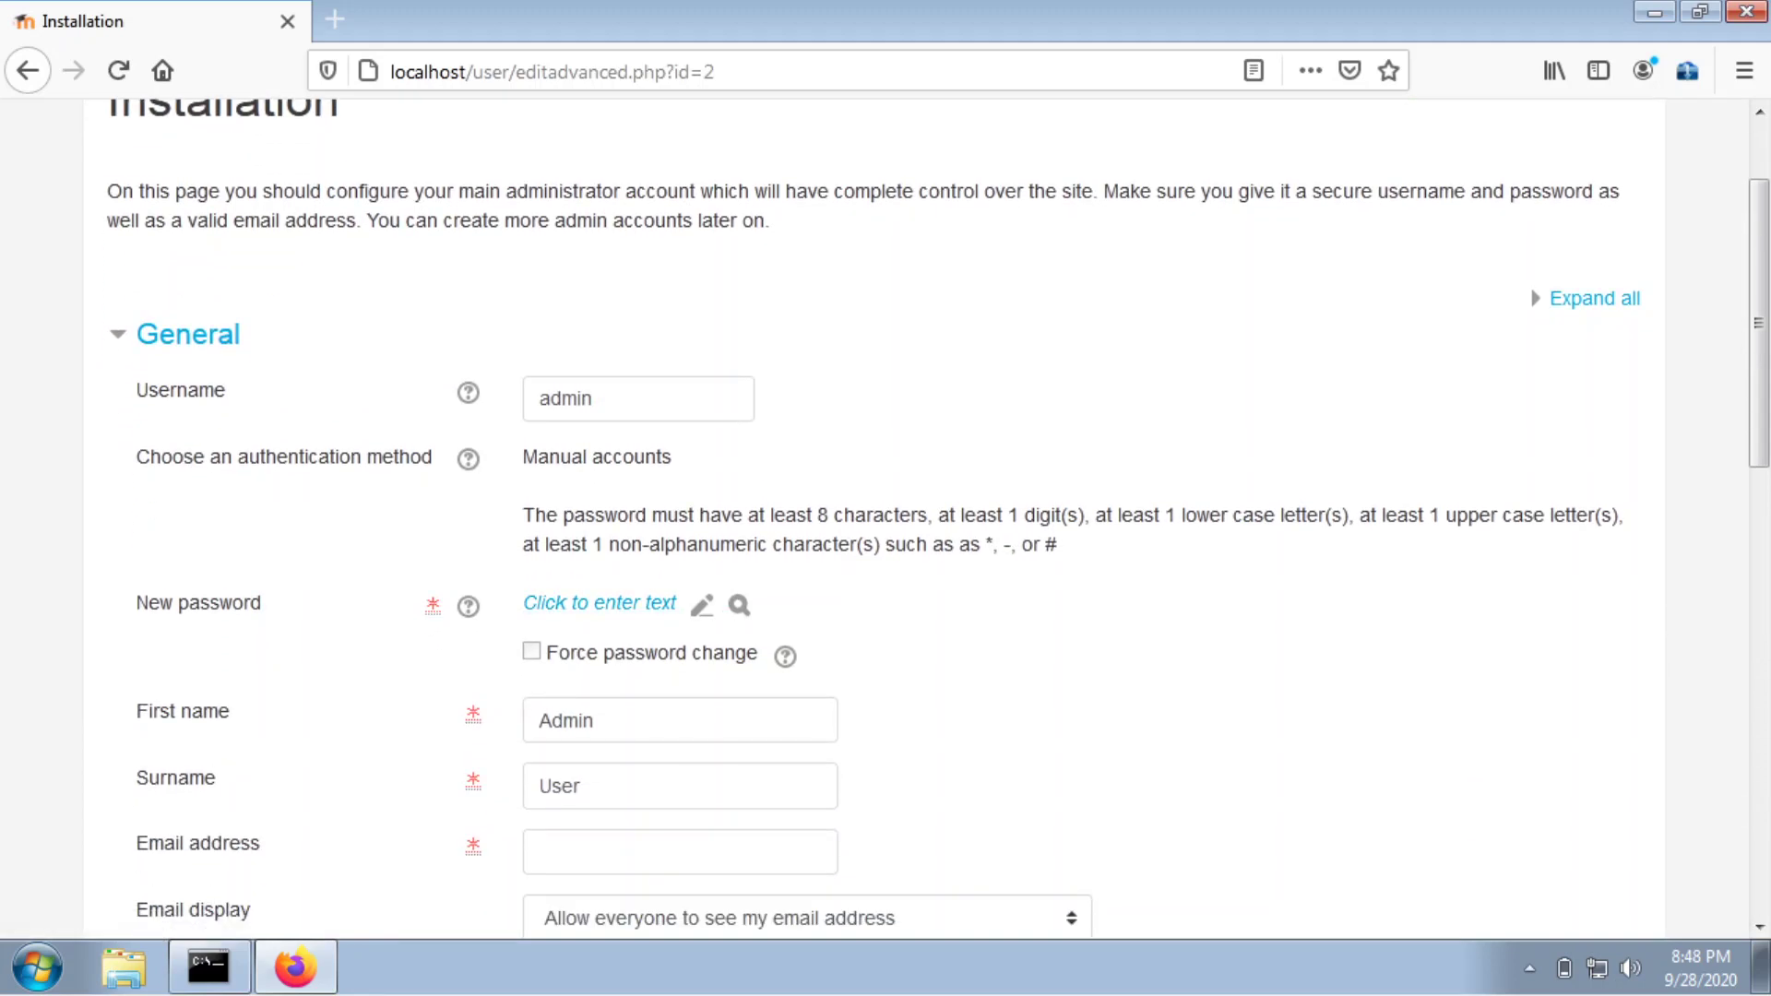
click(724, 607)
click(633, 621)
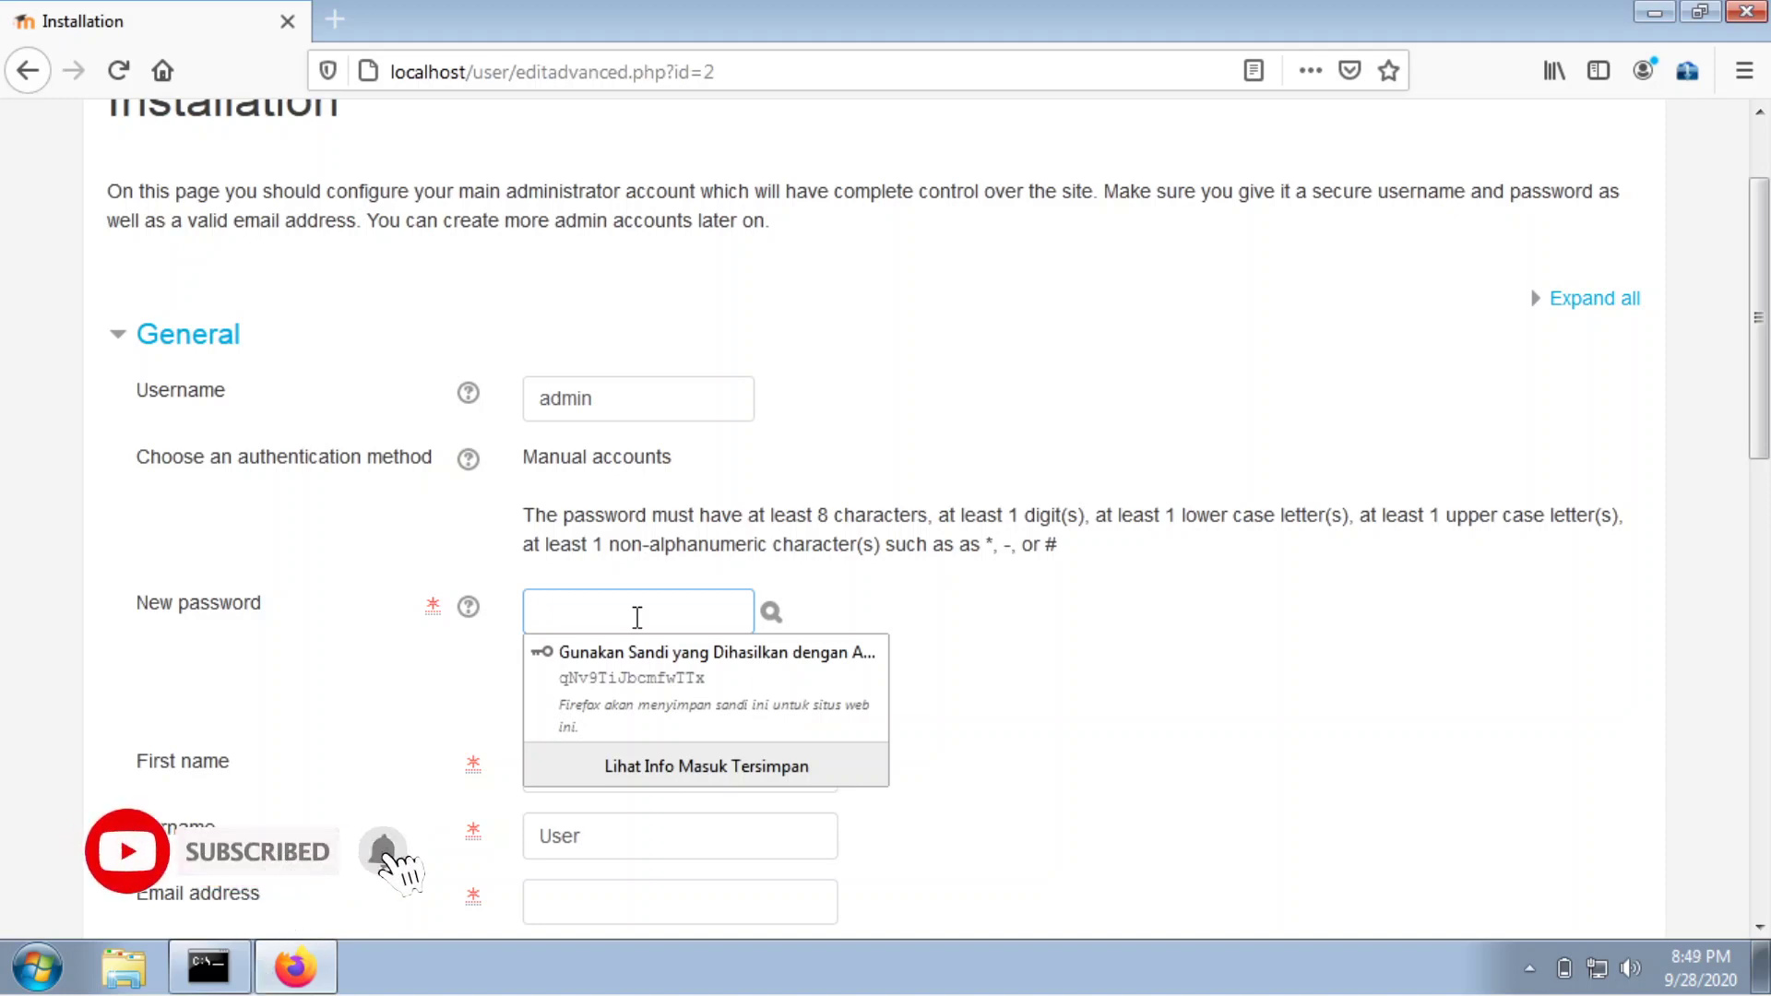
text(Admin@123)
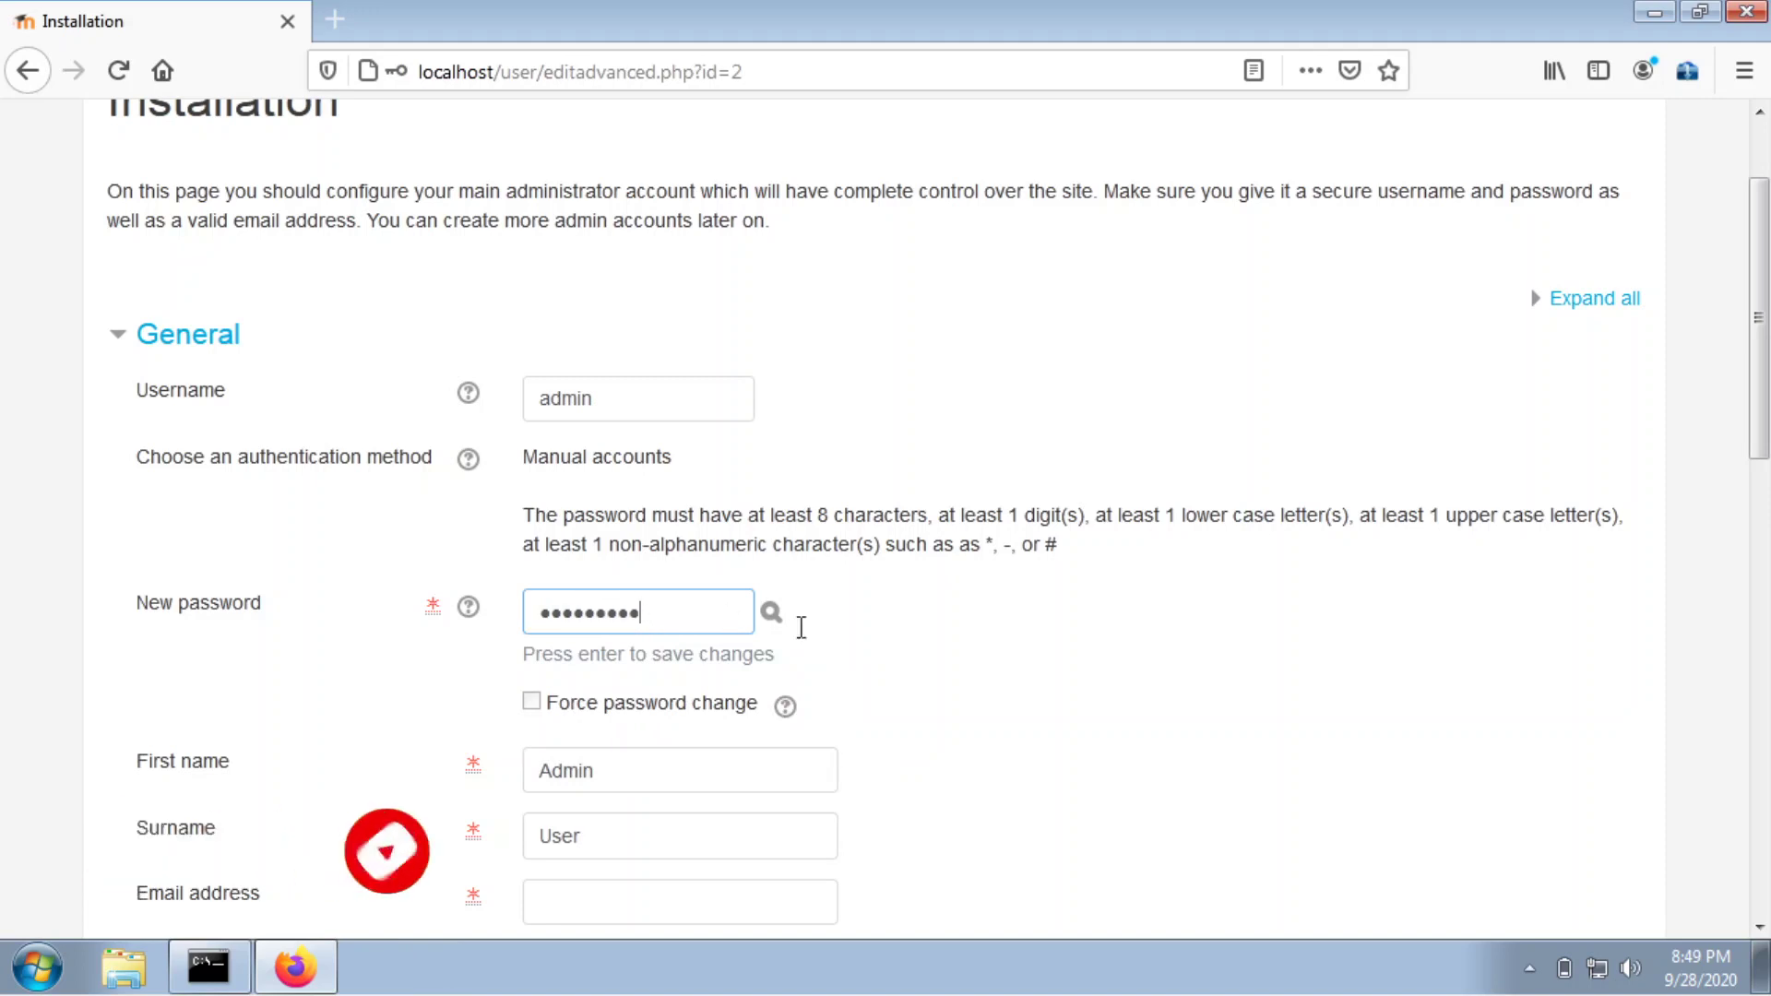
key(Return)
click(656, 606)
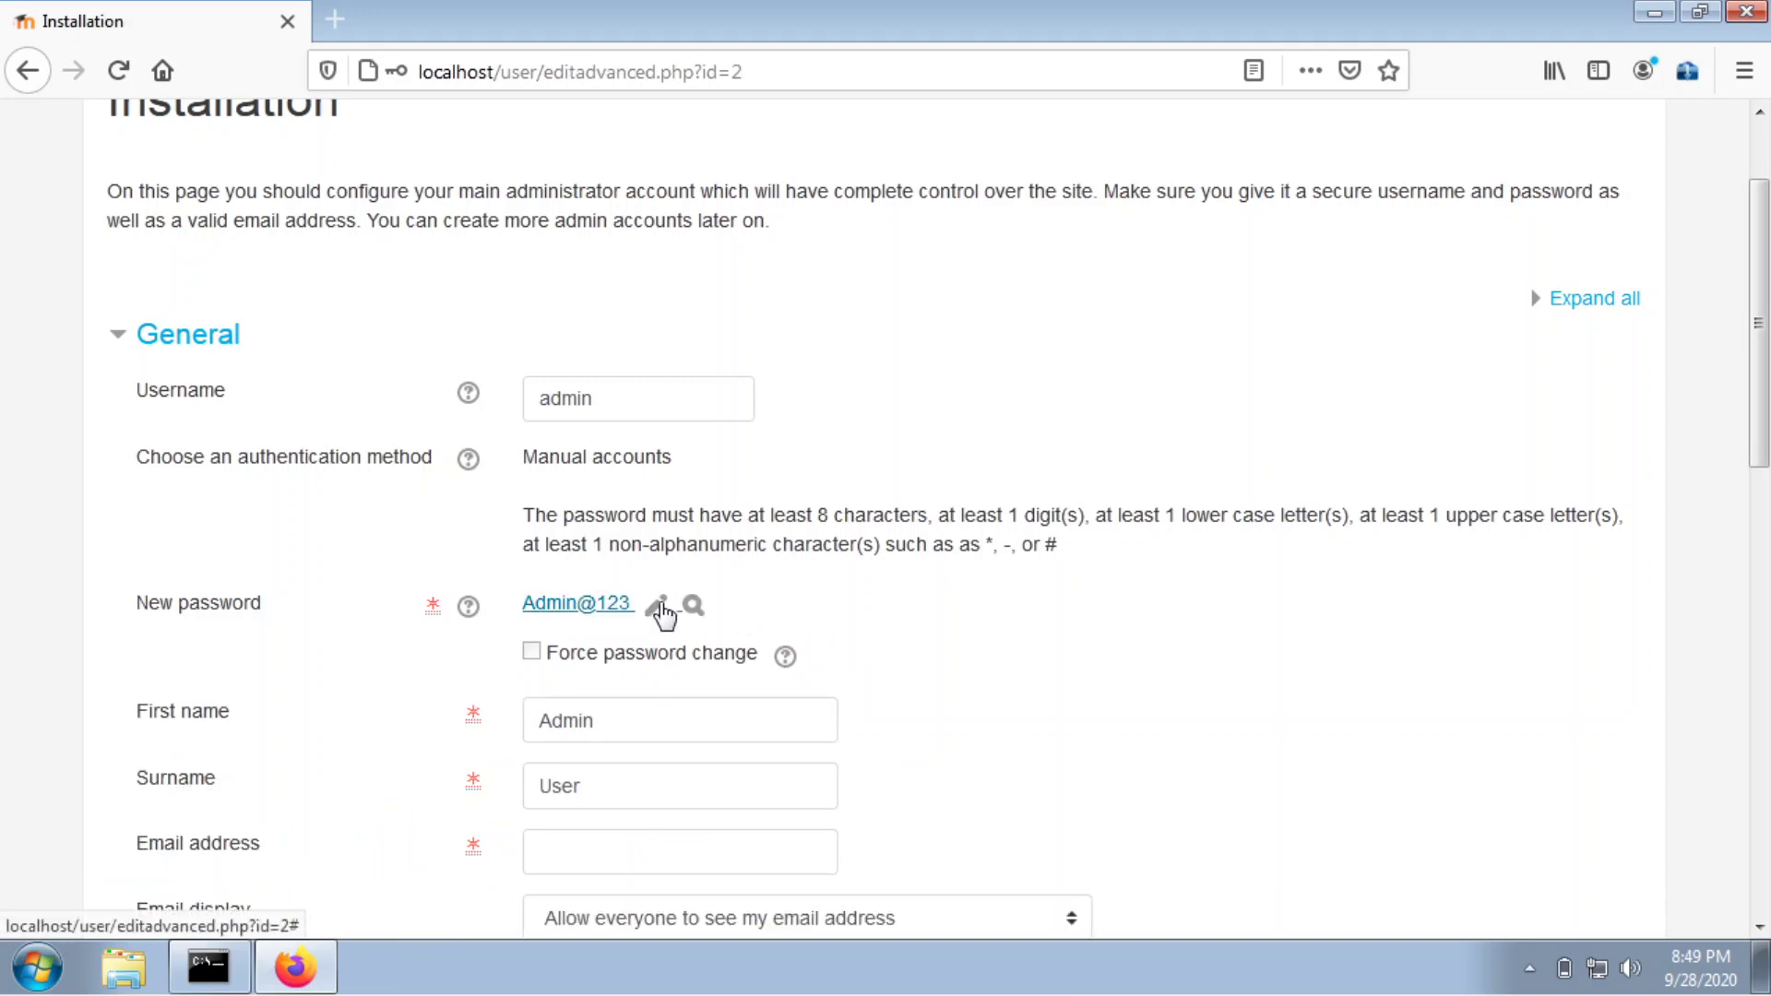
click(651, 606)
scroll(707, 619, down, 5)
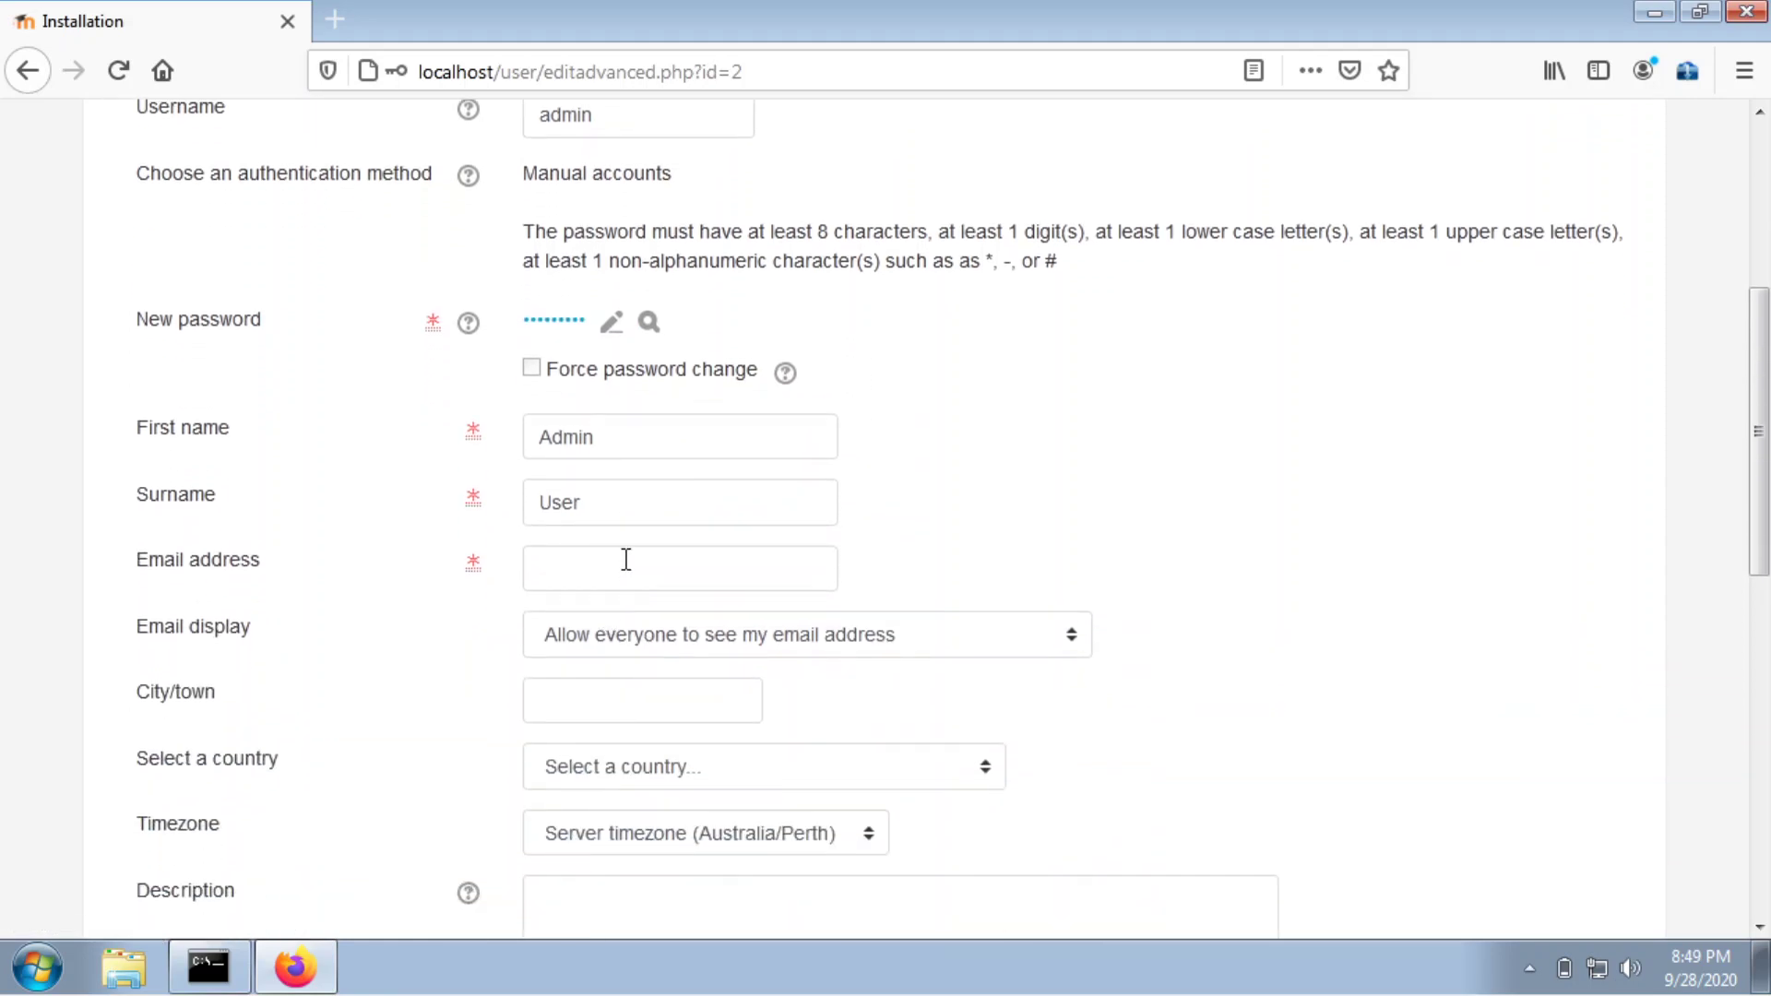
Enter the admin's e-mail address and set it hidden from everyone.
click(627, 558)
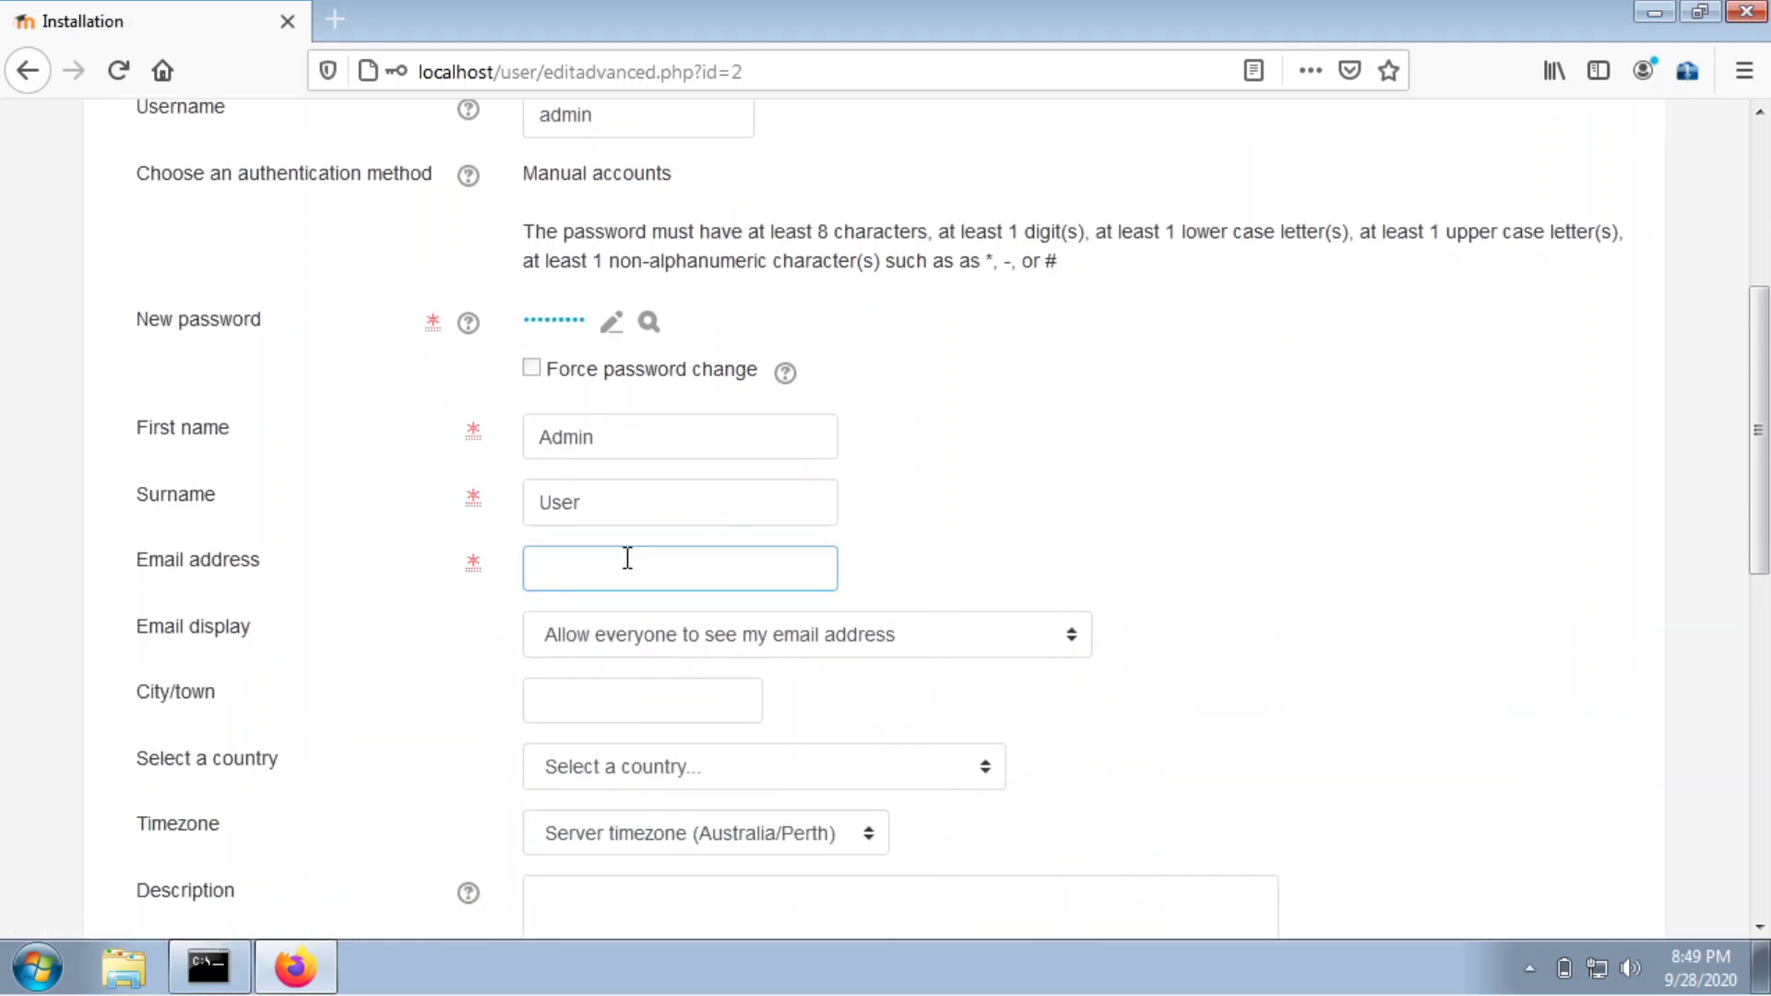
click(1036, 474)
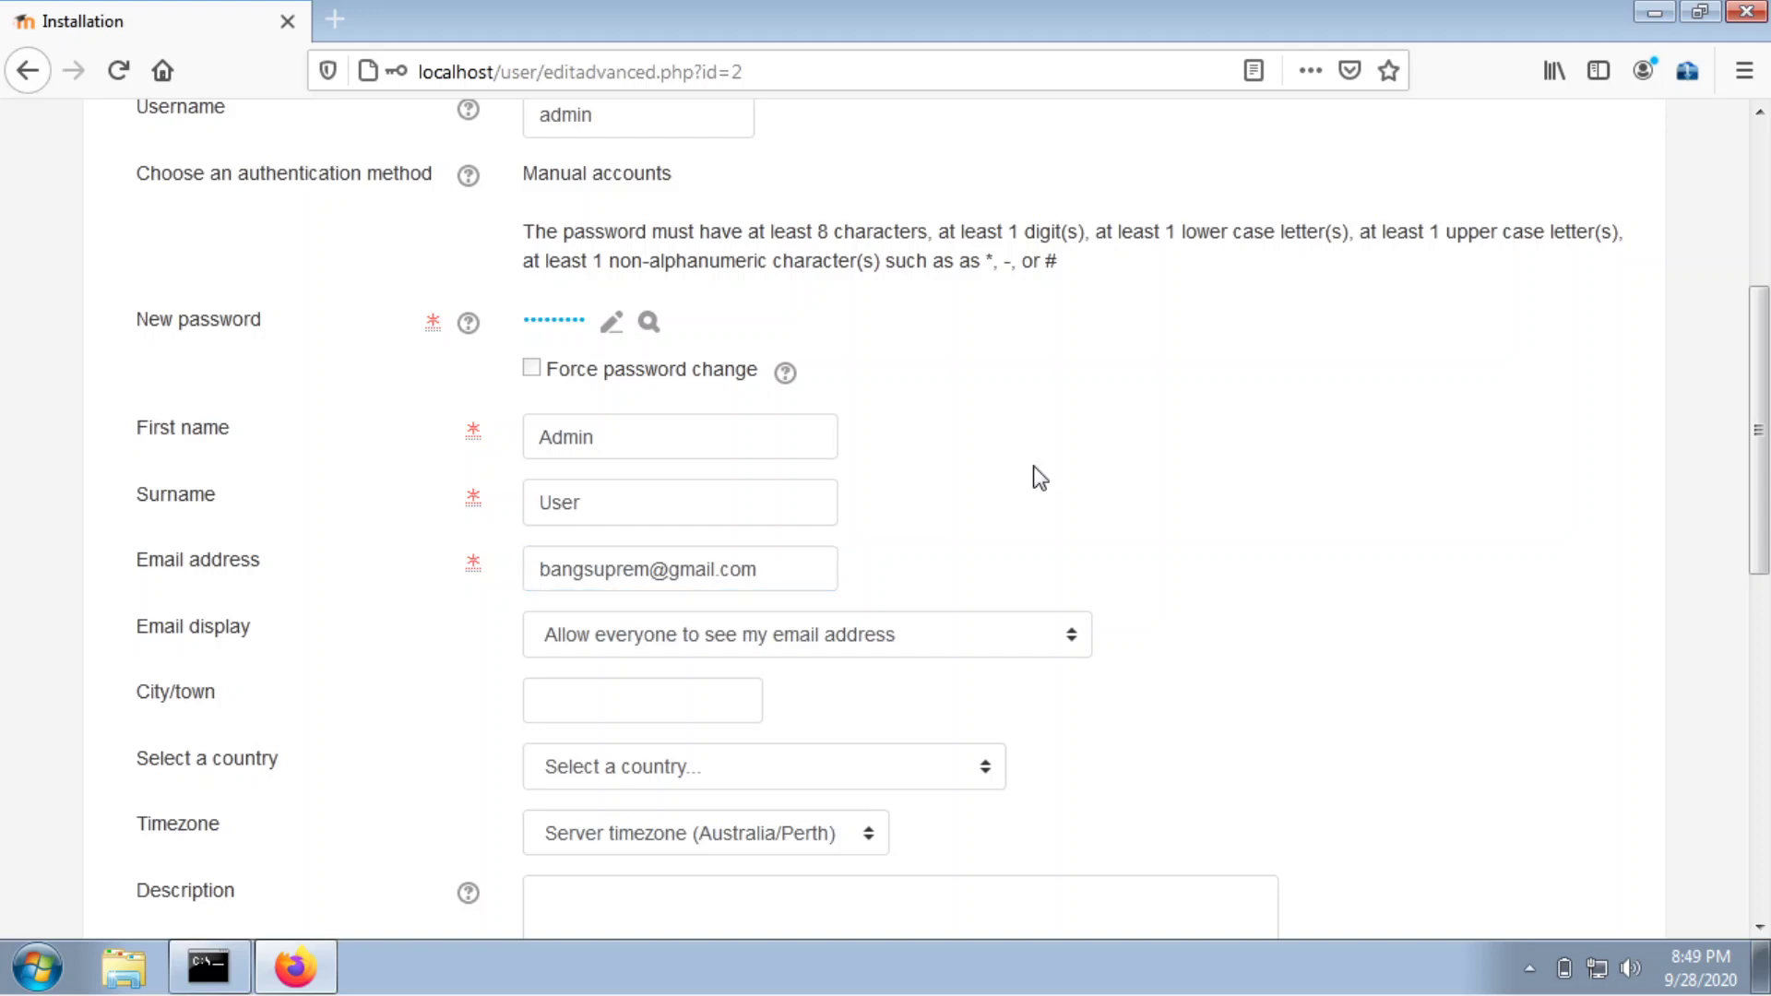
scroll(980, 490, down, 3)
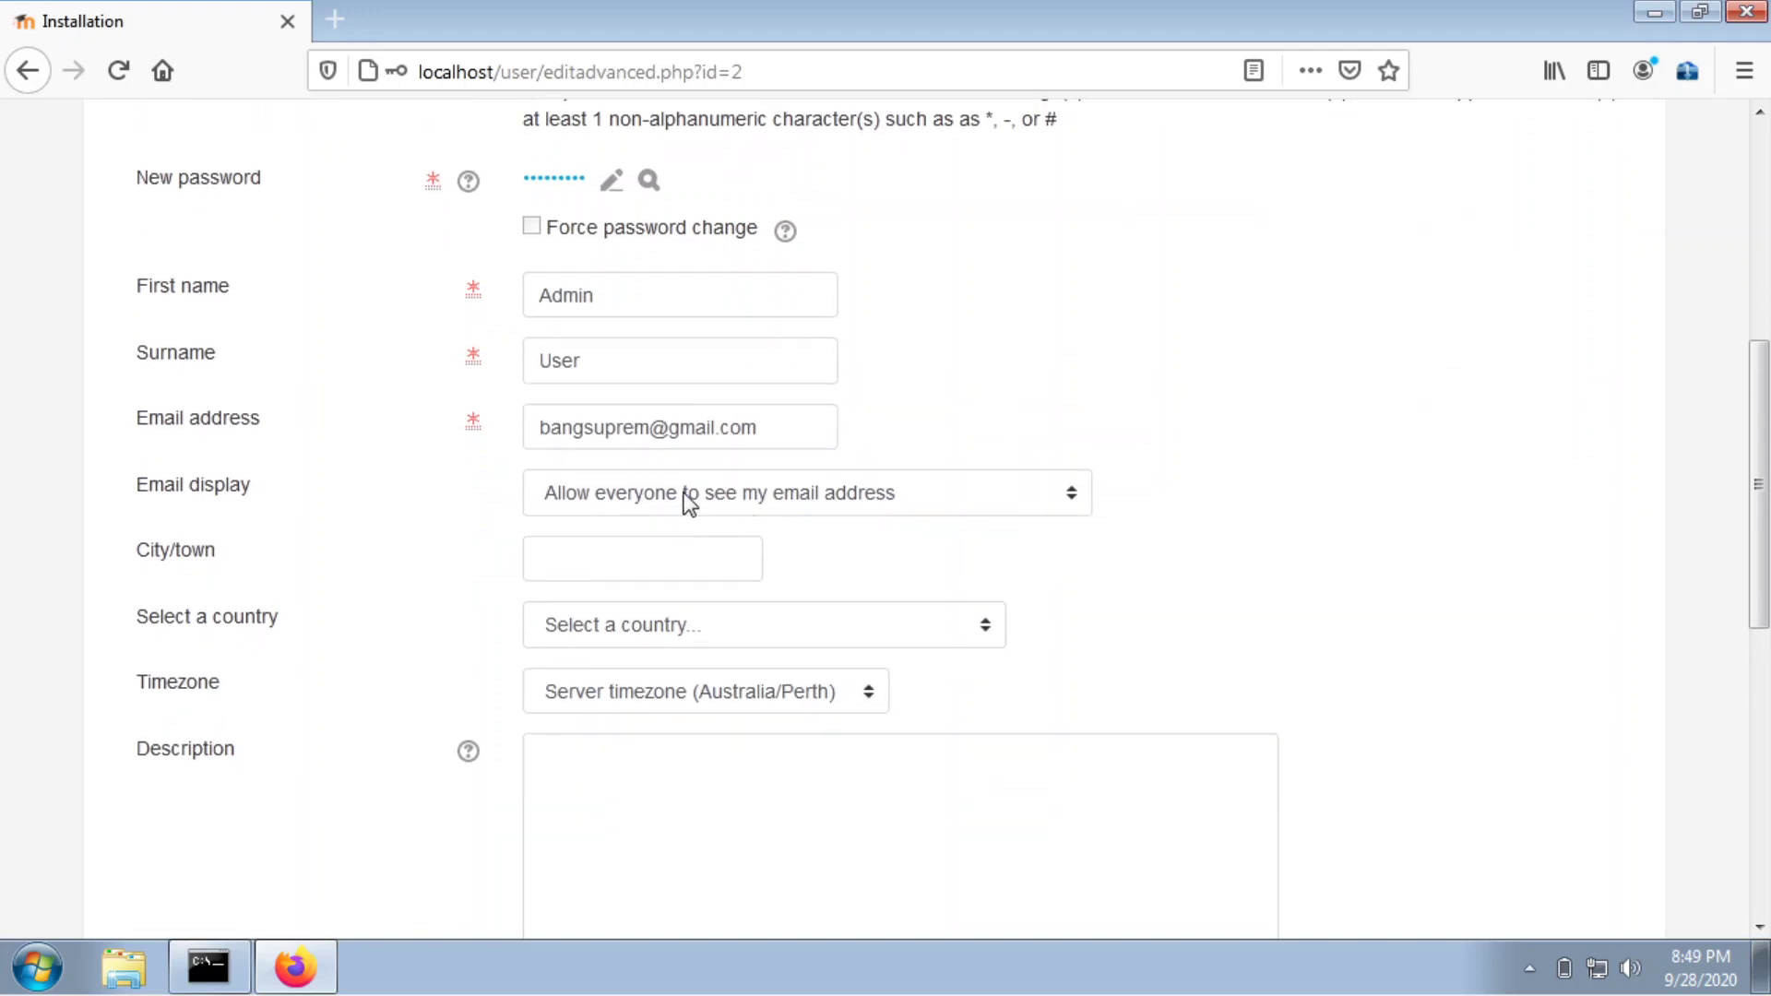
click(682, 502)
click(645, 539)
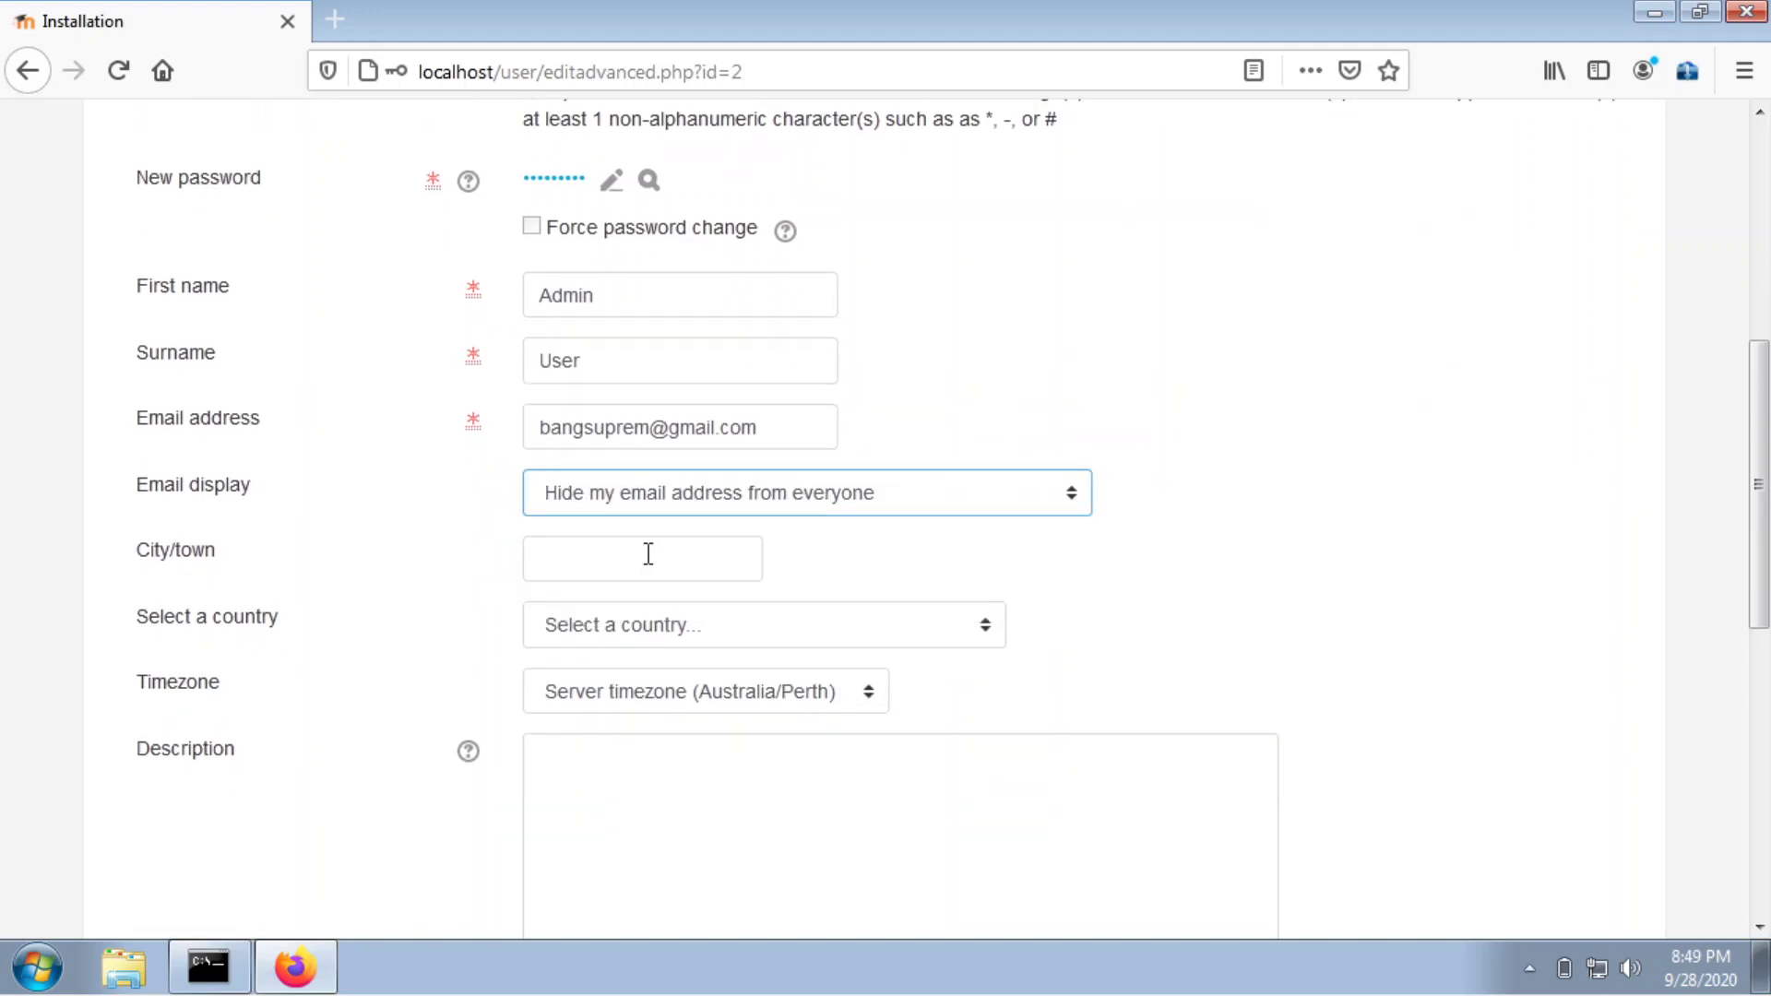
Set city Malang, country Indonesia, timezone Asia/Jakarta, and submit the admin profile.
click(646, 555)
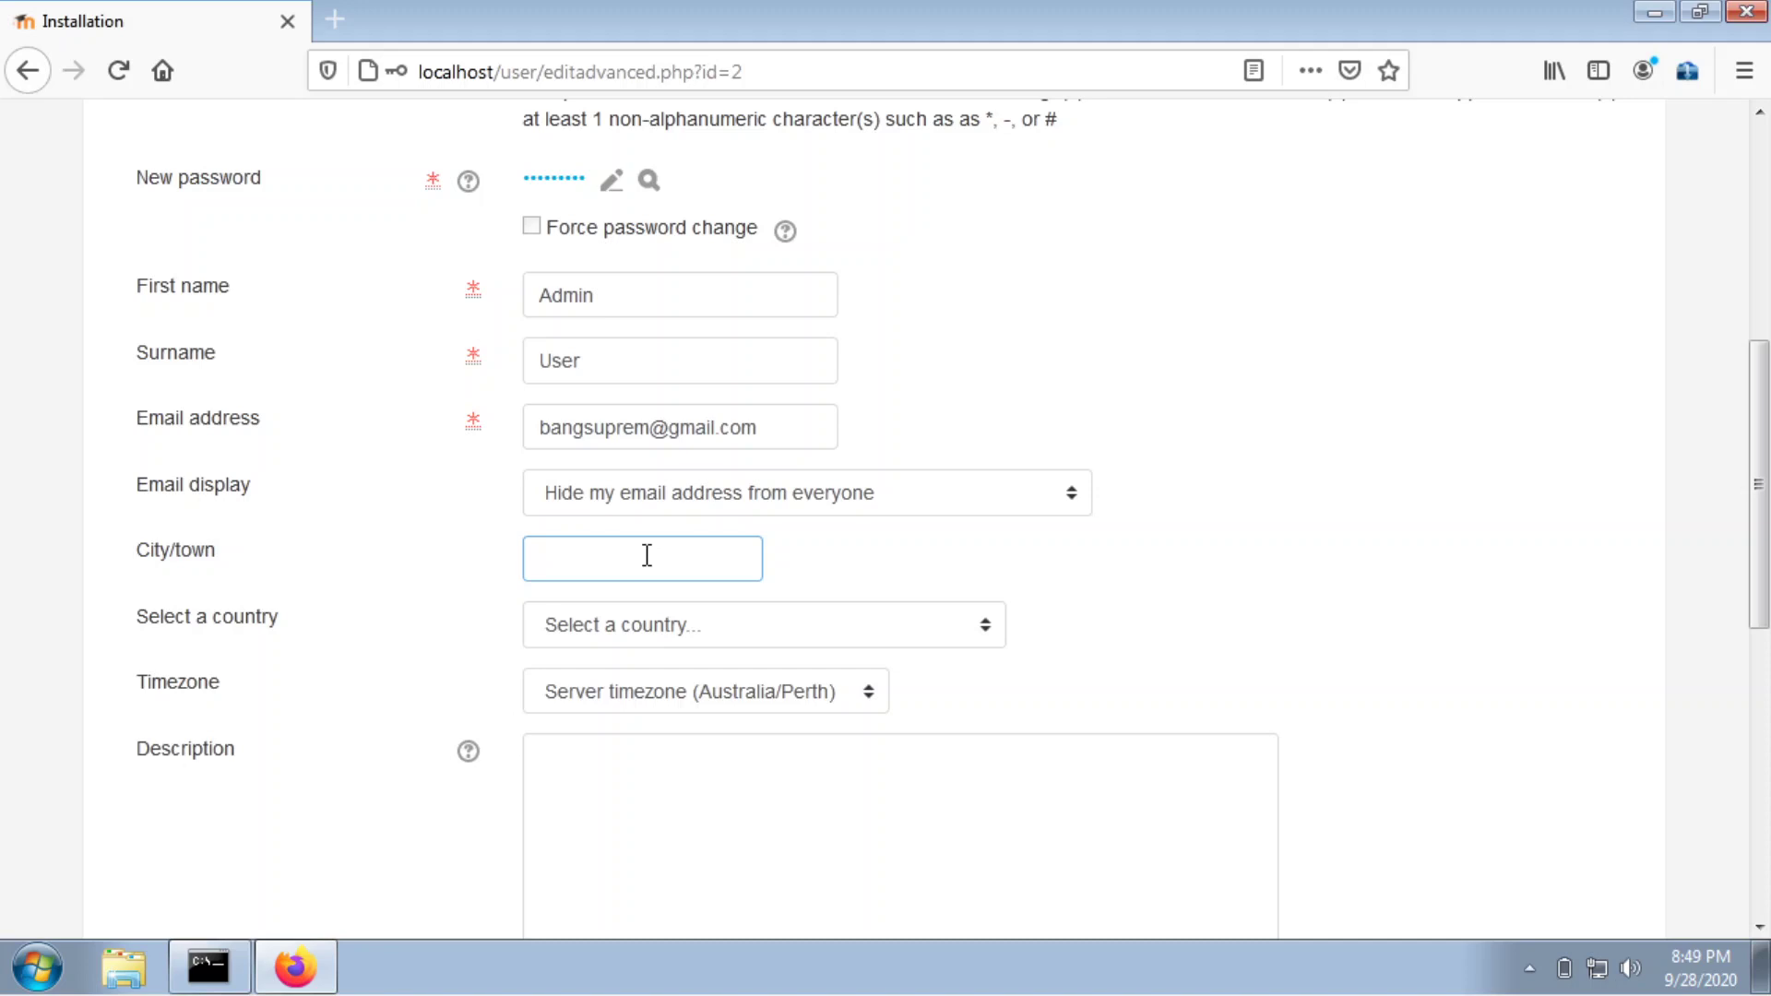
text(Malang)
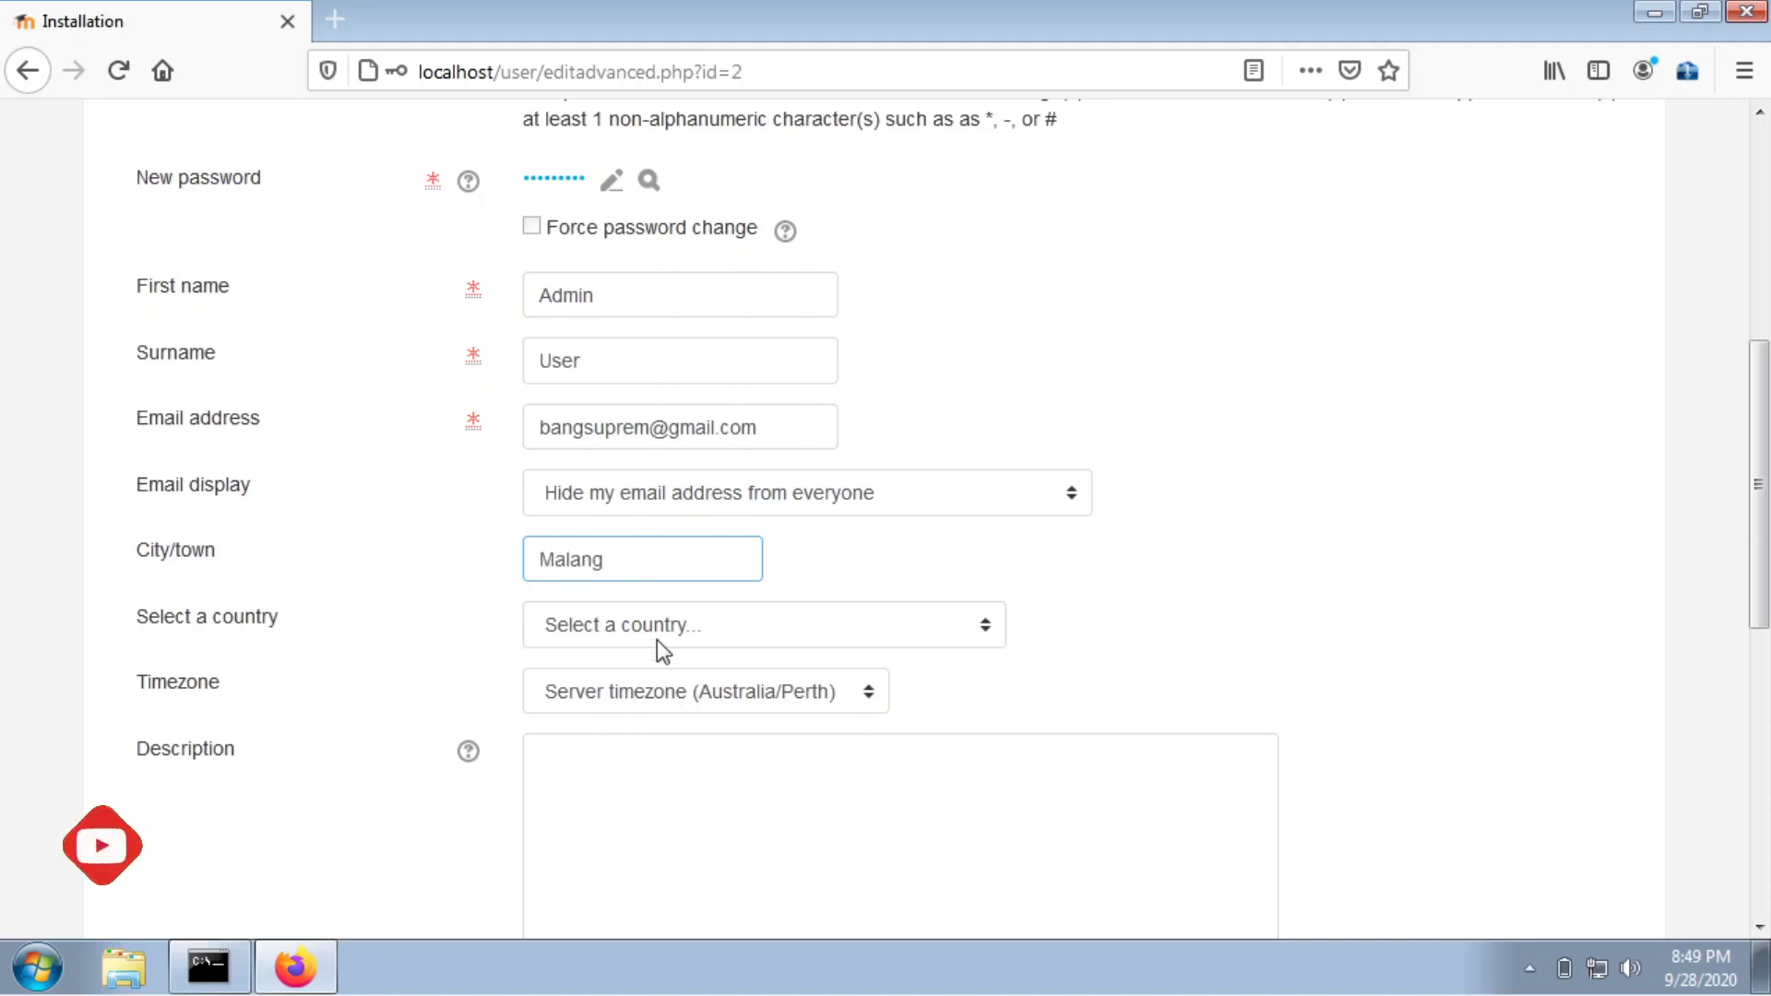
click(658, 640)
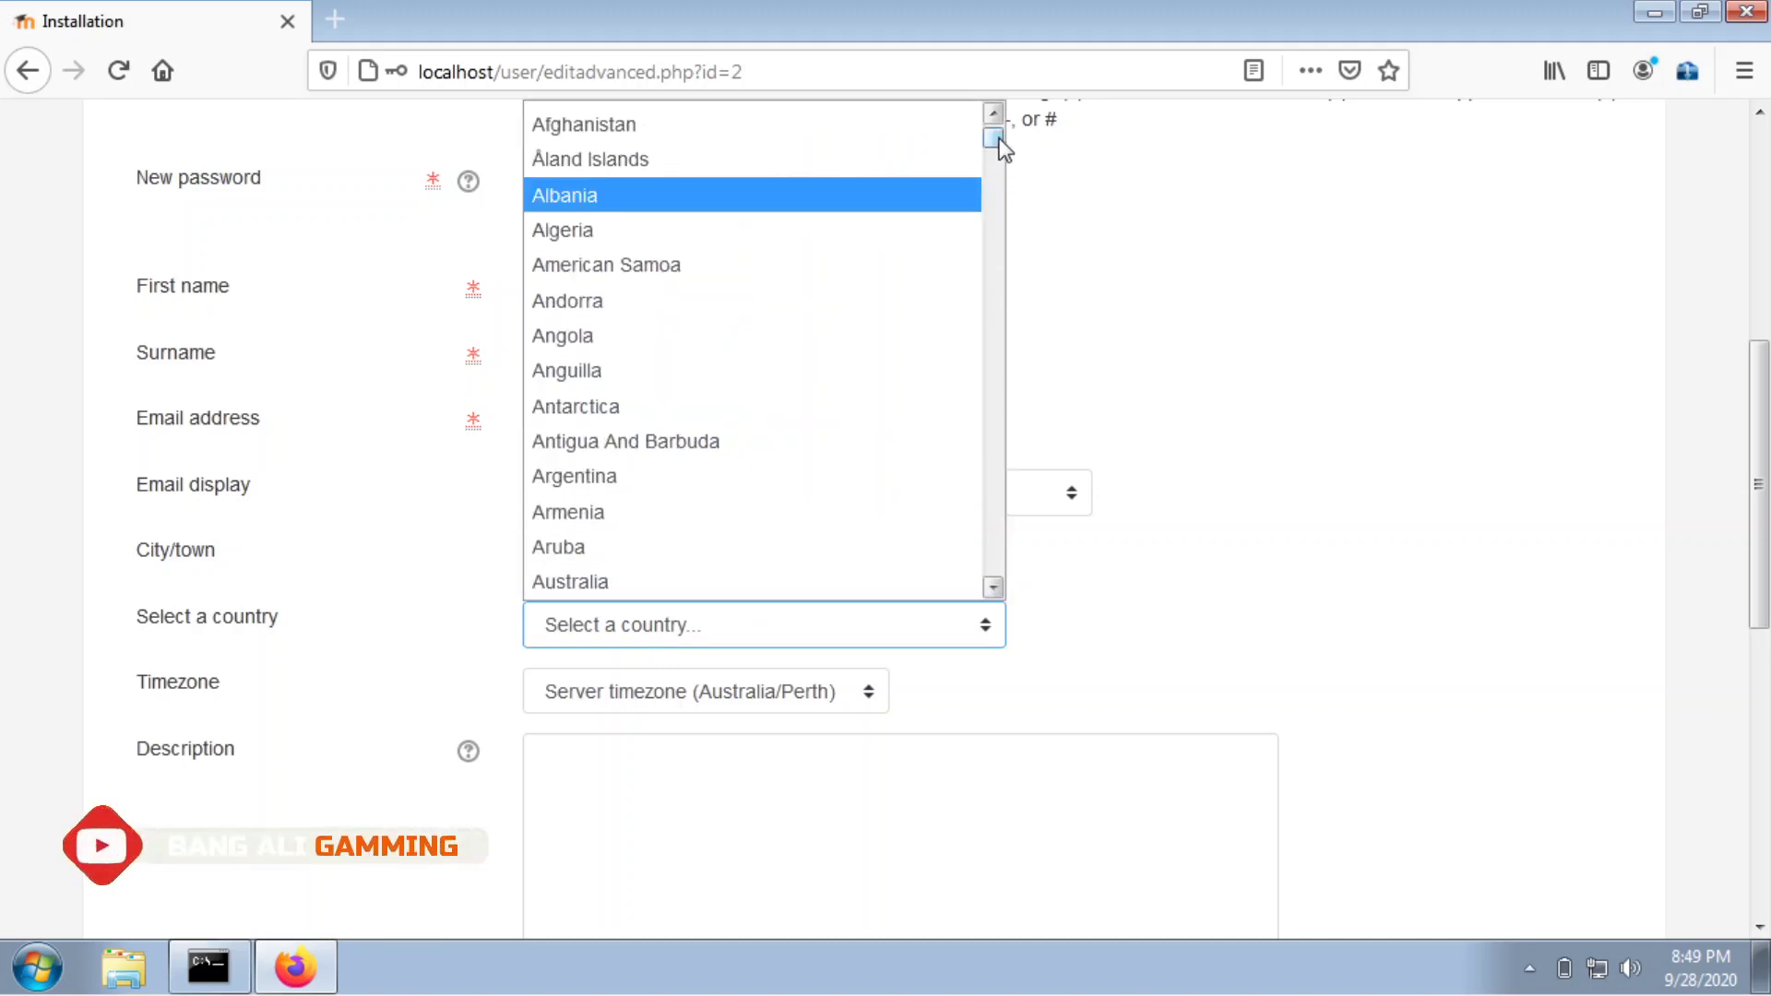
drag(999, 140, 979, 323)
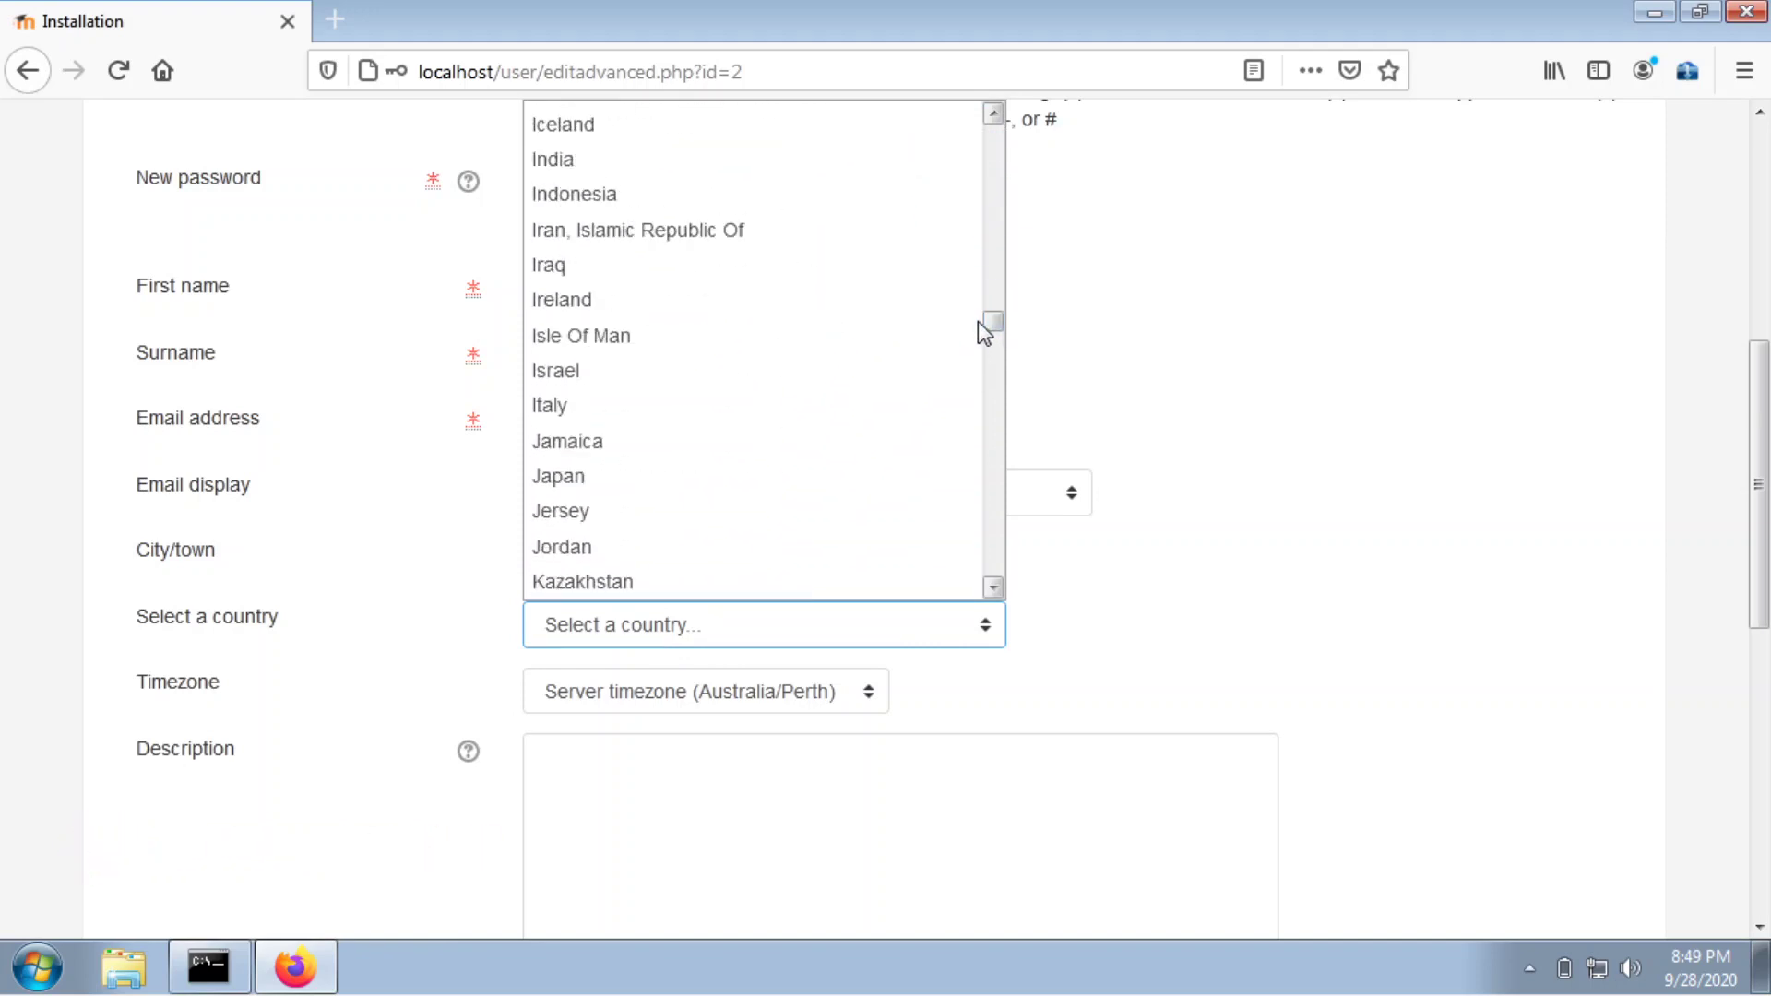
click(797, 193)
click(687, 690)
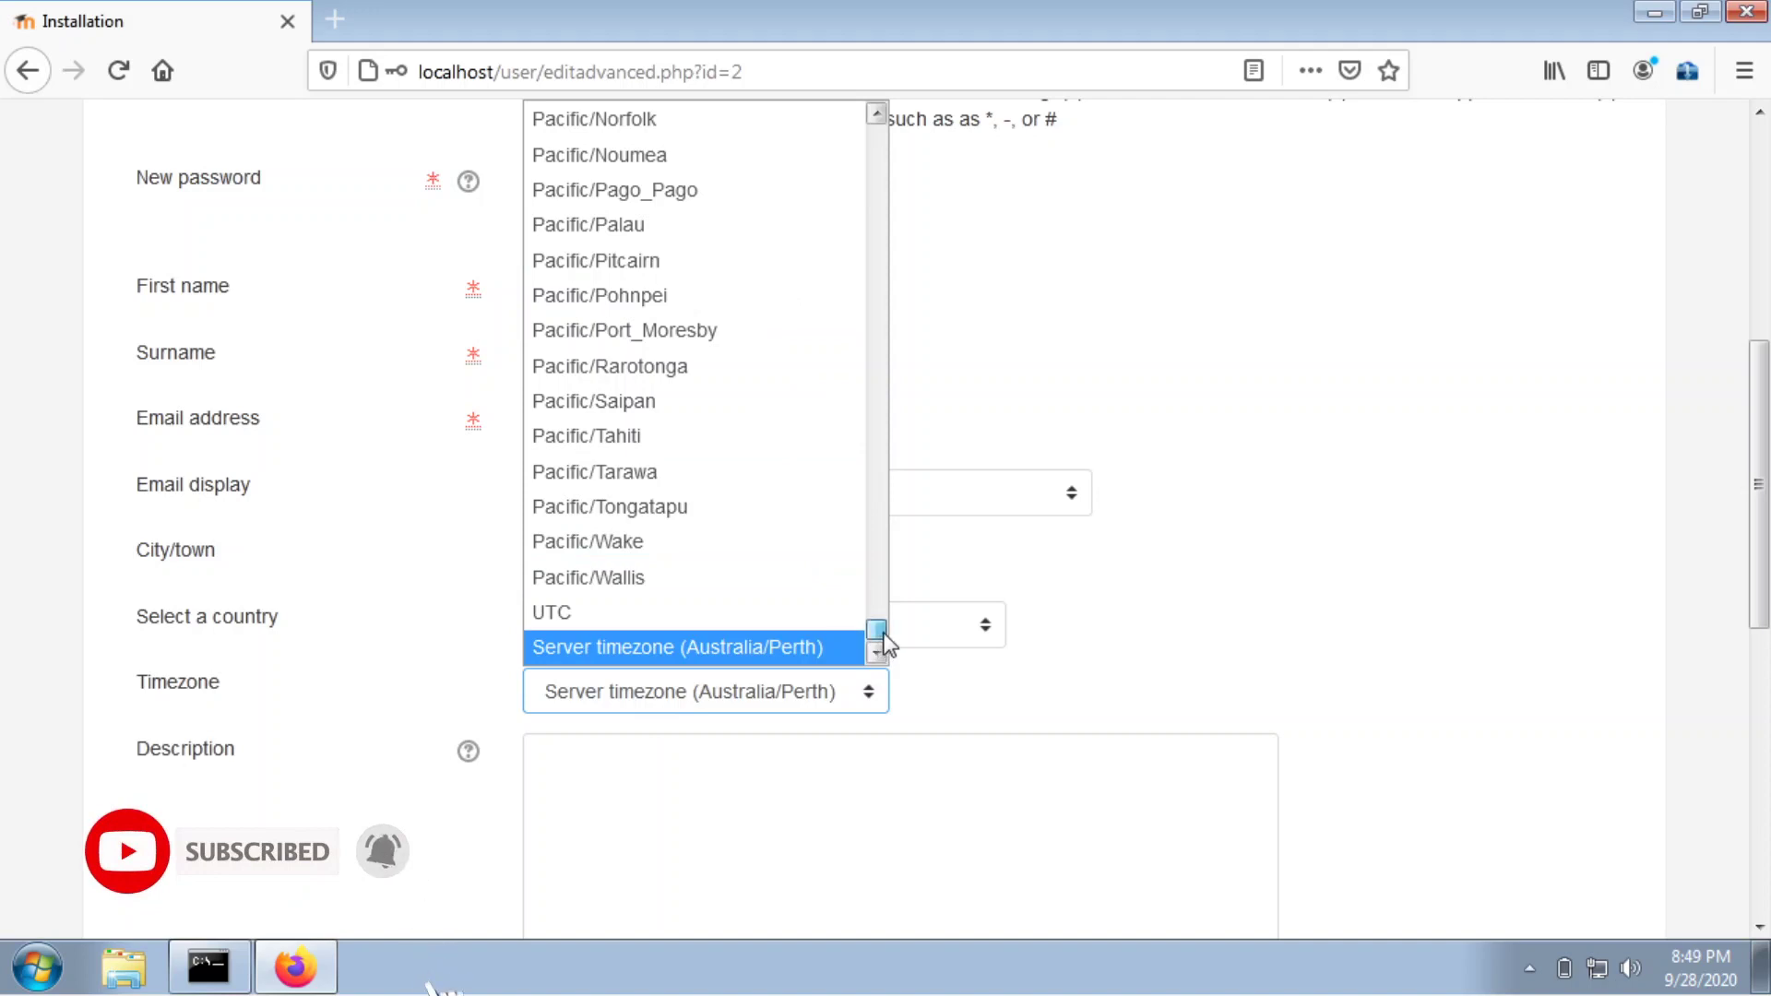
drag(884, 643, 888, 429)
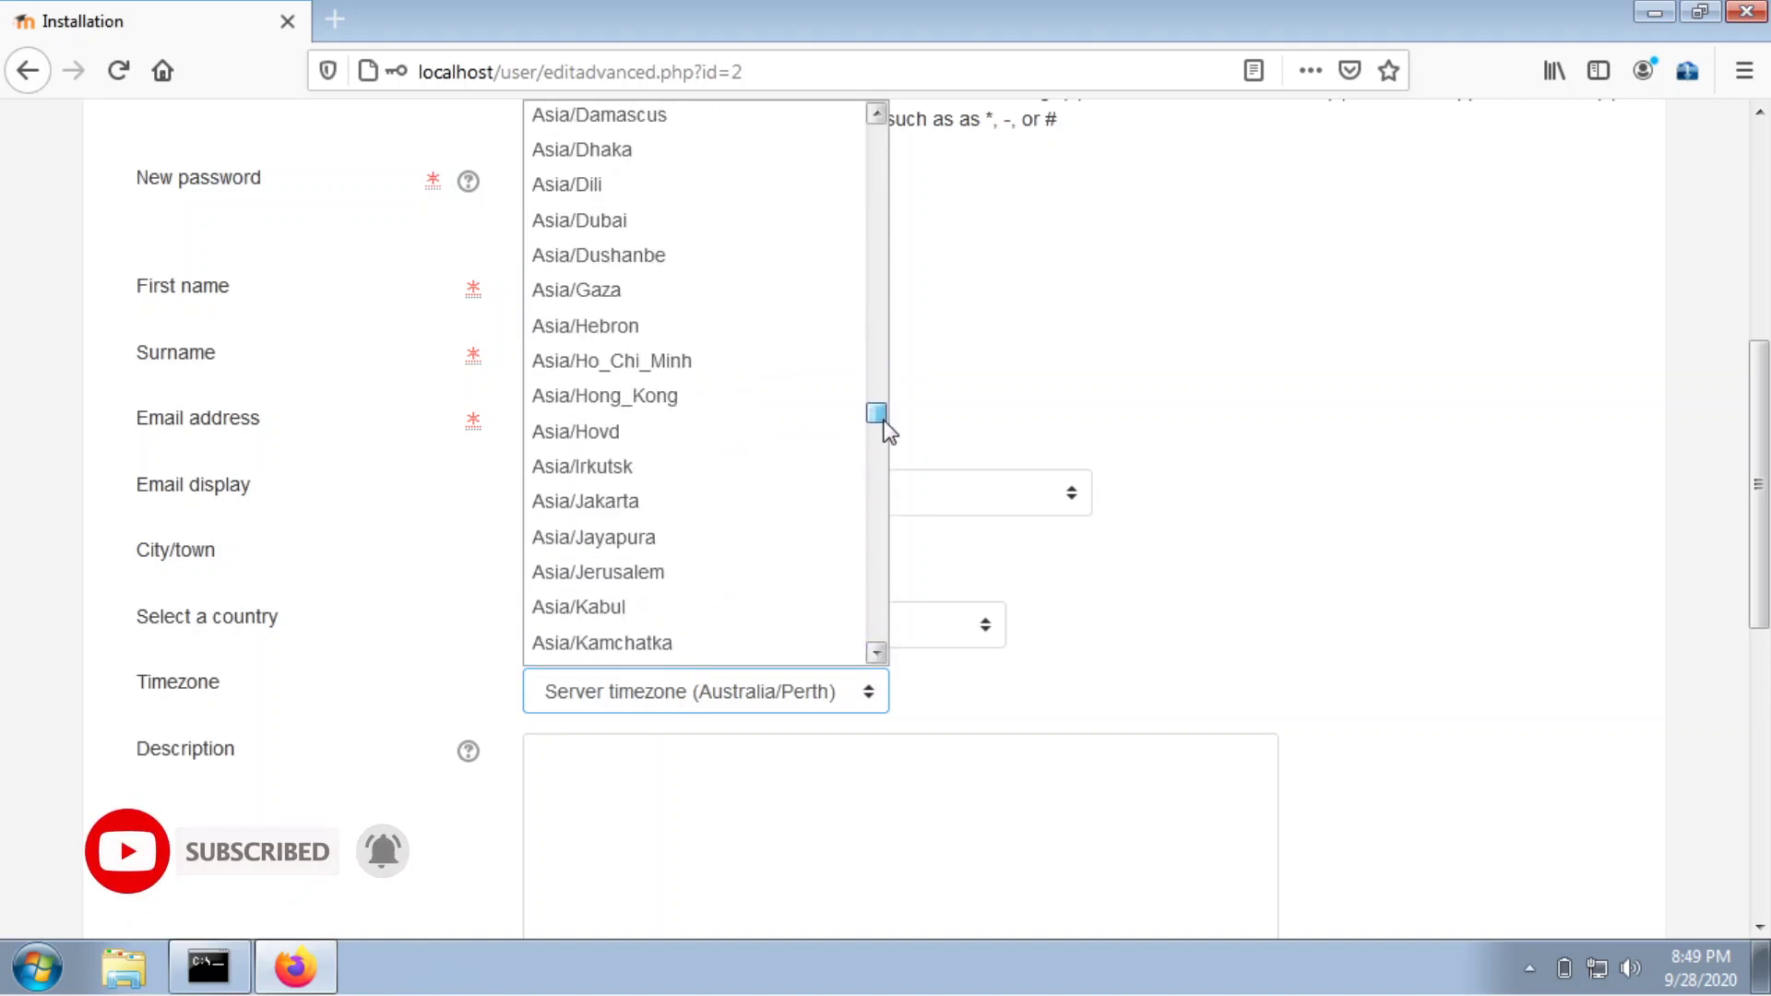
click(781, 499)
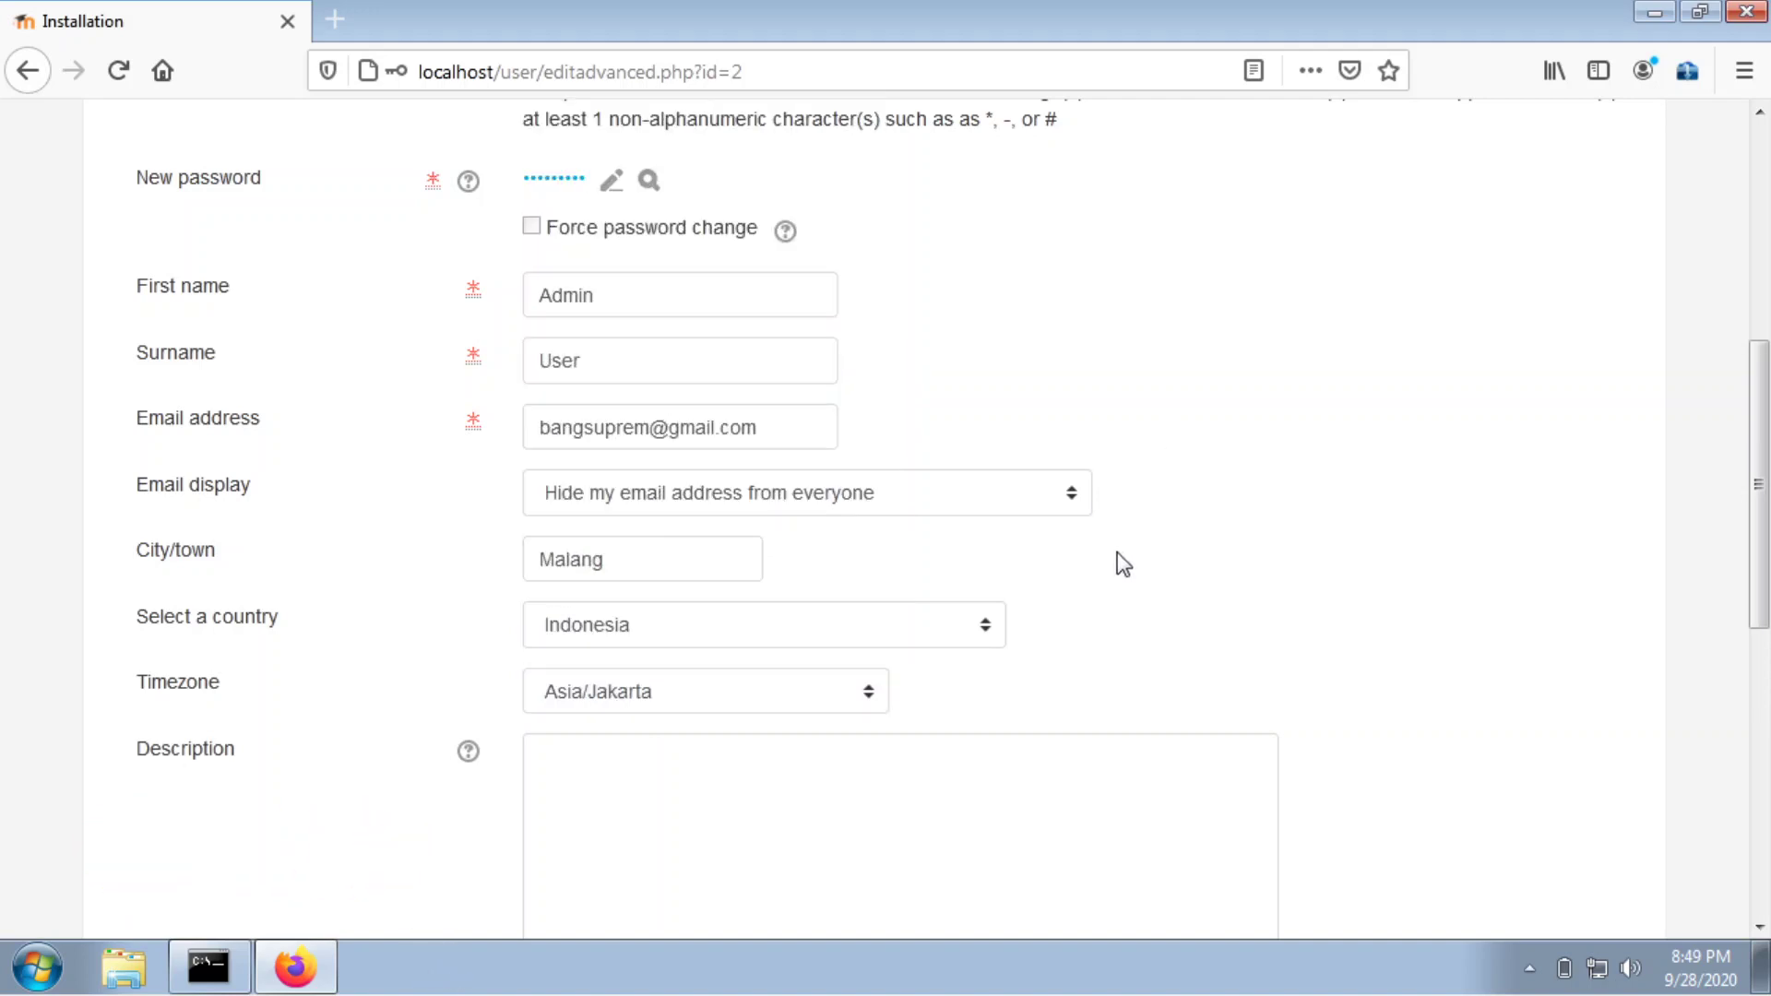
scroll(1117, 554, down, 8)
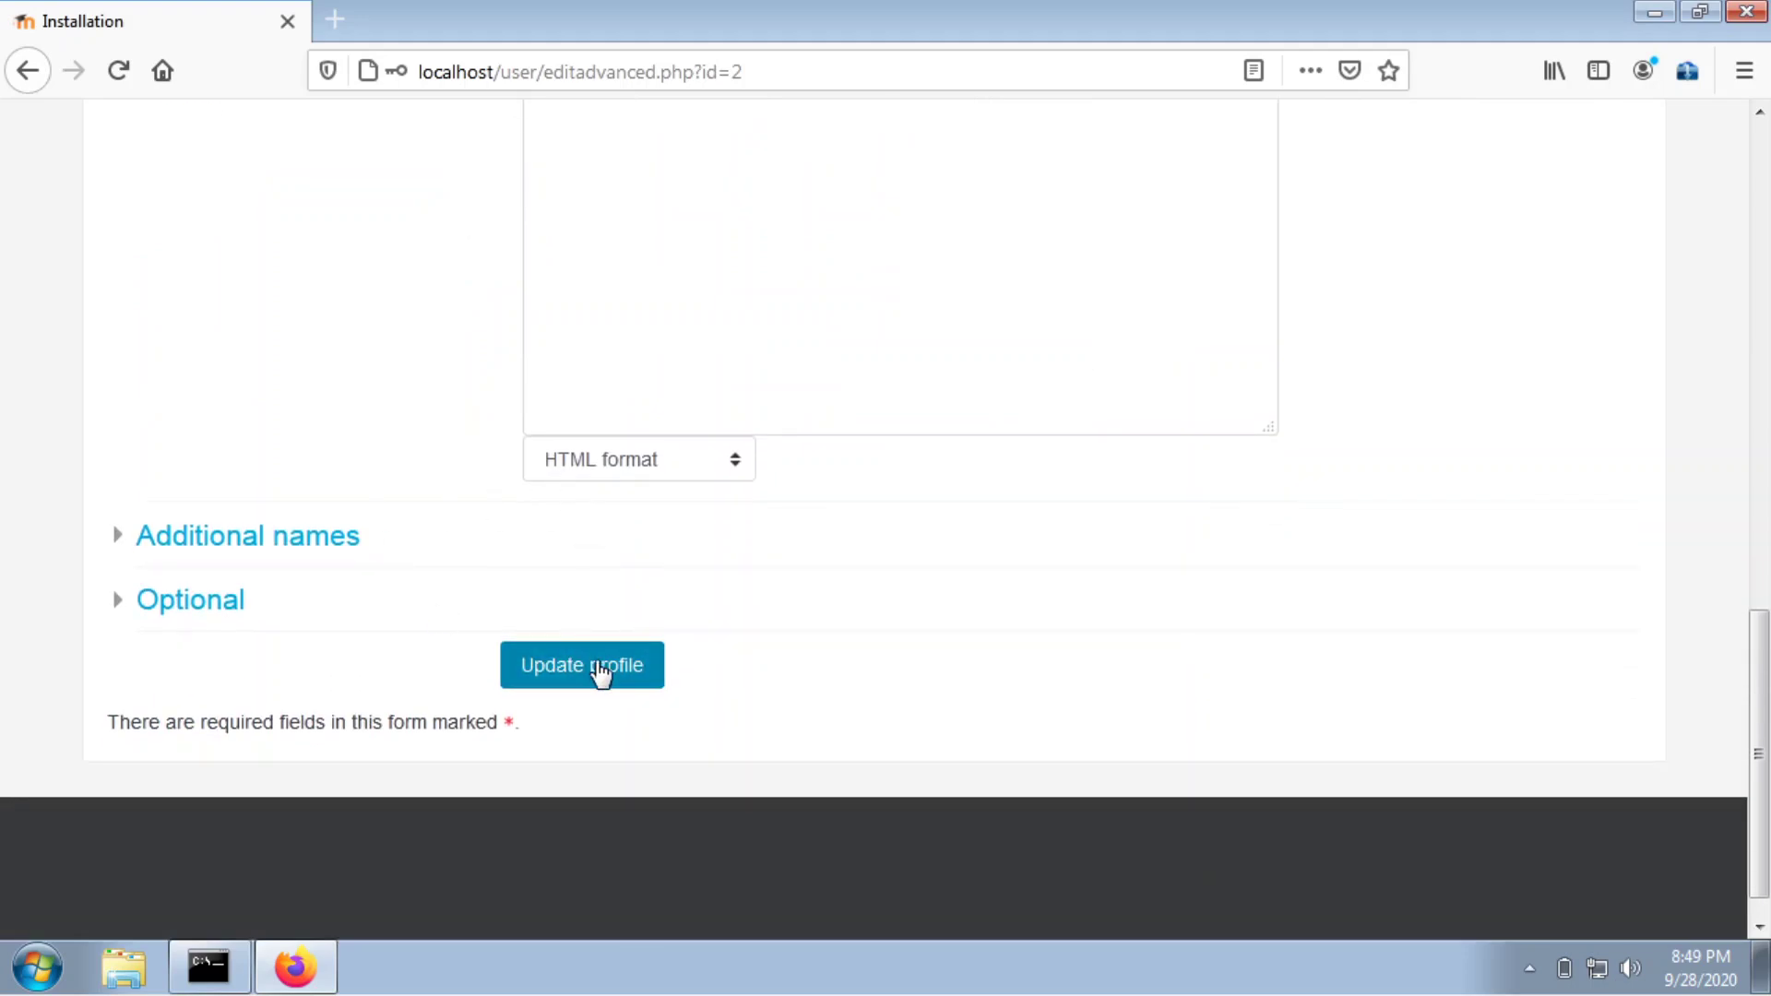
click(601, 674)
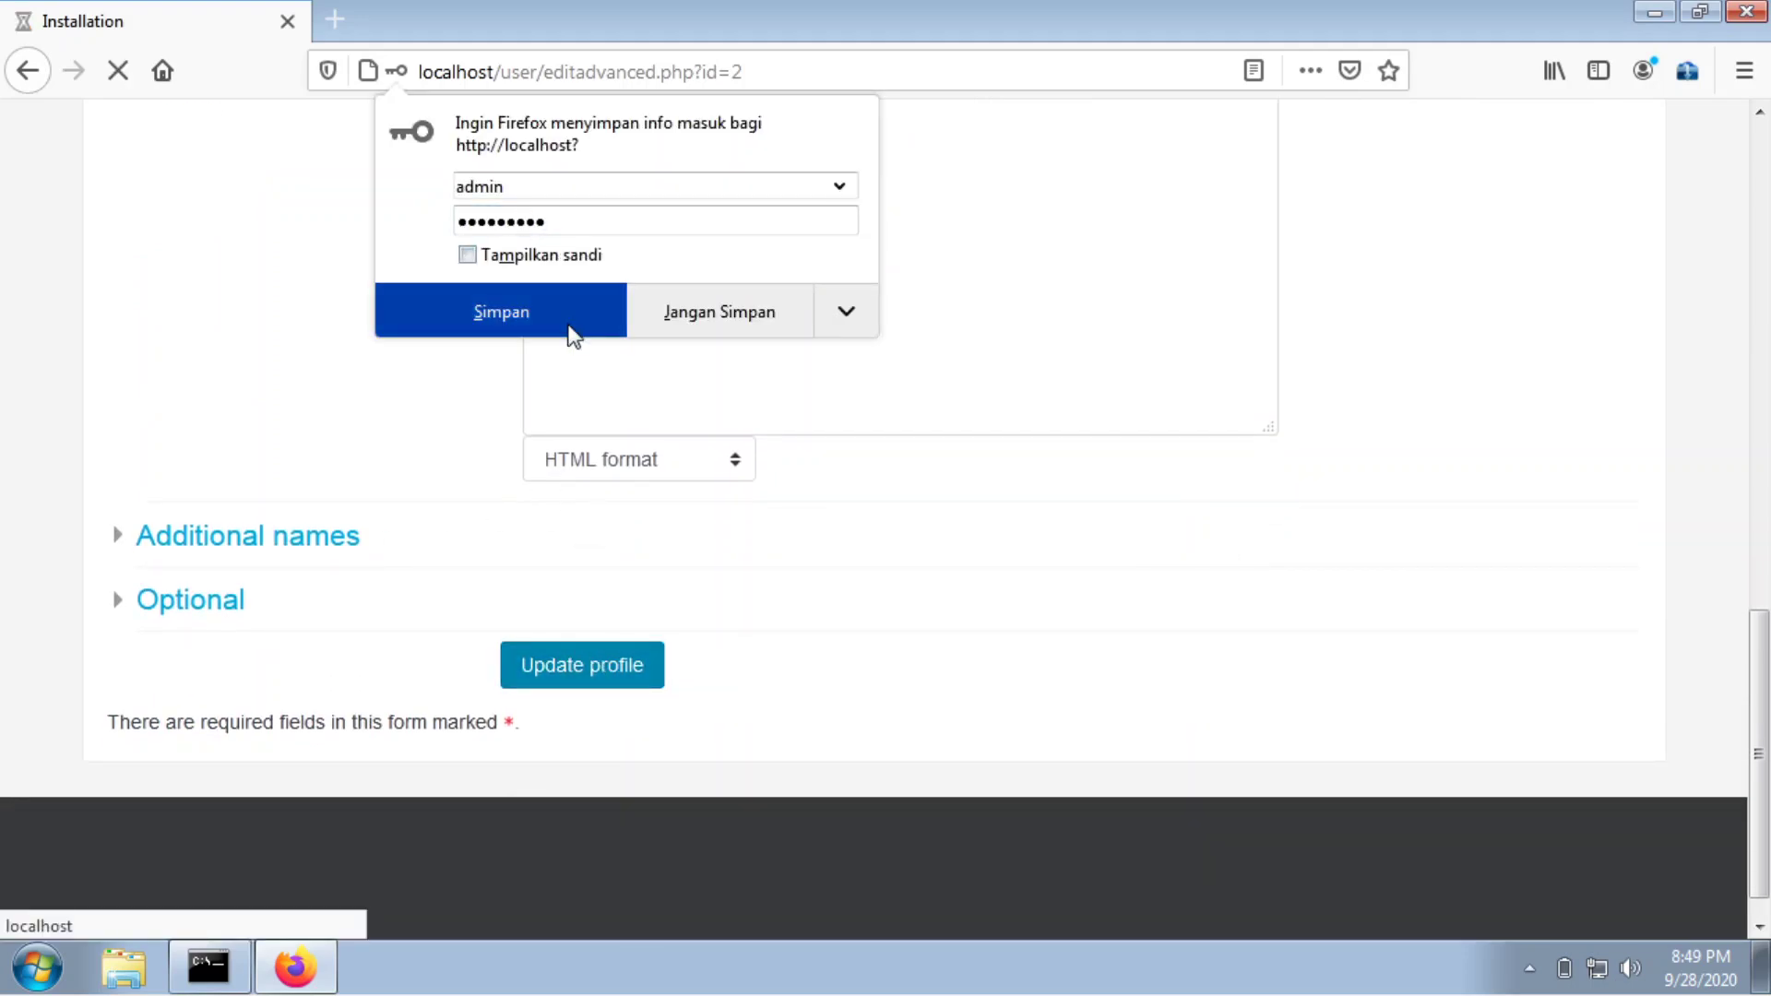
click(535, 331)
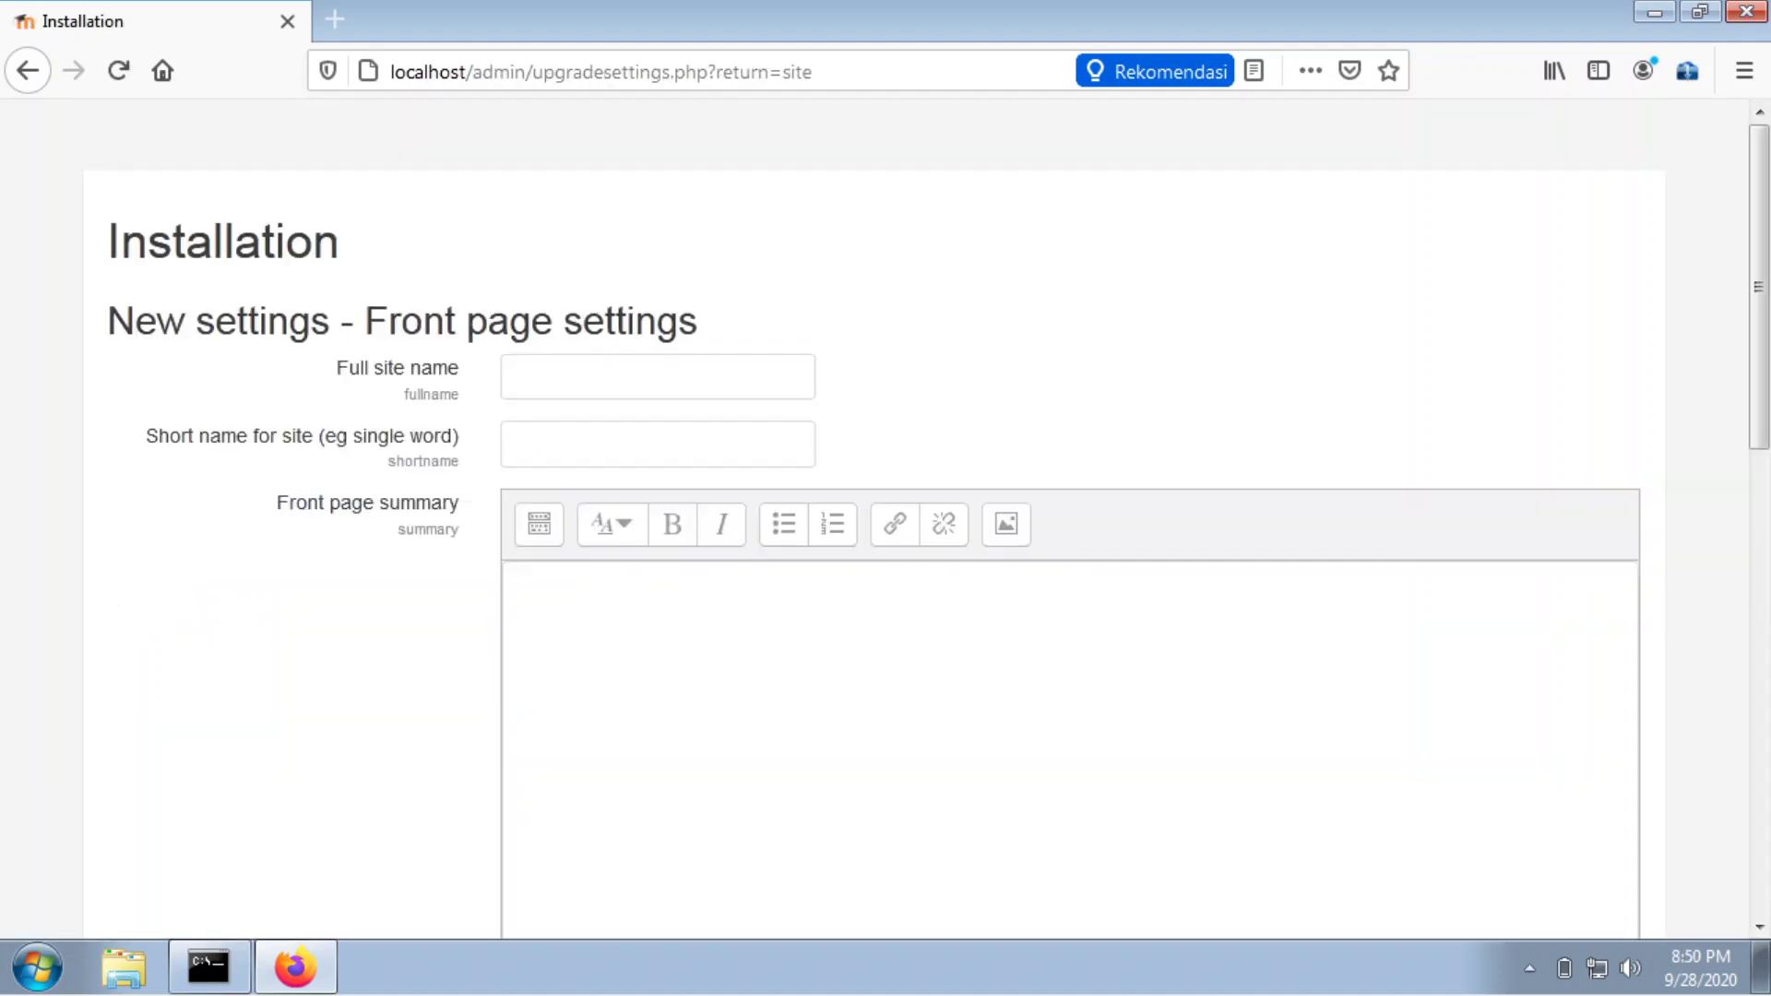
Enter full site name 'Learning Managemen System Moodle' and short name 'LMS Moodle'.
click(602, 369)
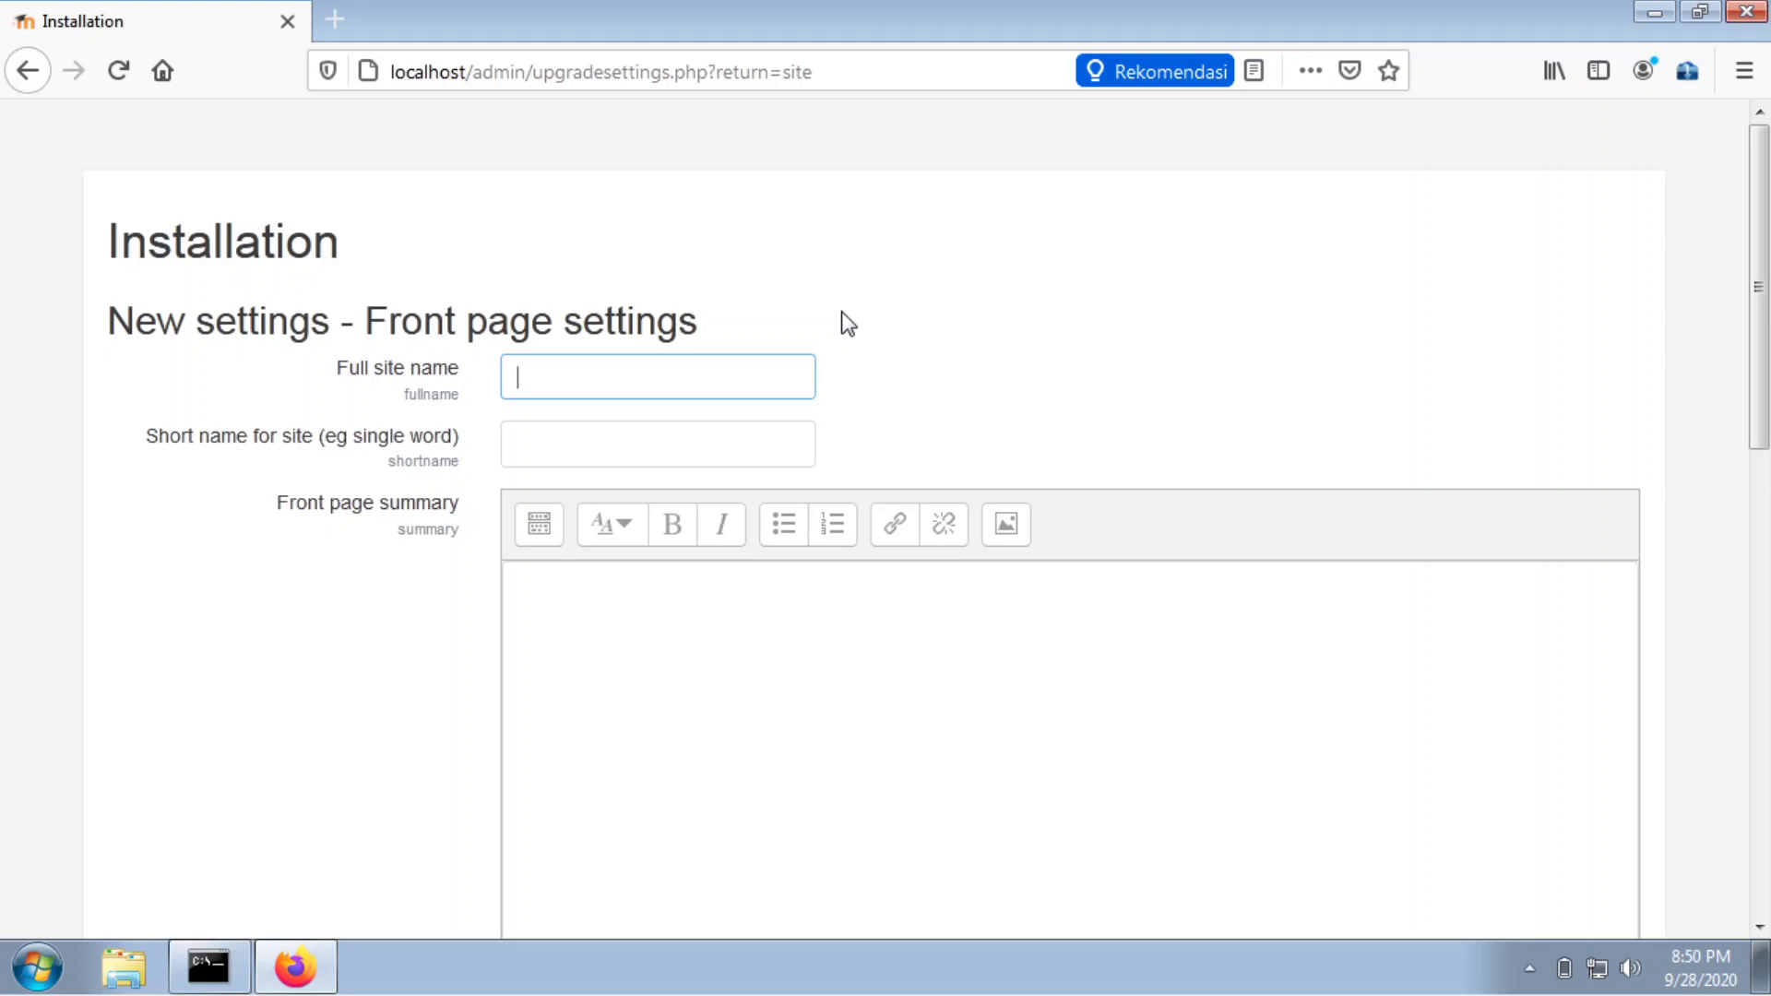
text(Leadr)
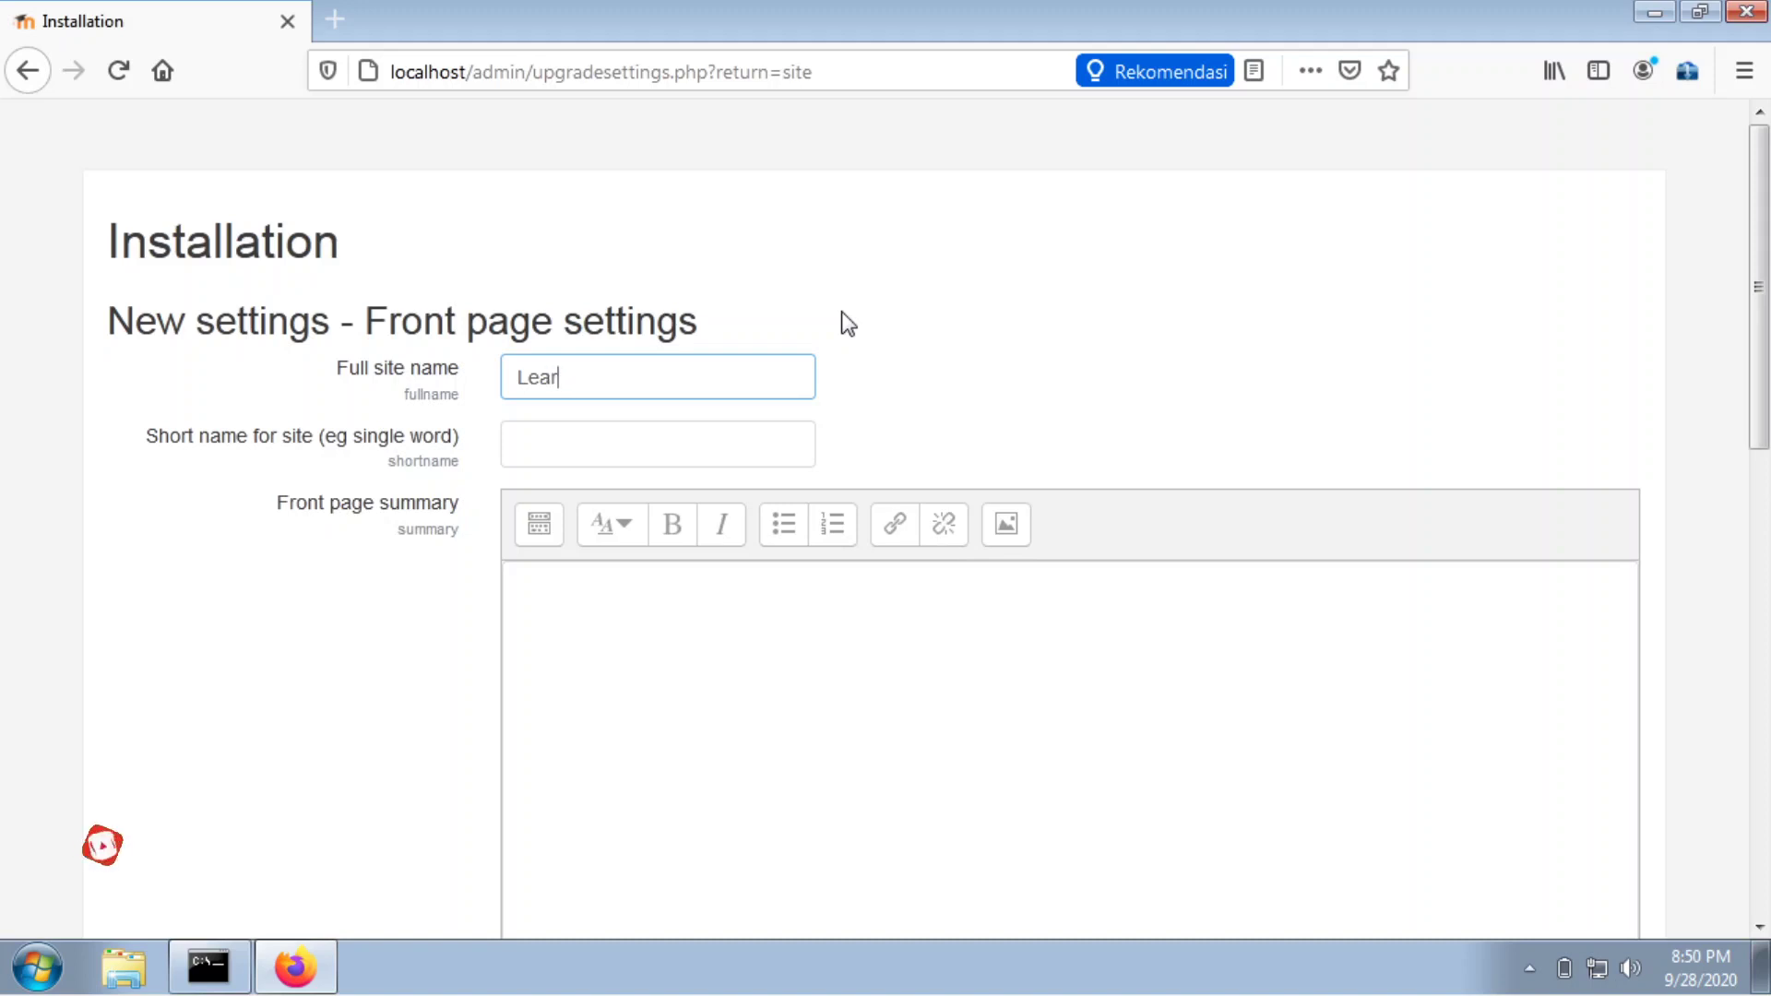
text(ning Mana)
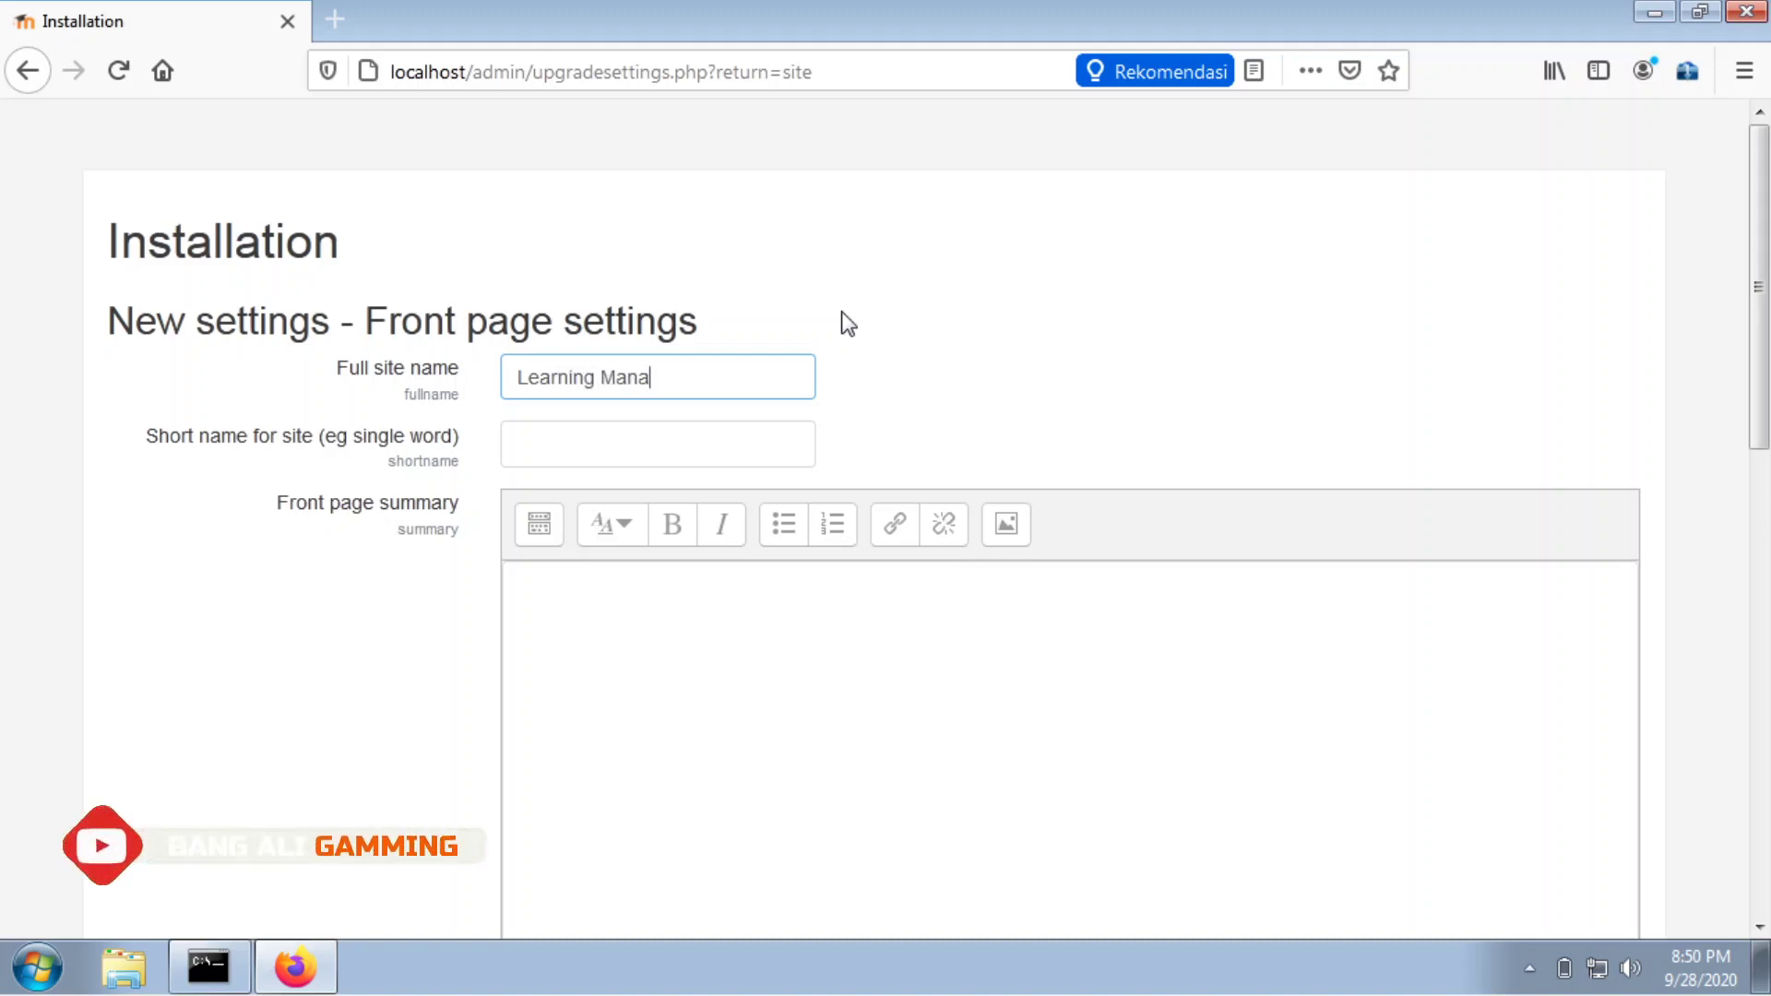
text(gemen S)
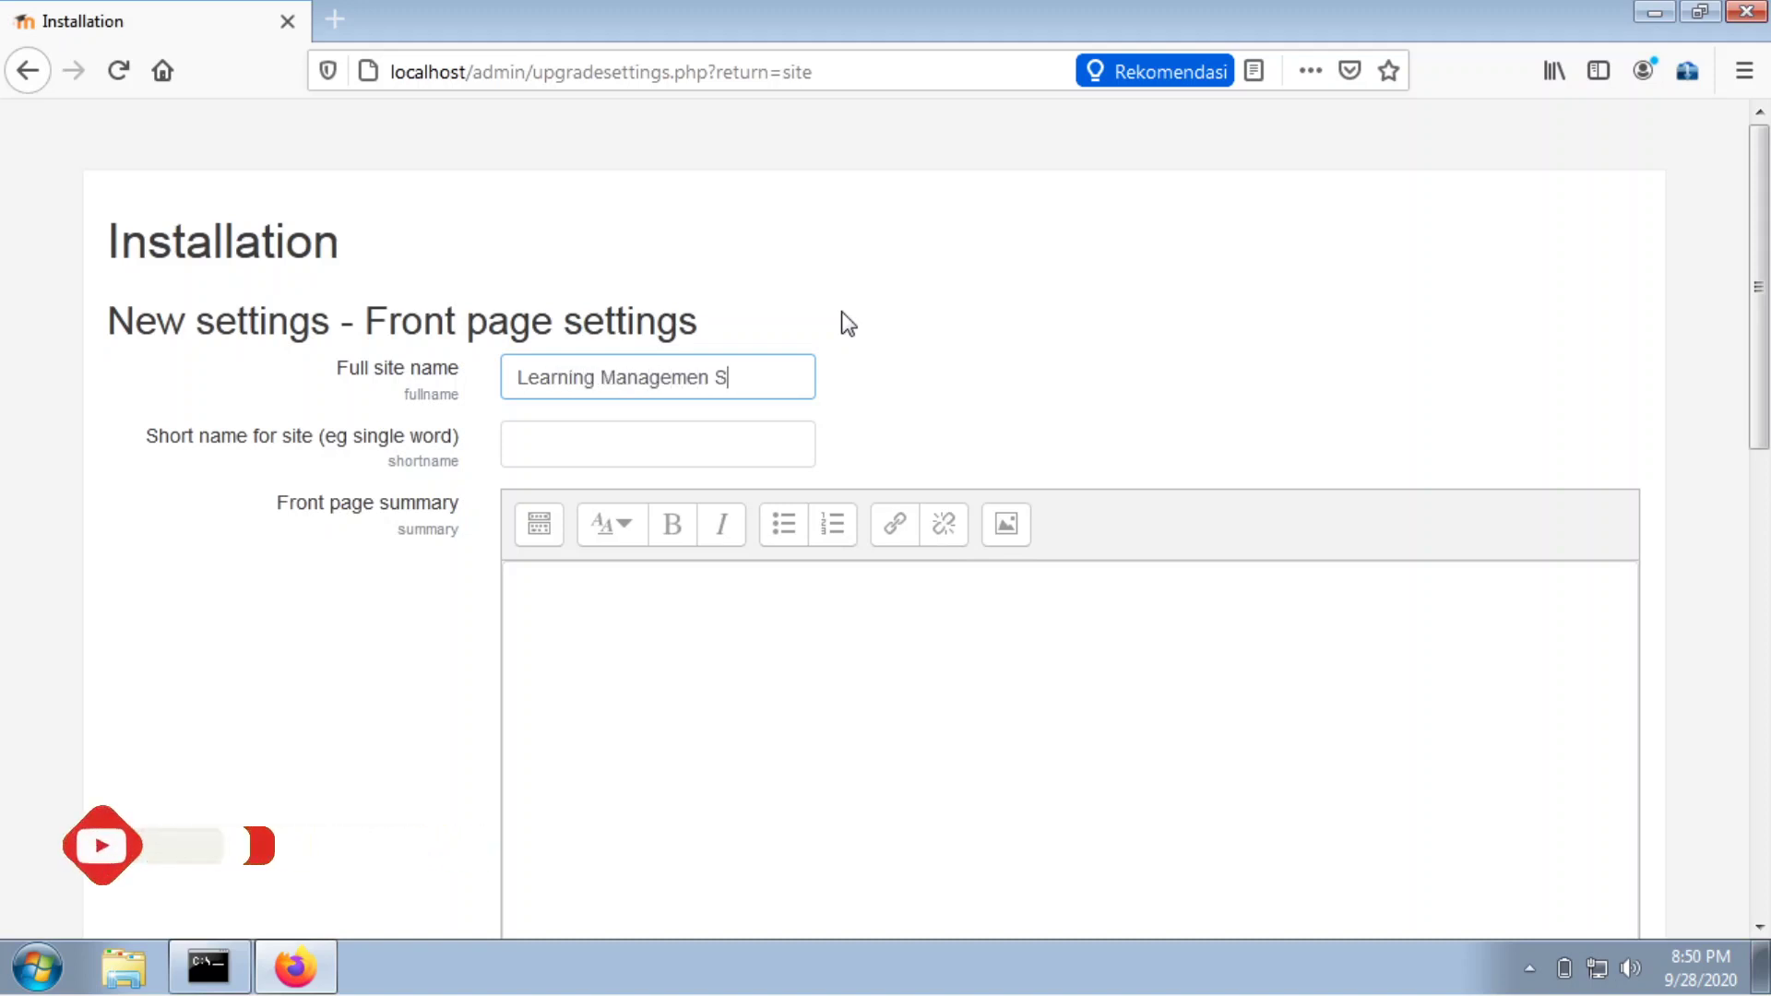
text(ystem Moodle)
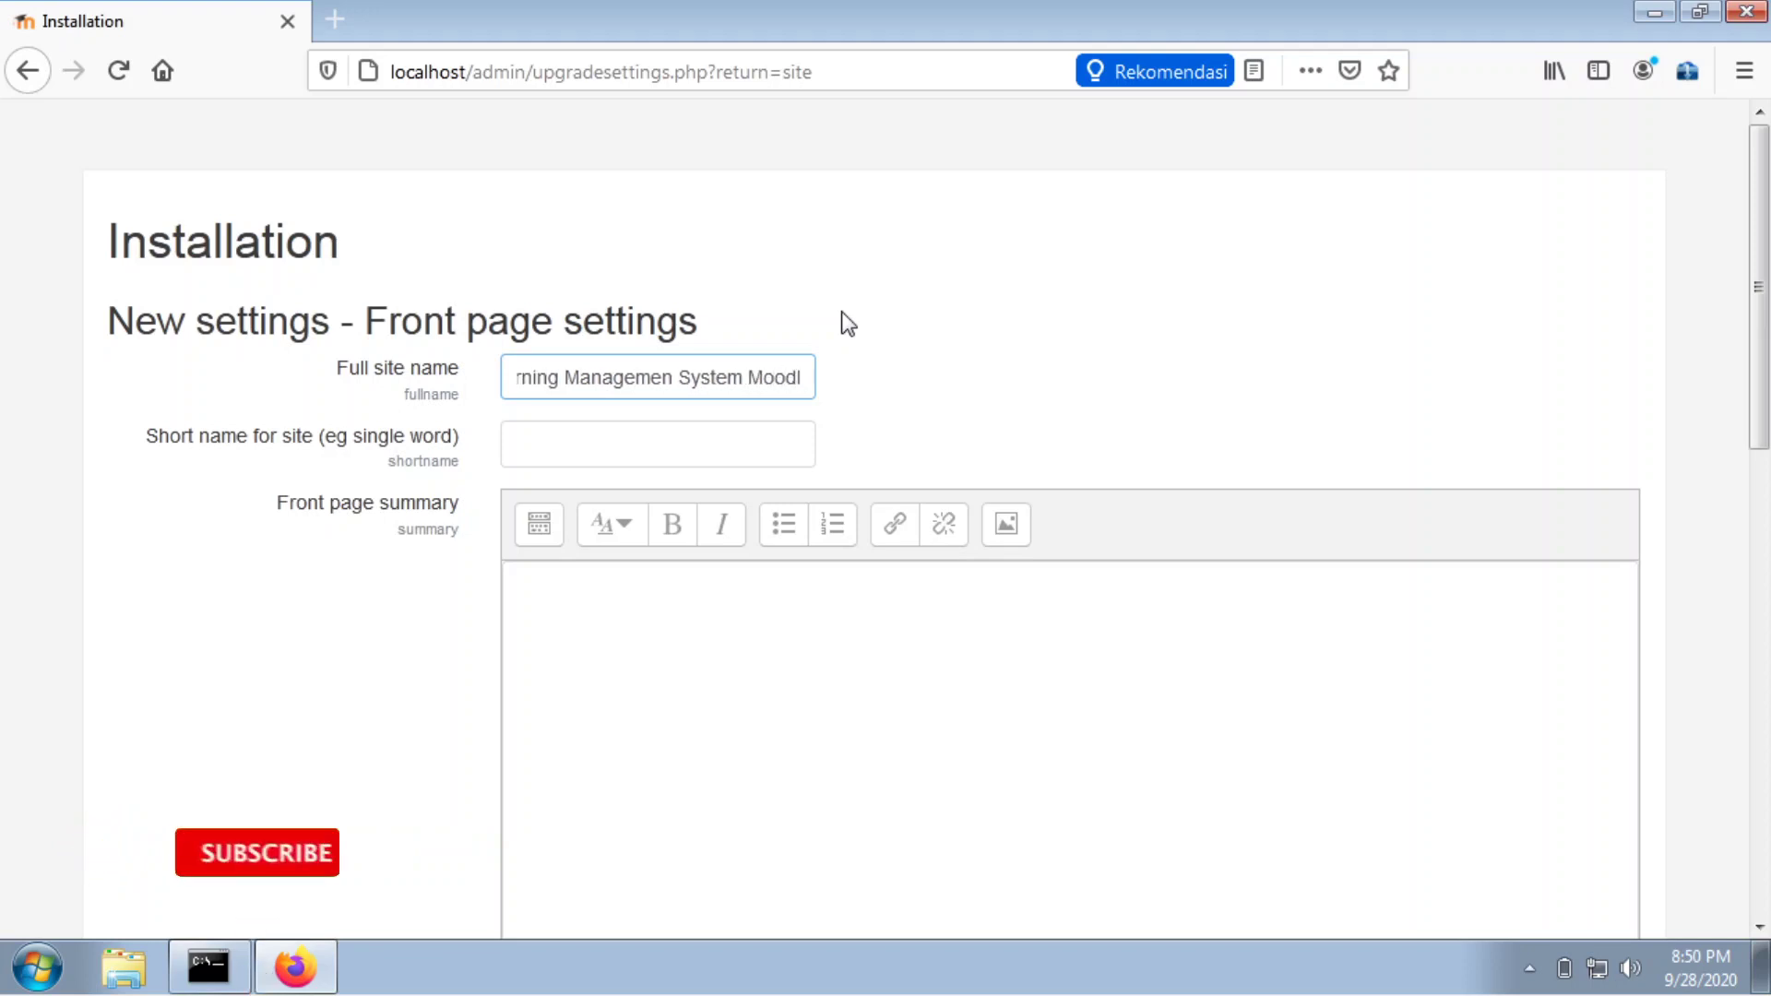
click(753, 456)
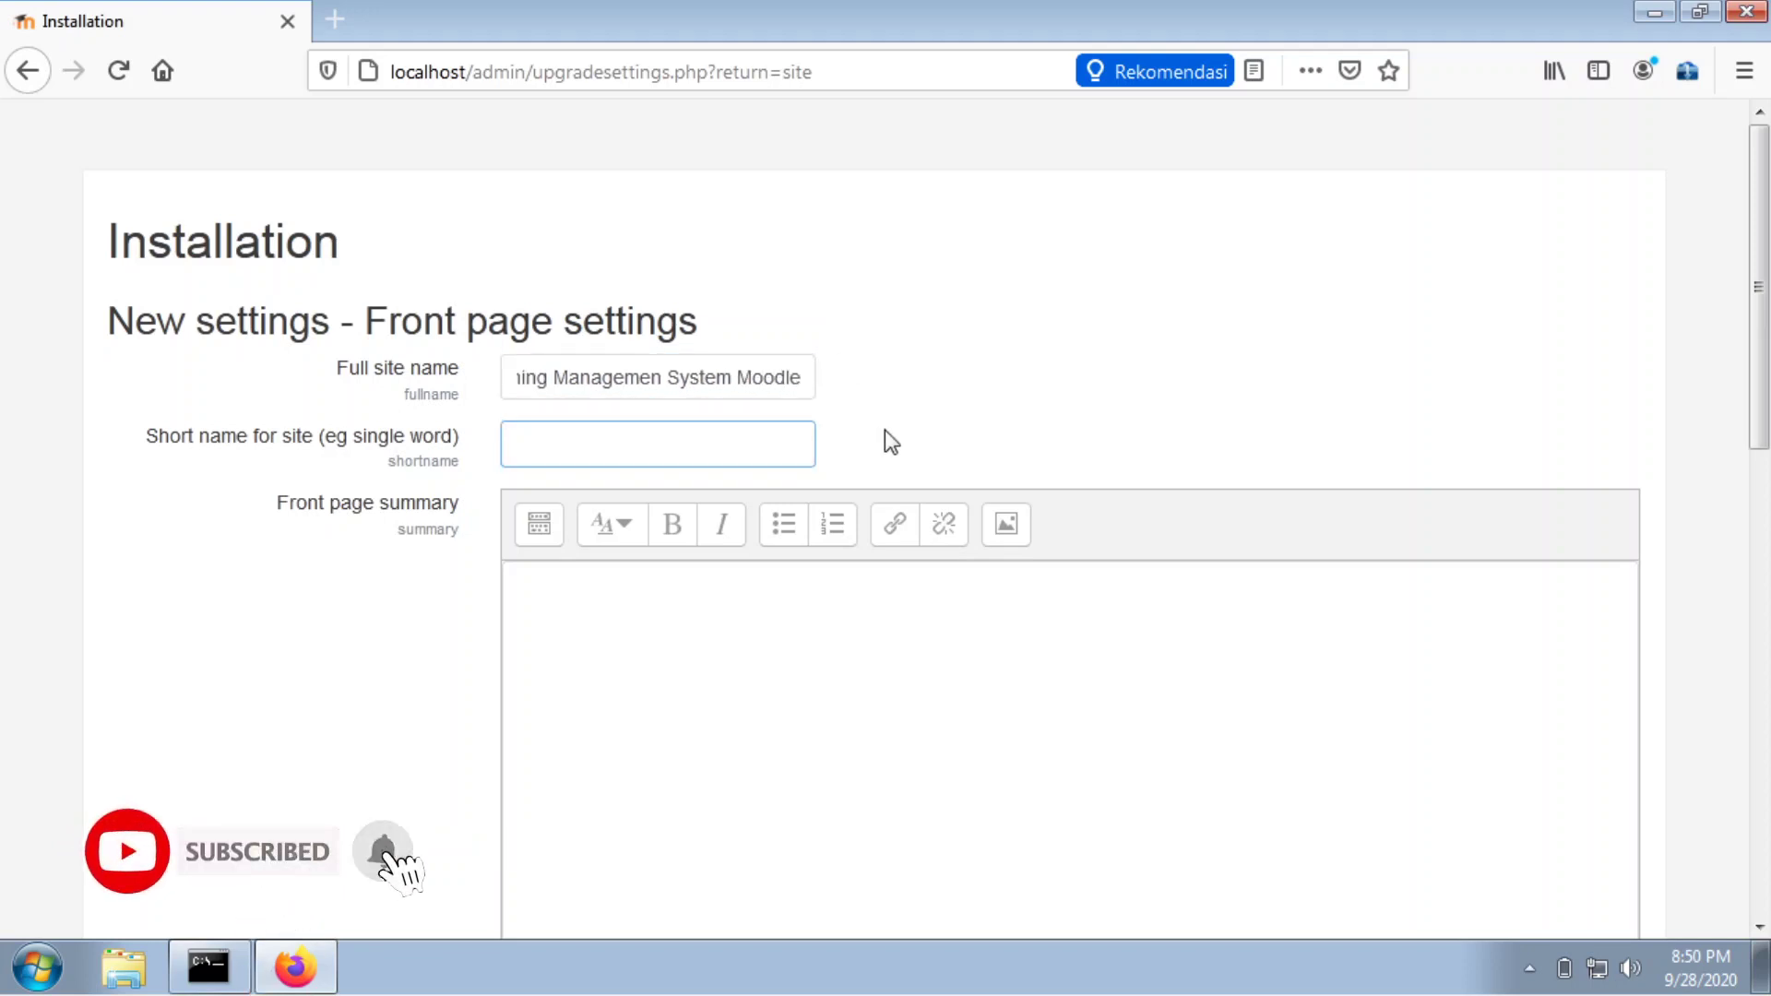
text(LMS Moodle)
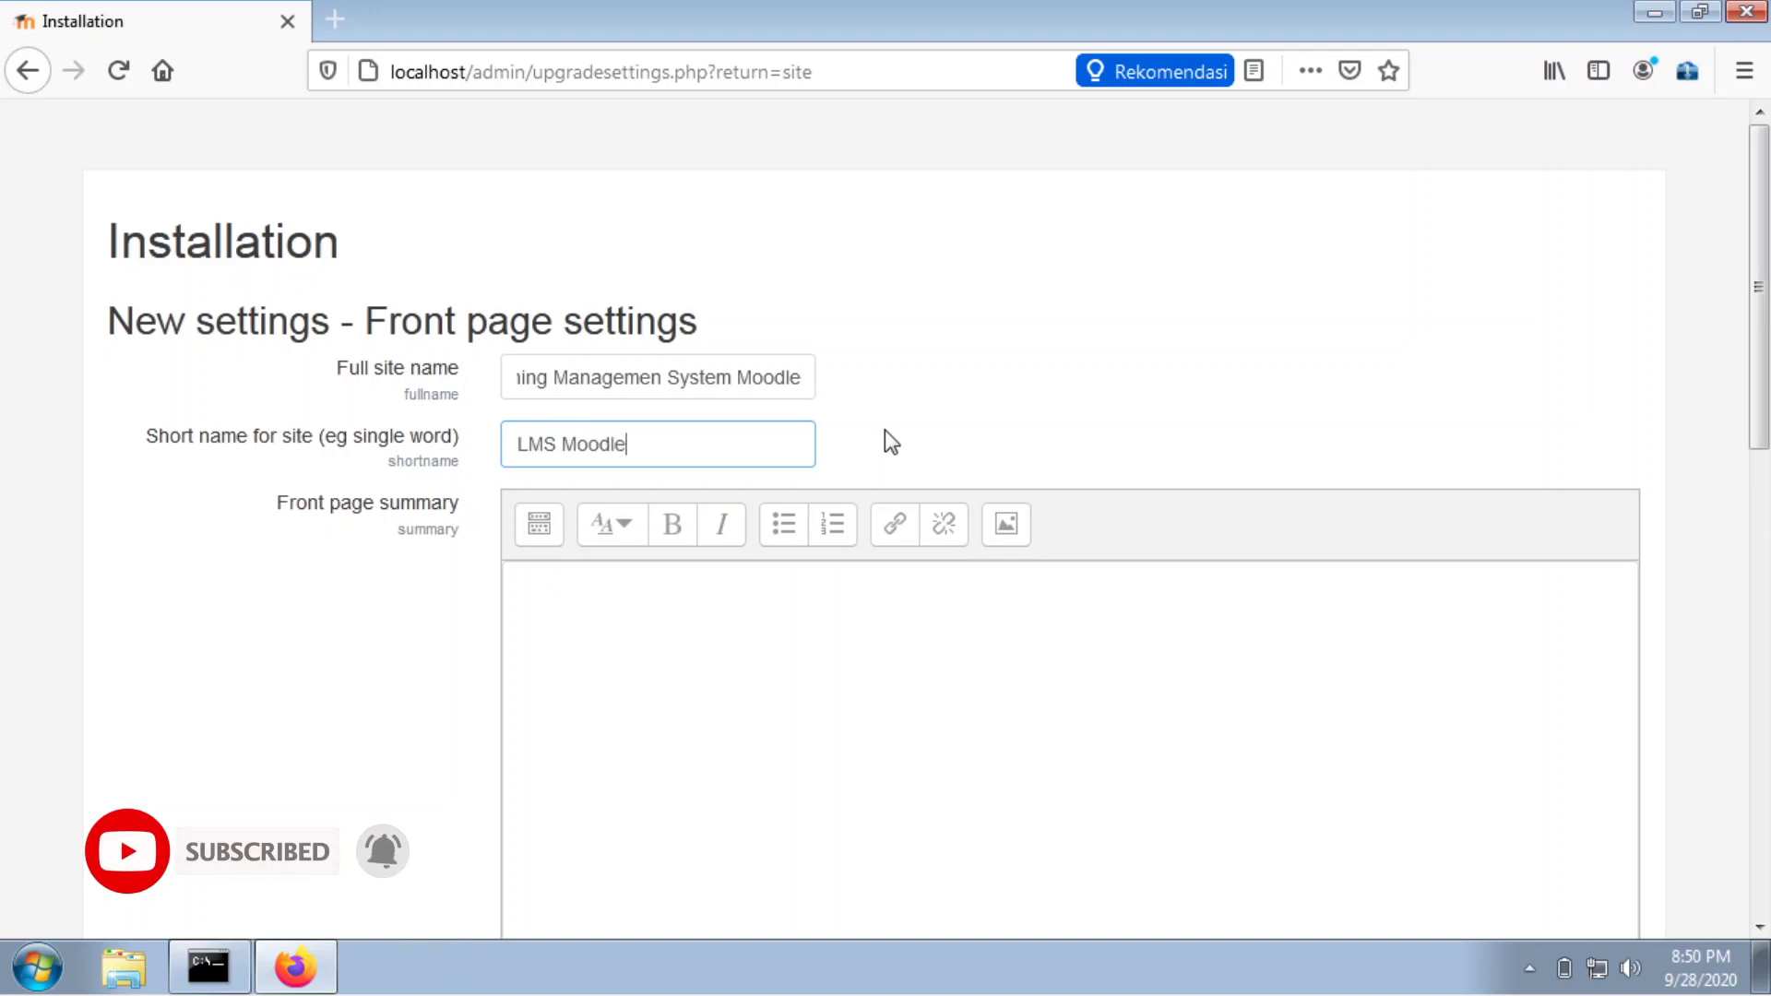
click(926, 393)
scroll(926, 415, down, 5)
scroll(926, 433, down, 1)
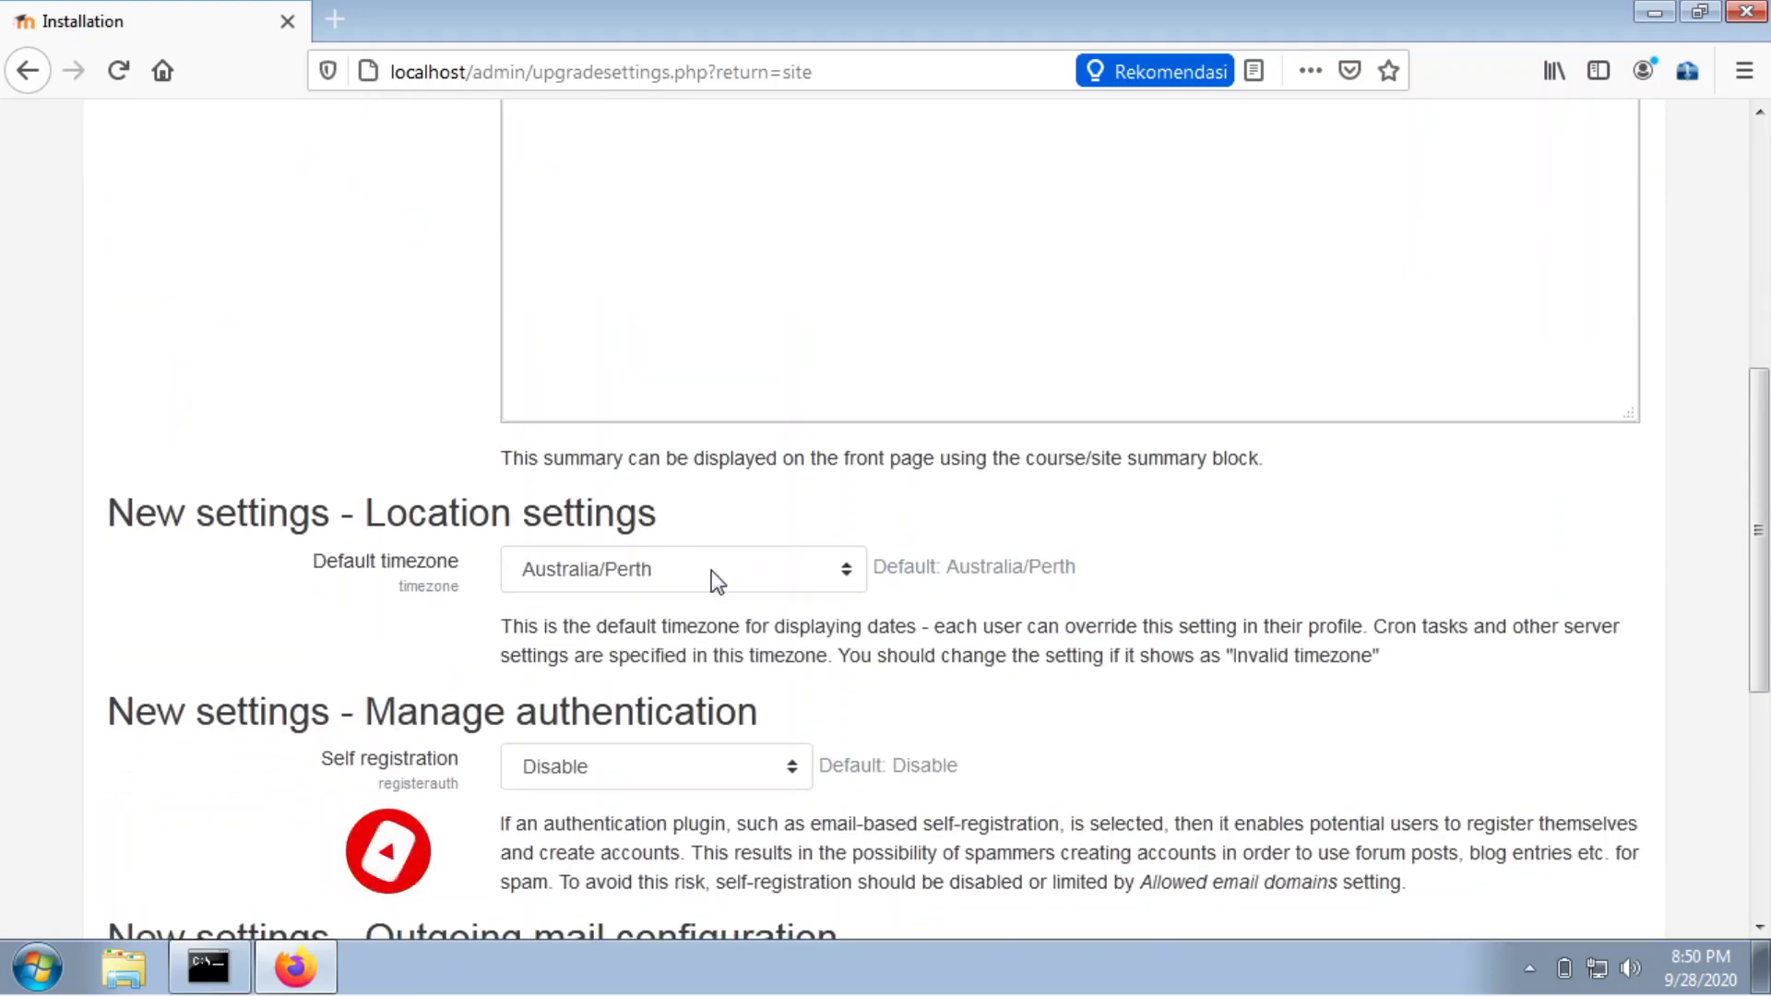
Set the site's default timezone to Asia/Jakarta.
click(709, 570)
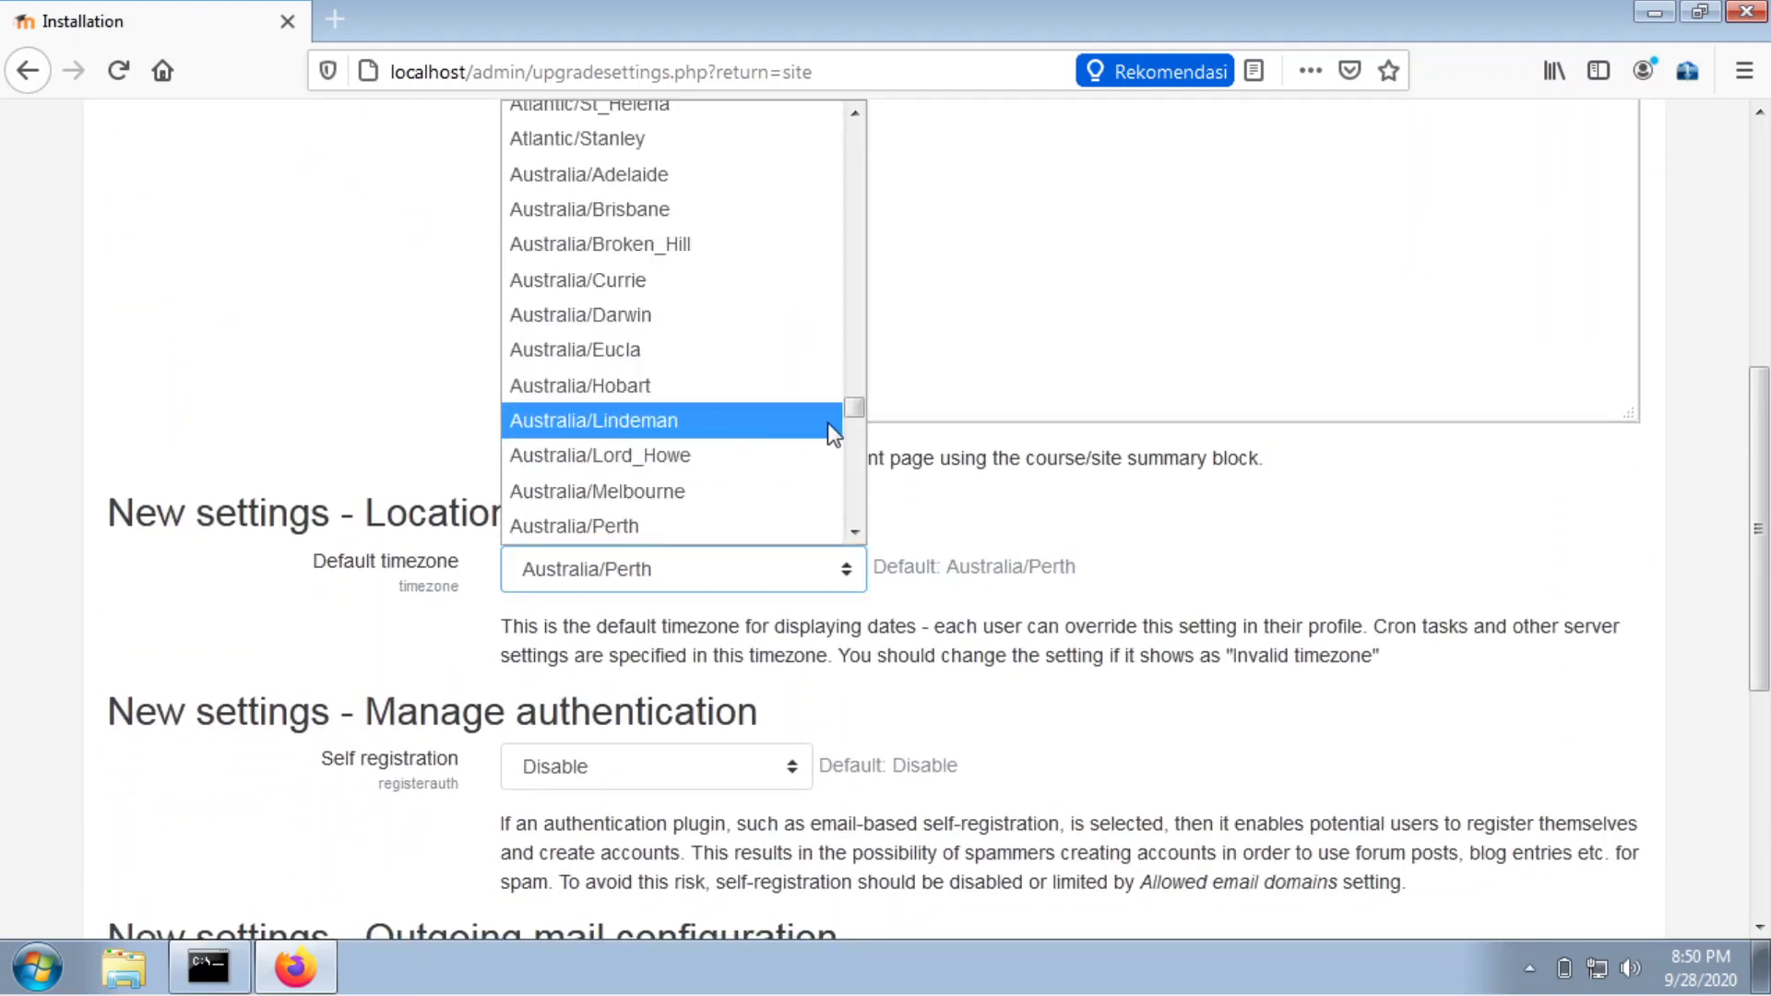
drag(852, 412, 838, 350)
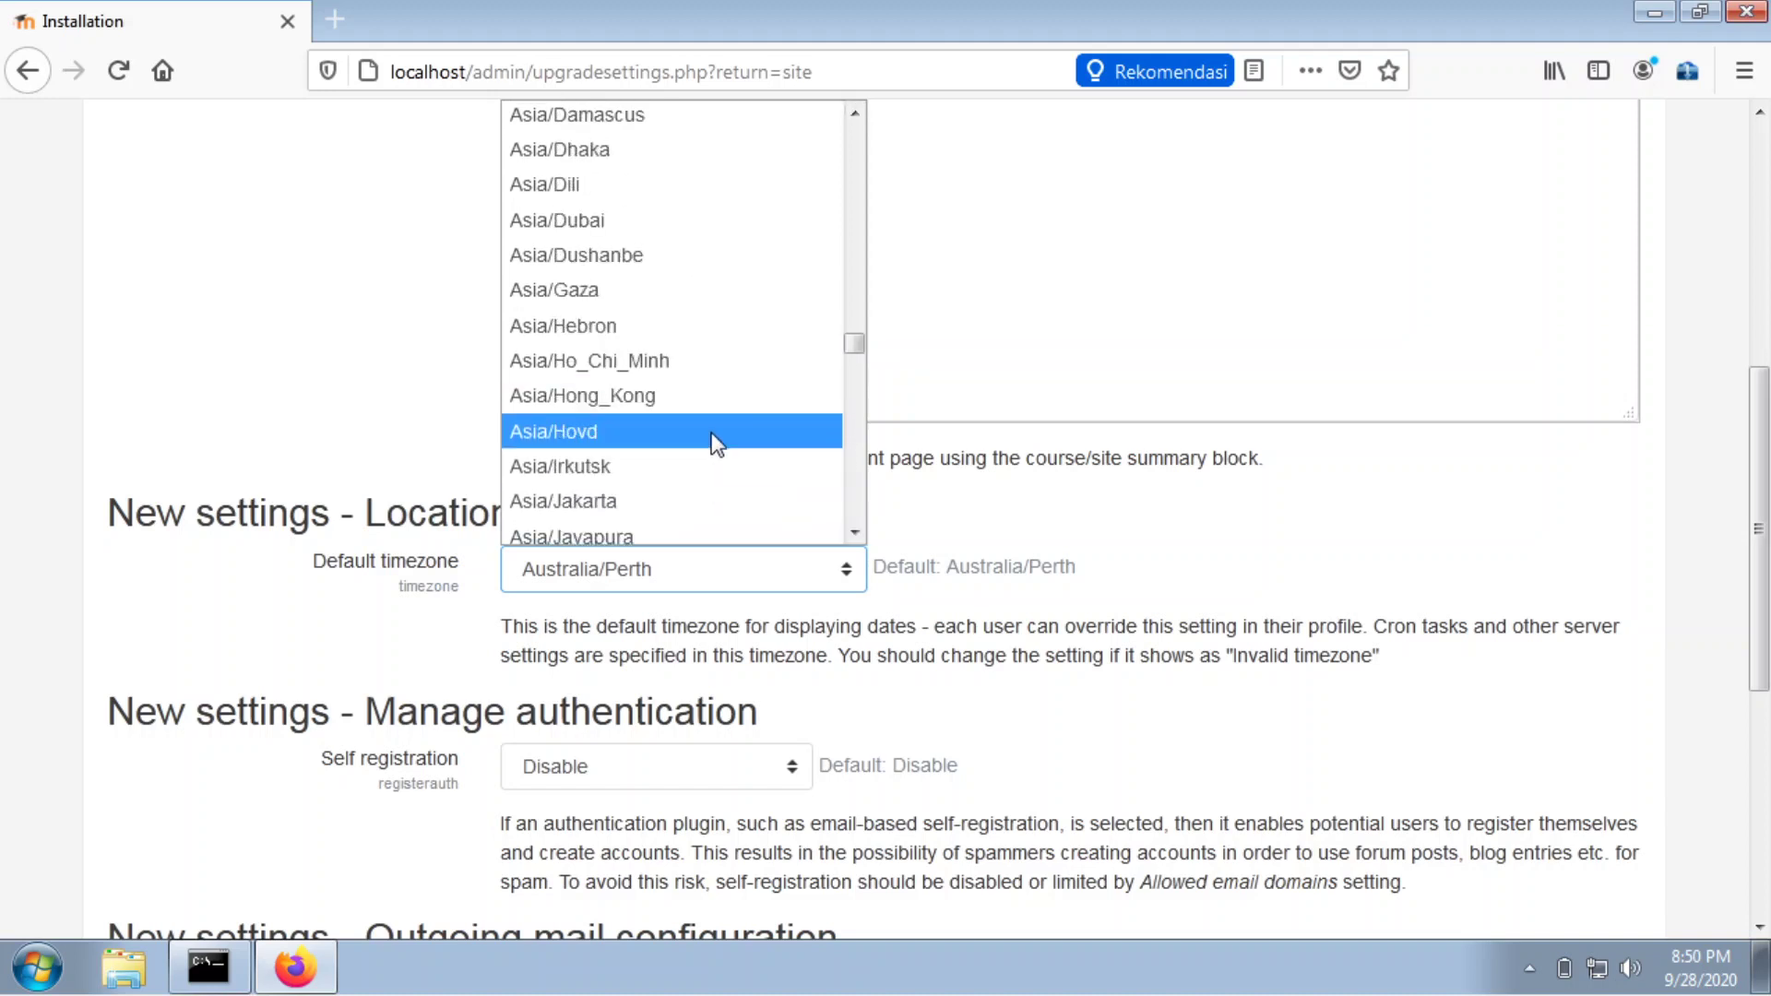
click(649, 498)
Replace the noreply@localhost address with the admin's e-mail and save the settings.
scroll(1474, 538, down, 3)
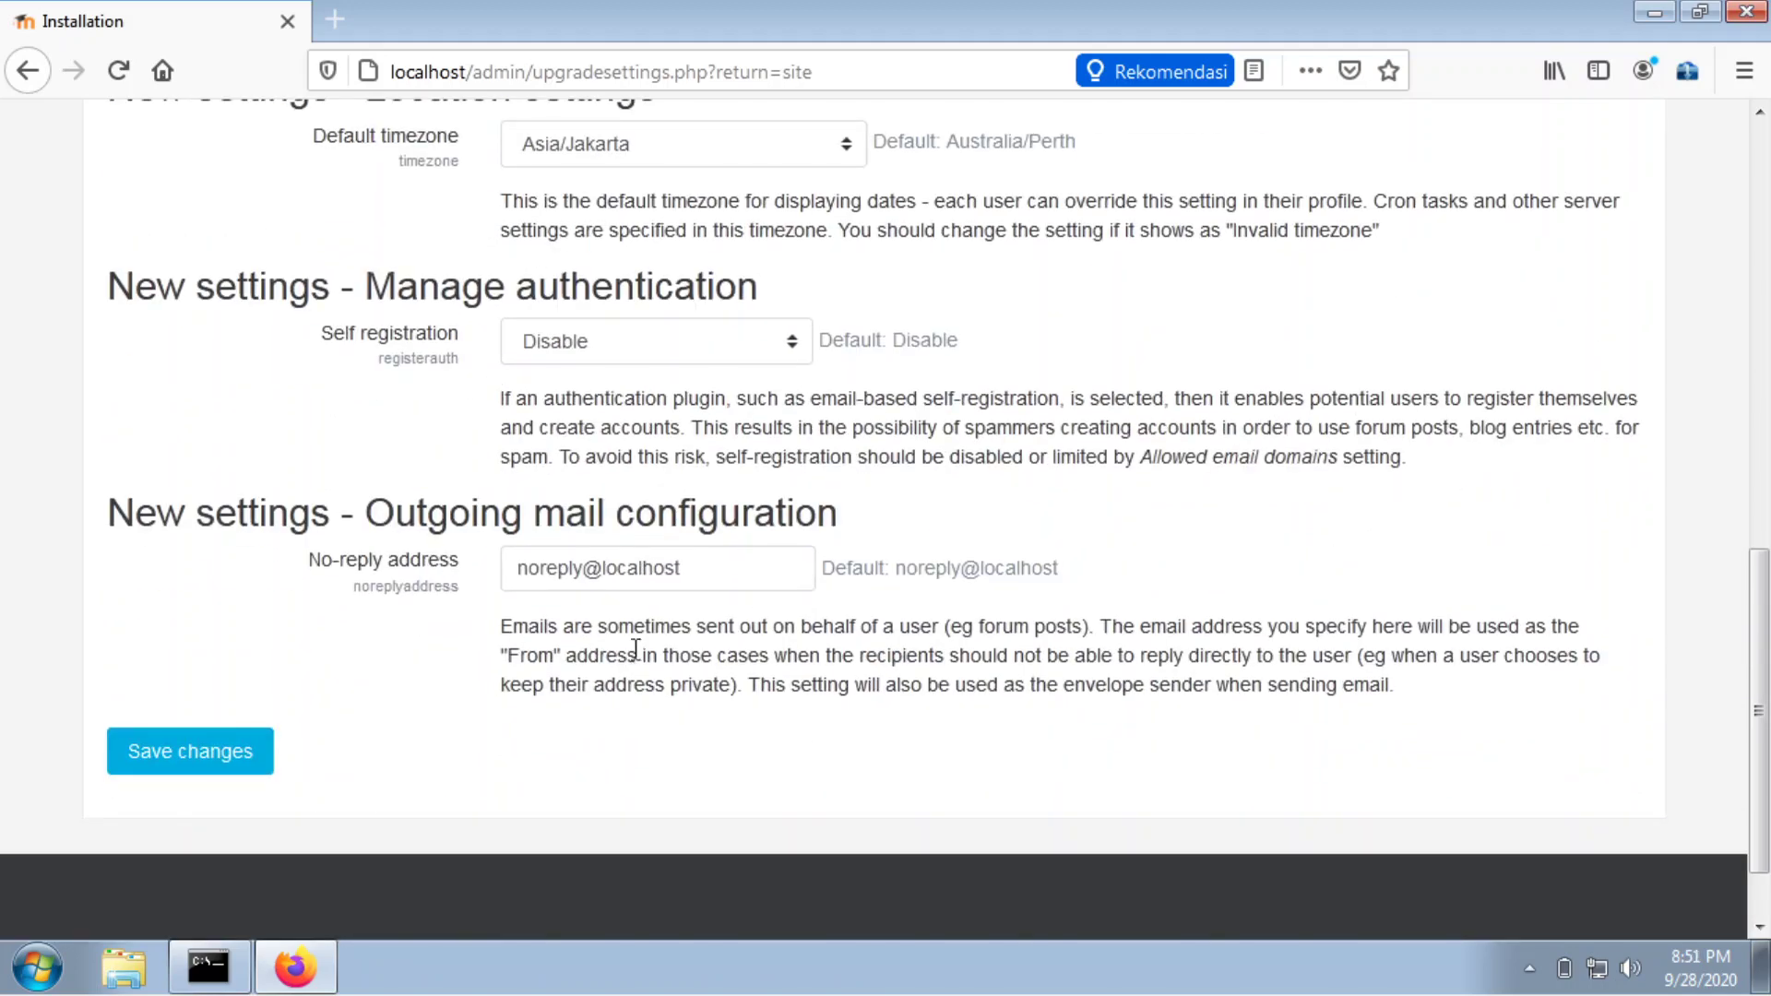
triple_click(626, 567)
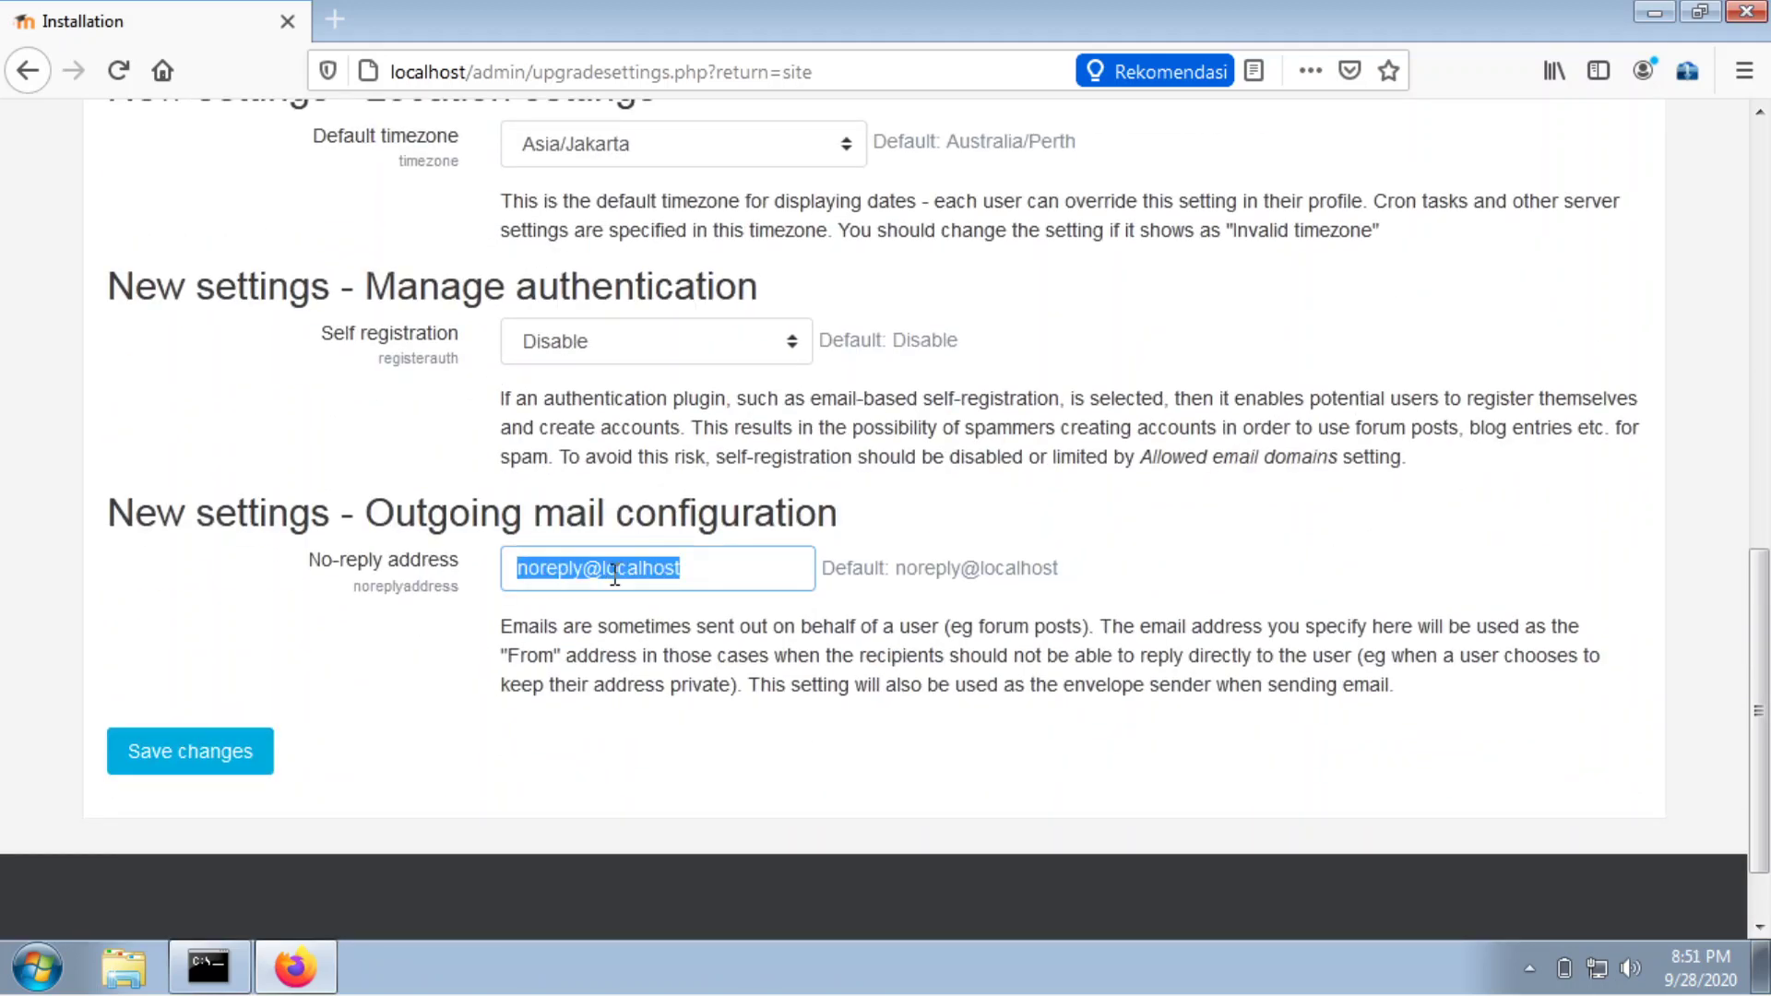
double_click(570, 569)
drag(687, 567, 446, 560)
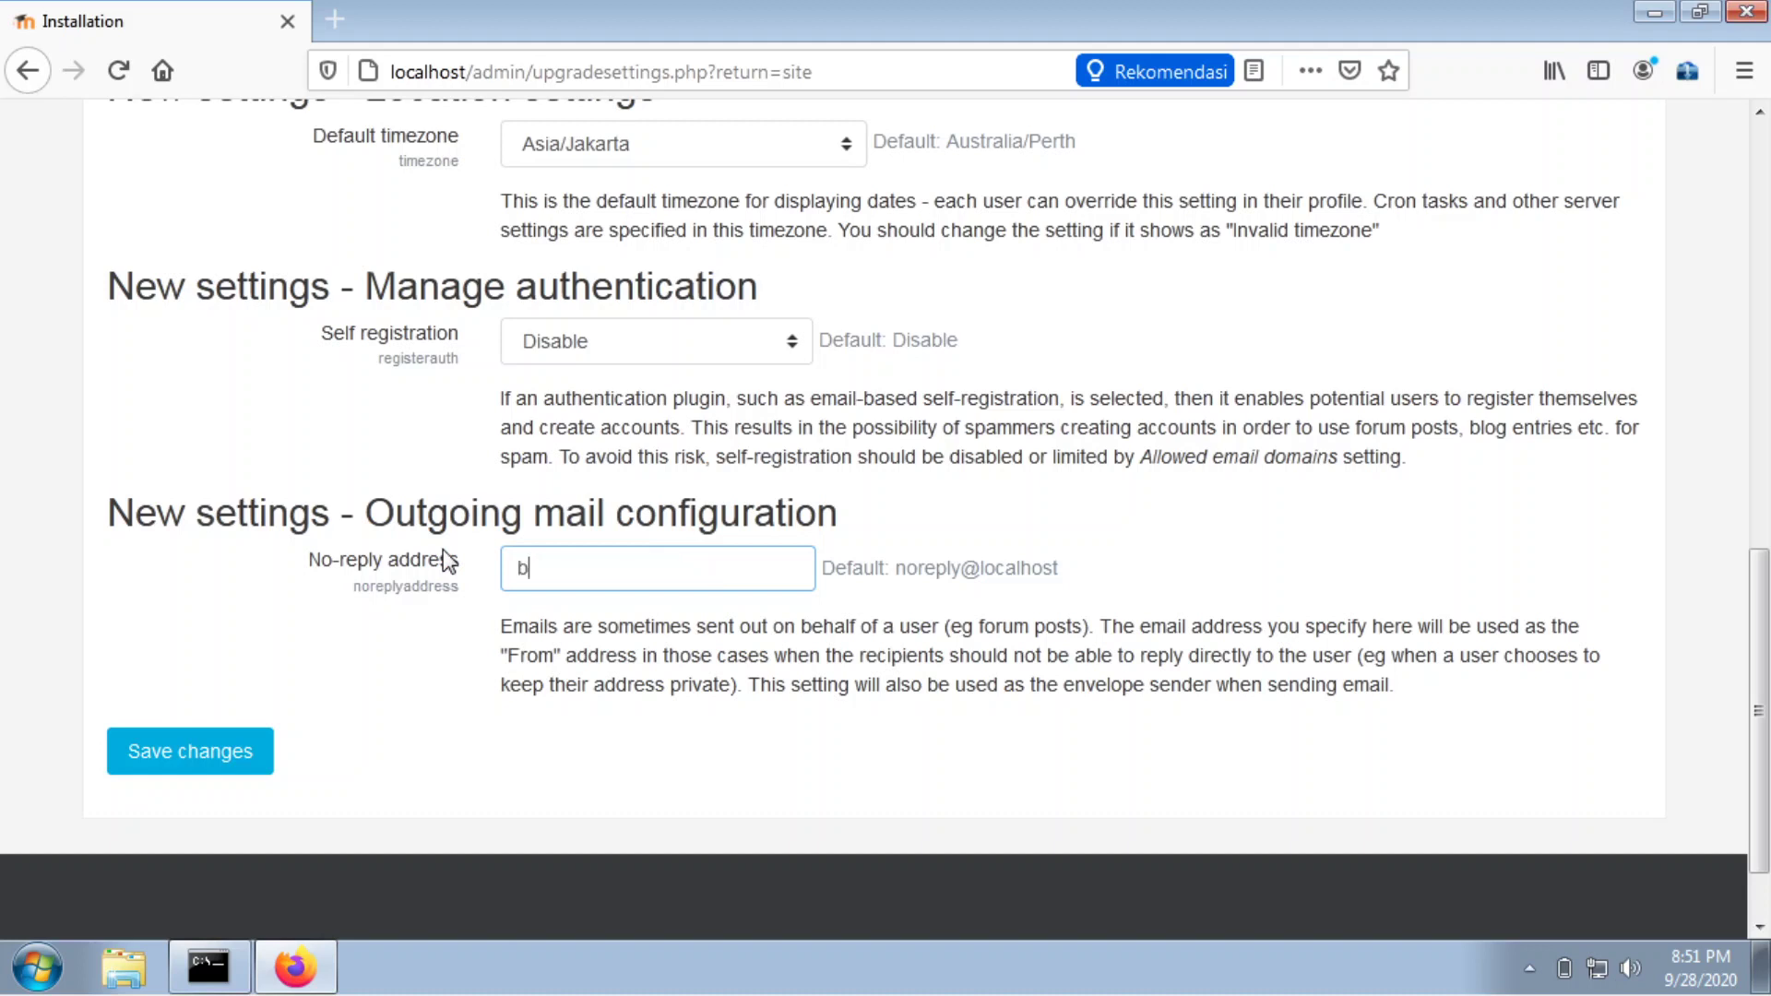
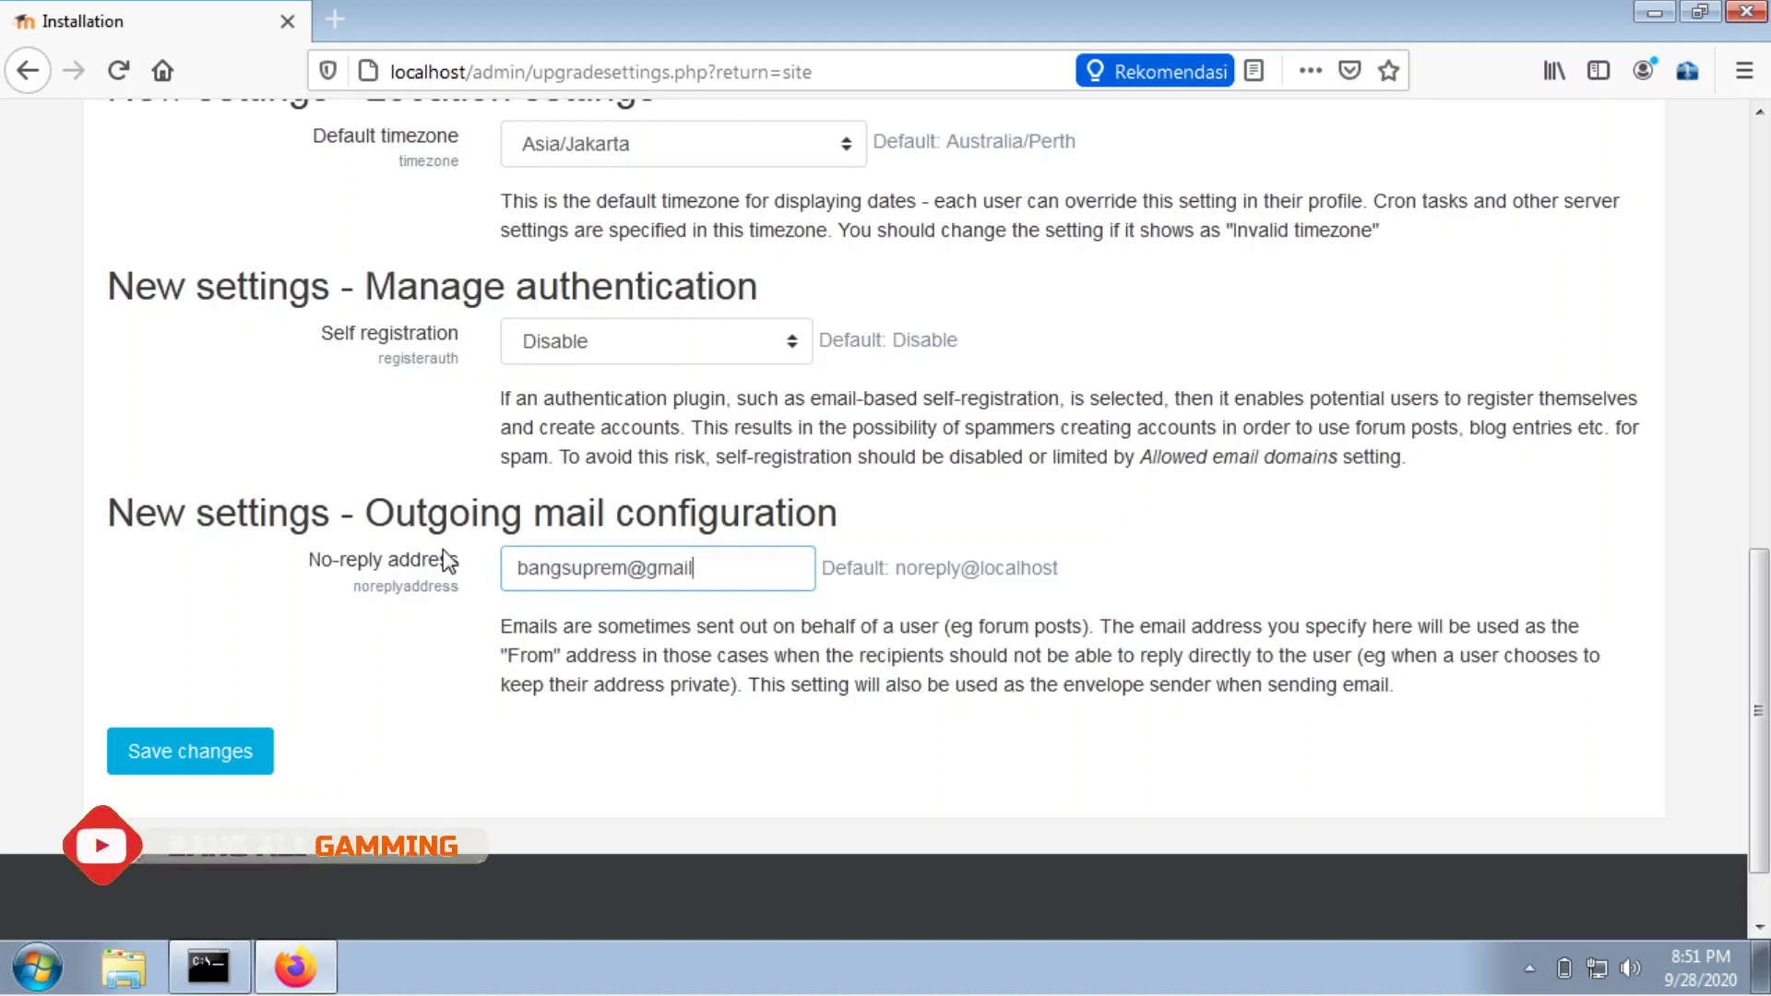
triple_click(628, 569)
drag(727, 655, 737, 654)
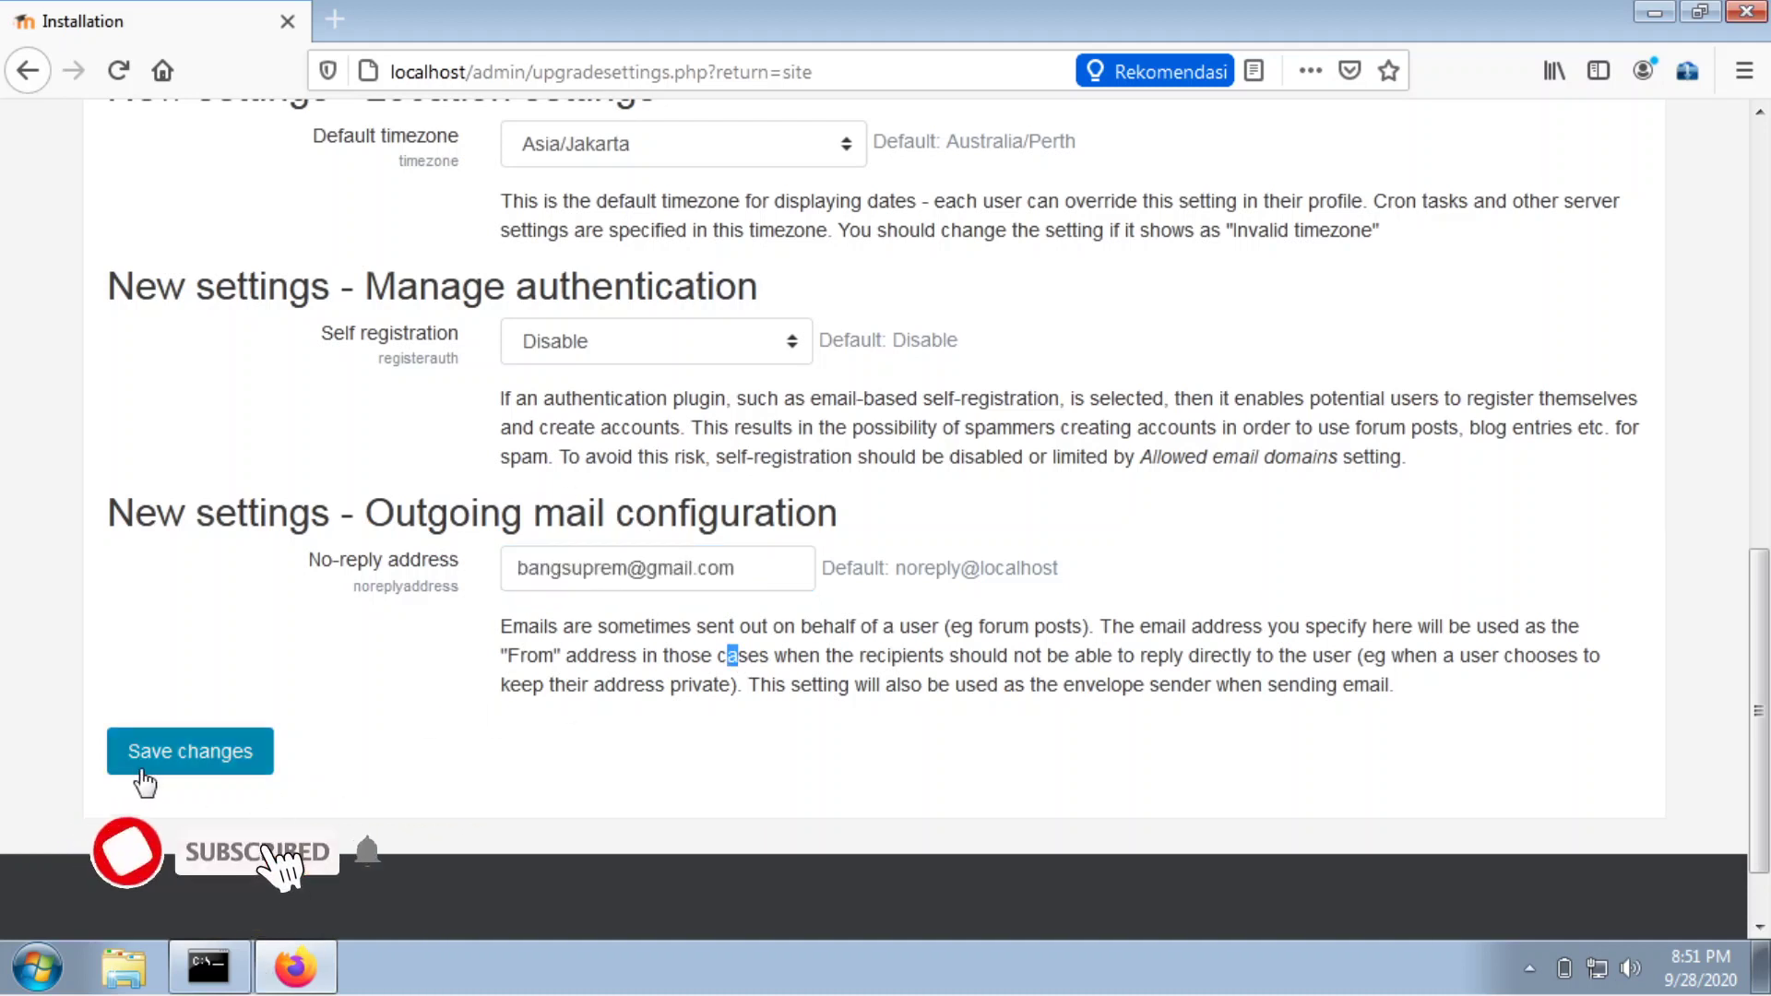
click(277, 728)
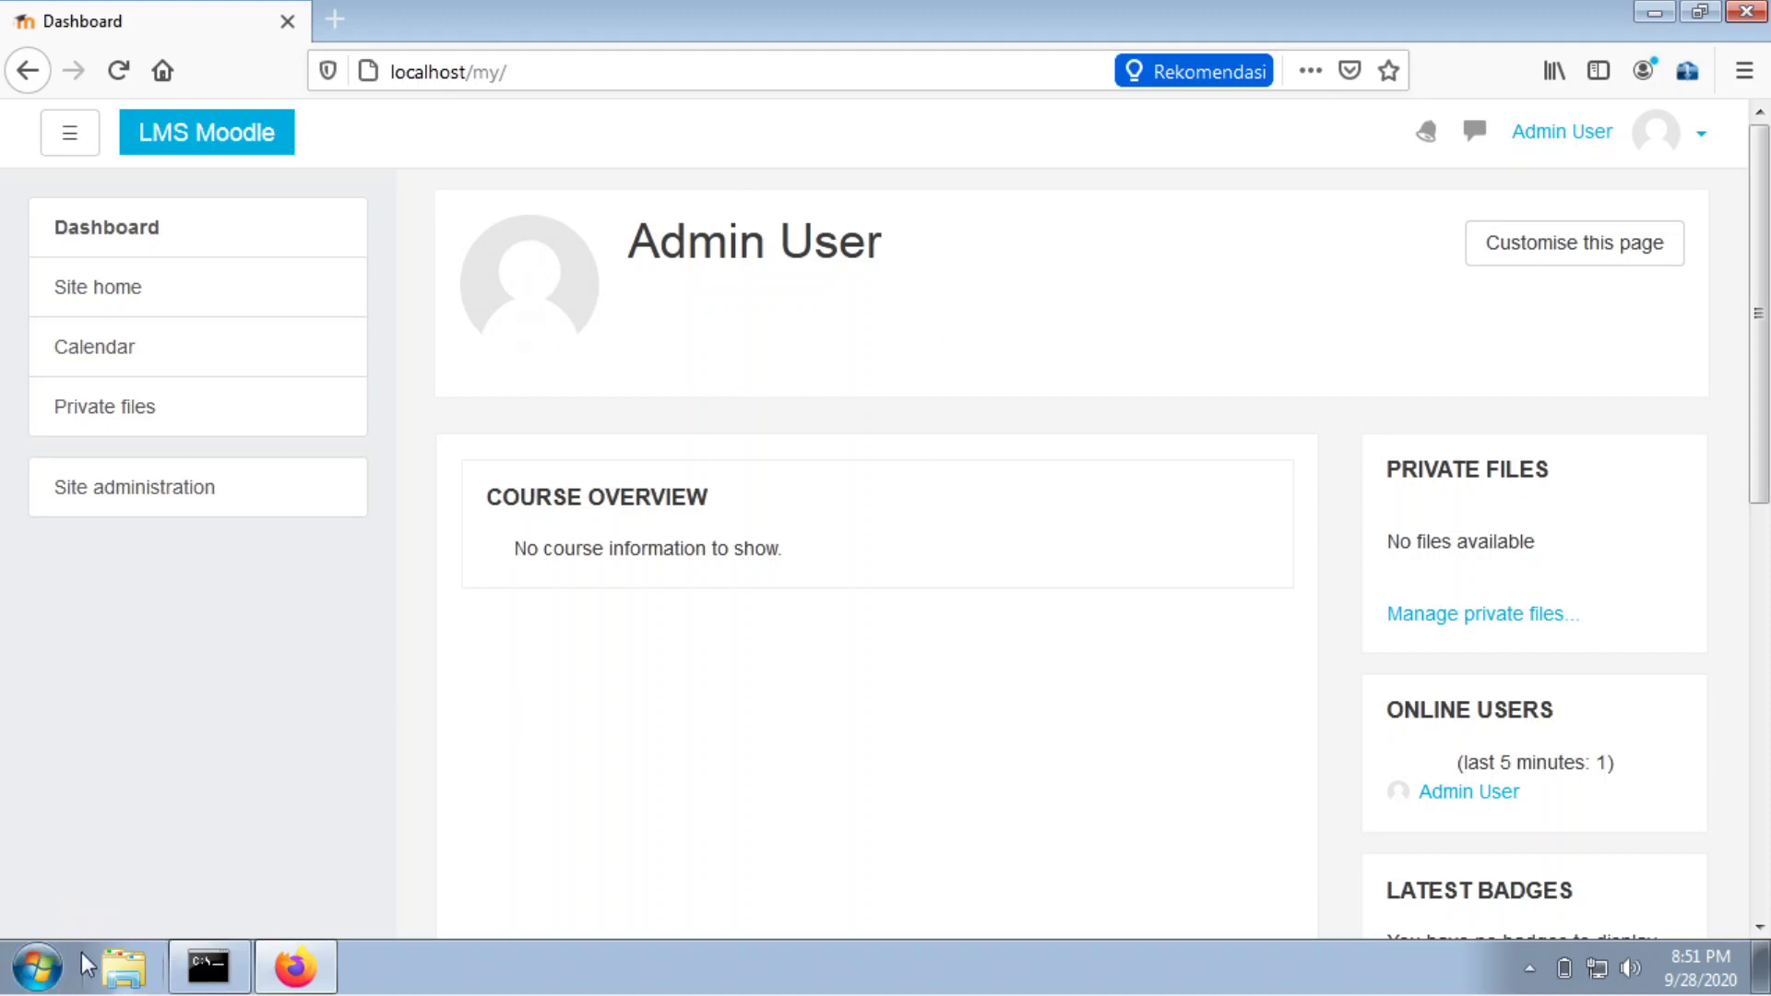
Bring up the network tray icon's menu with Troubleshoot problems and Network and Sharing Center.
click(37, 975)
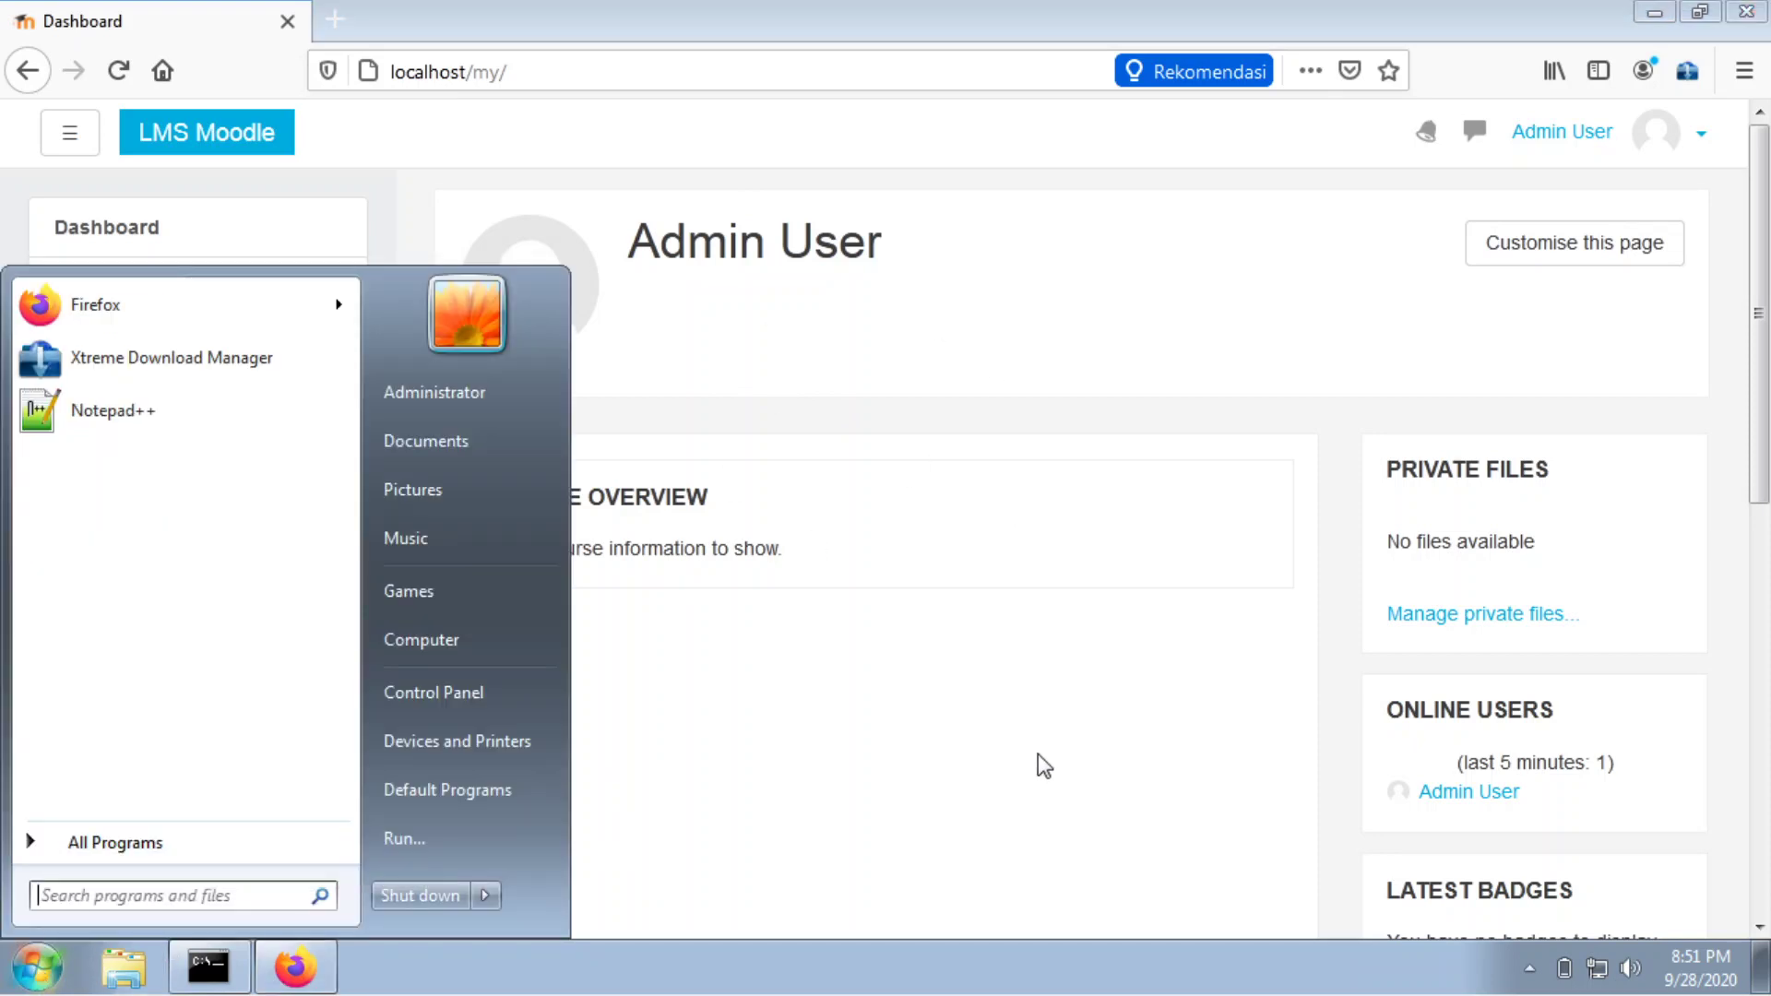
click(1450, 733)
right_click(1597, 968)
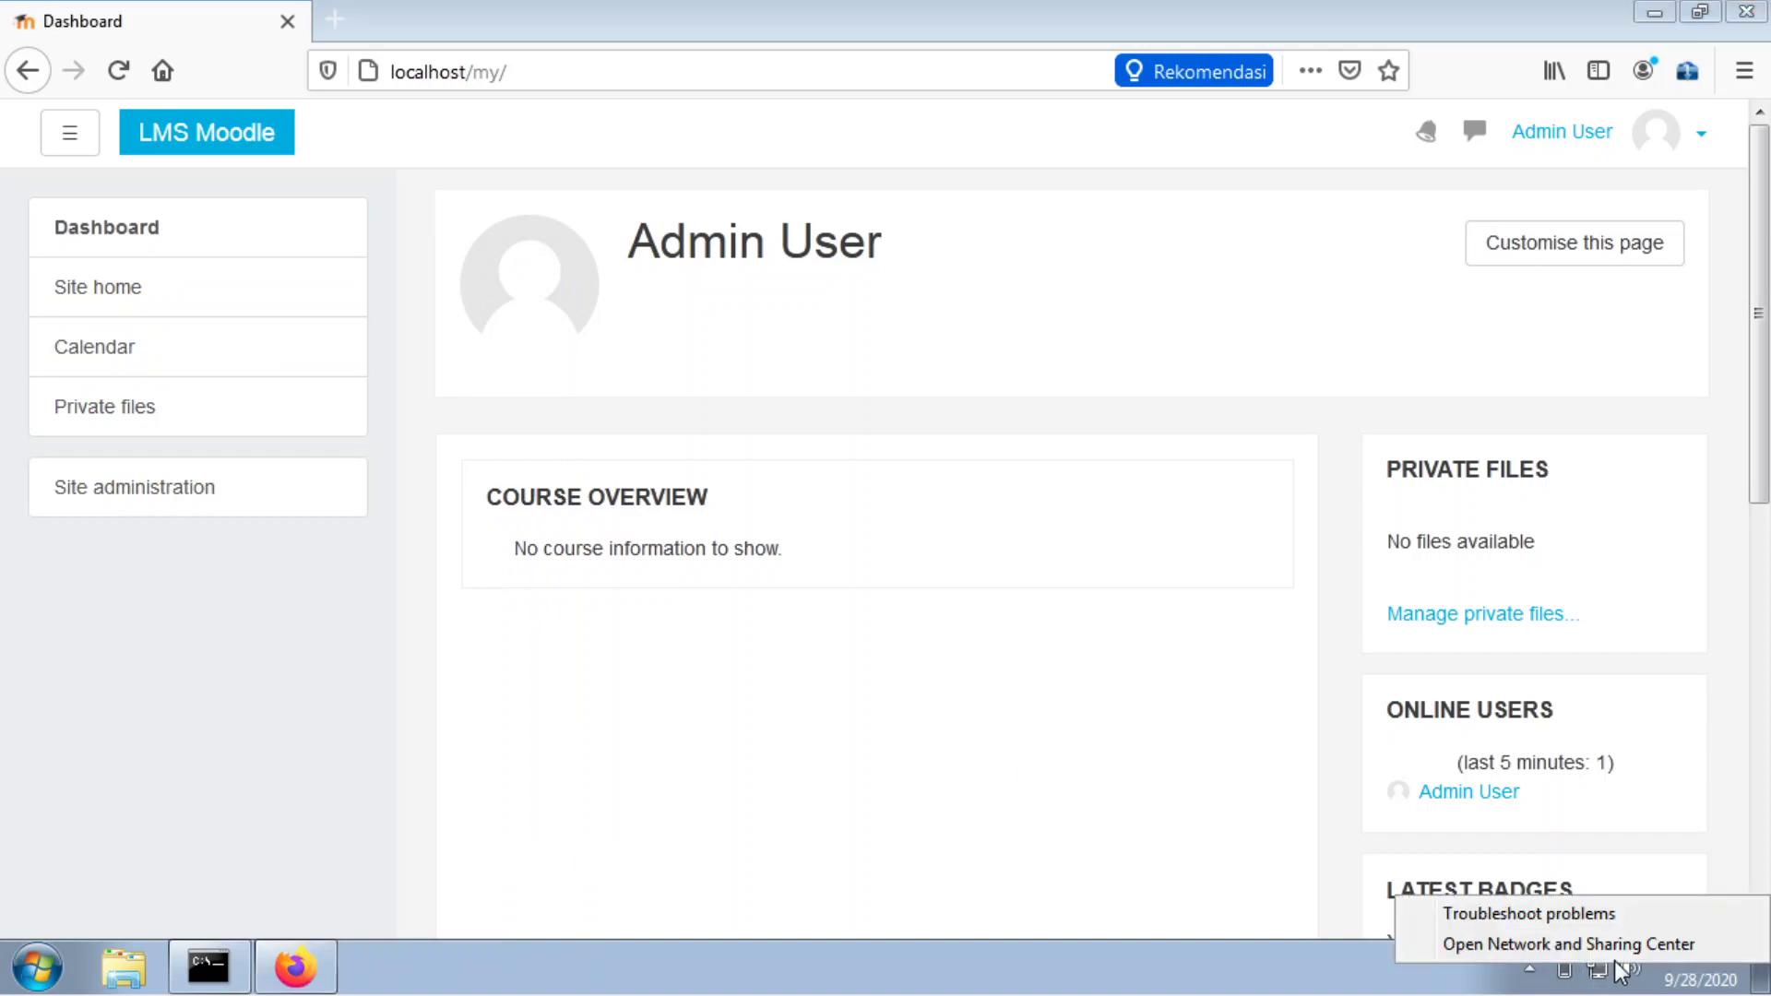
Read IPv4 address 10.0.2.15 in the Local Area Connection details, then close both dialogs.
click(1510, 946)
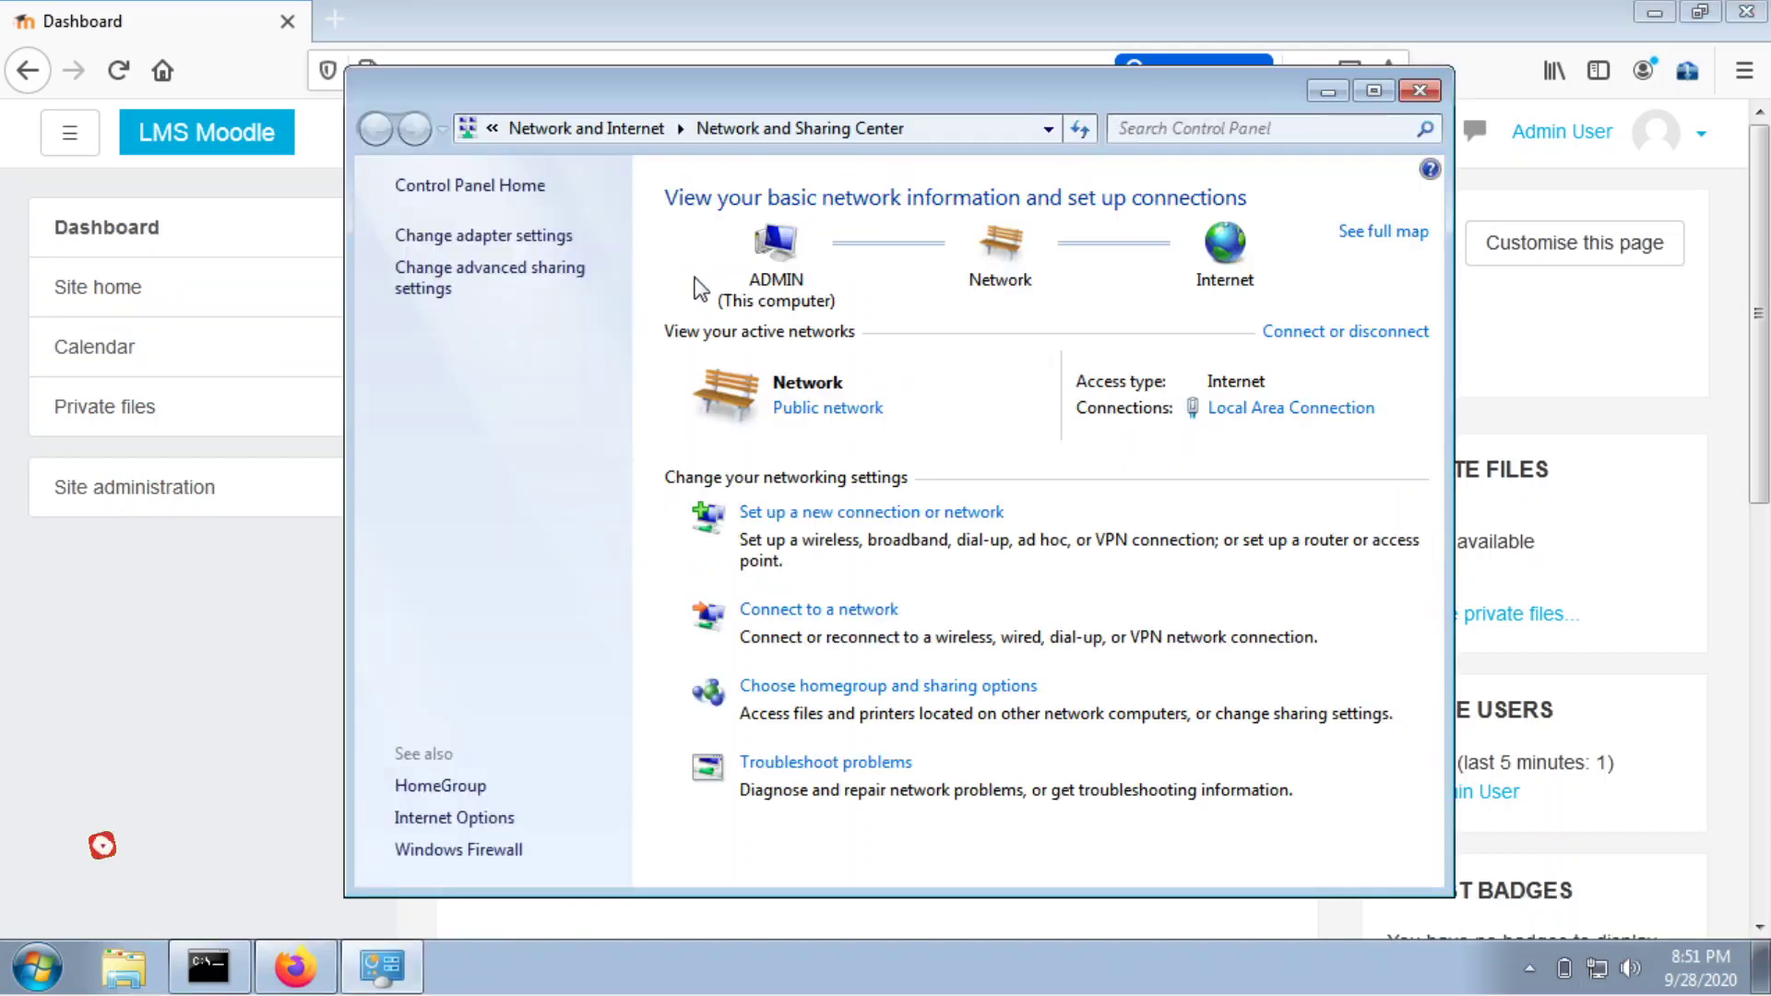
click(1238, 411)
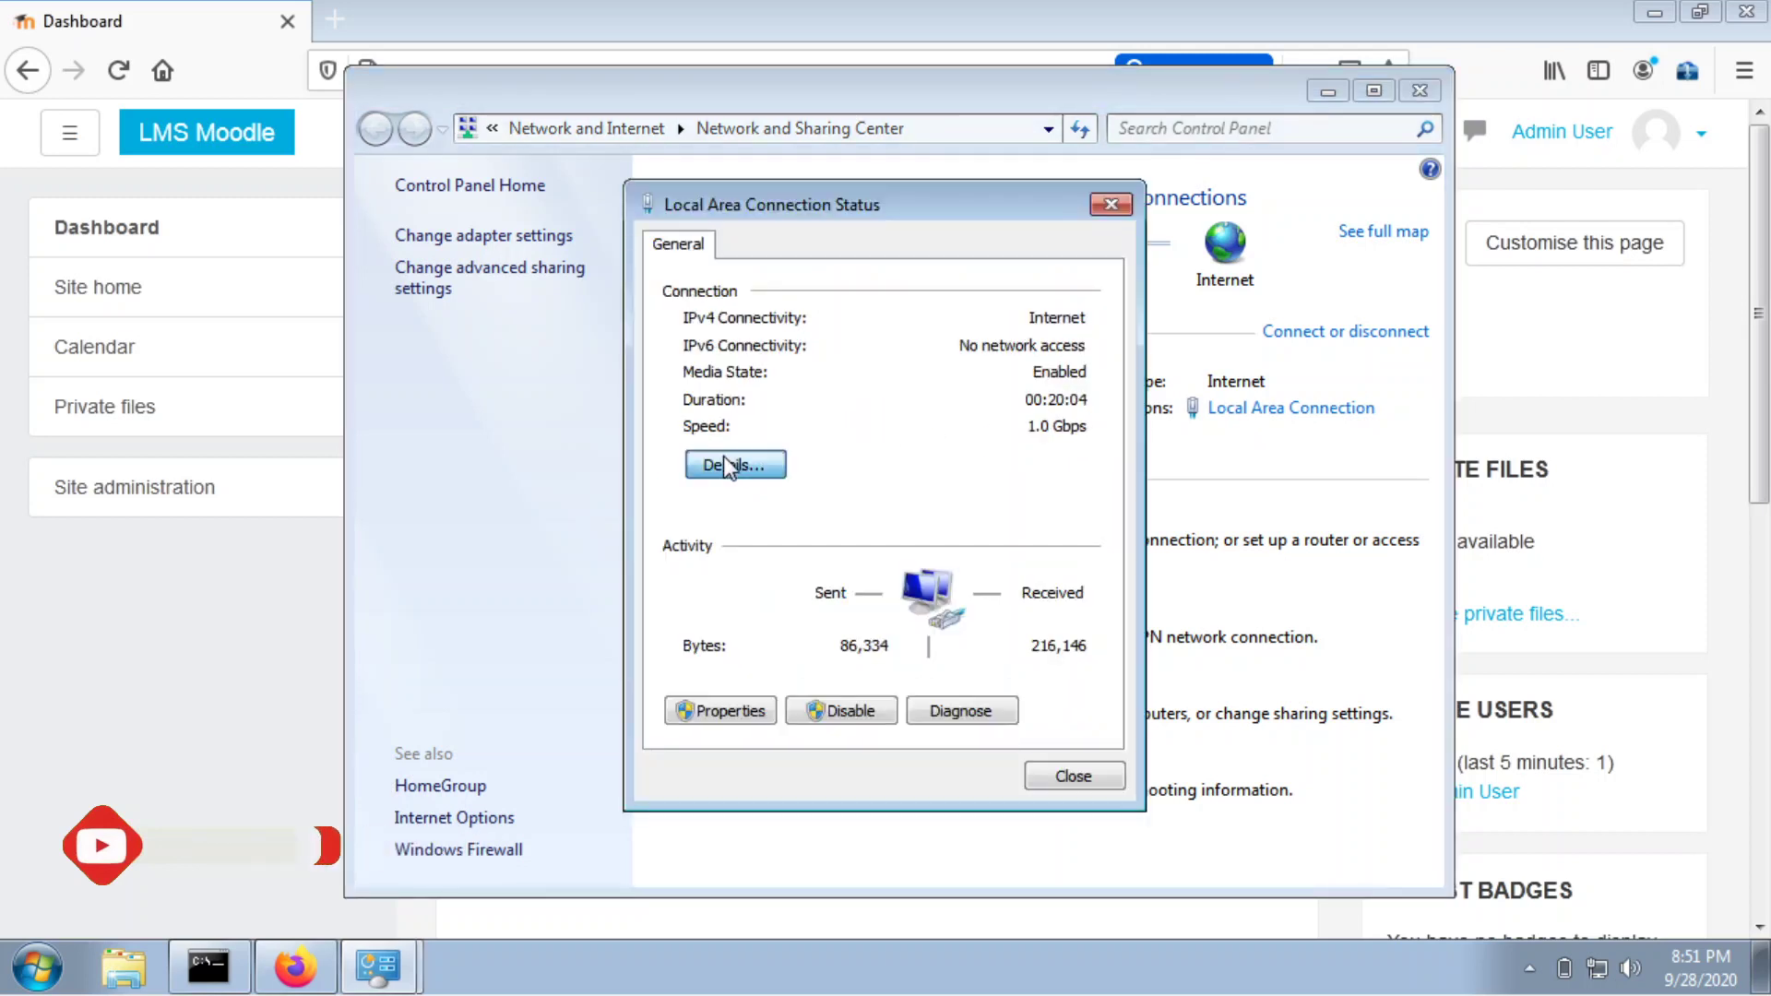
click(725, 461)
click(946, 441)
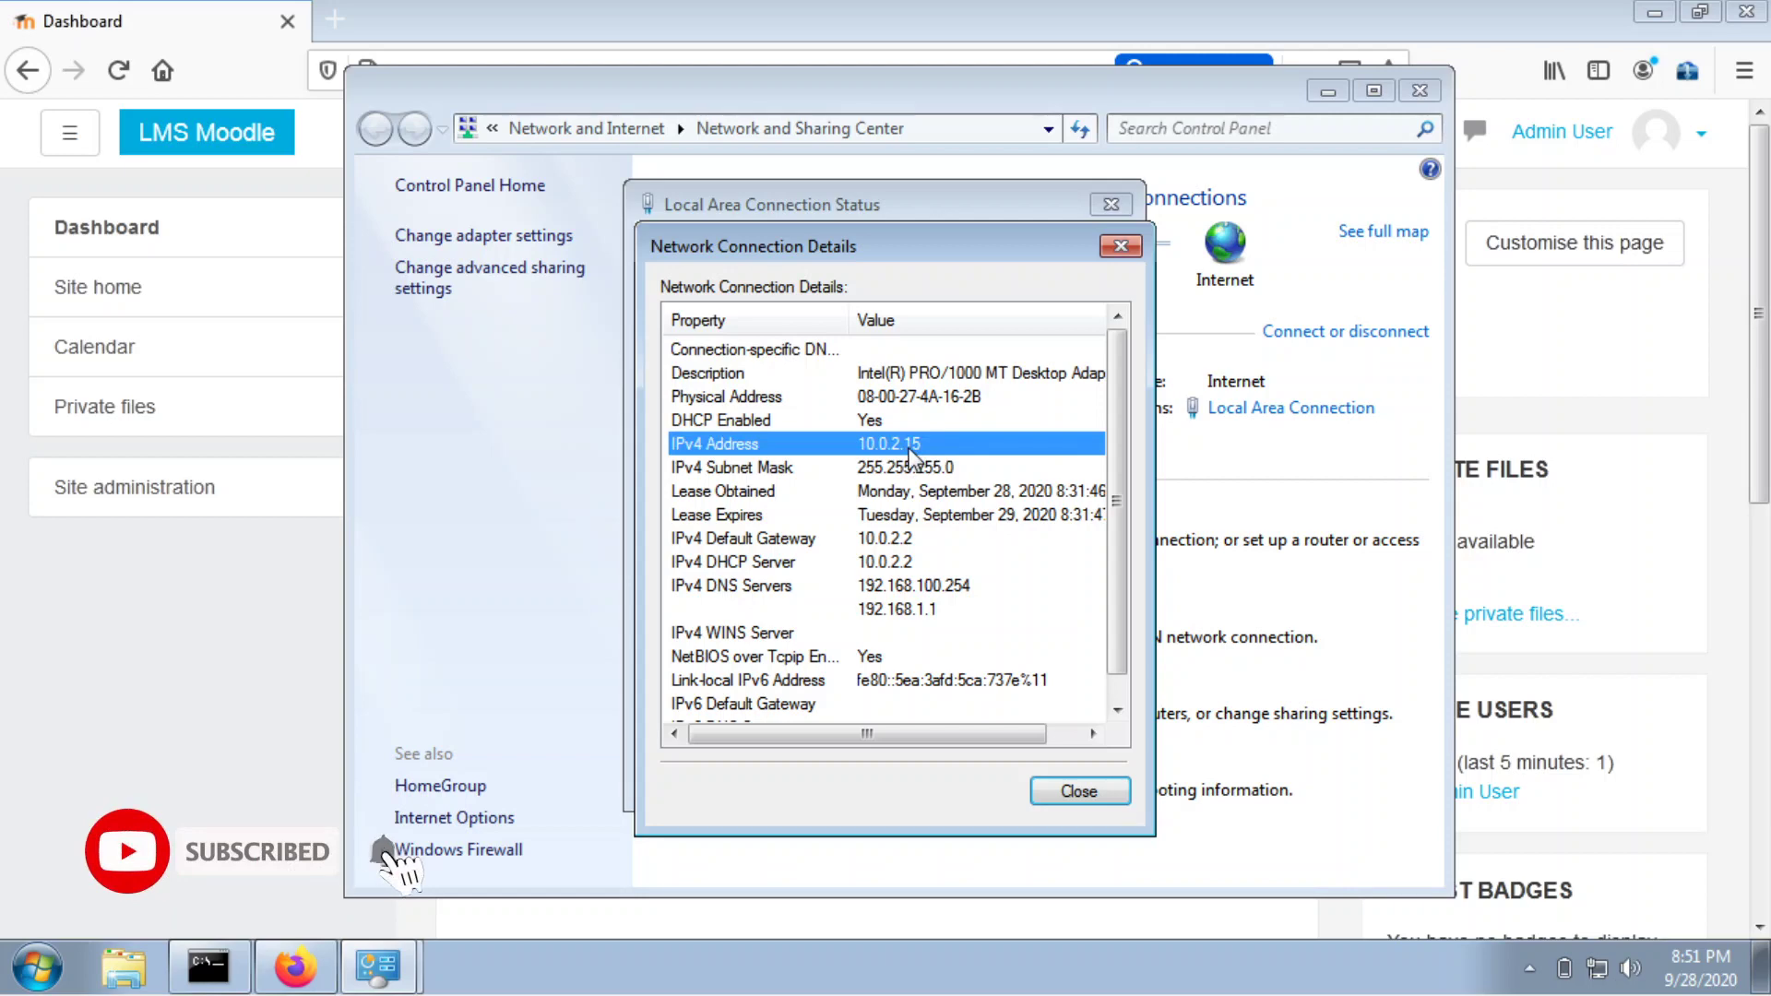
click(1121, 246)
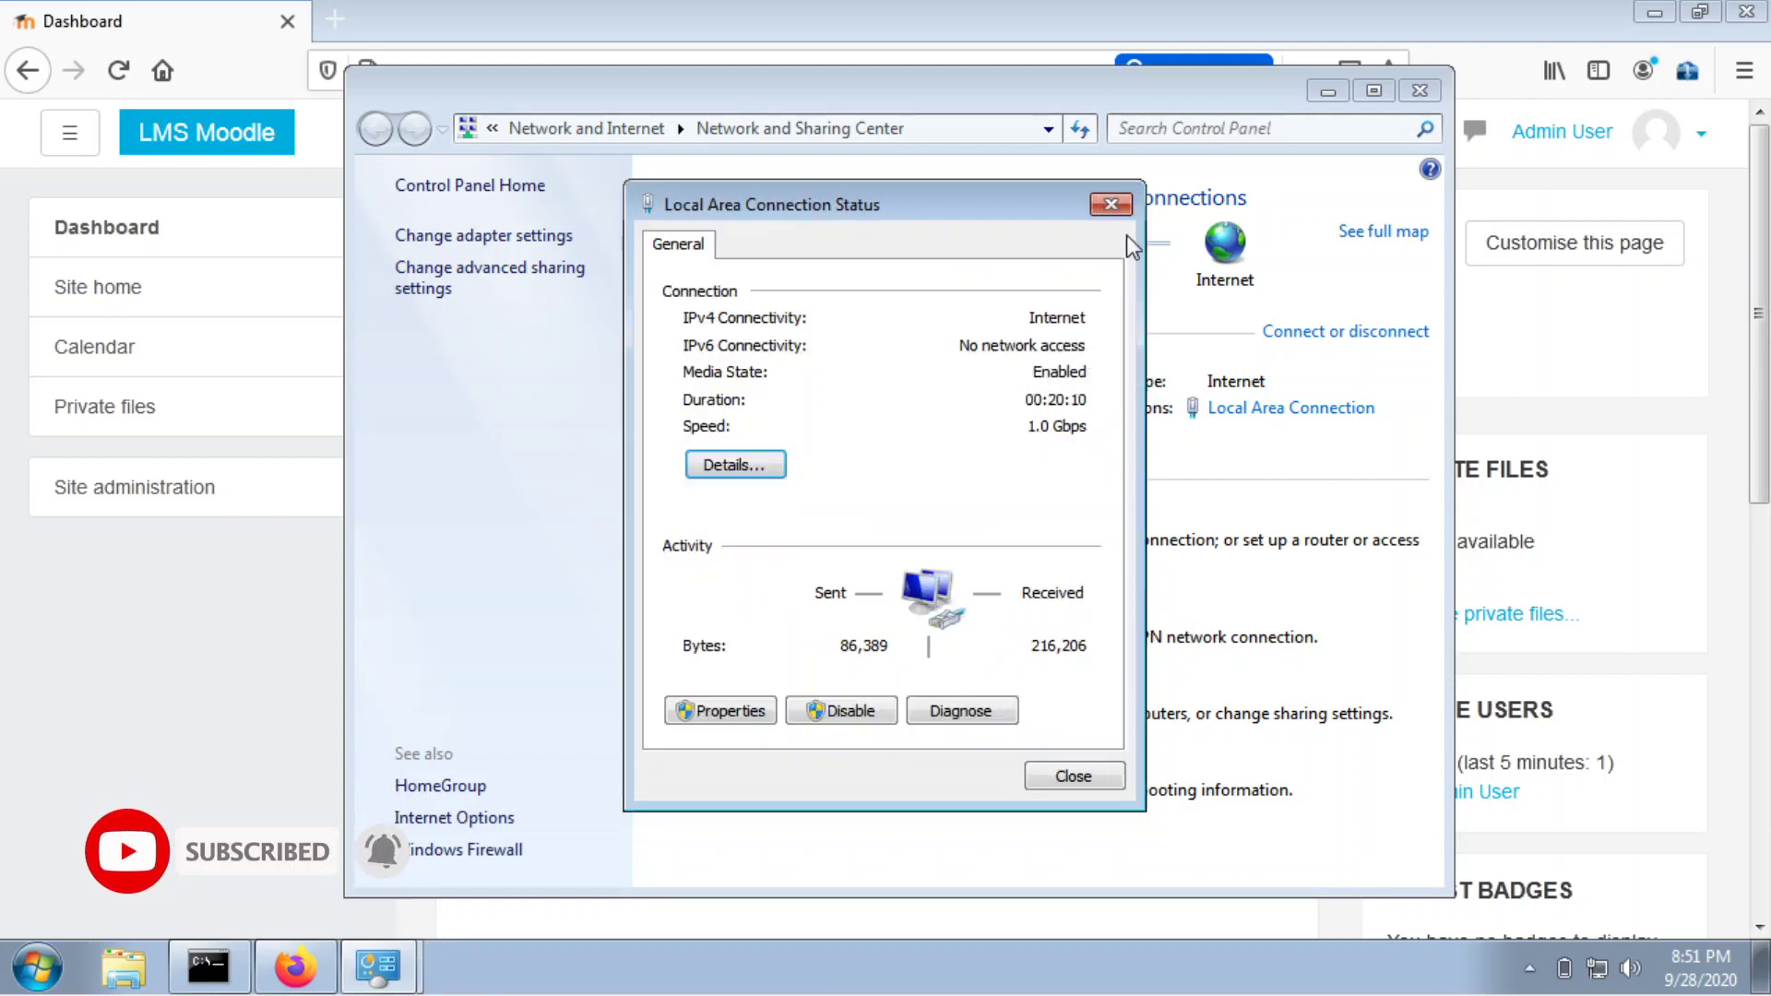
click(1111, 204)
click(893, 48)
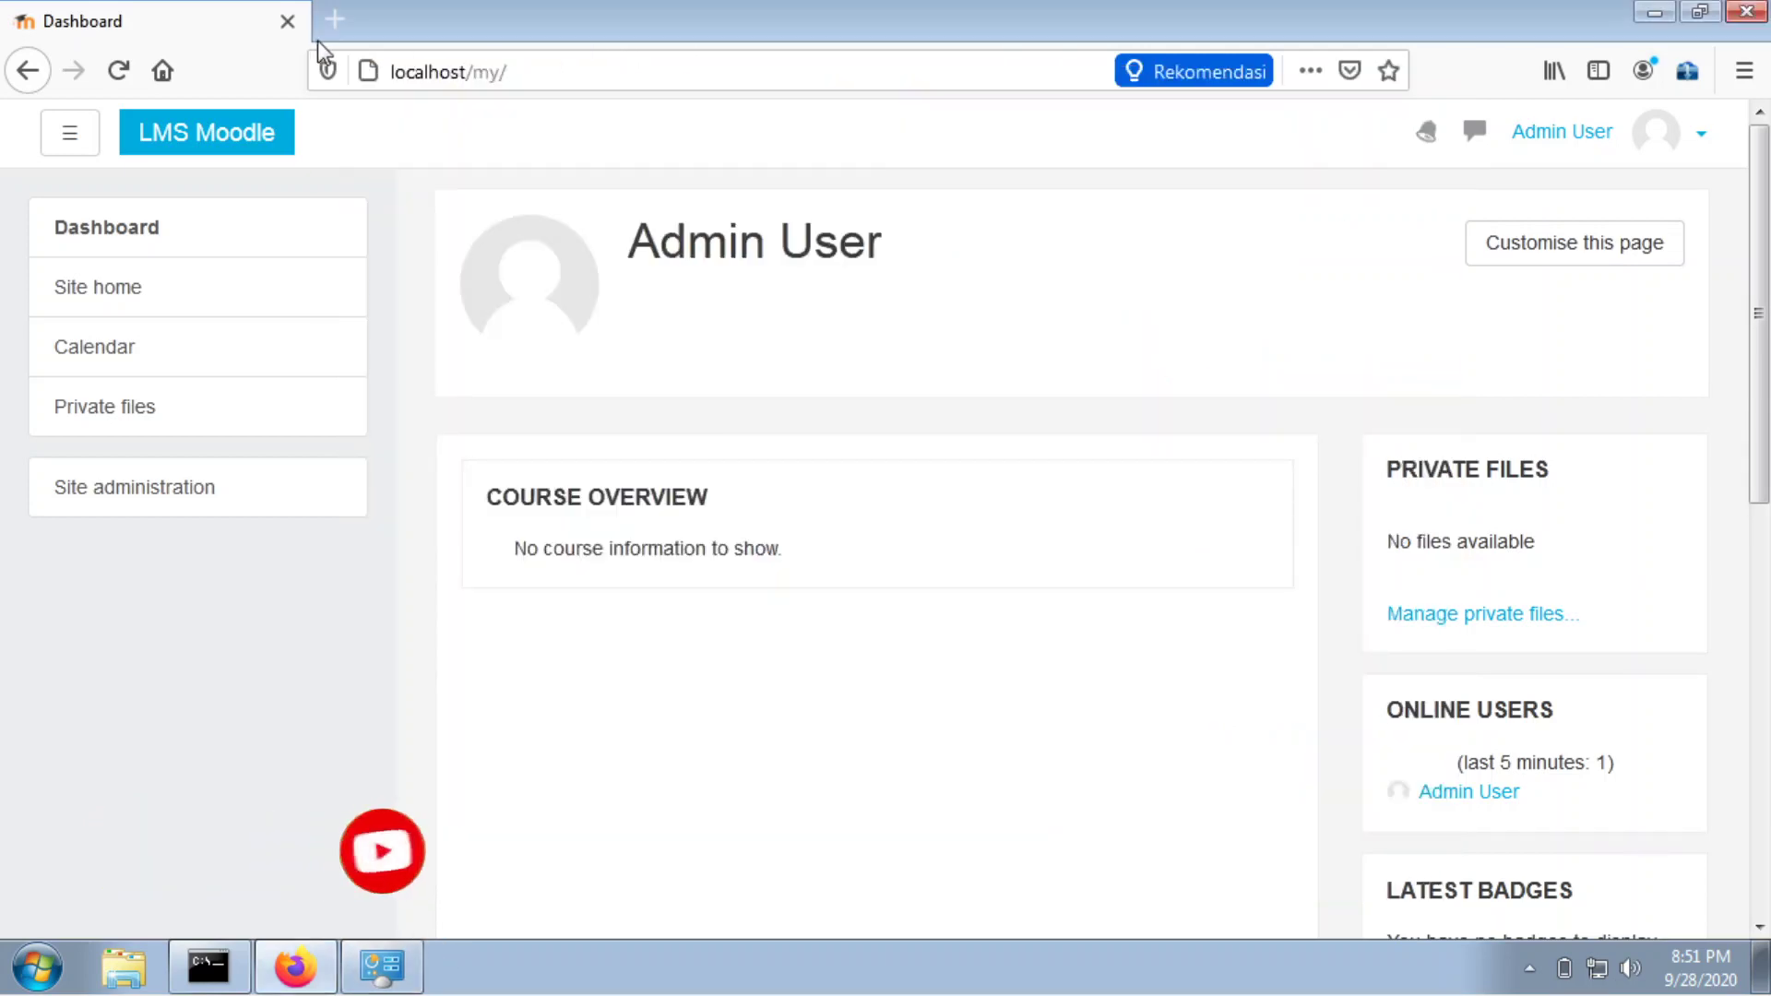
Load 10.0.2.15 in a new Firefox tab, which ends up at localhost/my/.
click(332, 19)
text(10)
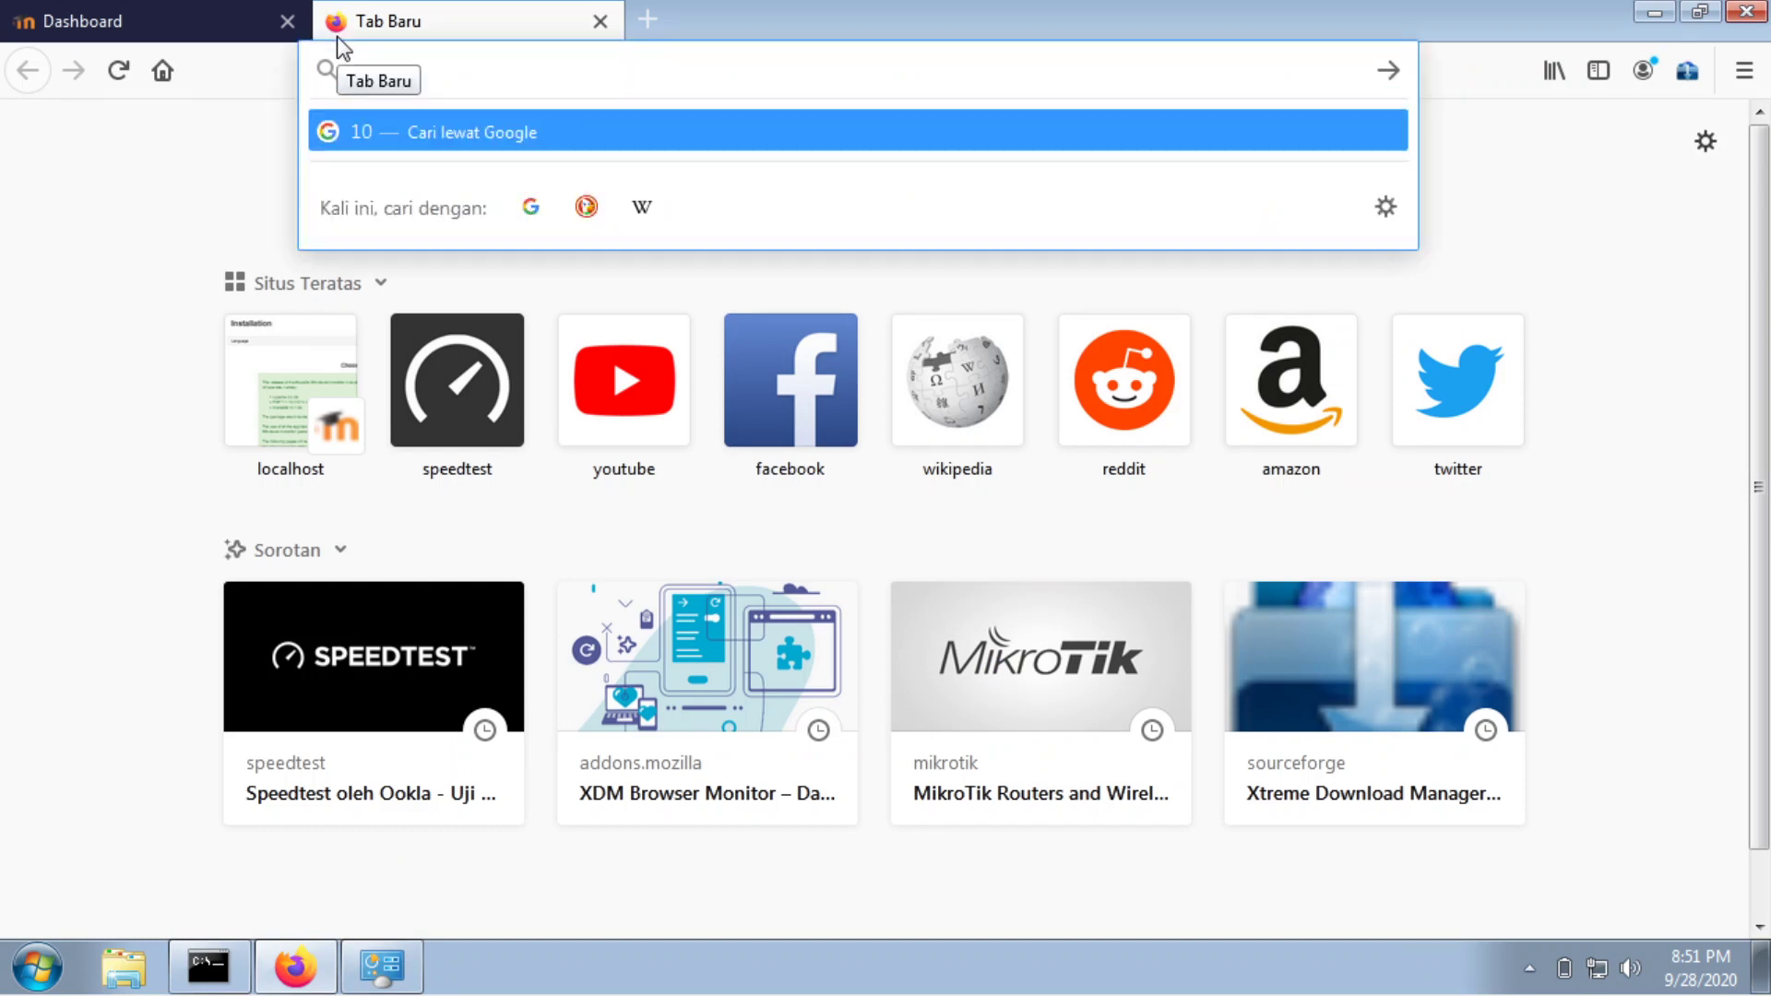
text(.0.2.)
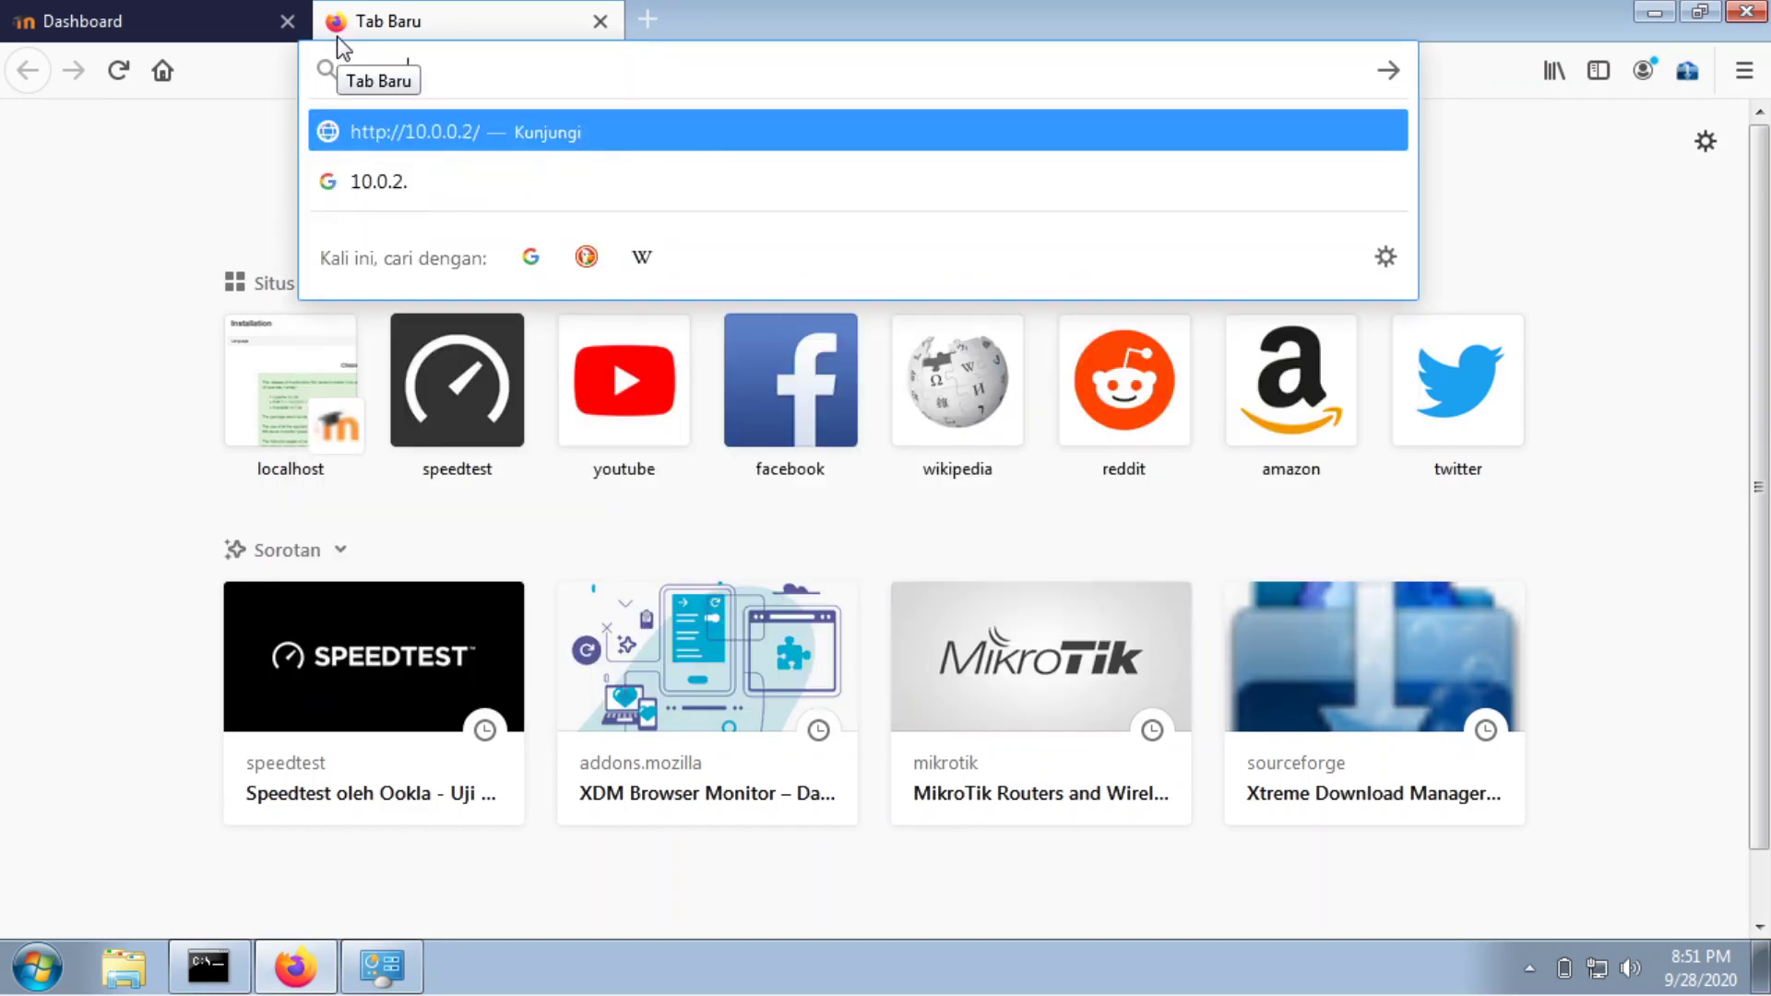
text(15)
key(Return)
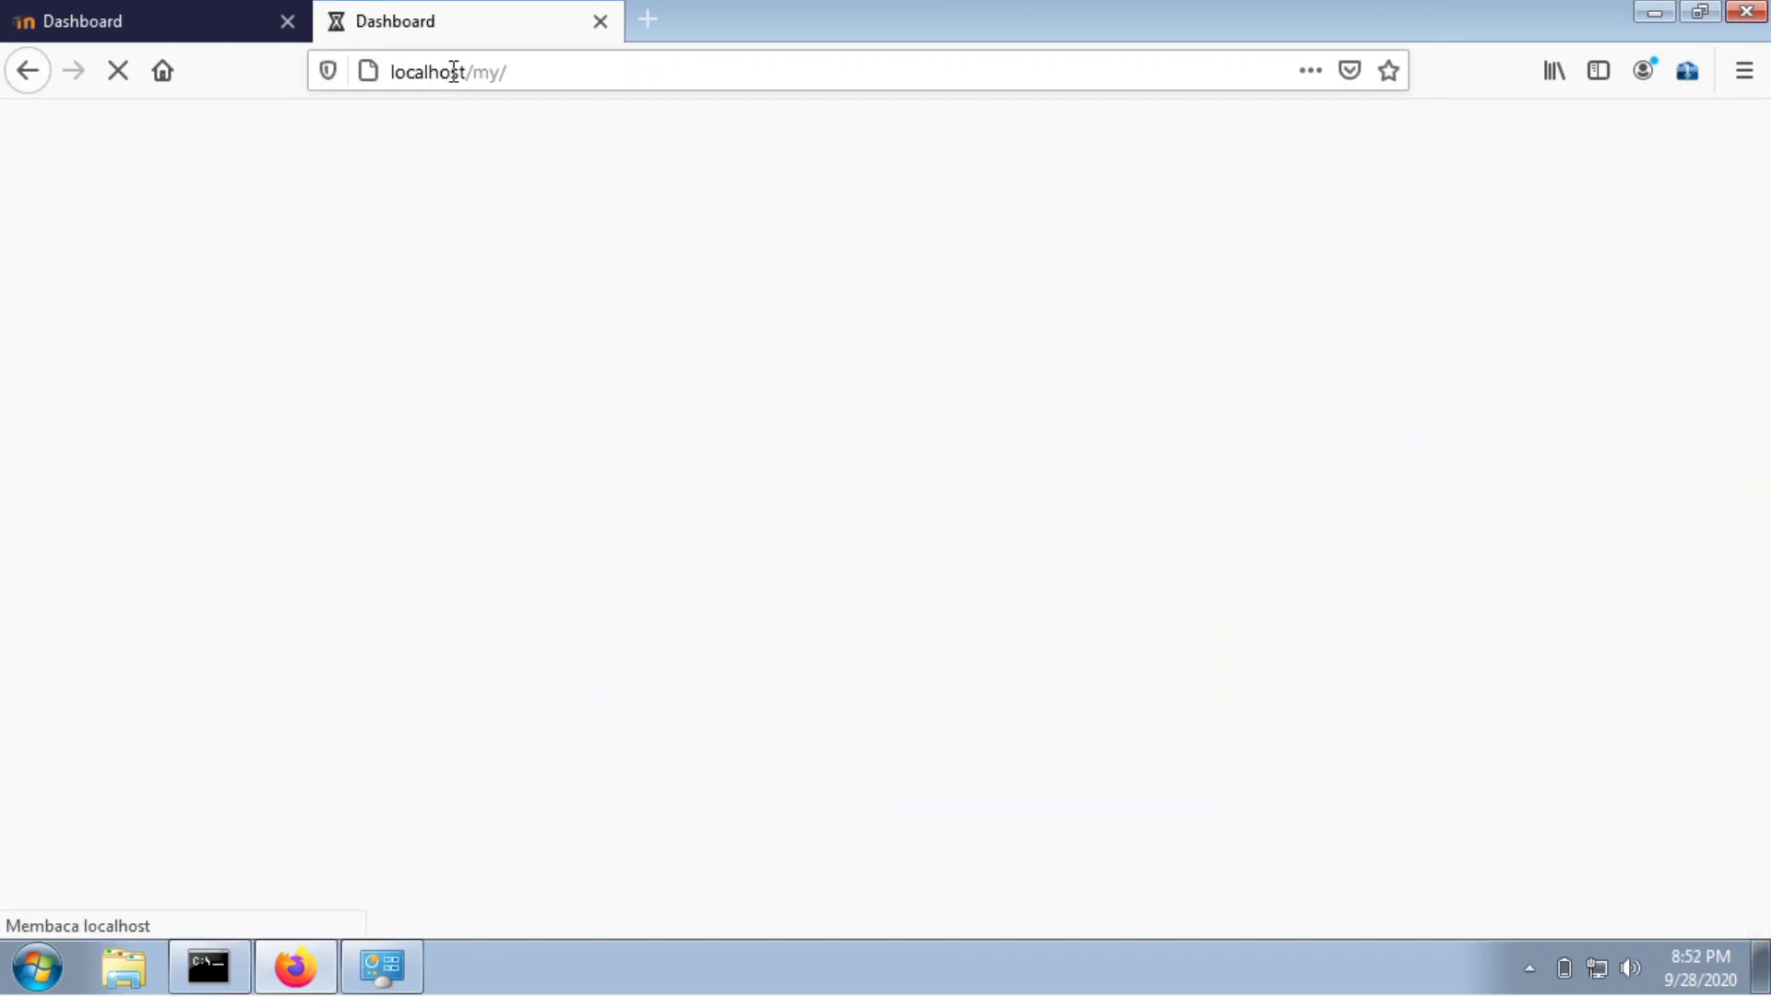
mouse_move(470, 77)
mouse_down()
mouse_move(383, 74)
mouse_move(459, 72)
mouse_up()
click(395, 72)
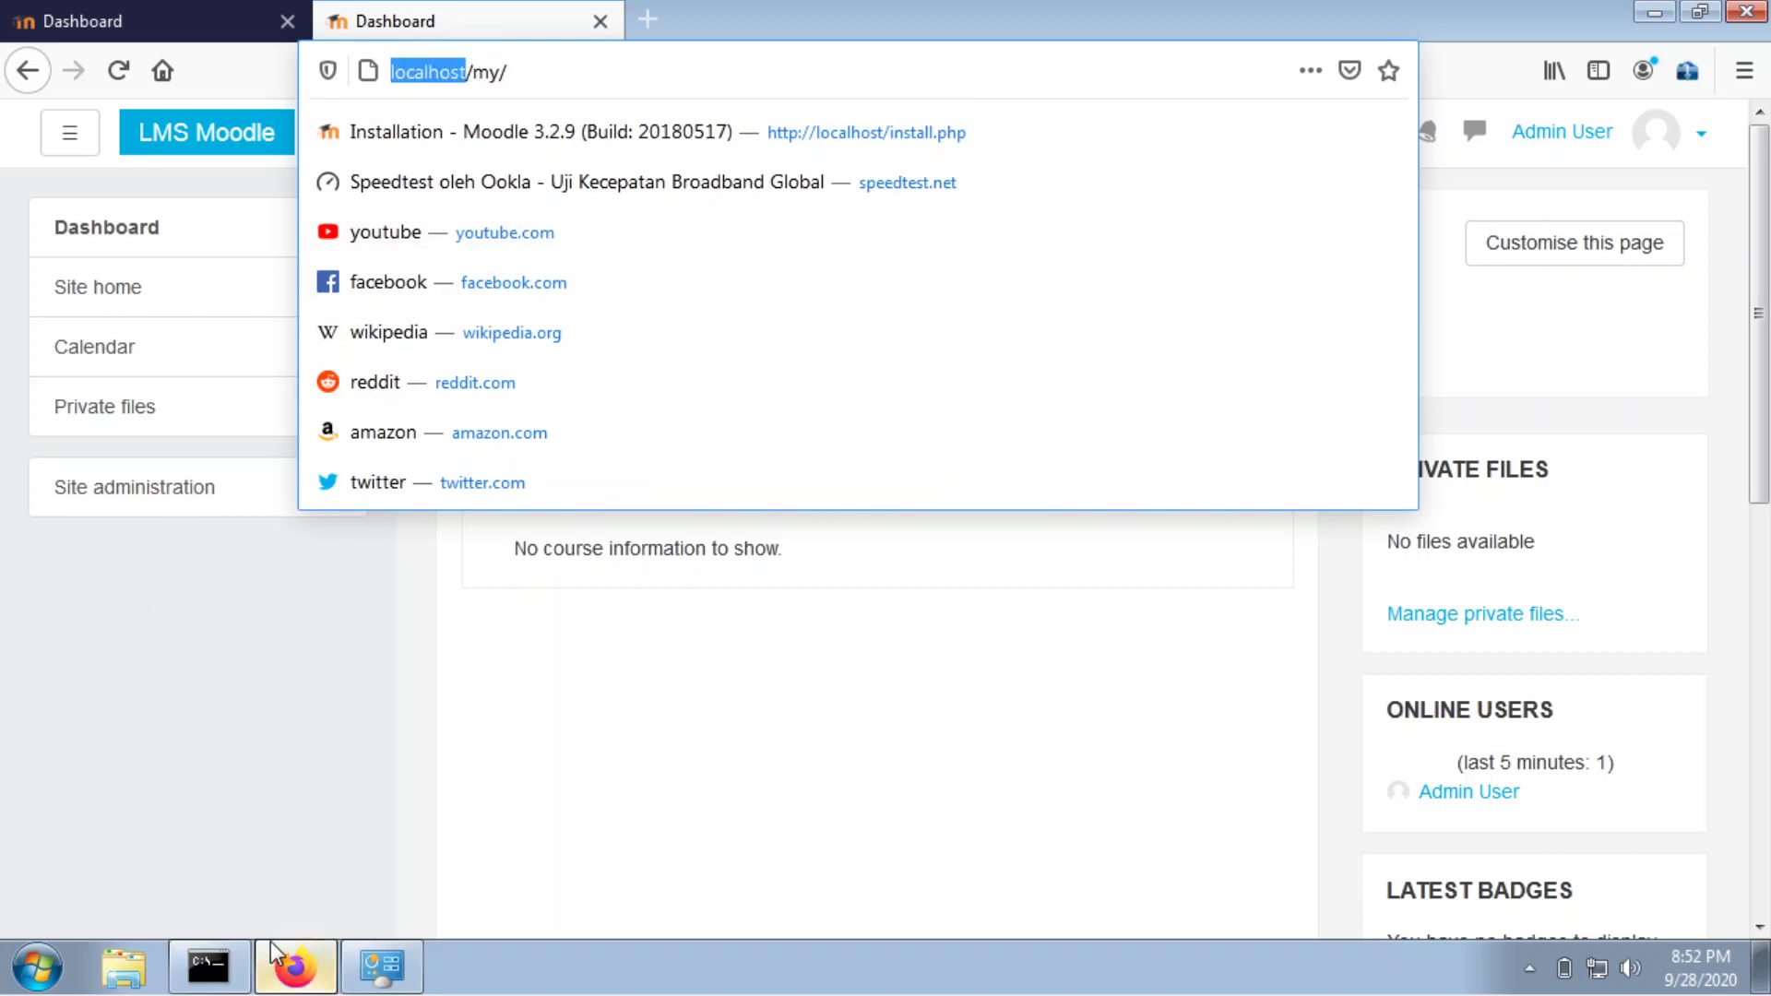
click(577, 606)
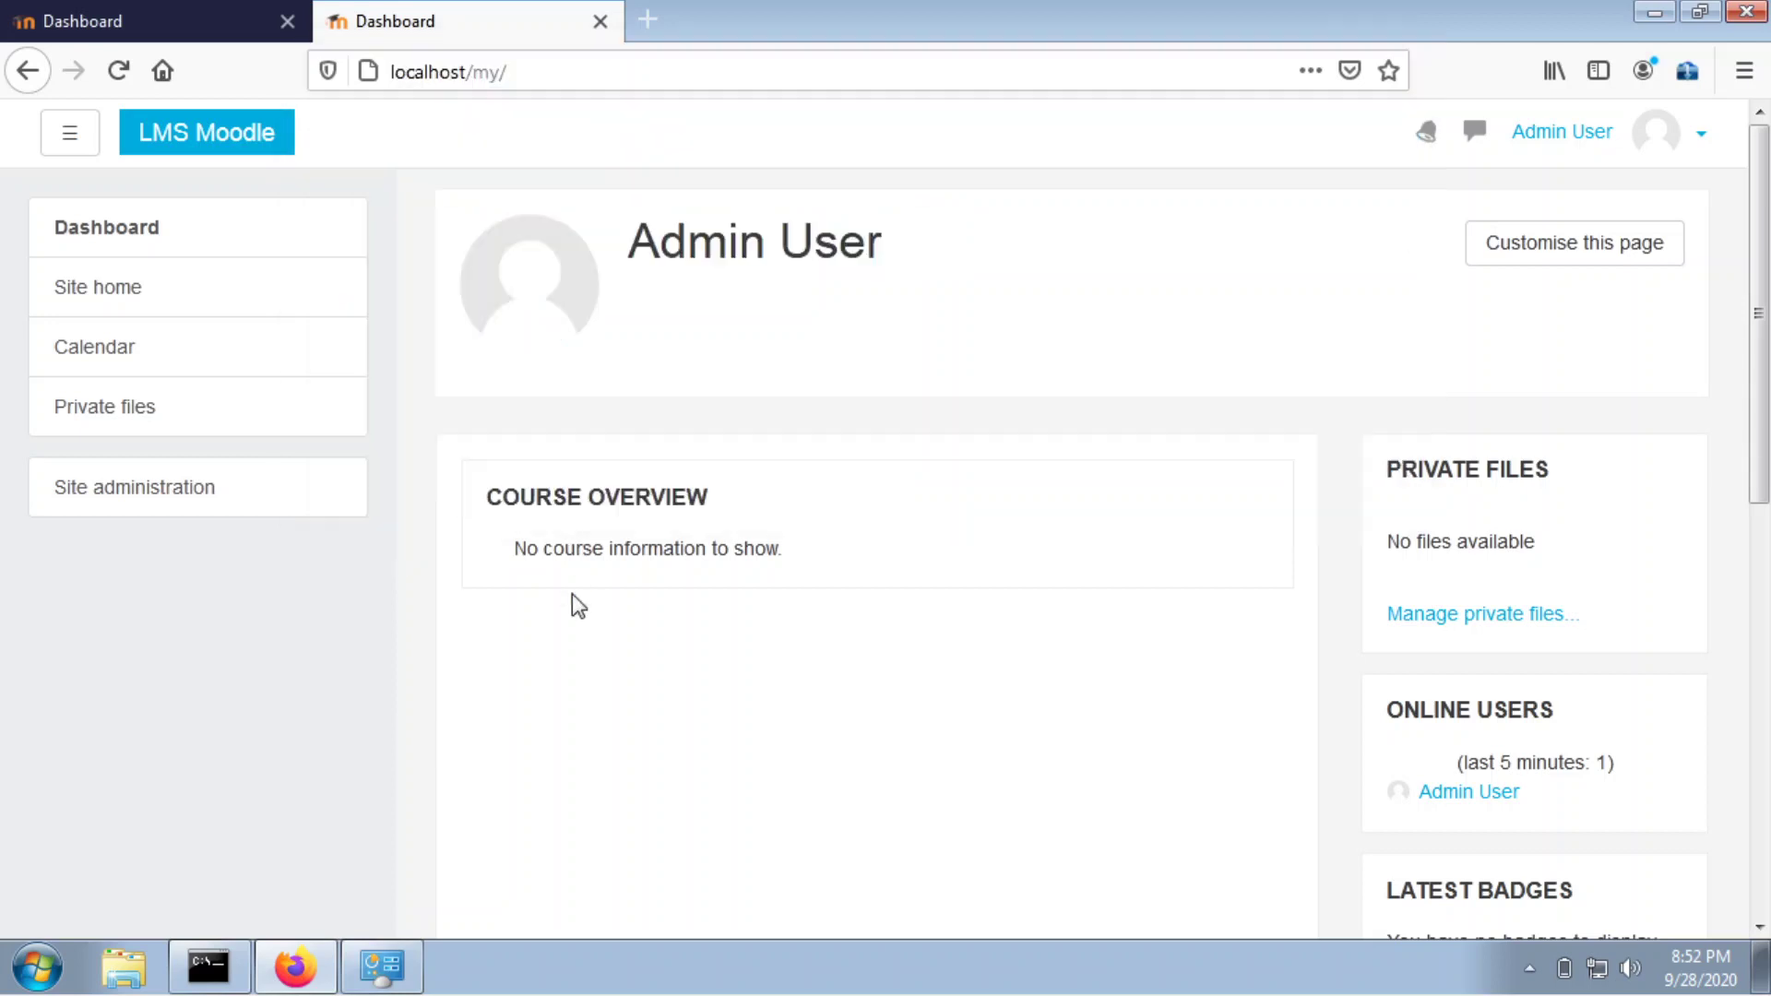
Browse Explorer to C:\moodle\server\moodle and bring up config.php's context menu.
click(127, 971)
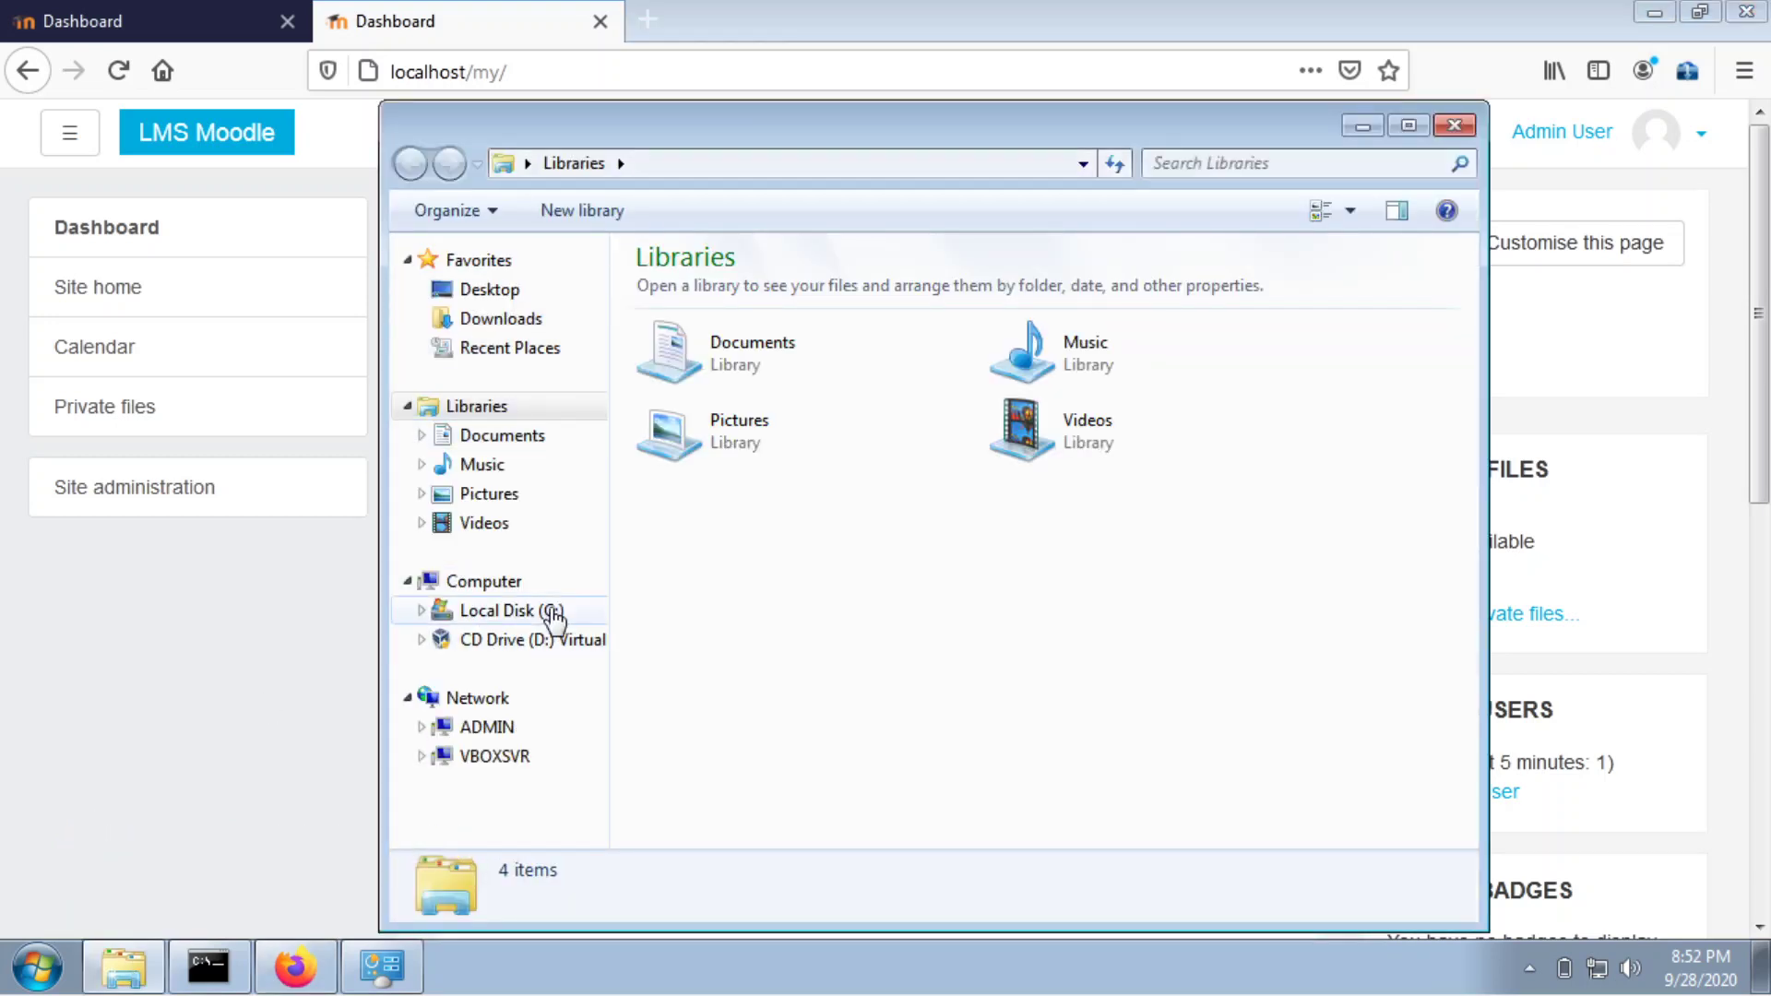
click(551, 615)
double_click(953, 140)
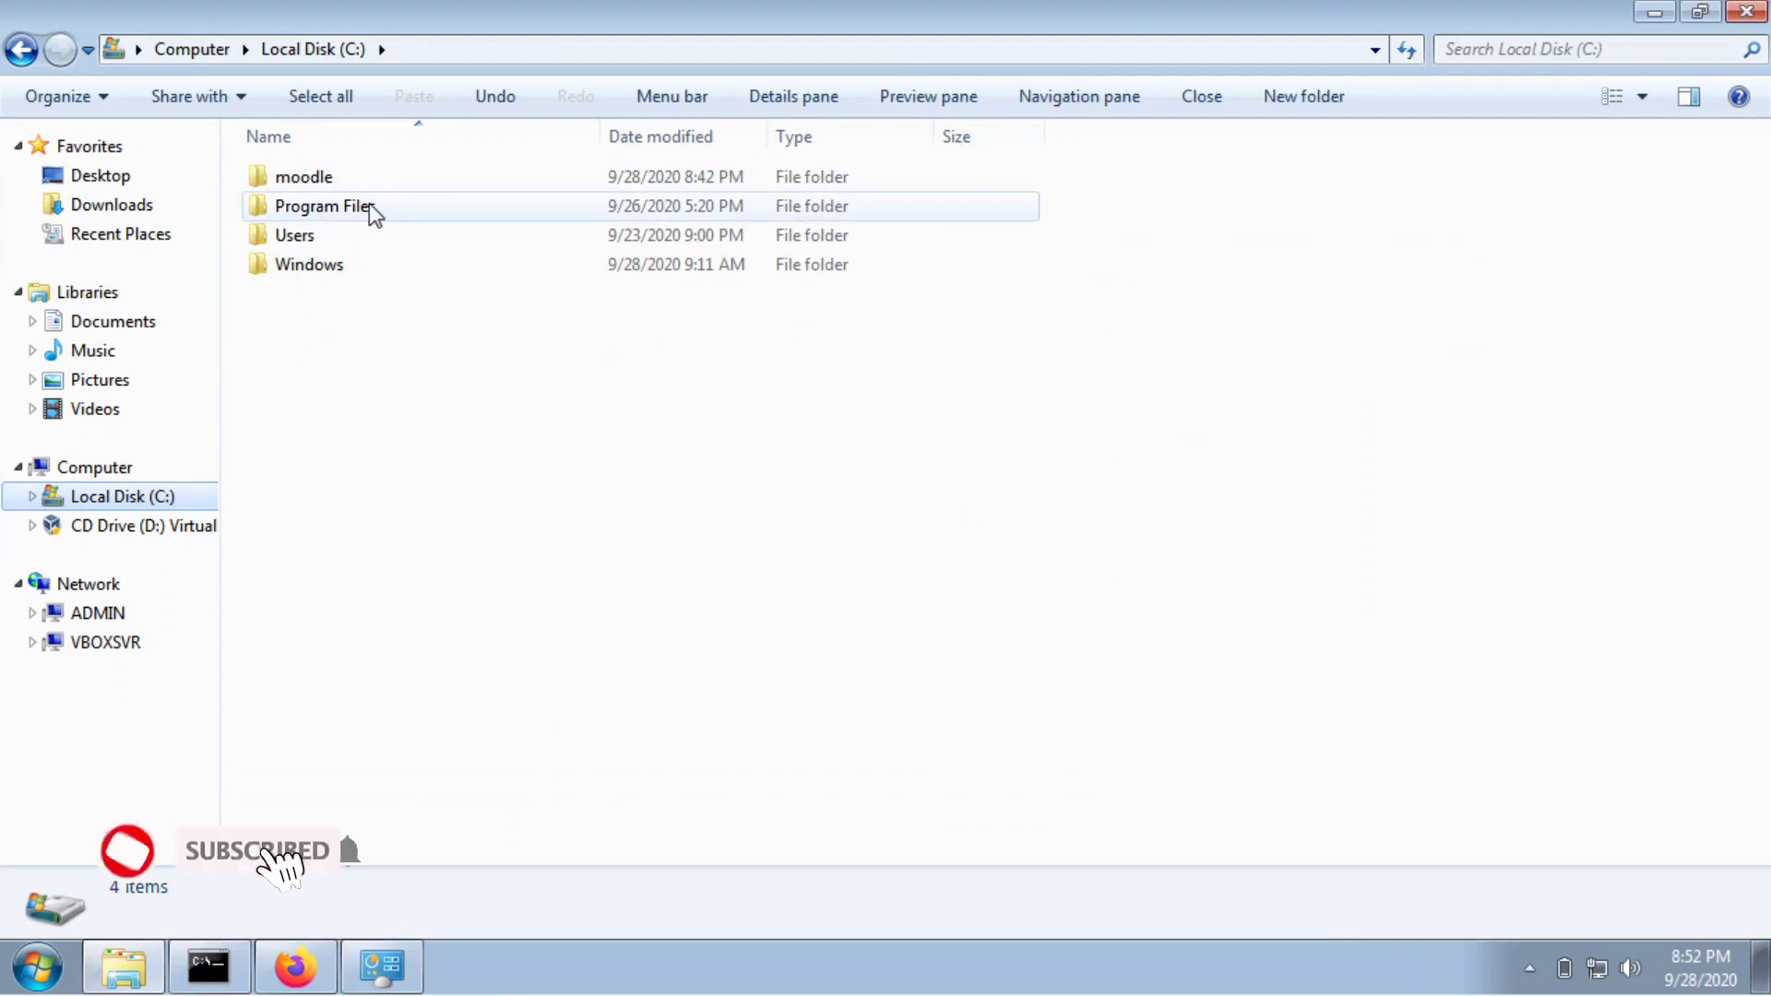
double_click(363, 180)
double_click(352, 181)
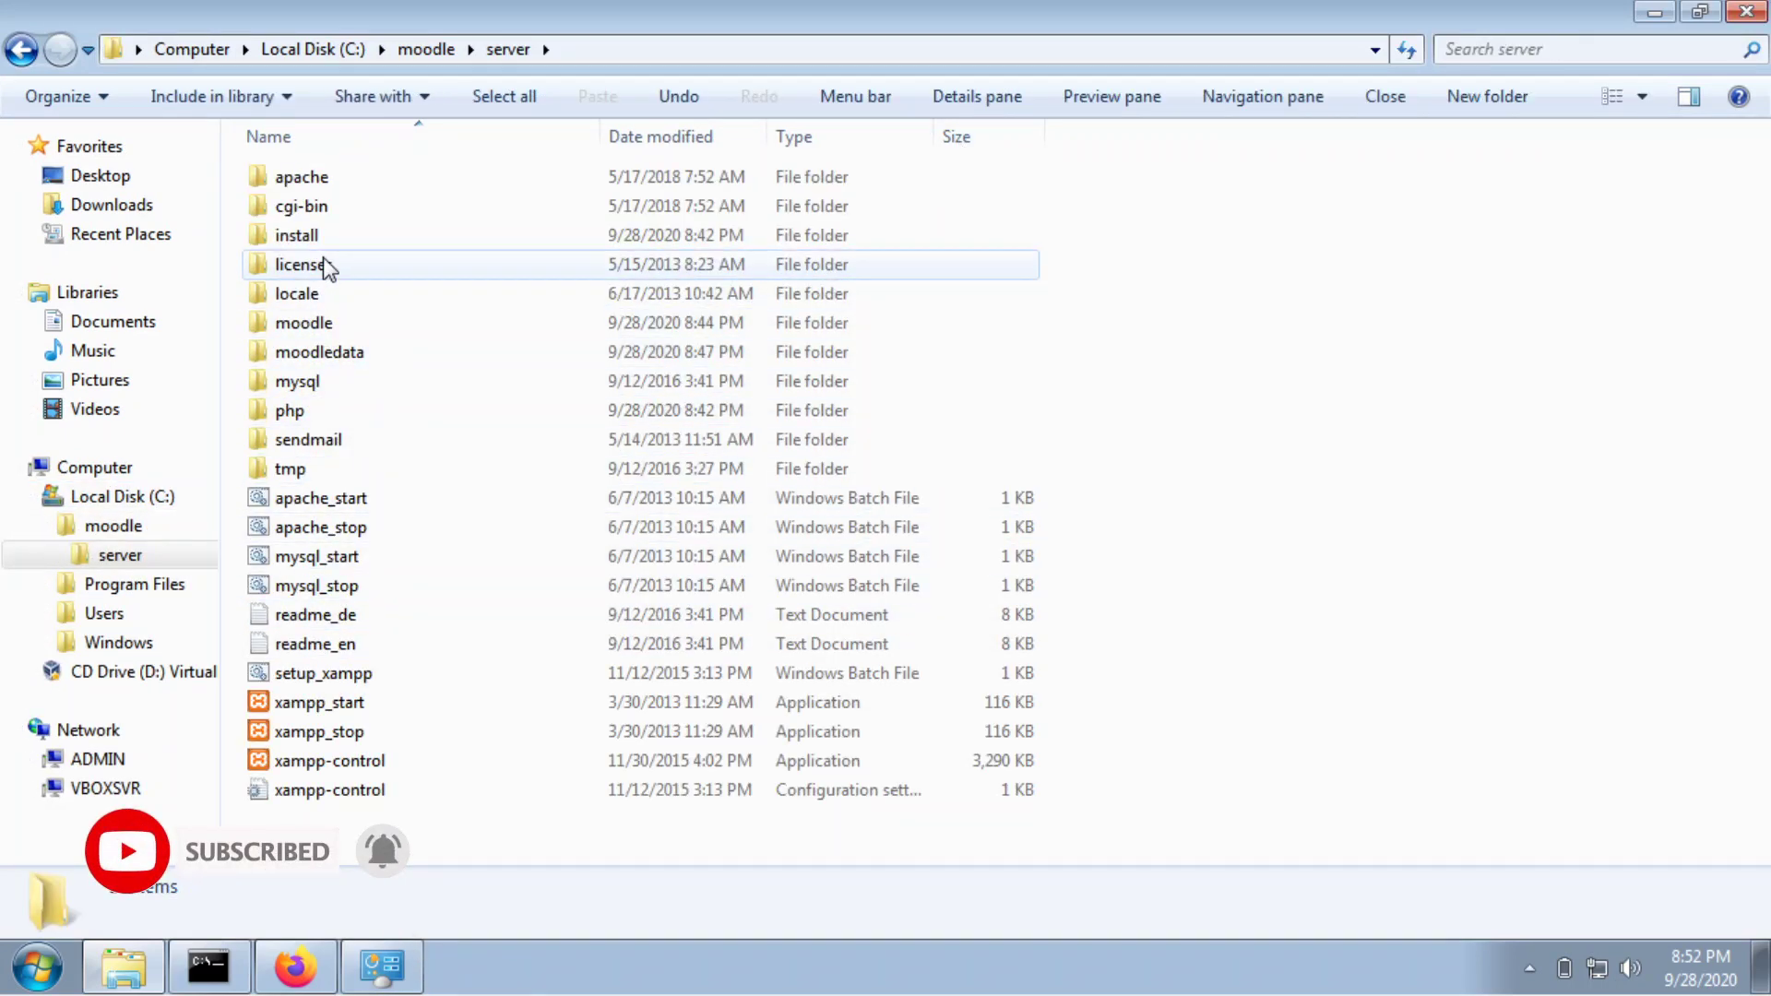
double_click(323, 321)
scroll(397, 645, down, 18)
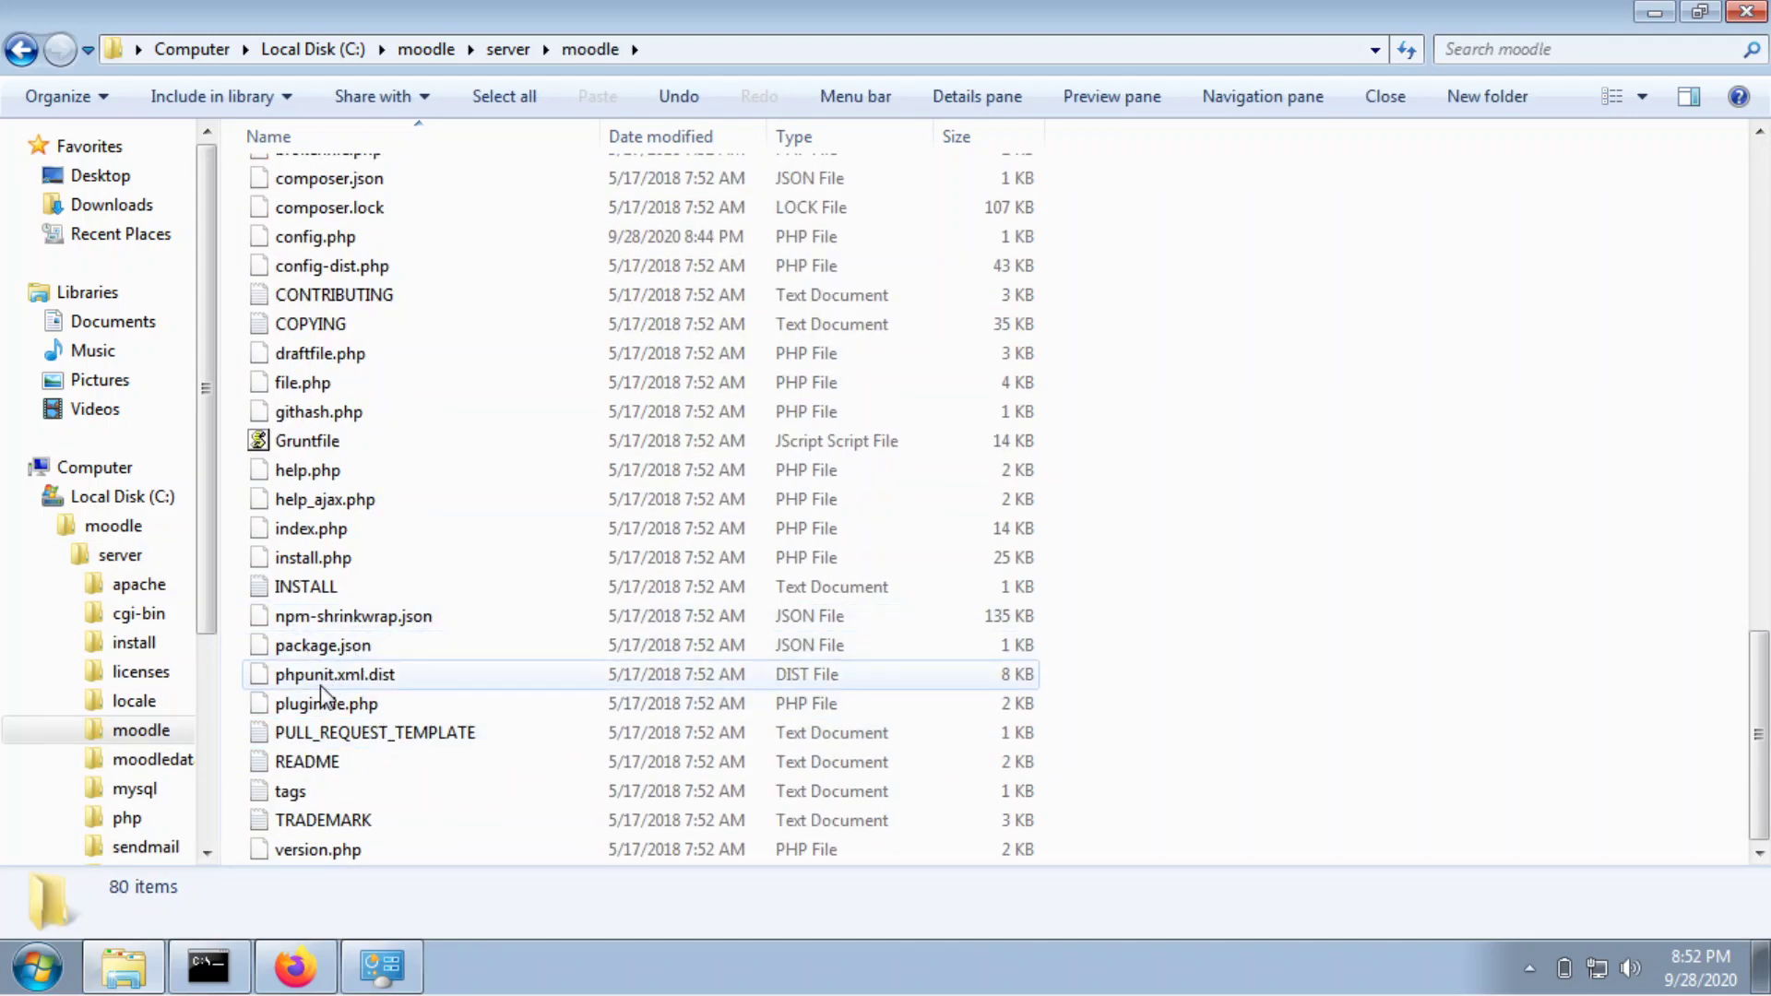
scroll(336, 530, up, 1)
right_click(334, 313)
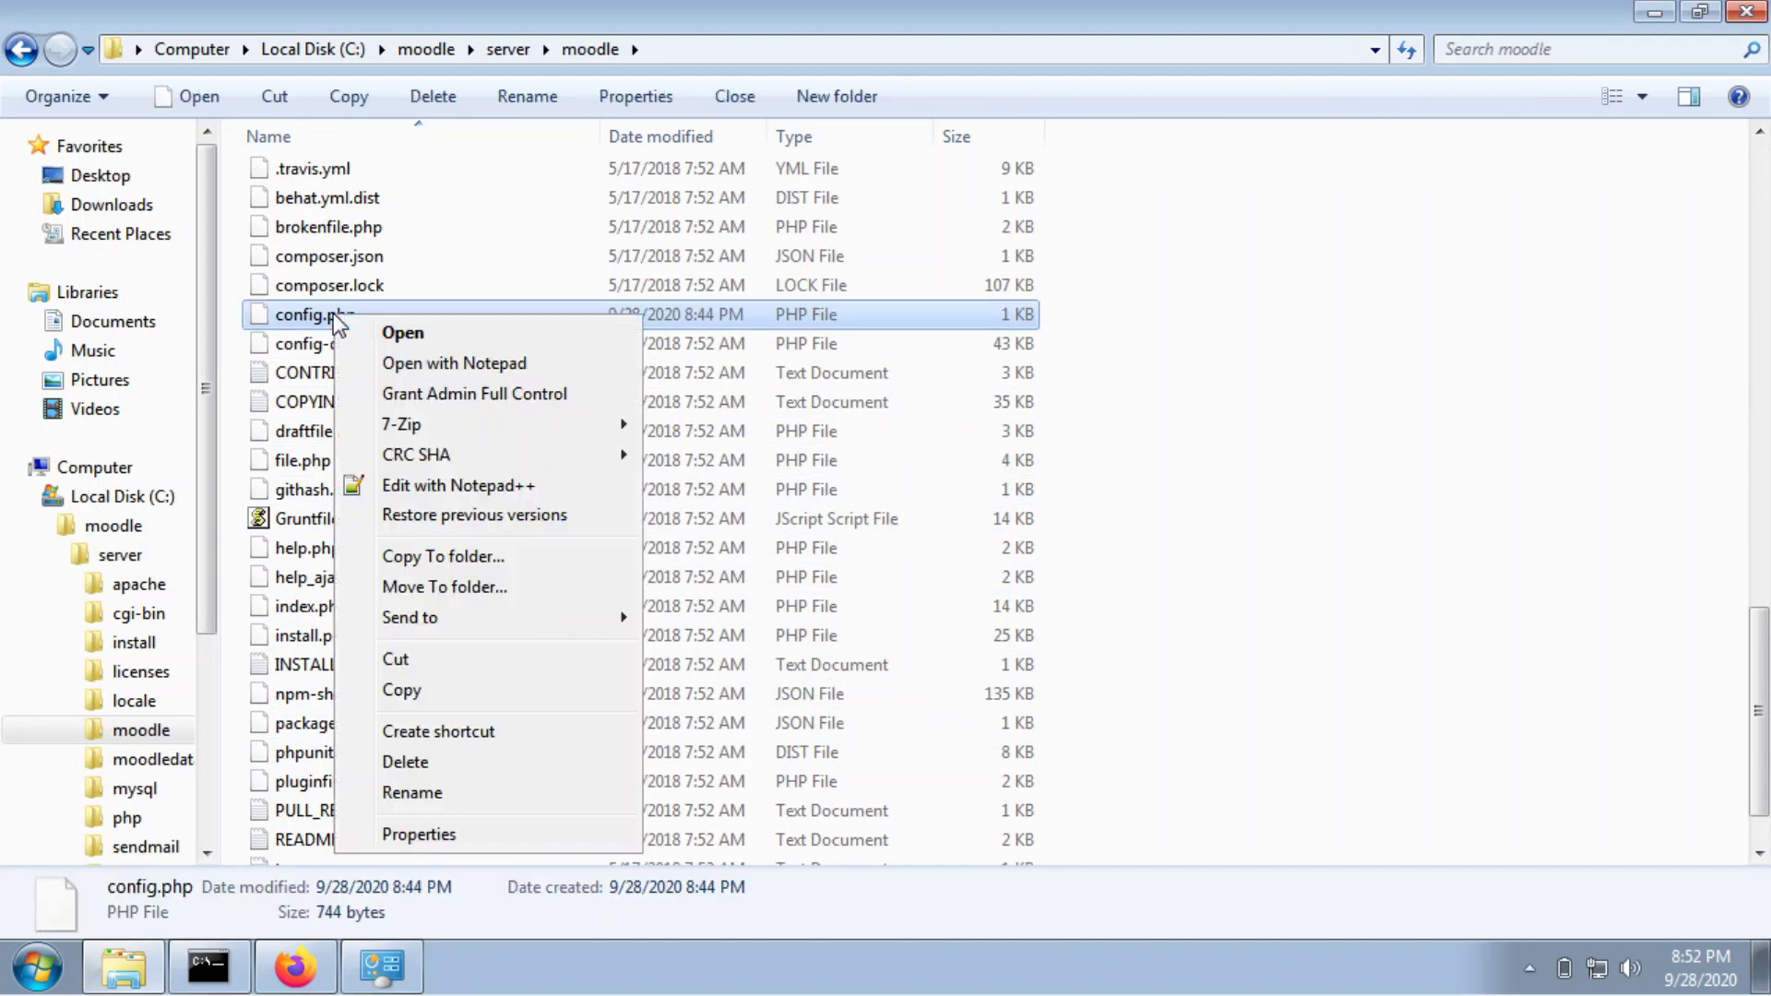
click(456, 486)
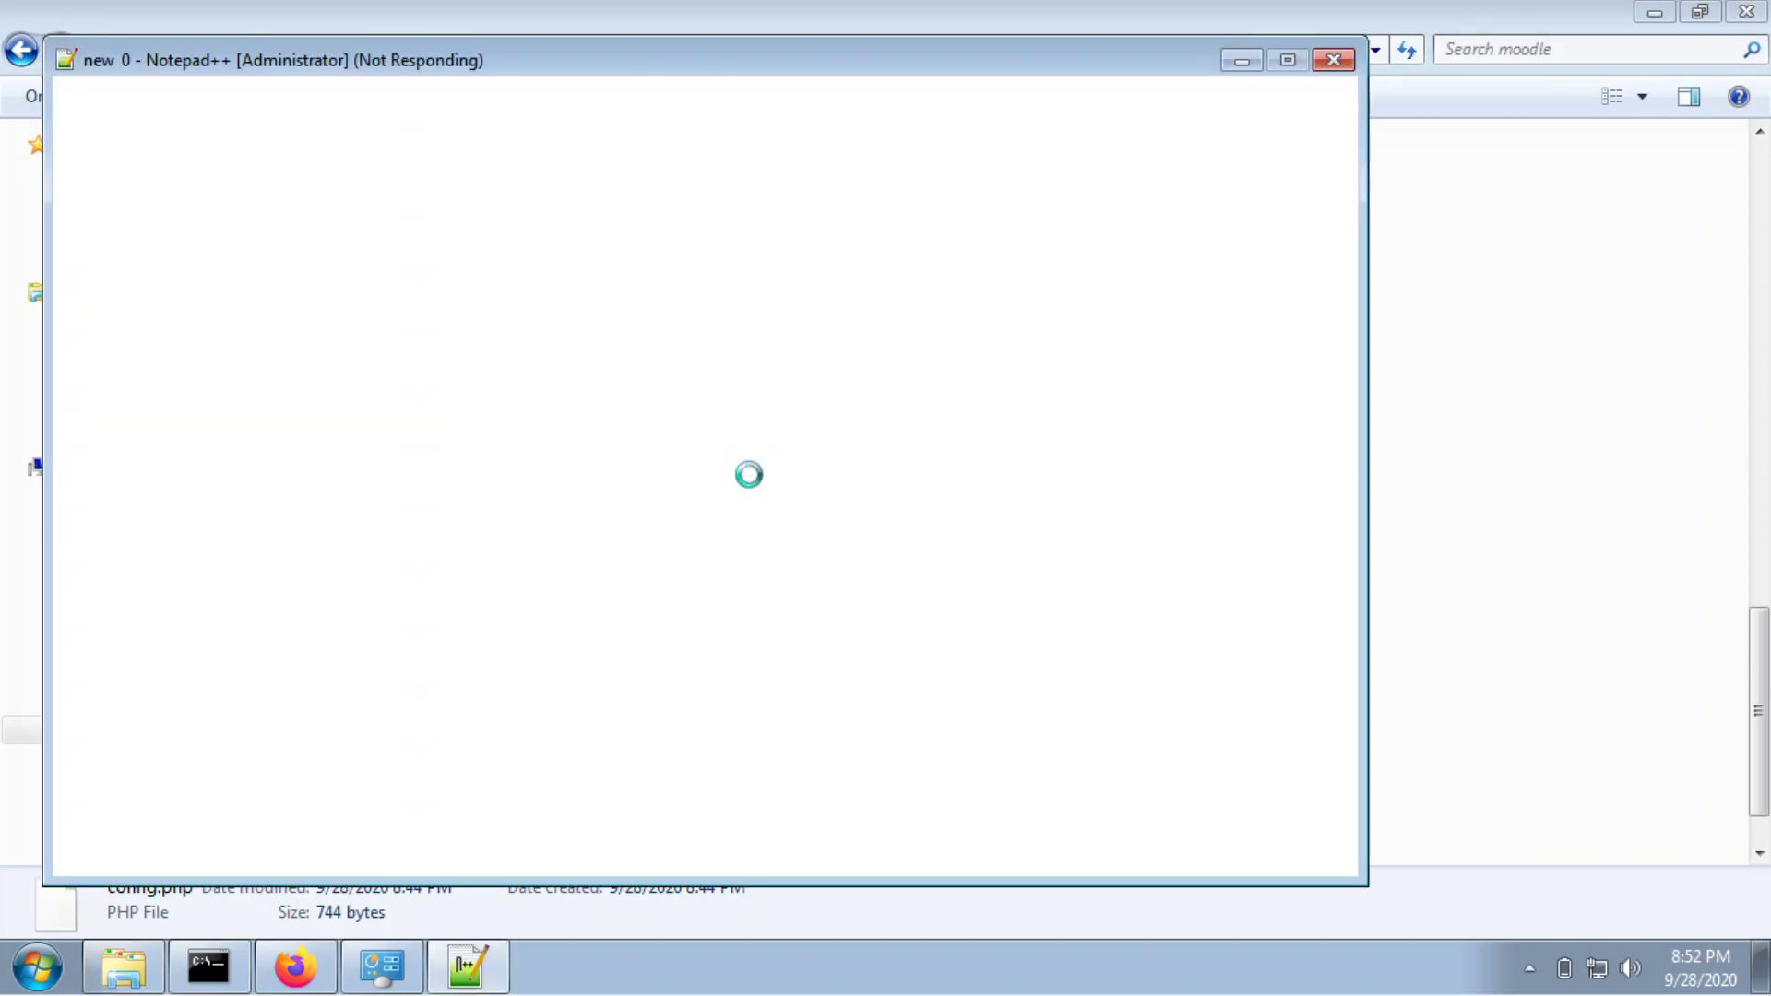
scroll(435, 524, down, 2)
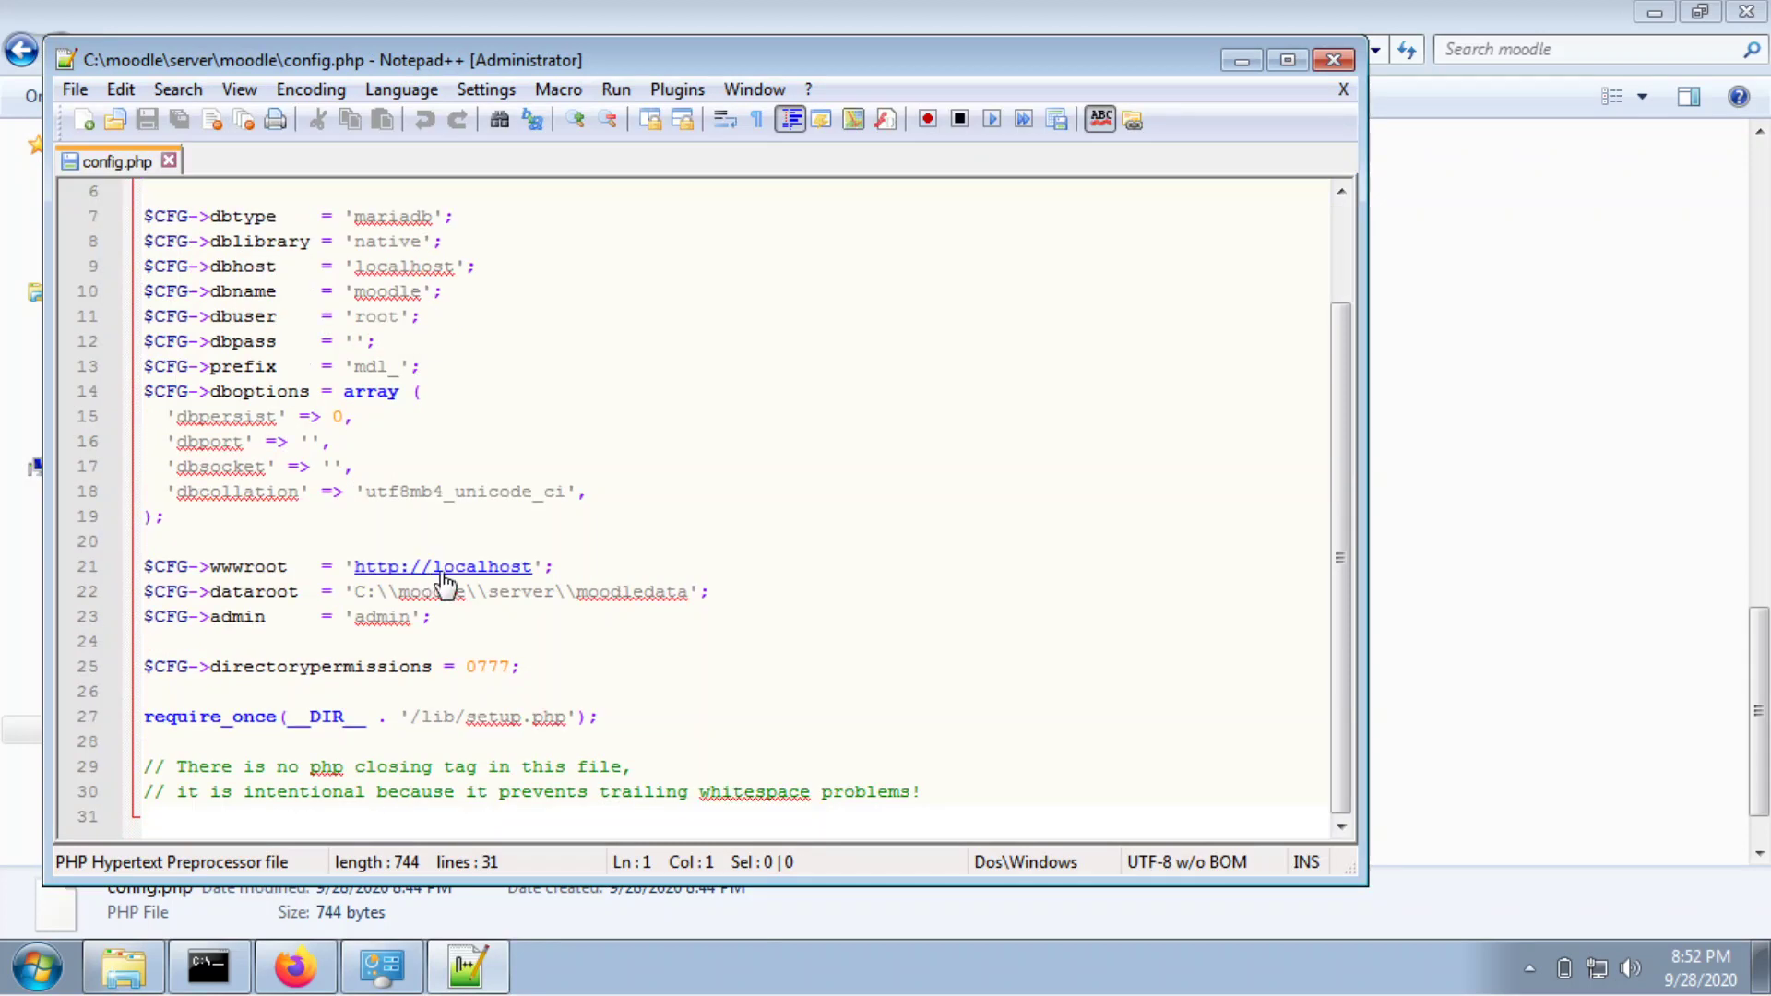
drag(540, 567, 437, 569)
key(Delete)
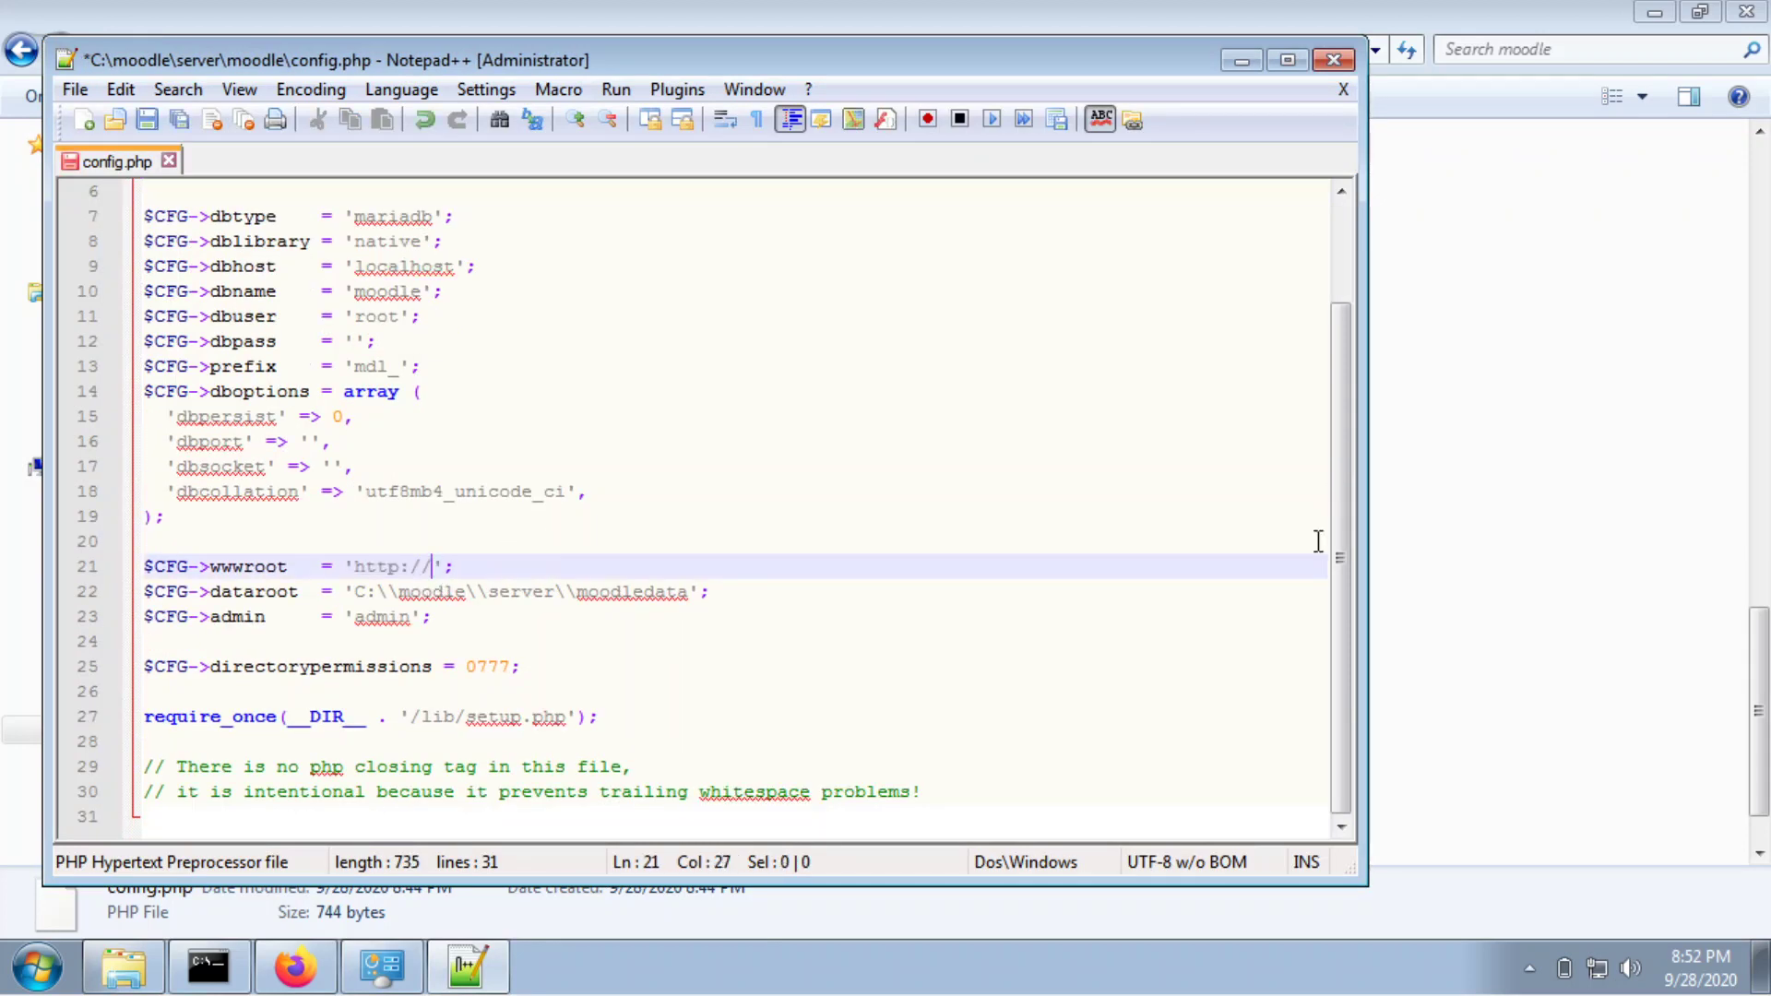
text(.$_)
text(HTT[)
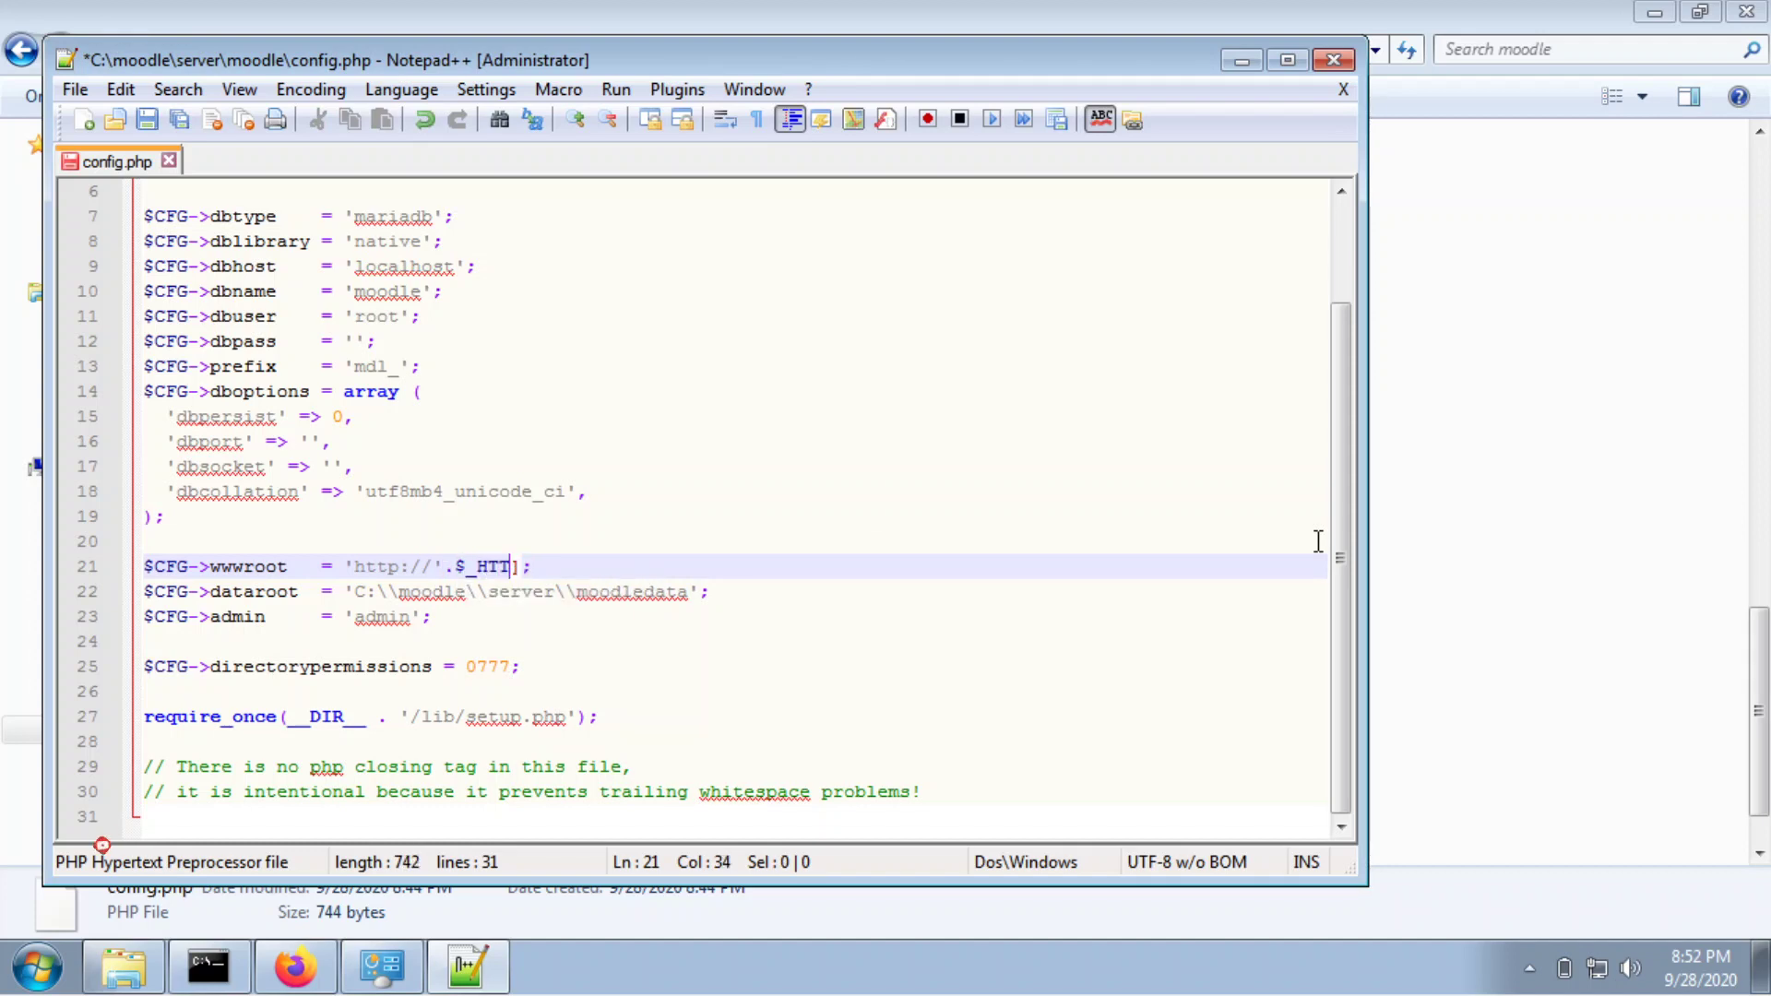
key(Delete)
text(P[)
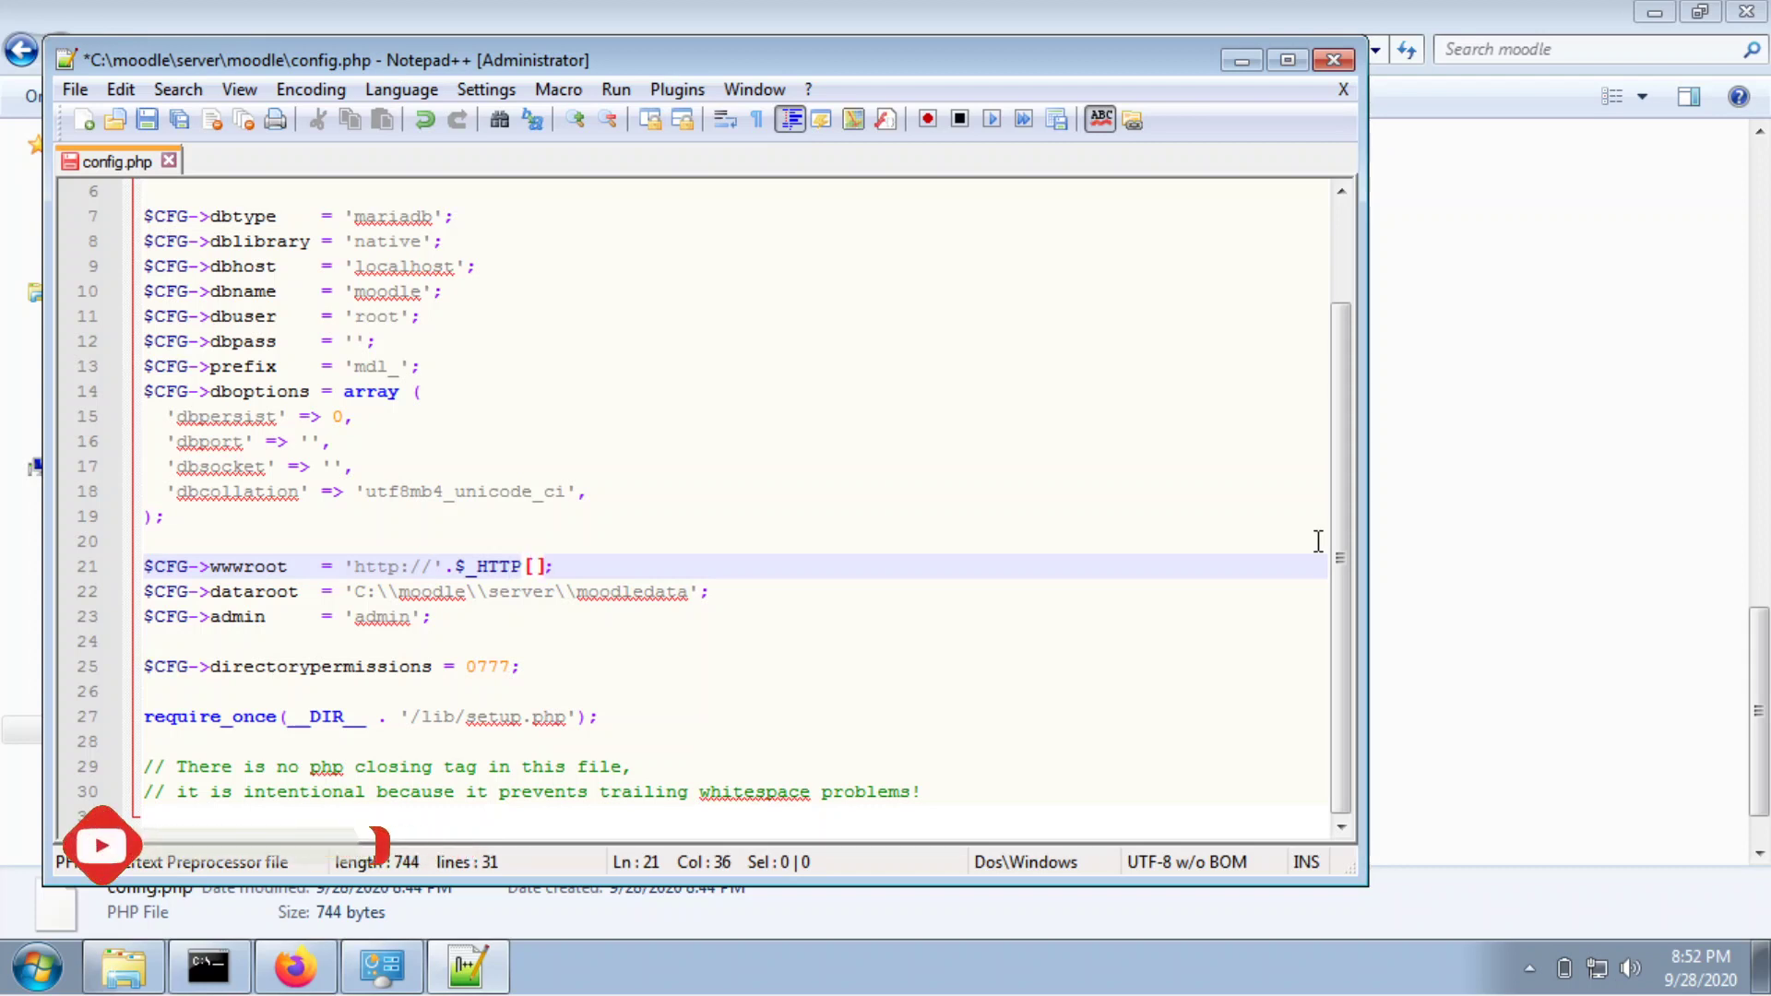
text(')
key(Left)
key(Left)
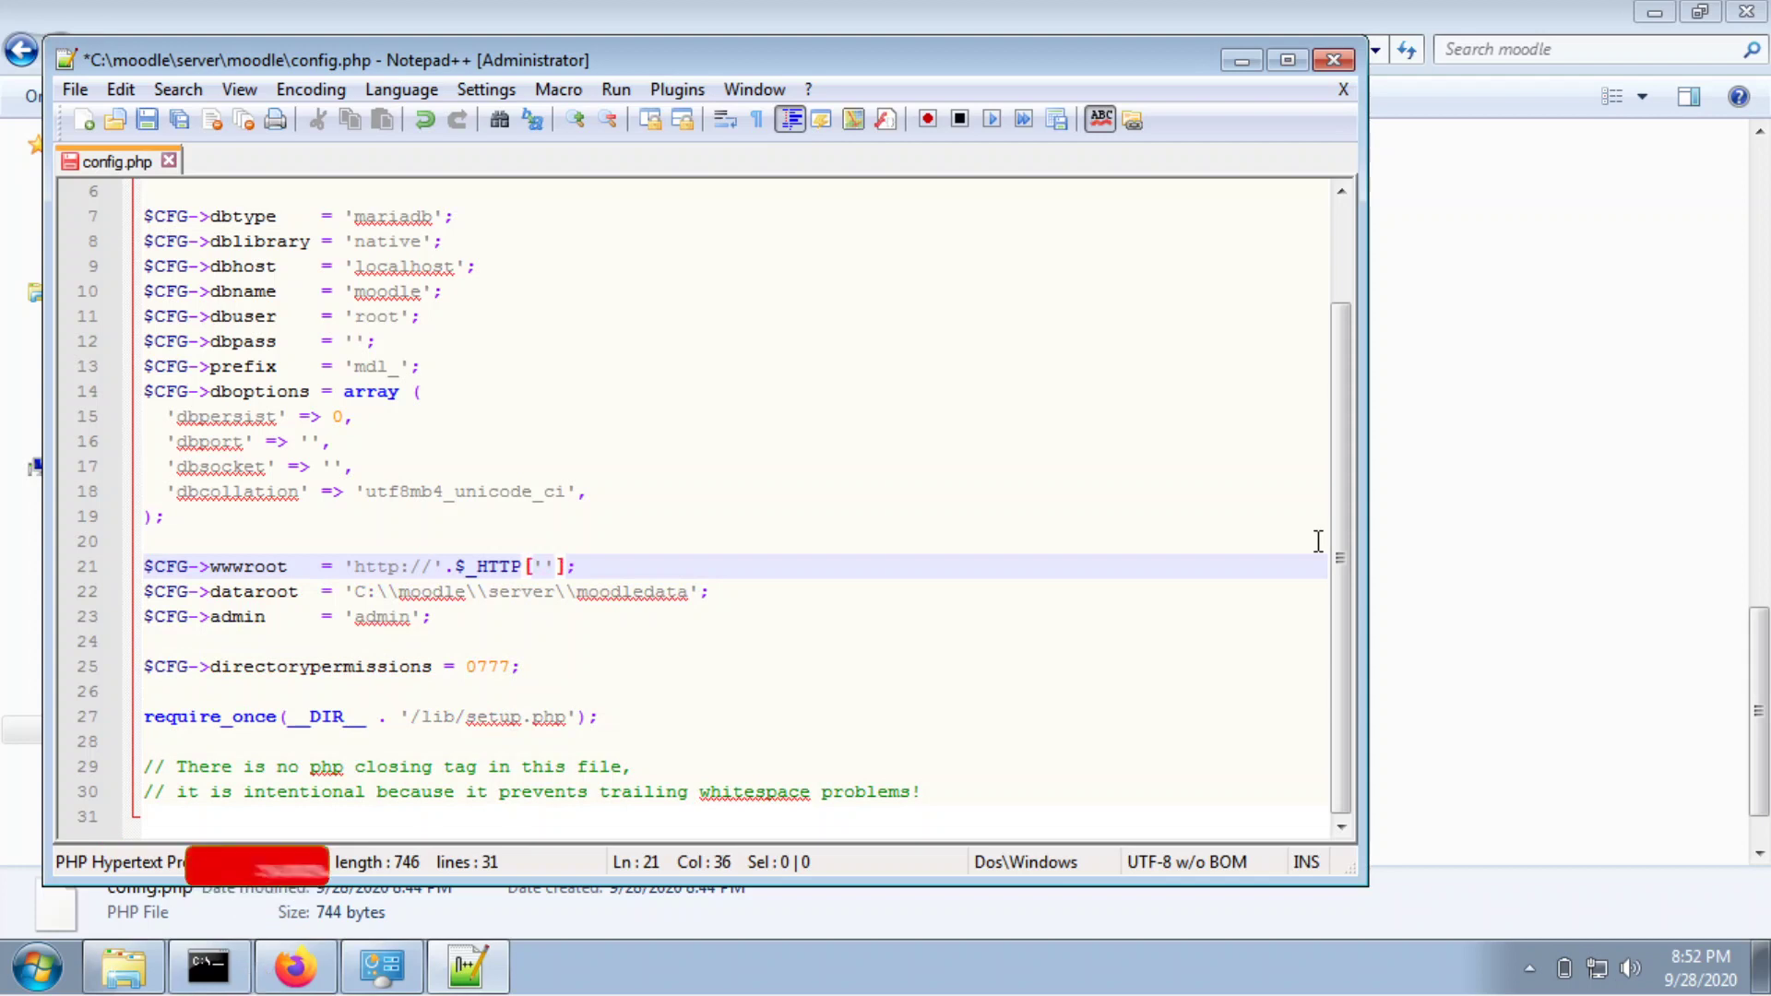
key(BackSpace)
key(BackSpace)
key(BackSpace)
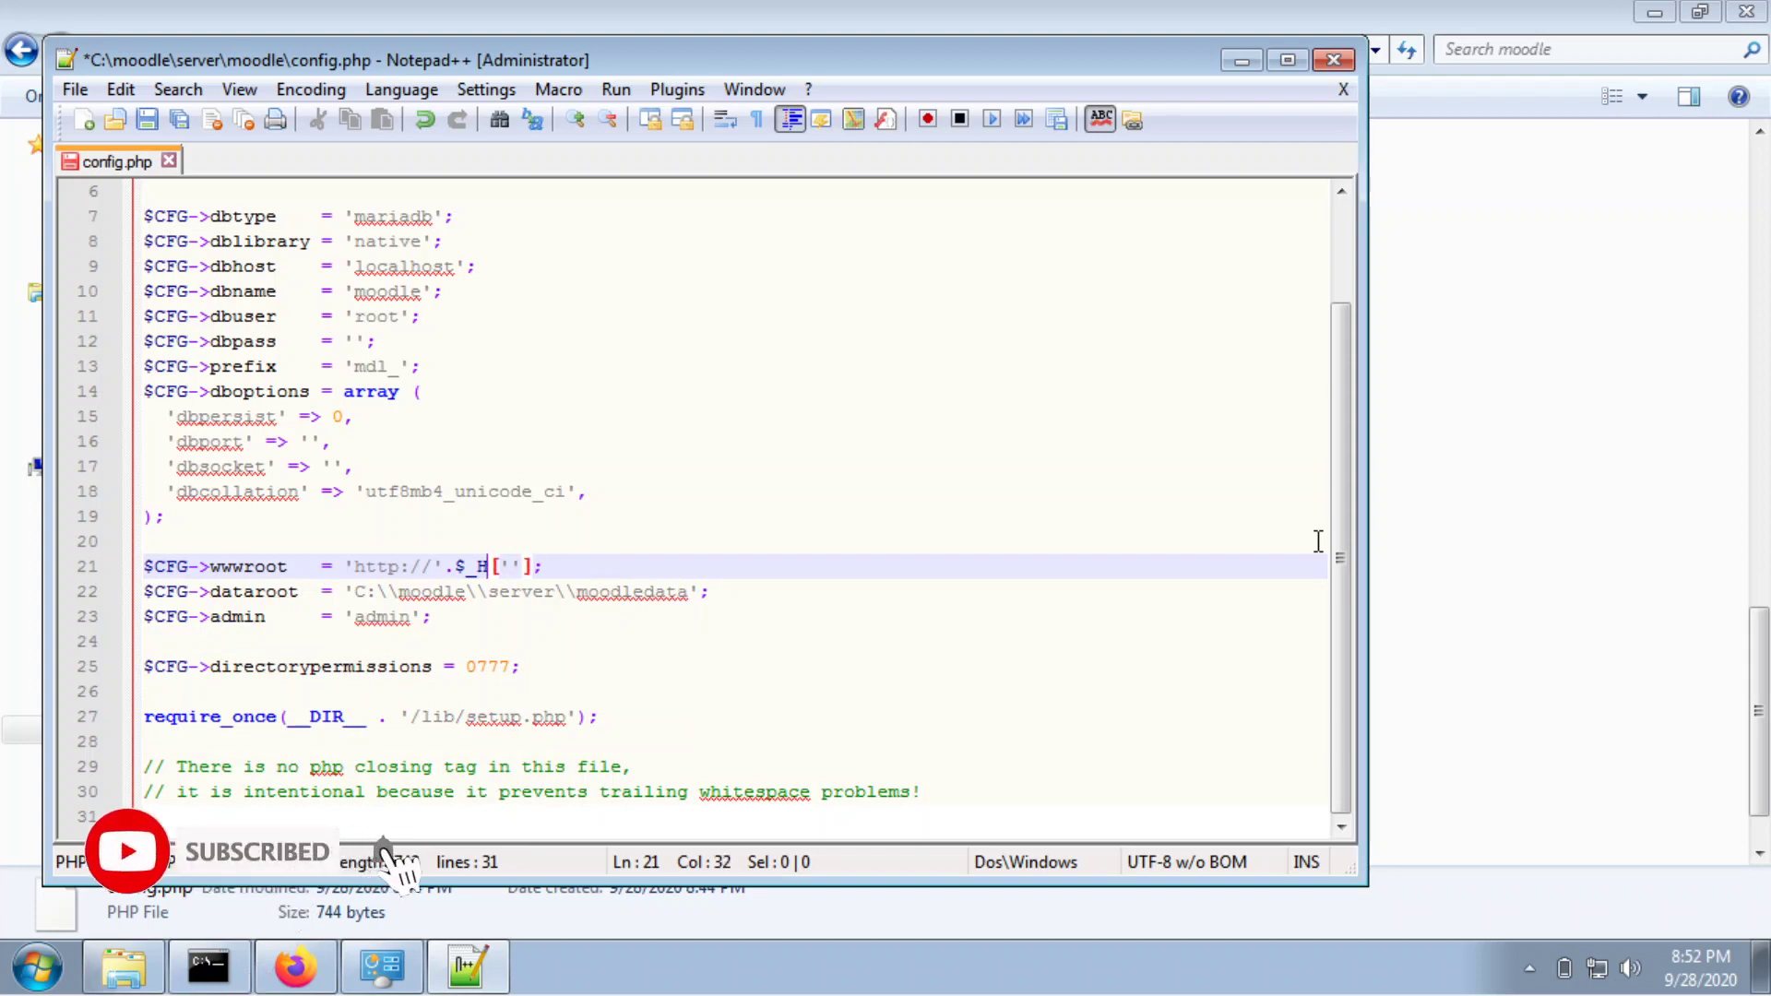
key(BackSpace)
text(SERVER[')
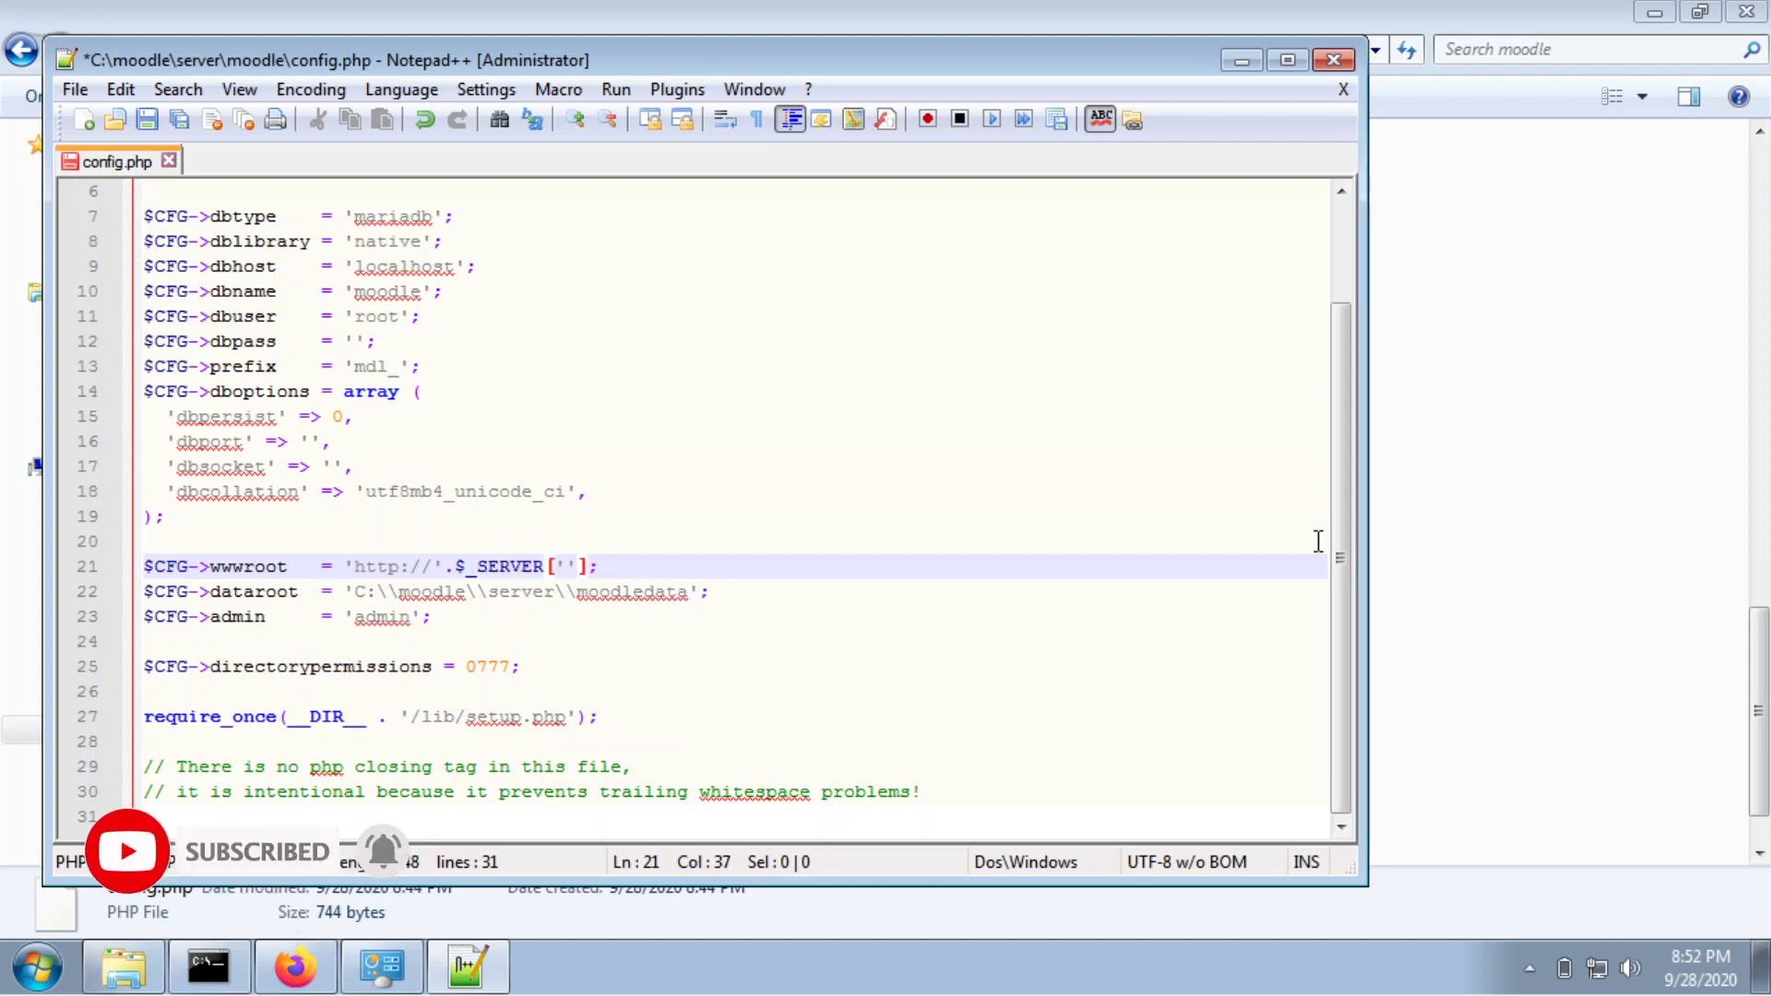
text(HTTP_HOST)
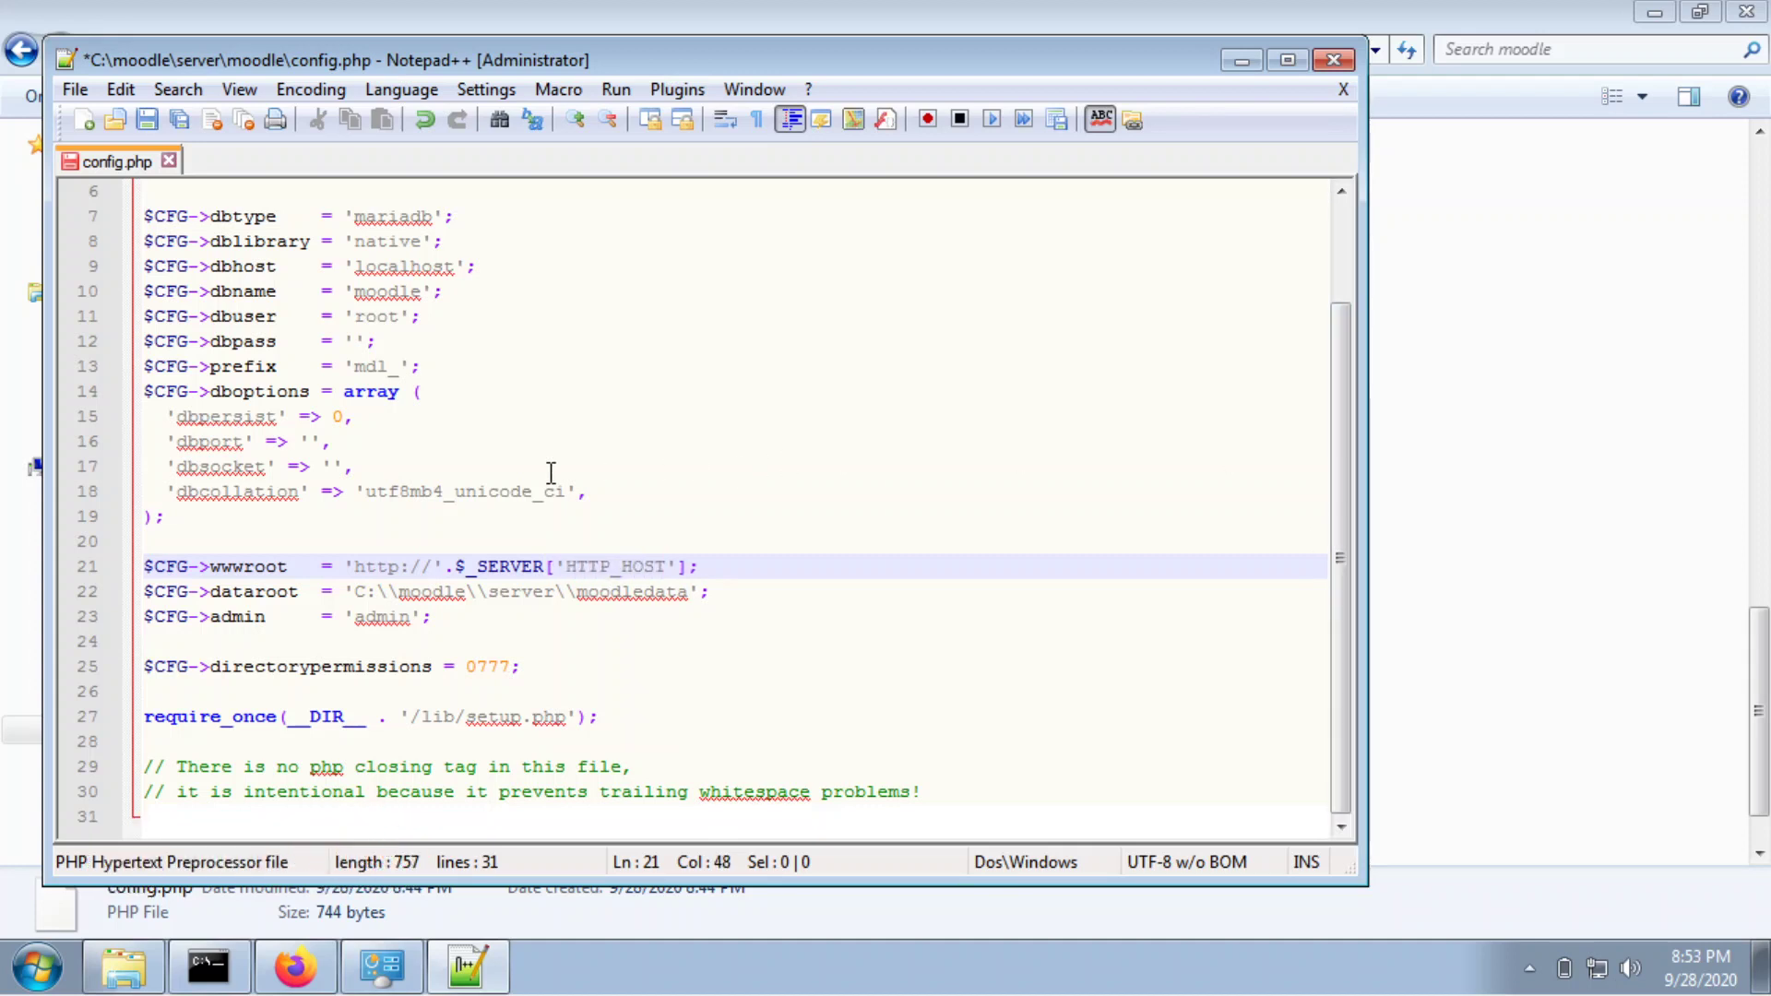
key(ctrl+s)
Switch to Firefox and begin replacing the address with '10.'.
click(1494, 321)
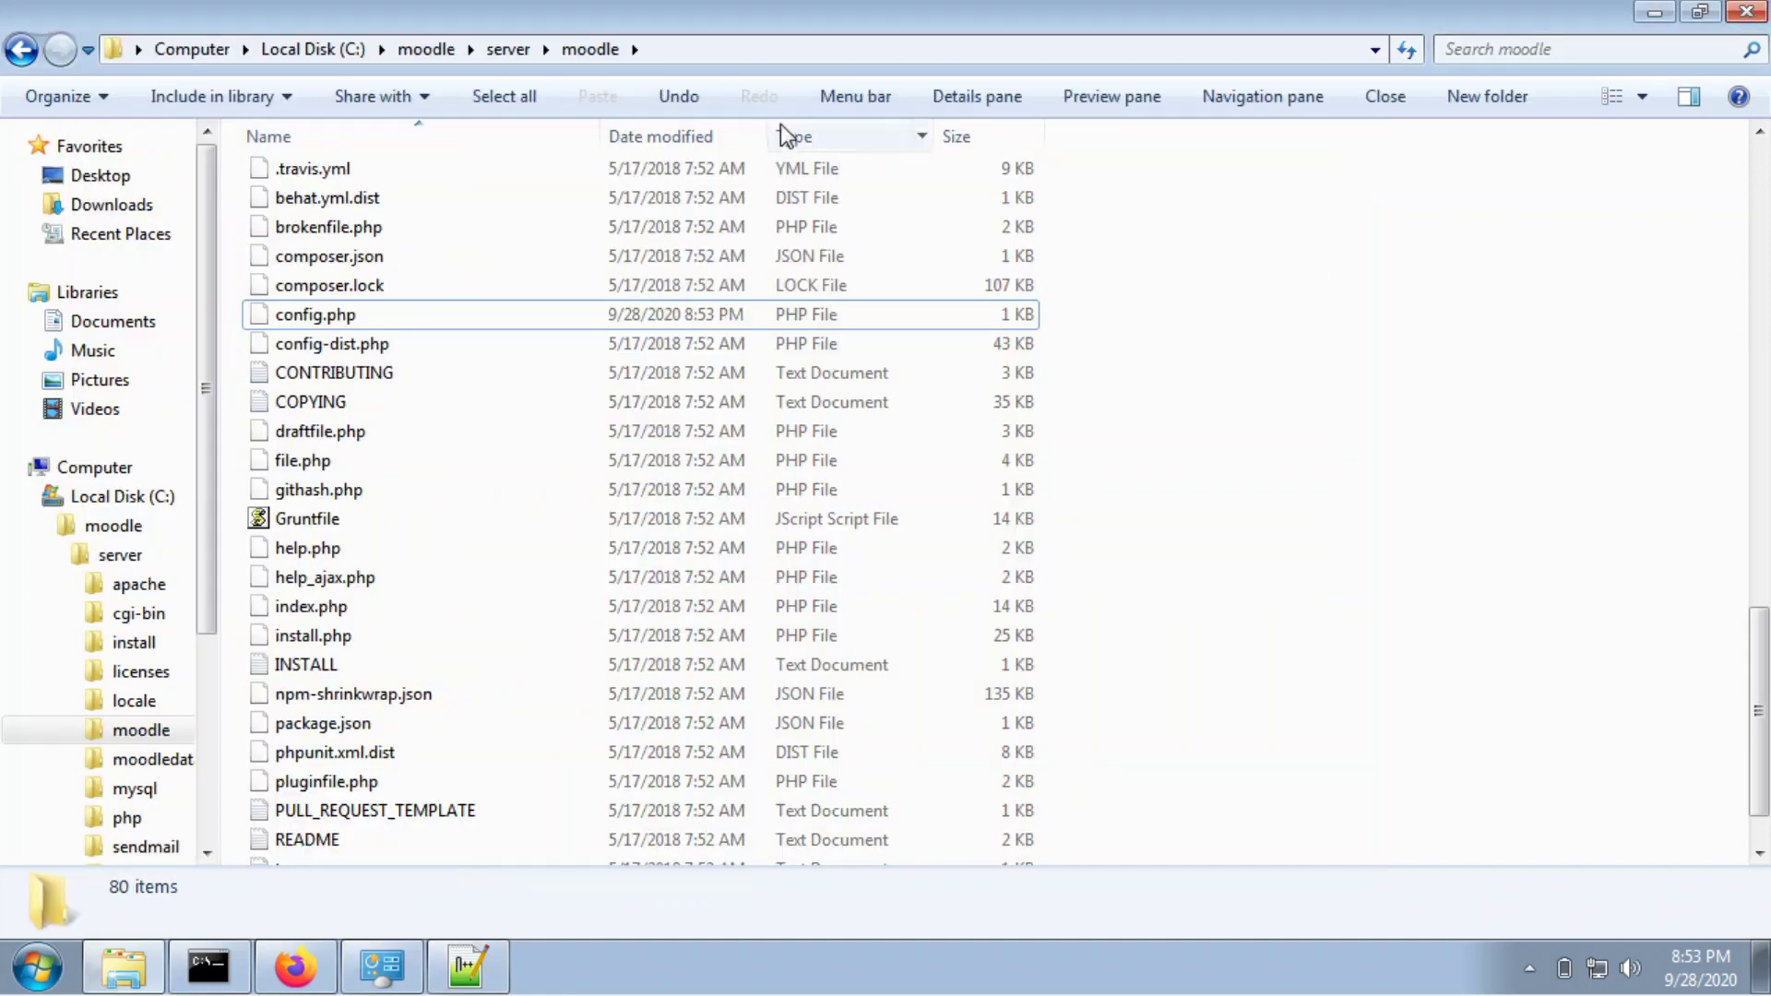
click(295, 966)
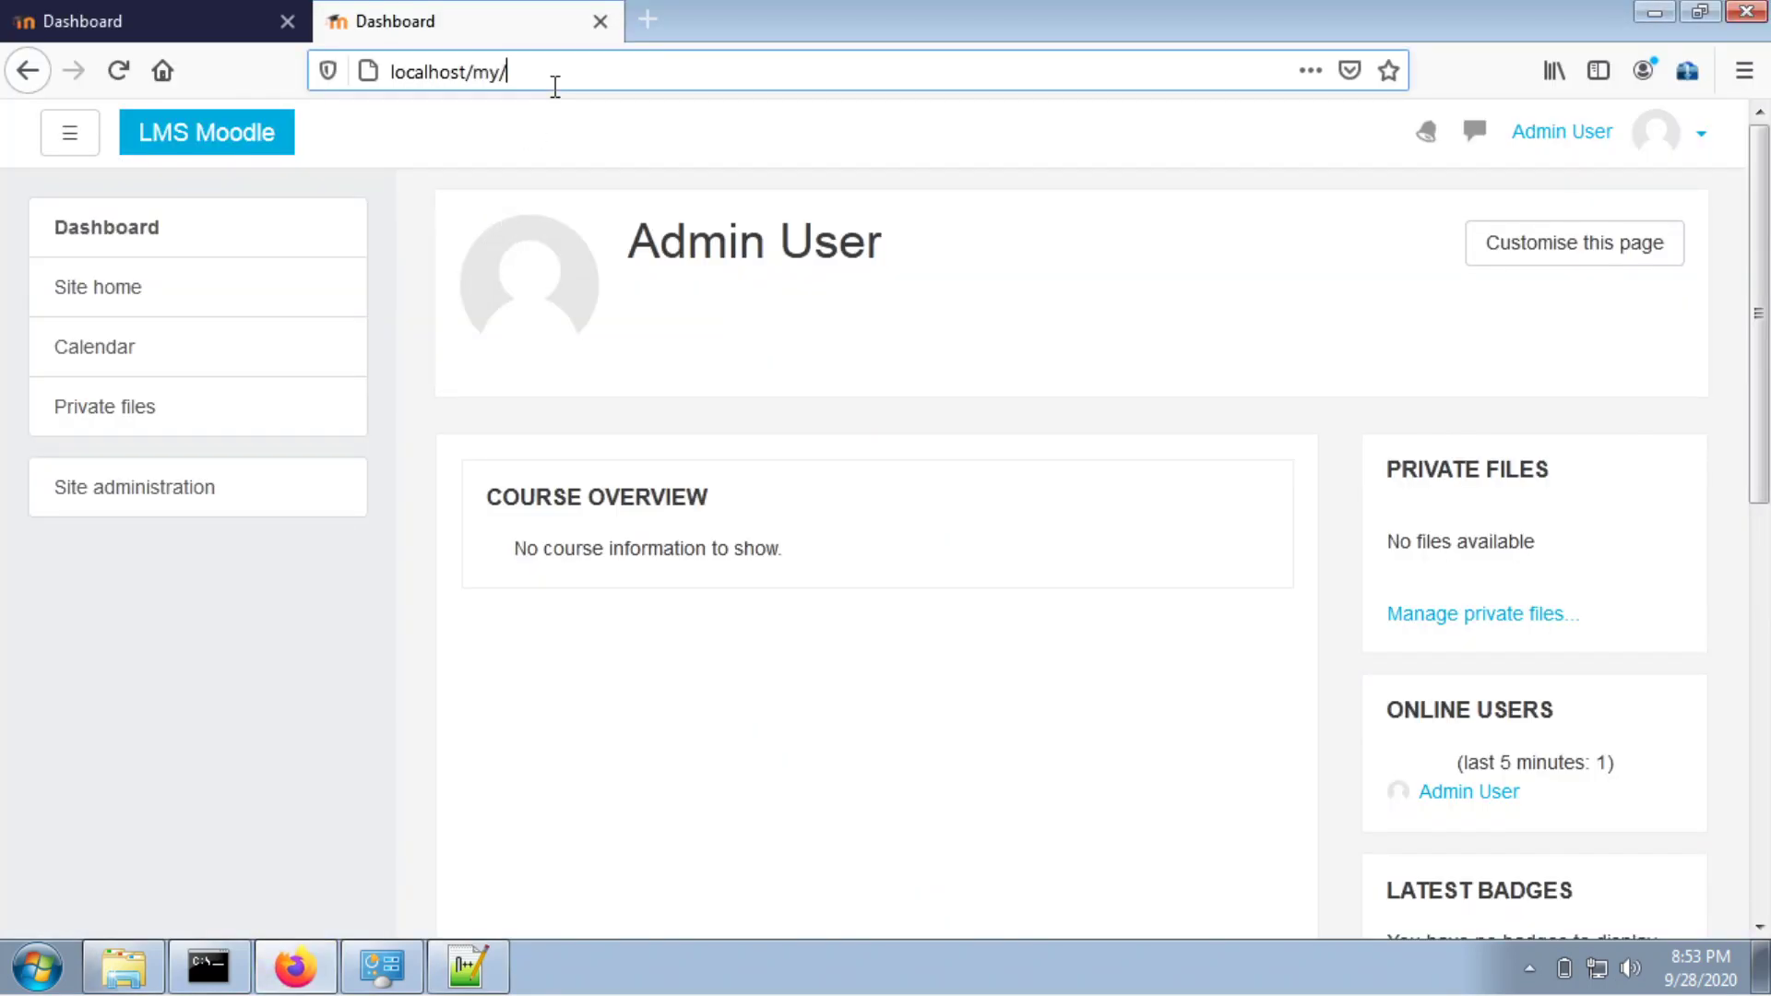
click(552, 78)
text(10.)
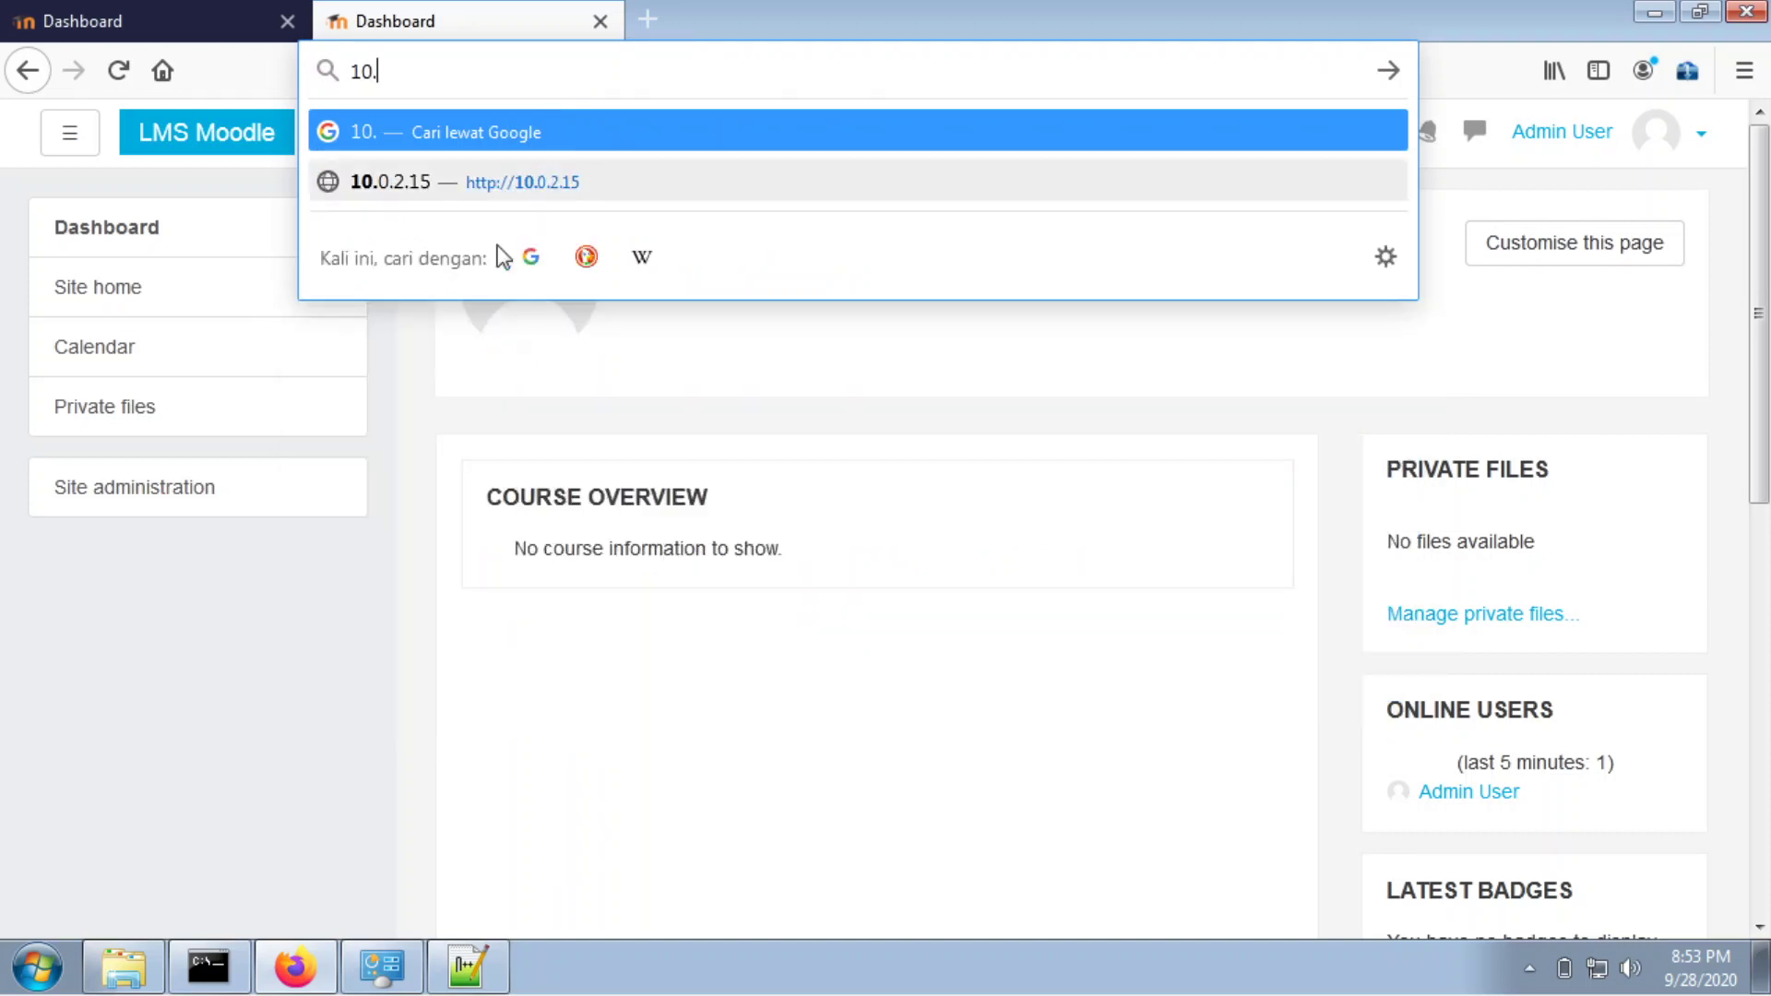
Confirm the IPv4 address 10.0.2.15 in the Local Area Connection details.
click(381, 967)
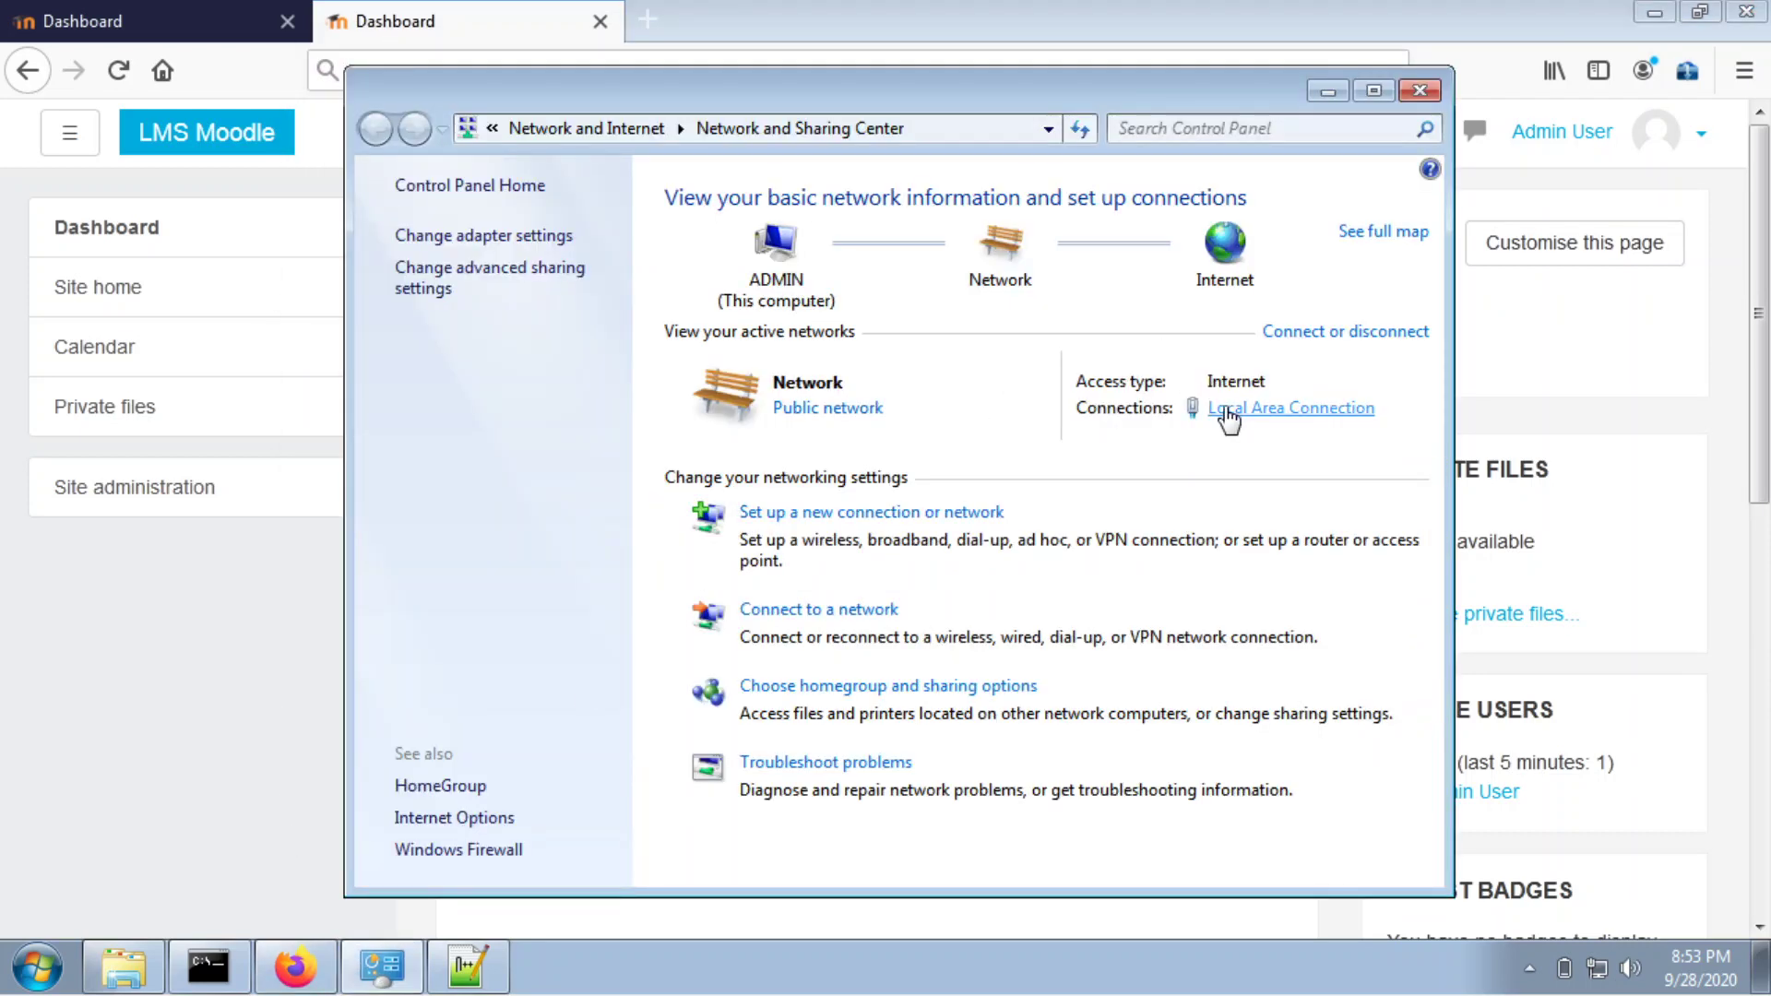
click(1226, 409)
click(736, 465)
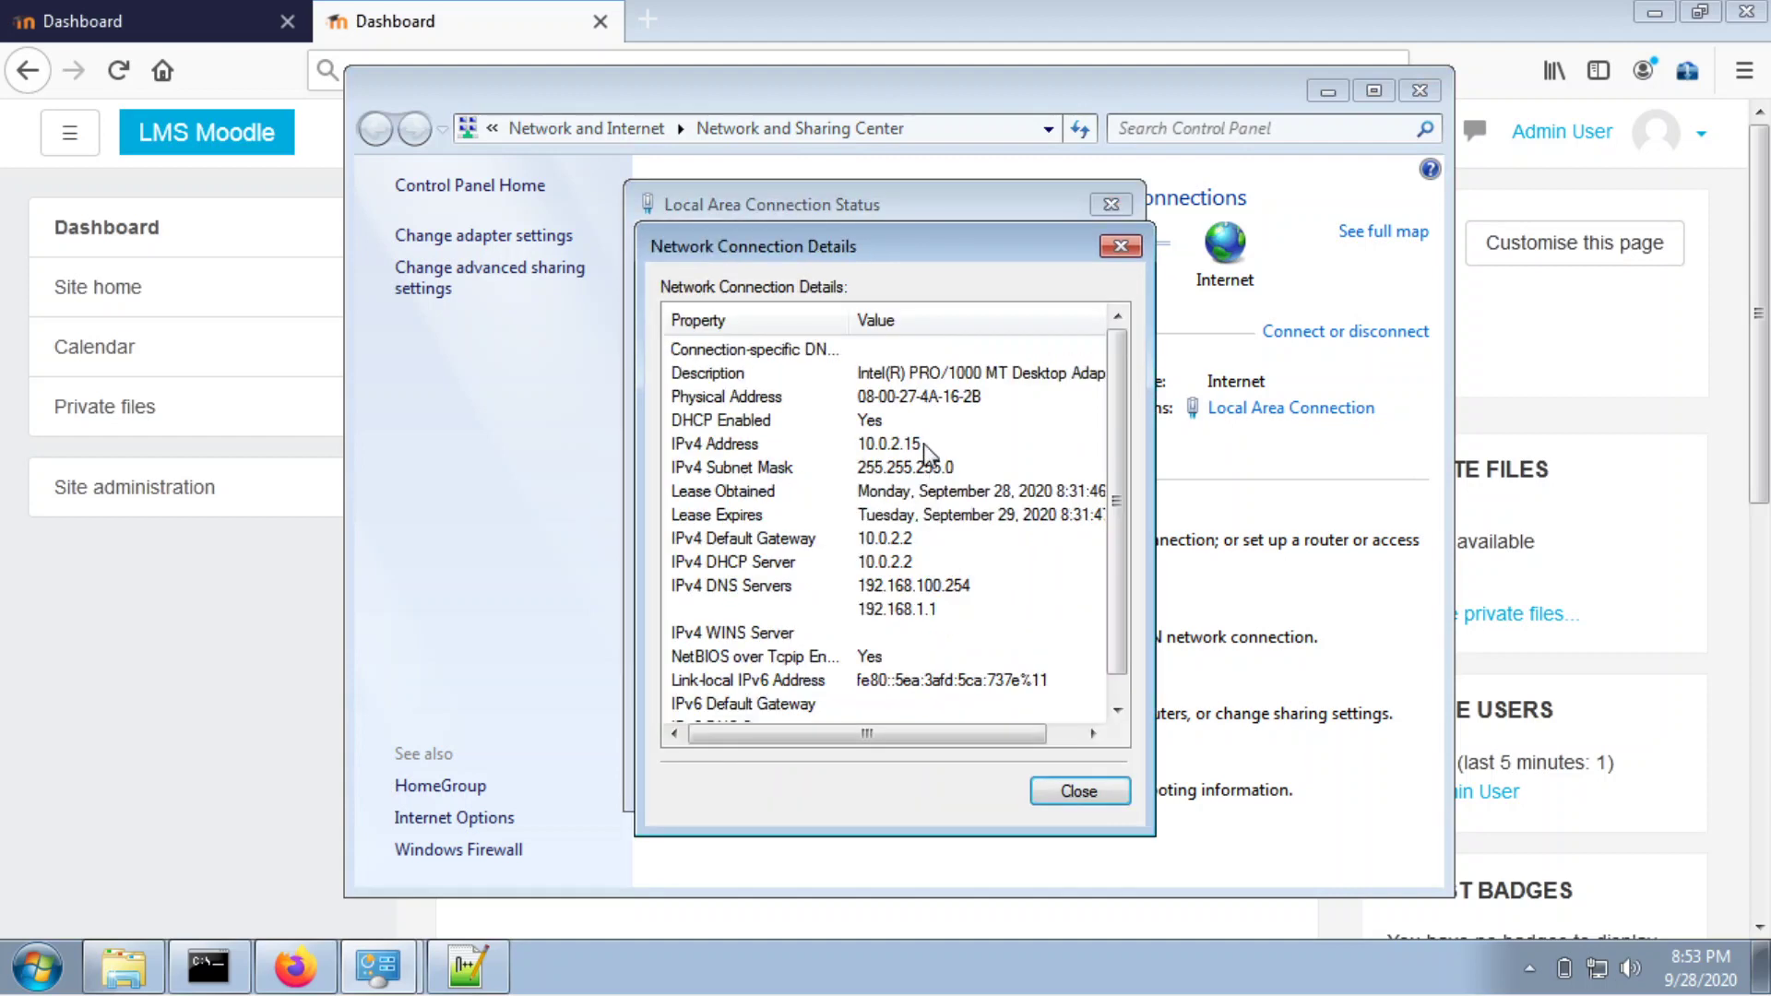
click(1550, 355)
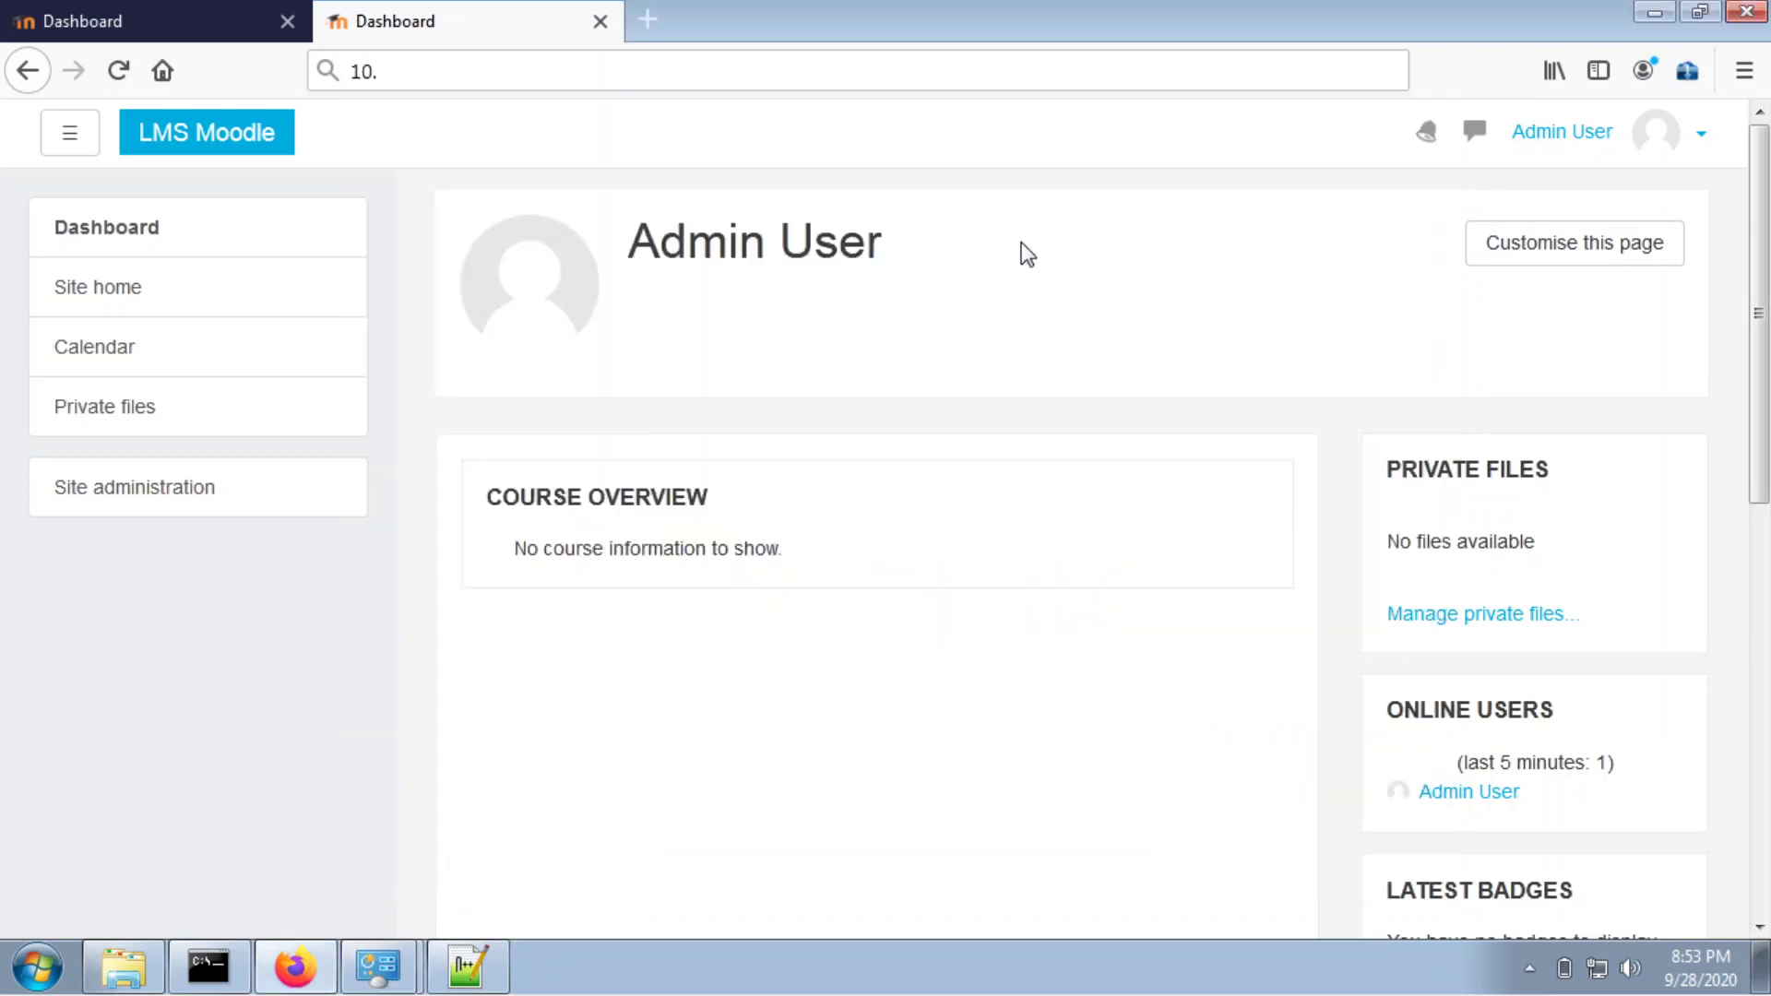
Complete the address as 10.0.2.15 in Firefox and load it.
click(476, 81)
click(506, 90)
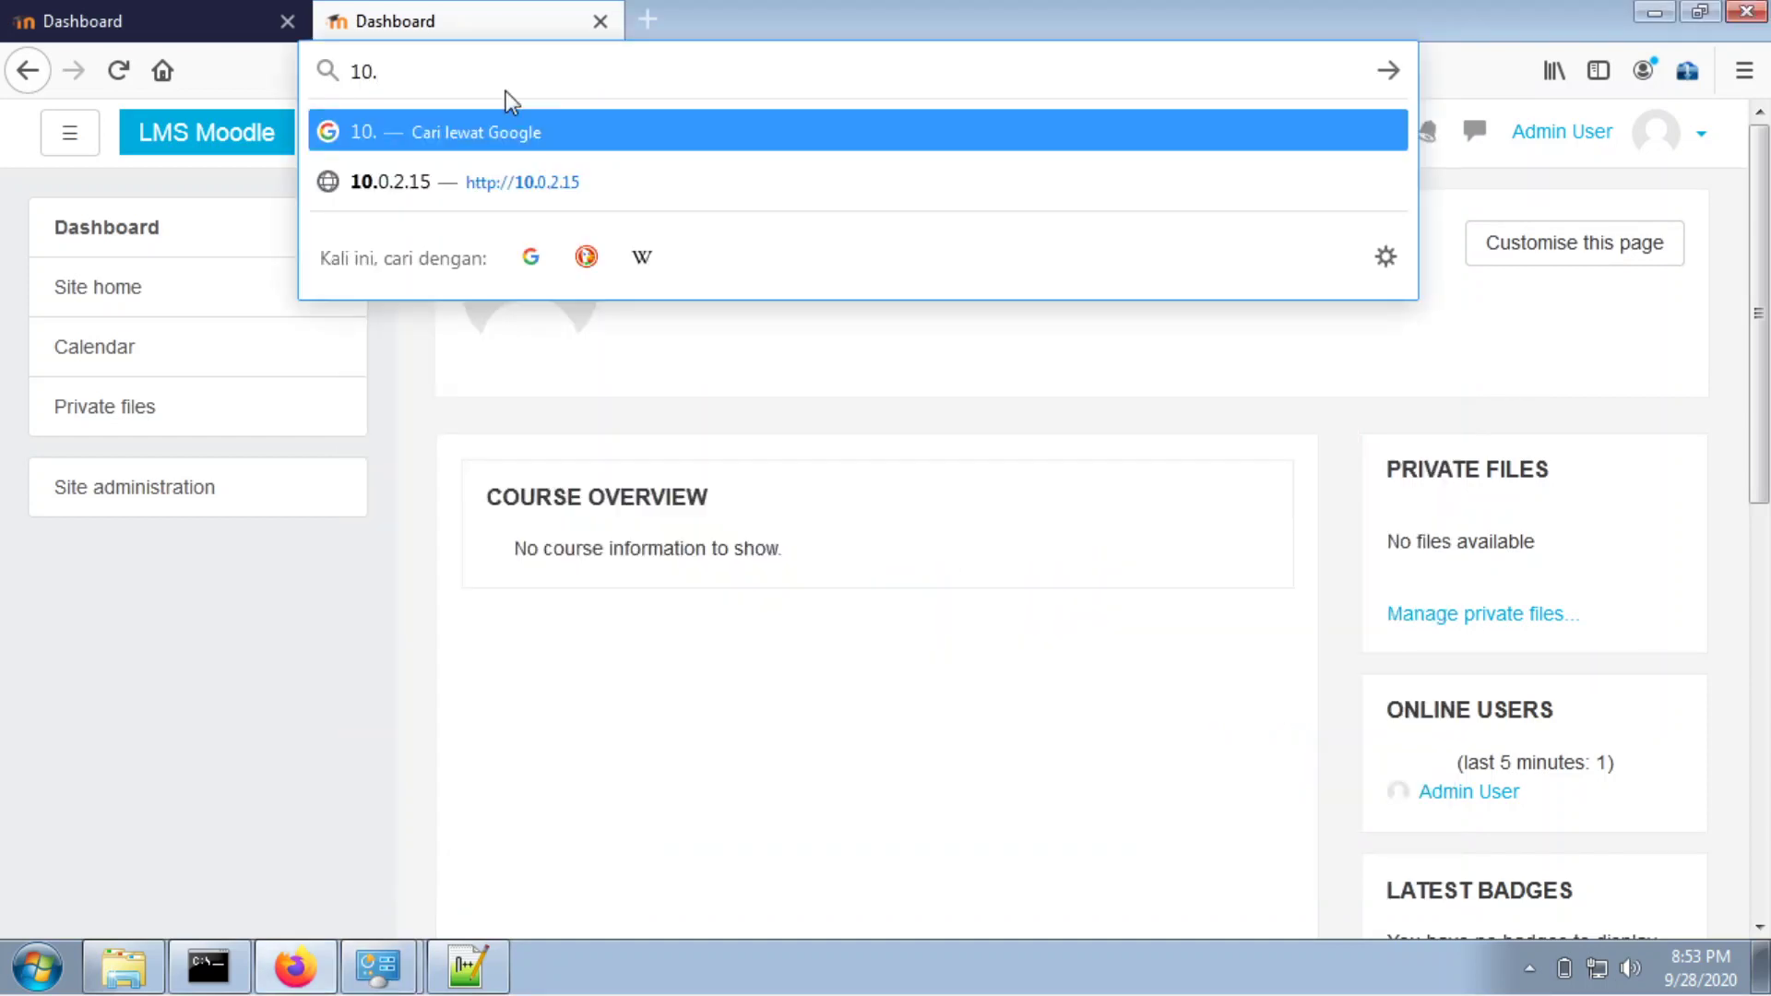
text(0.2.15)
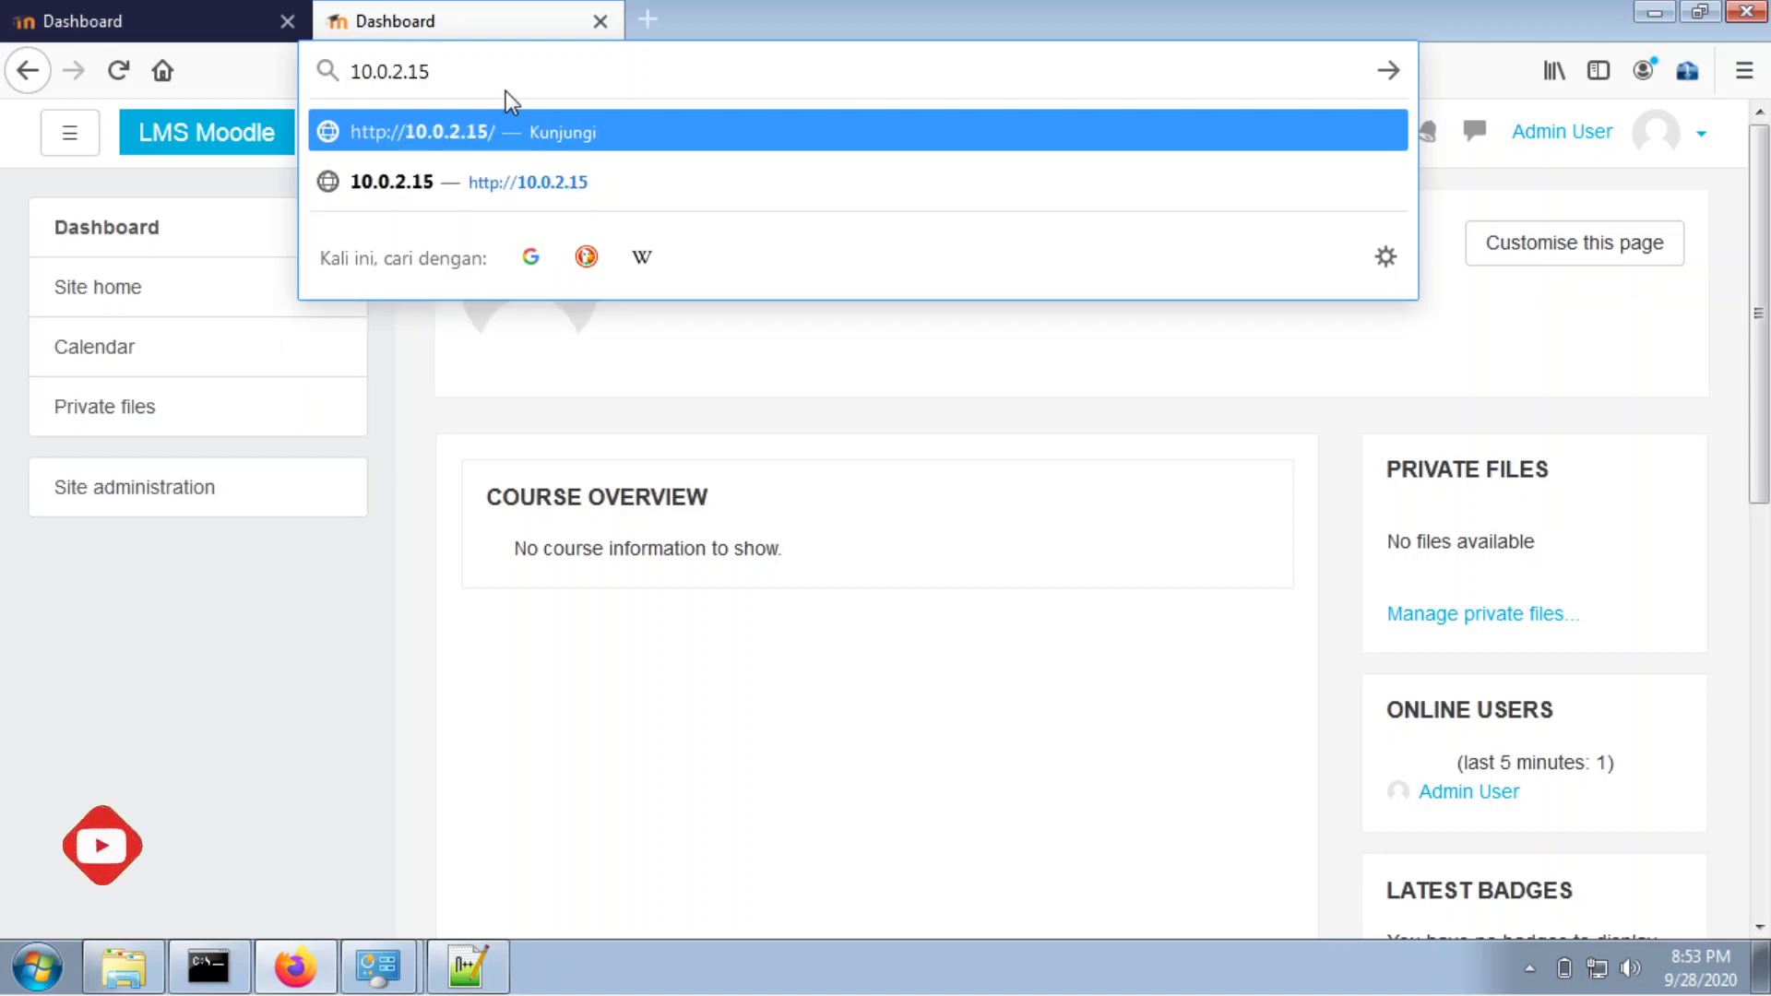
key(Return)
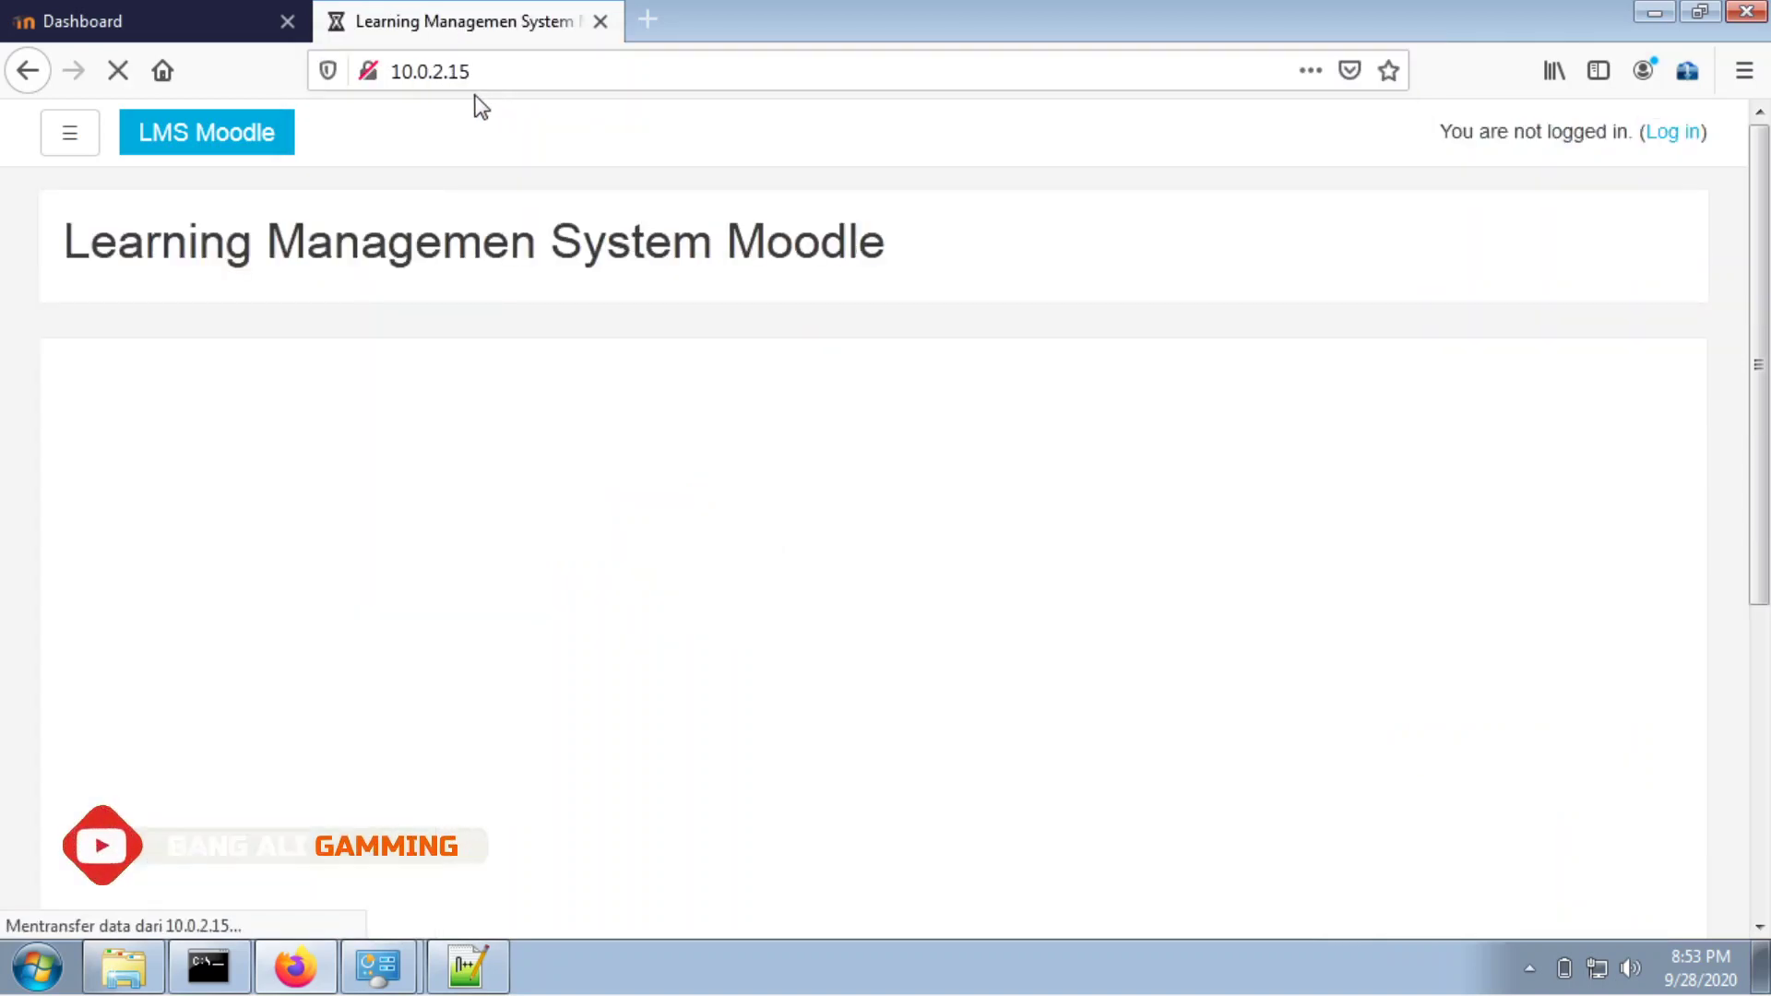
Inspect the 10.0.2.15 address and its site information in Firefox's address bar.
click(526, 71)
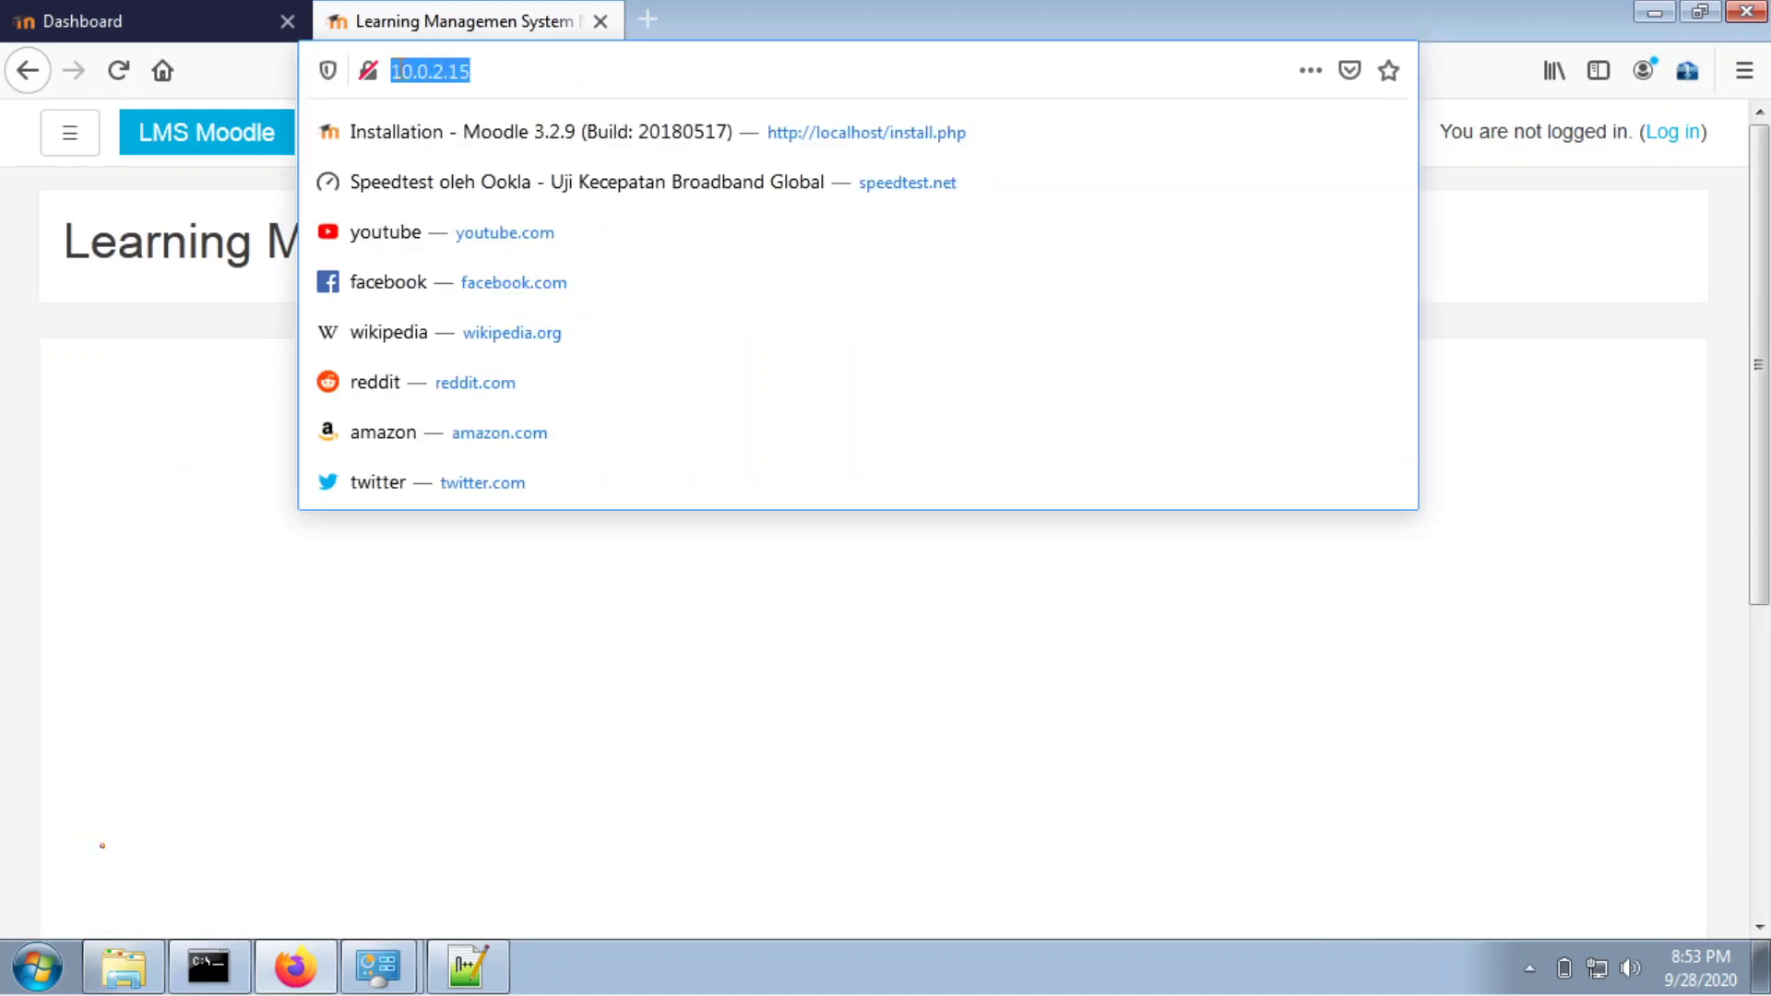
click(367, 71)
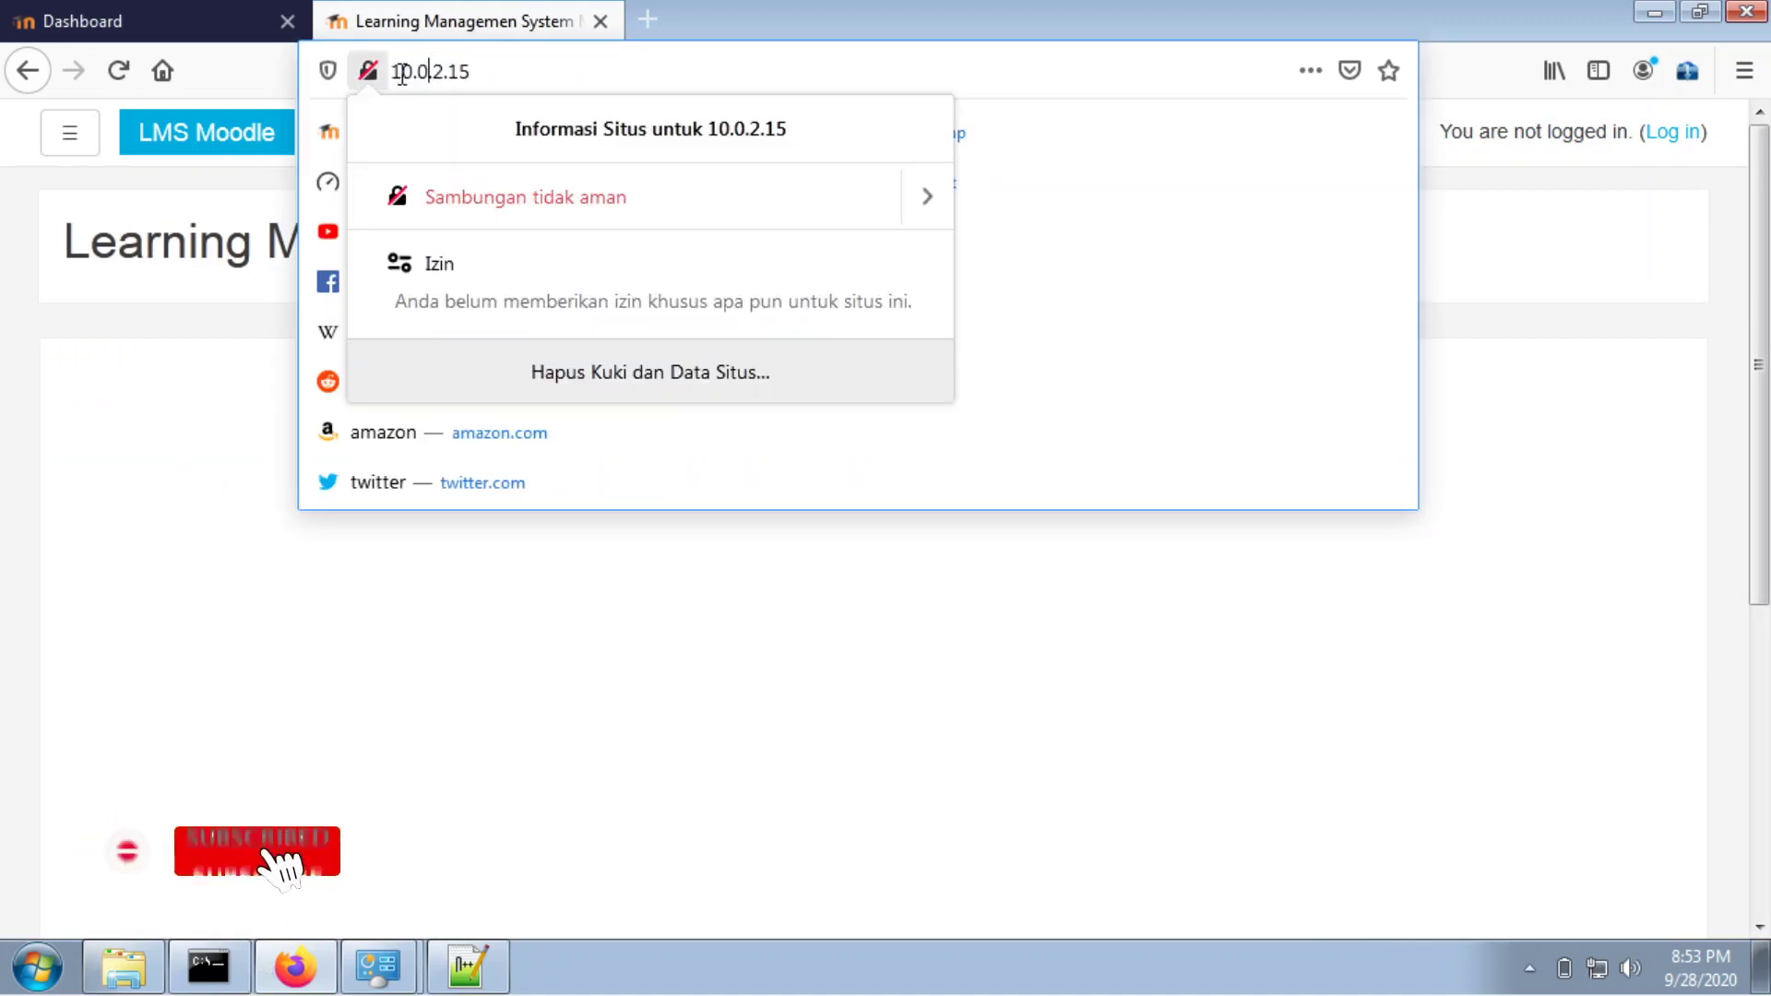
click(413, 72)
double_click(462, 72)
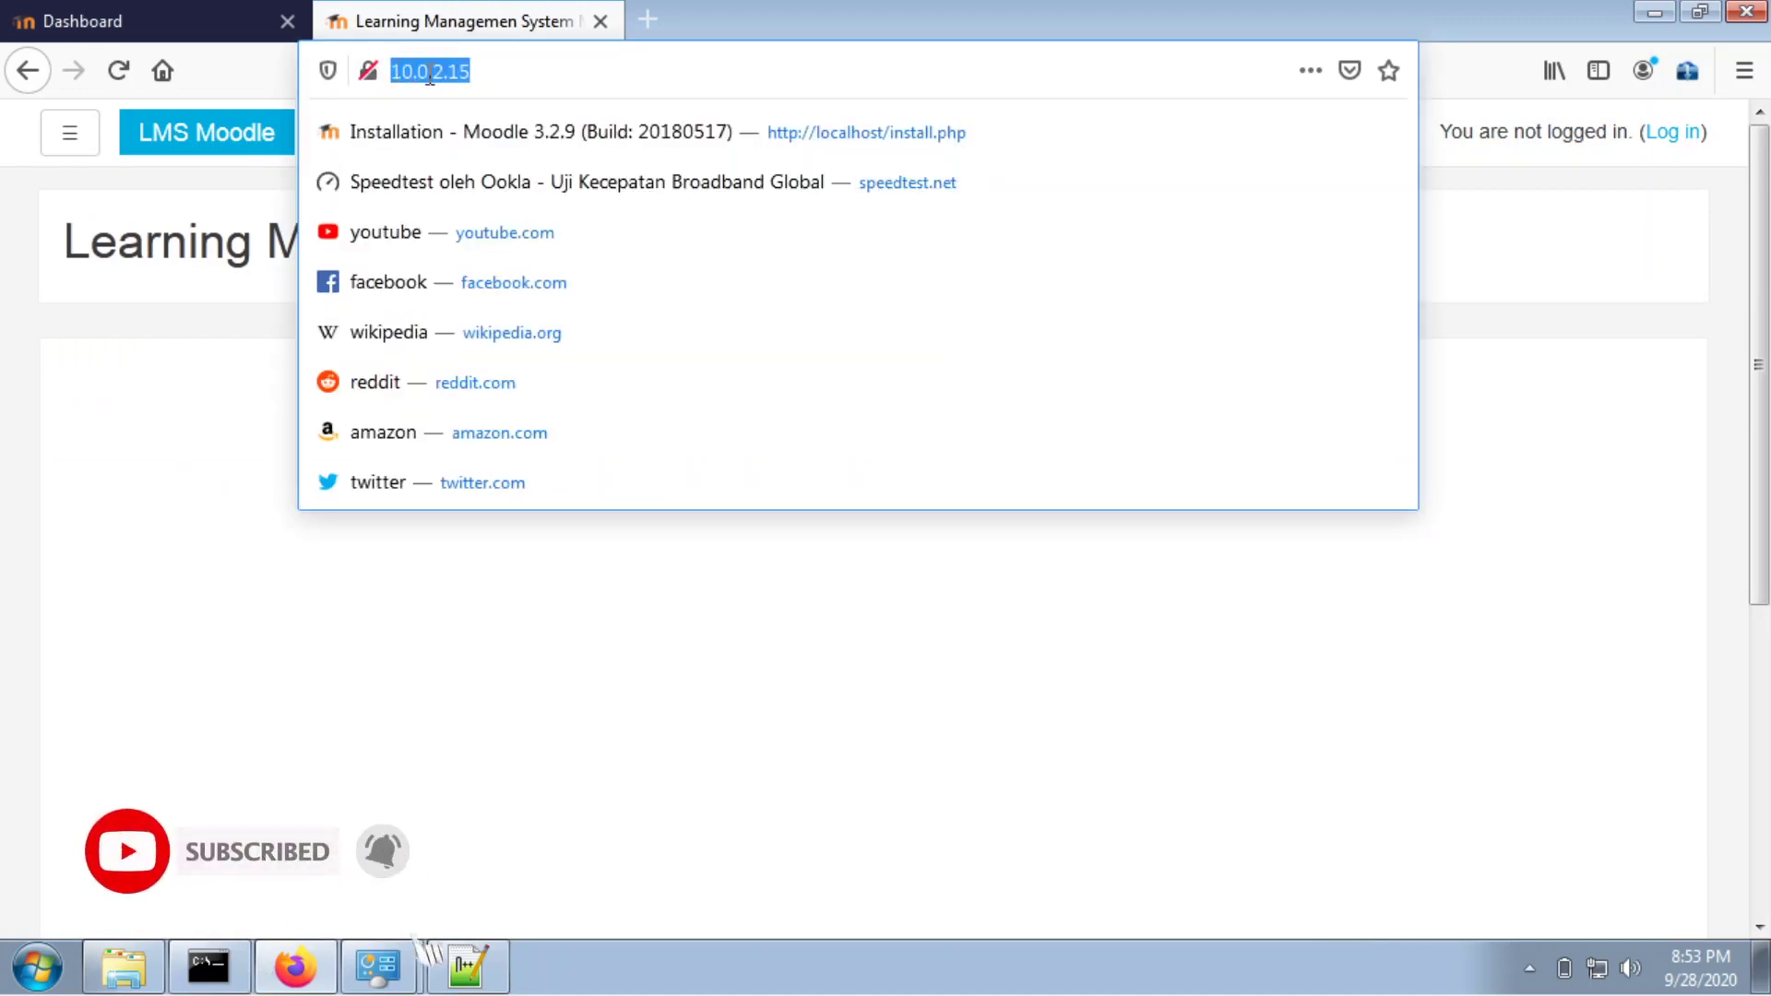
click(489, 71)
double_click(469, 71)
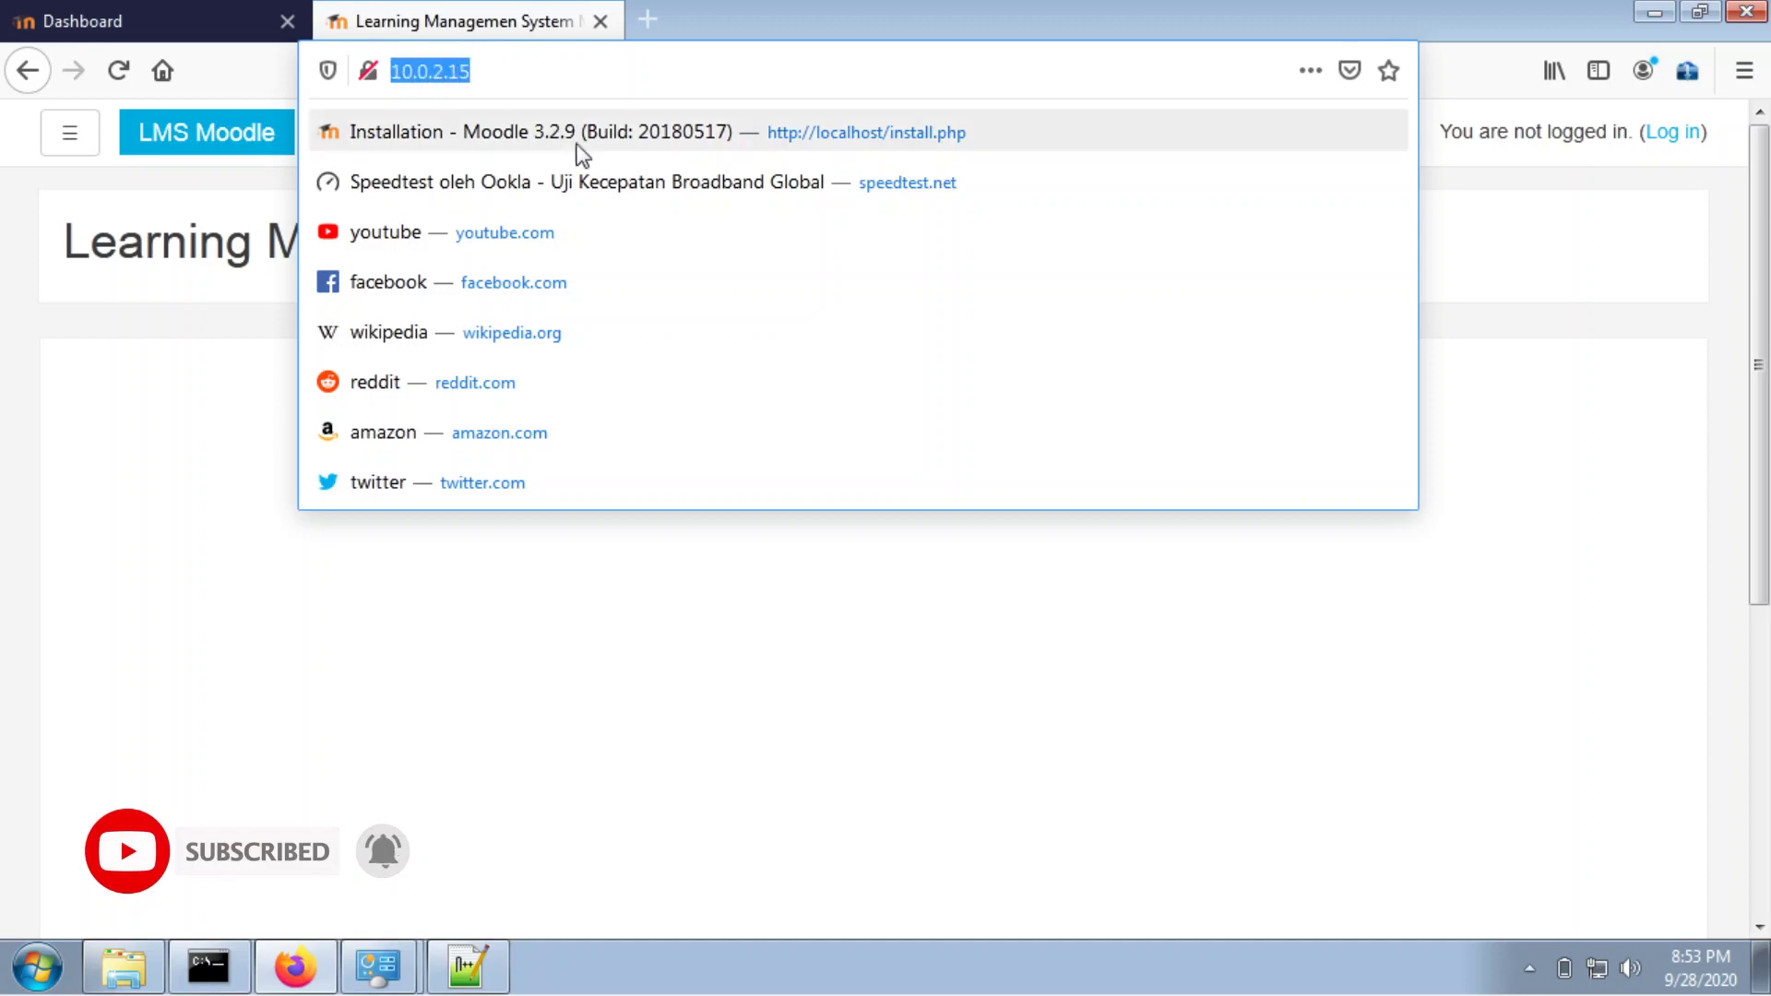
click(532, 646)
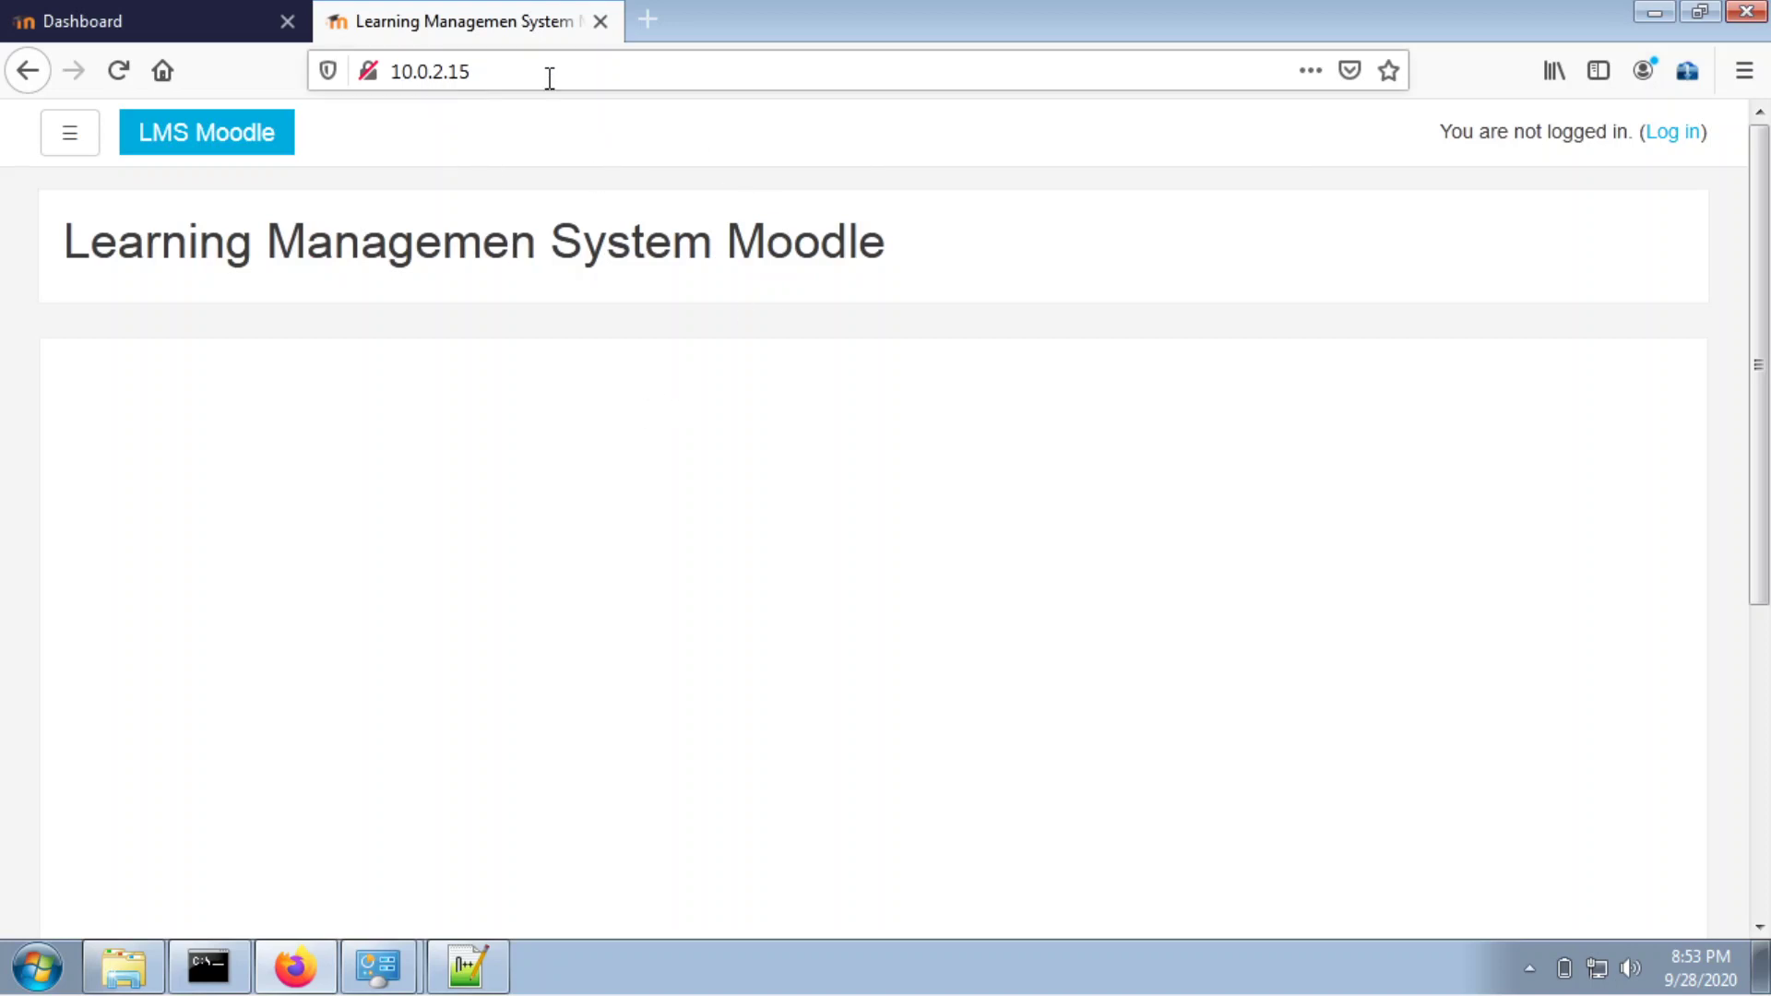
drag(545, 74, 381, 72)
click(521, 80)
click(427, 71)
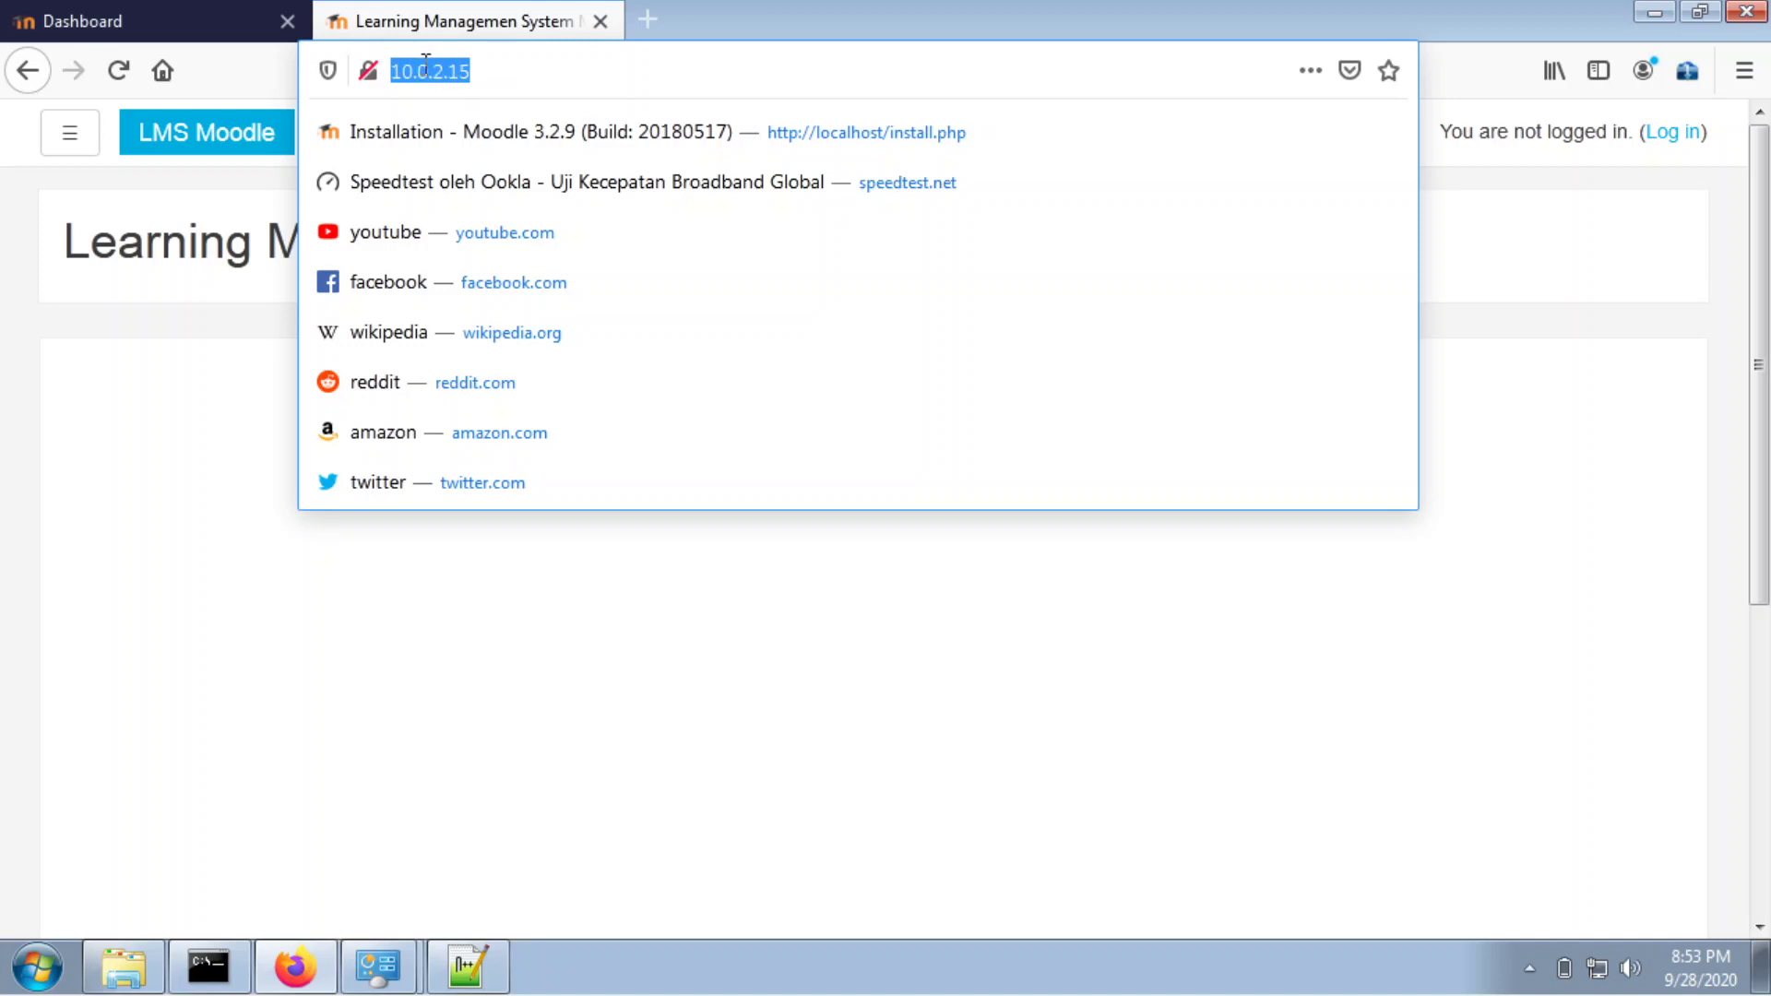
click(494, 69)
drag(493, 69, 381, 75)
Close the IP-address tab, Firefox, and the Connection Details and Status dialogs.
click(601, 22)
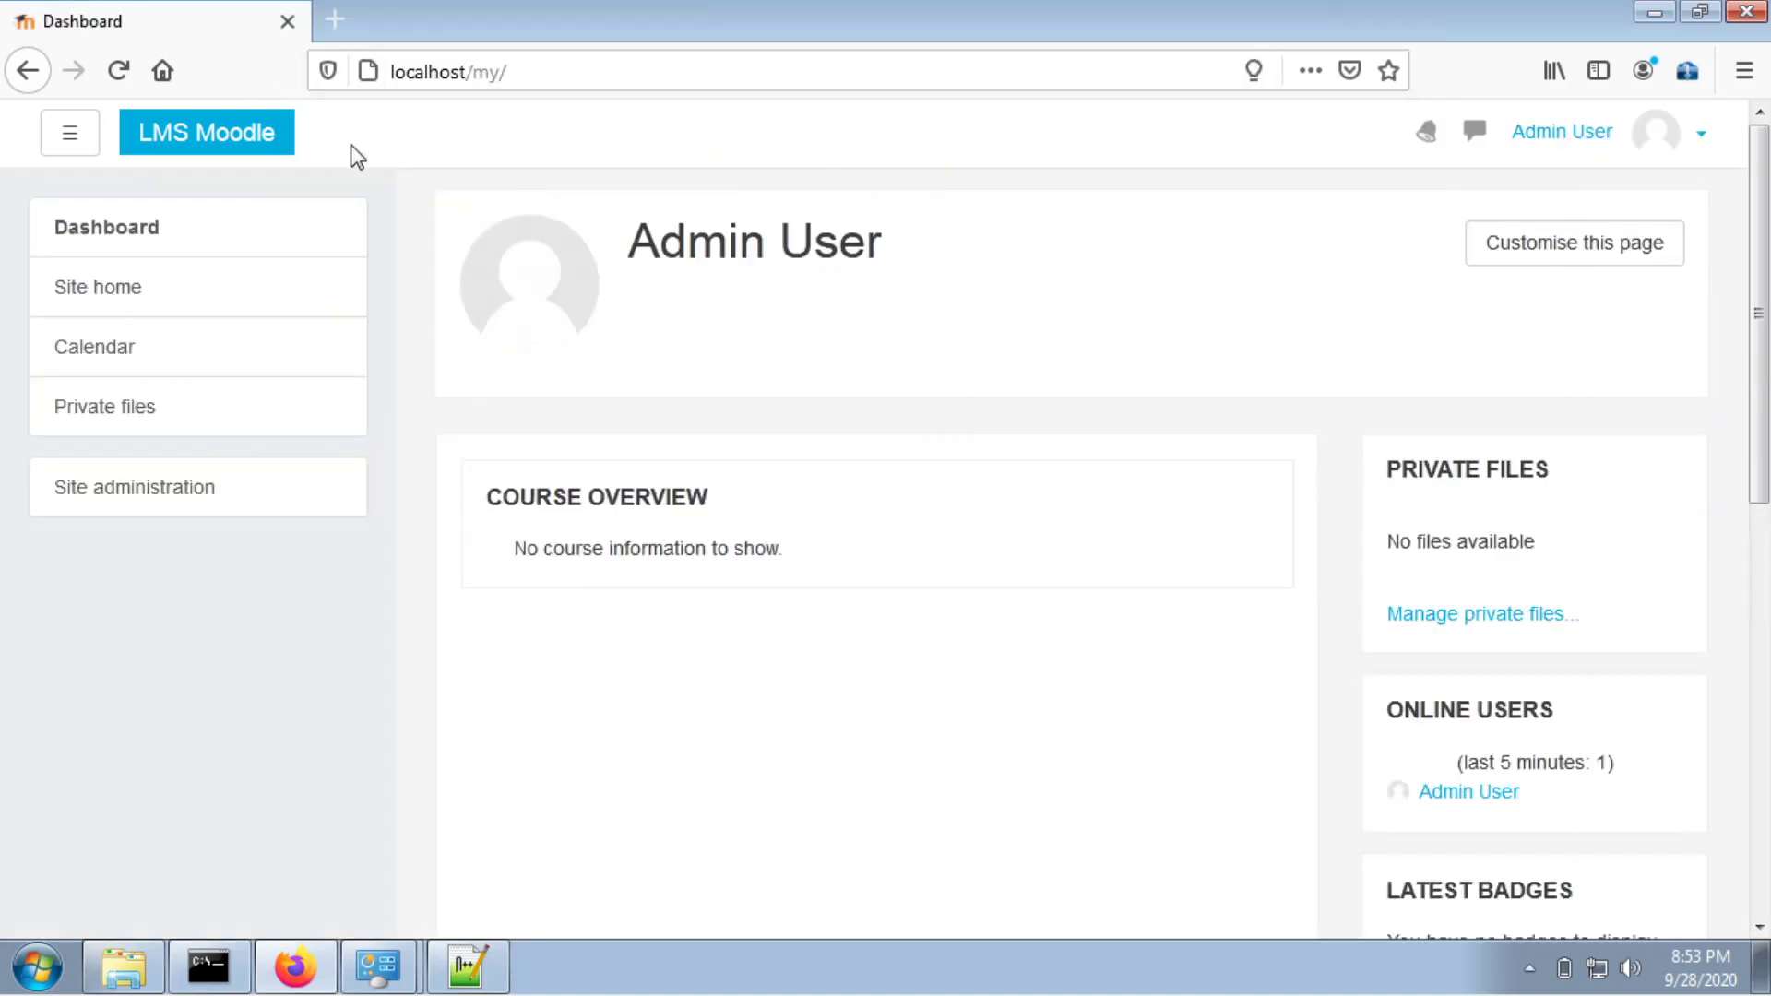
click(1744, 19)
click(1121, 245)
click(1111, 197)
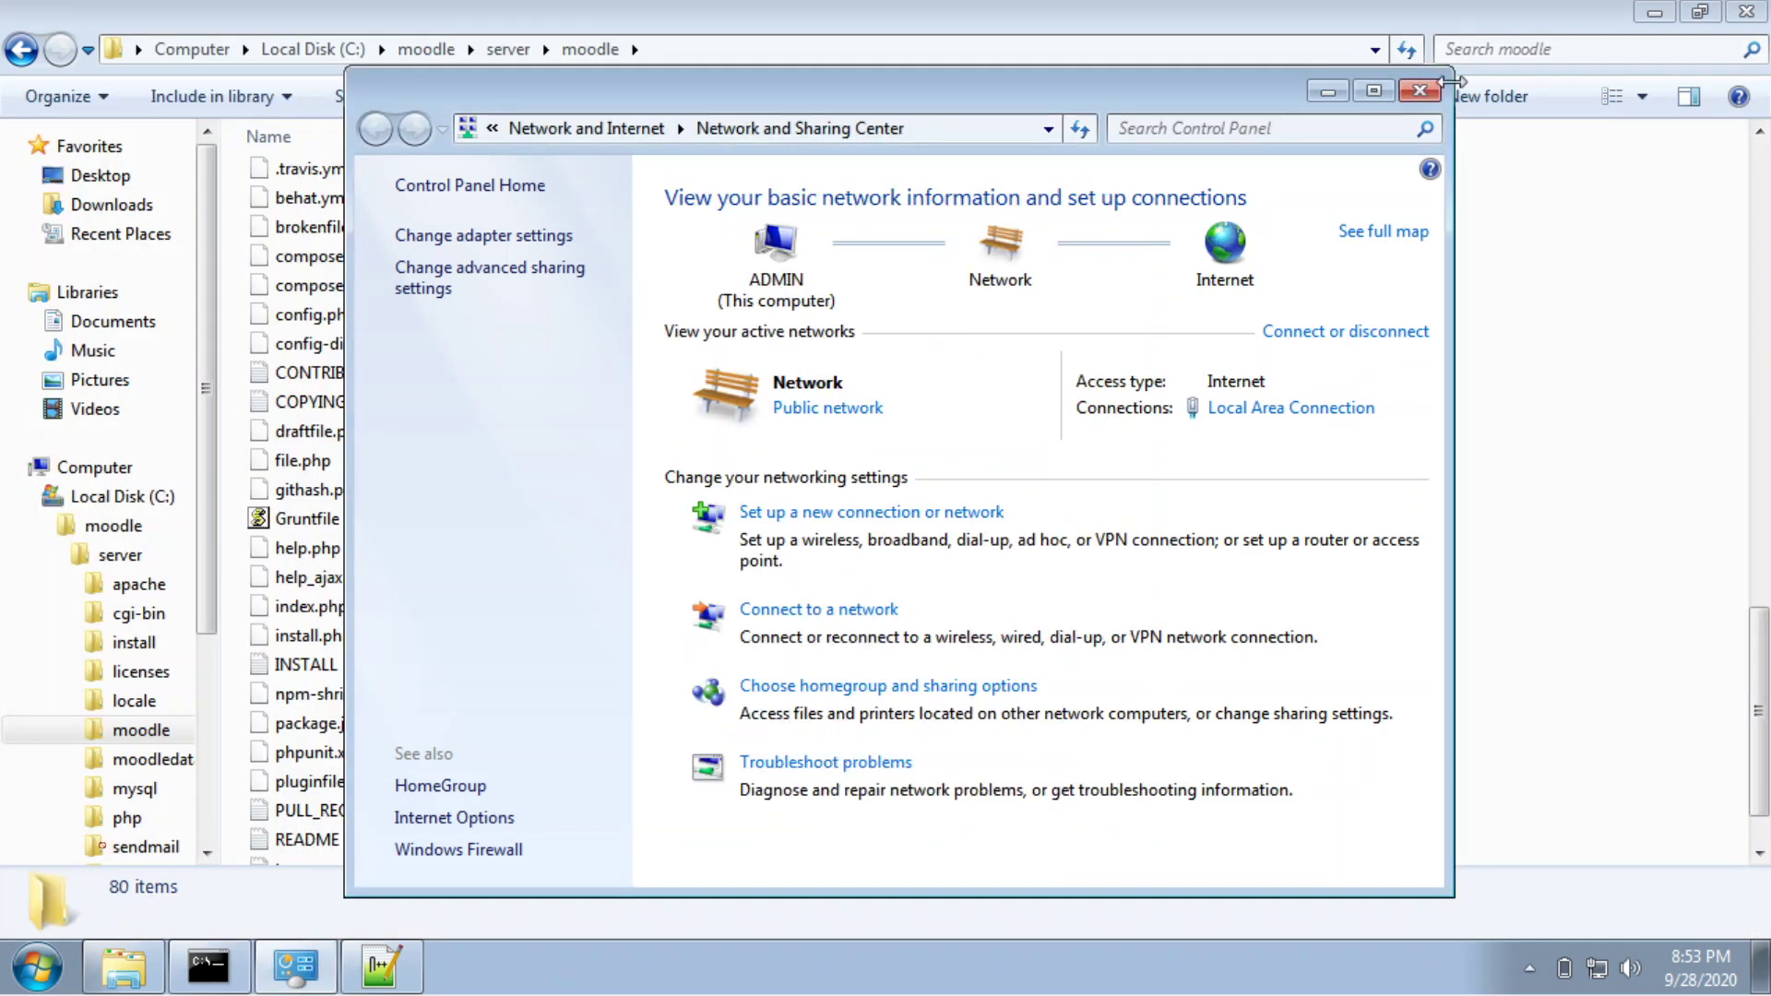